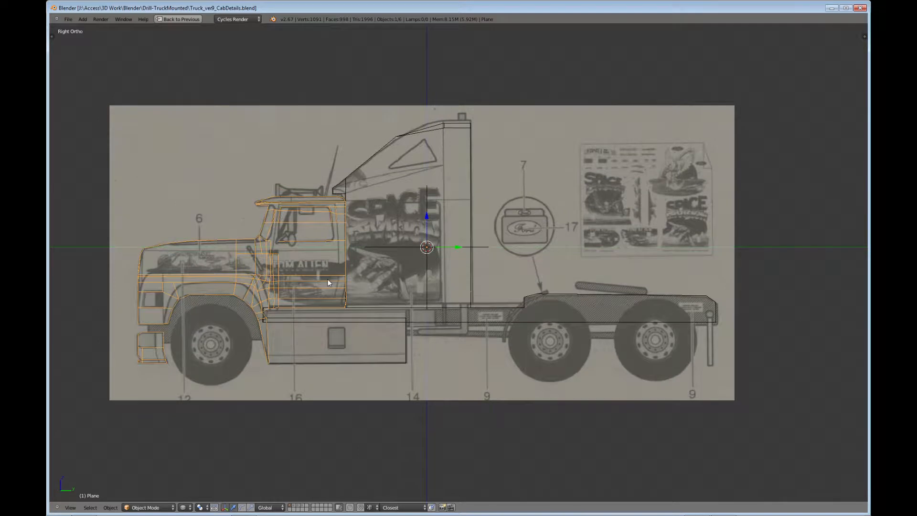
Step: Return to the multi-view layout, select the truck's cab and hood body, and display its material settings
mouse_move(328, 282)
shift+middle_down()
mouse_move(357, 284)
mouse_move(364, 300)
mouse_move(351, 320)
mouse_move(348, 284)
shift+middle_up()
key(z)
key(ctrl+Up)
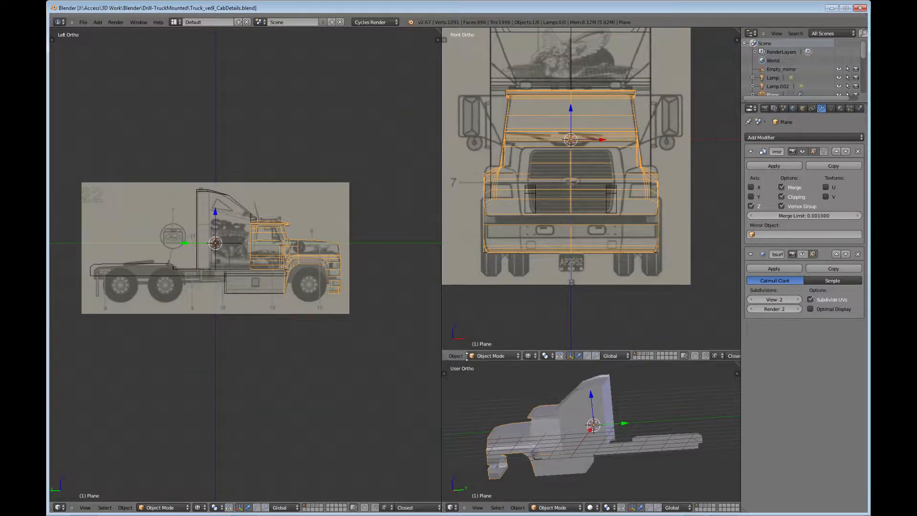
middle_drag(592, 430, 574, 412)
right_click(573, 412)
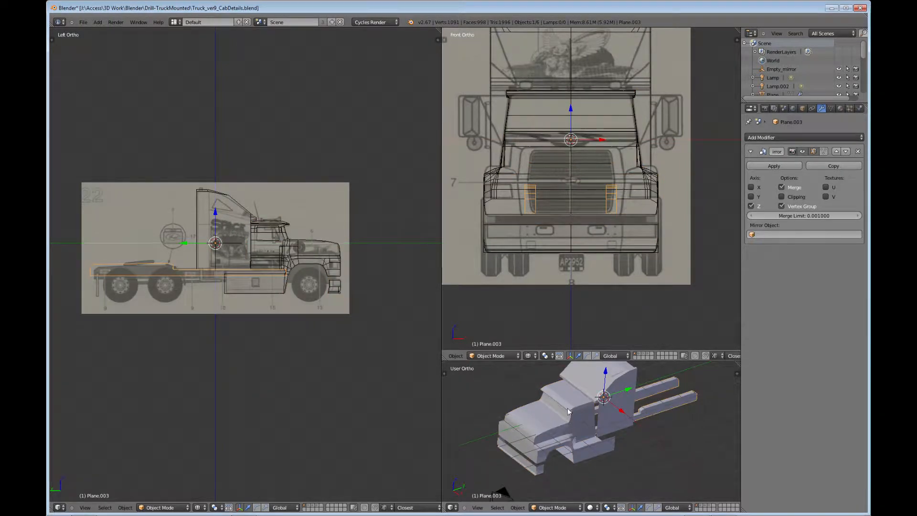
right_click(590, 415)
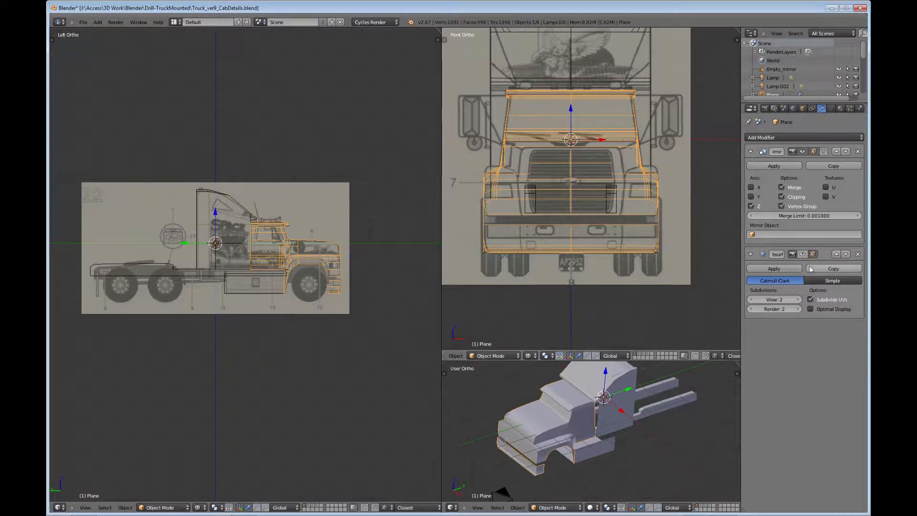
click(840, 109)
Step: Start the Screencast Keys display for the 3D views
key(n)
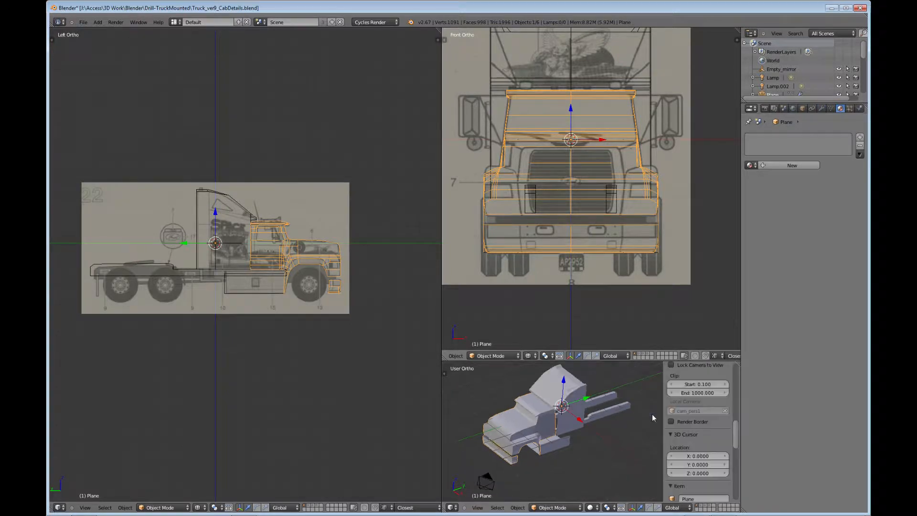
scroll(738, 440, down, 3)
scroll(727, 489, down, 6)
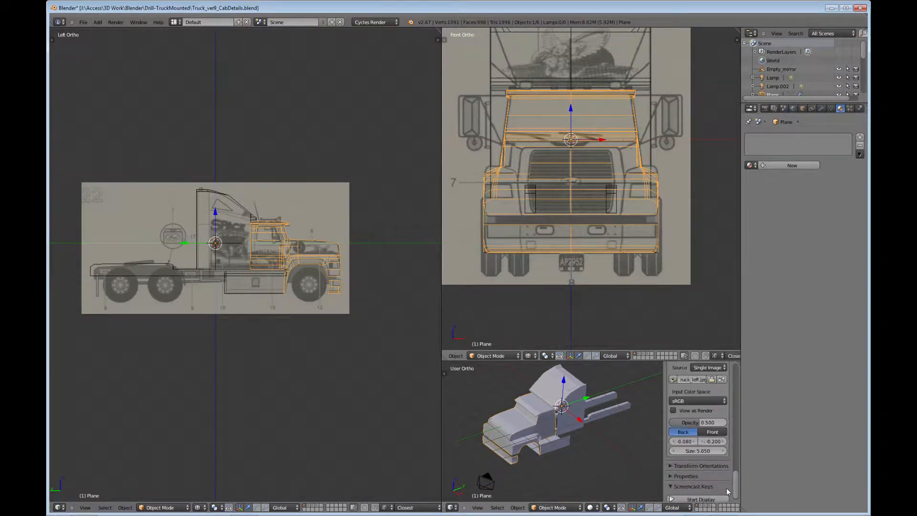
click(701, 499)
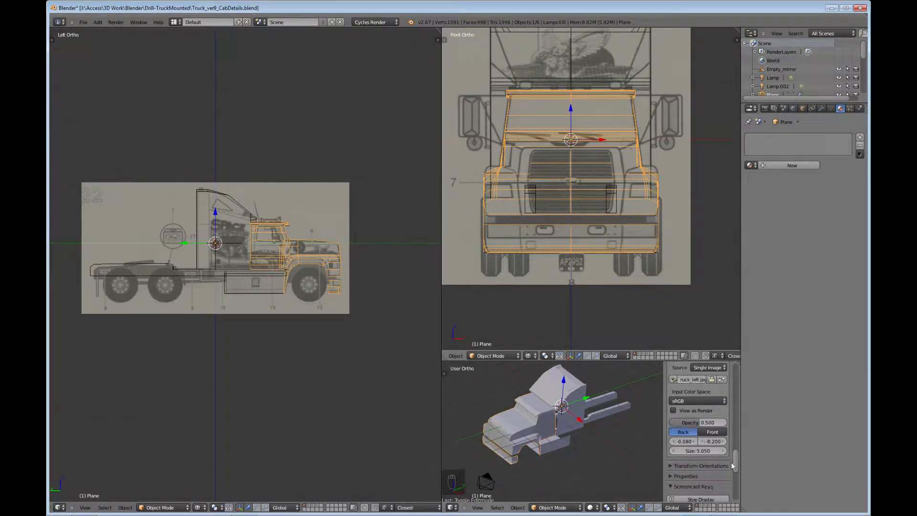
key(n)
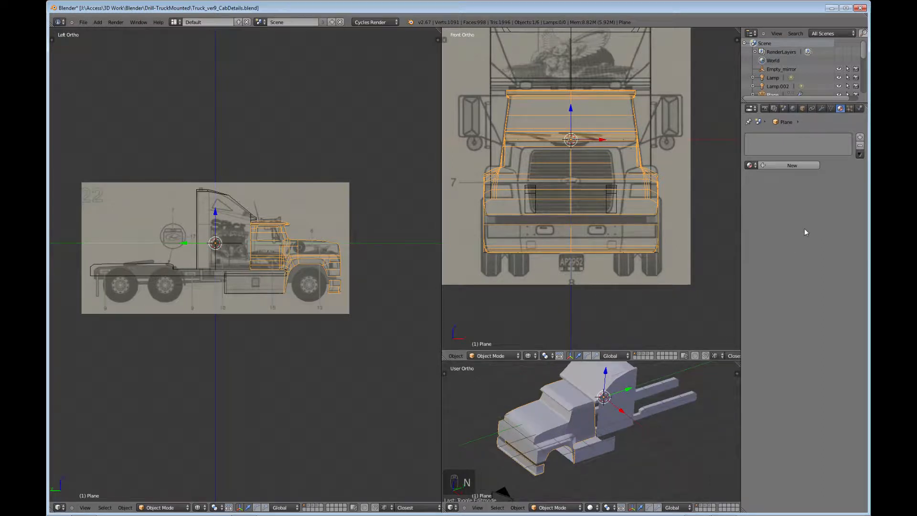
Step: Create a new material named BaseColor on the cab body and set its diffuse color to a medium blue
click(770, 166)
click(771, 165)
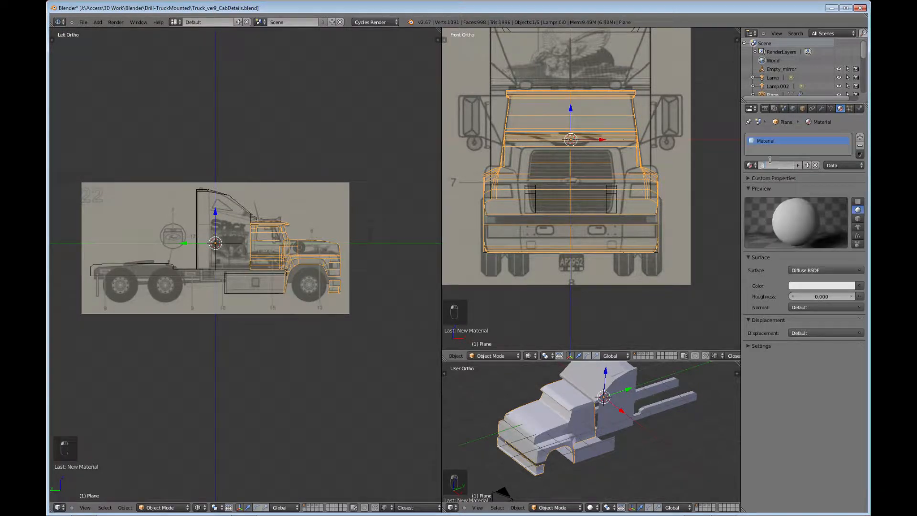
text(BaseColor)
key(Return)
click(810, 286)
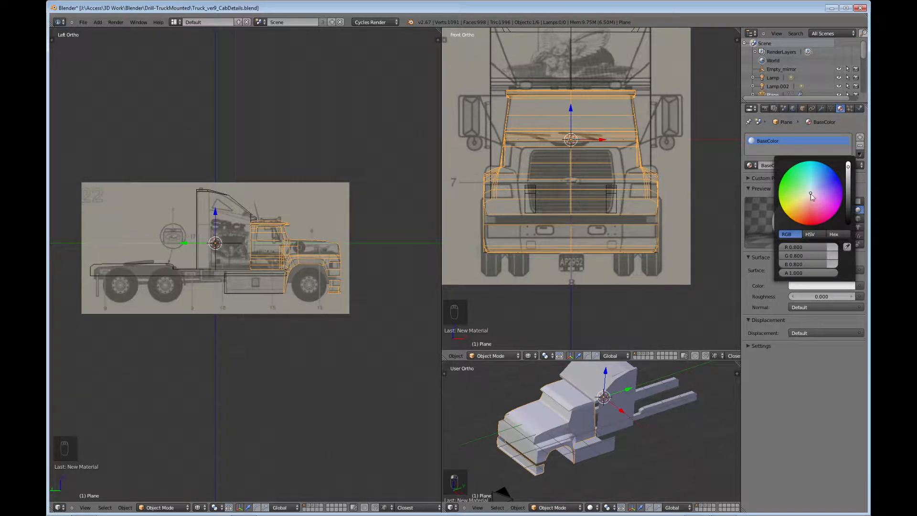
drag(811, 194, 831, 171)
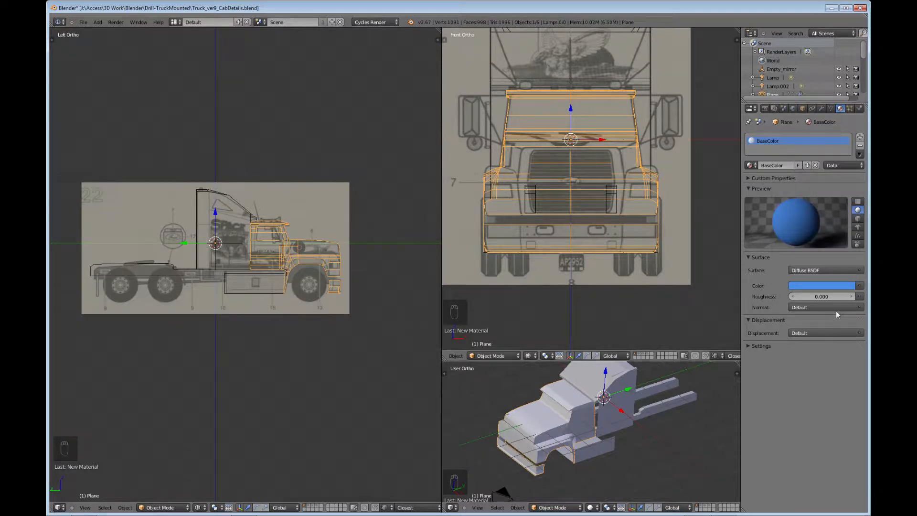
Step: Match the material's viewport color to its blue surface color by sampling that color
click(748, 346)
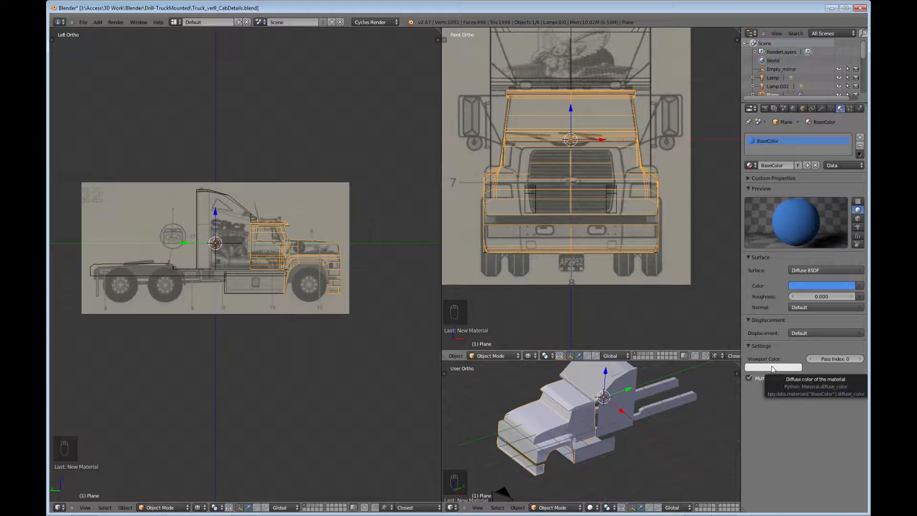
click(772, 368)
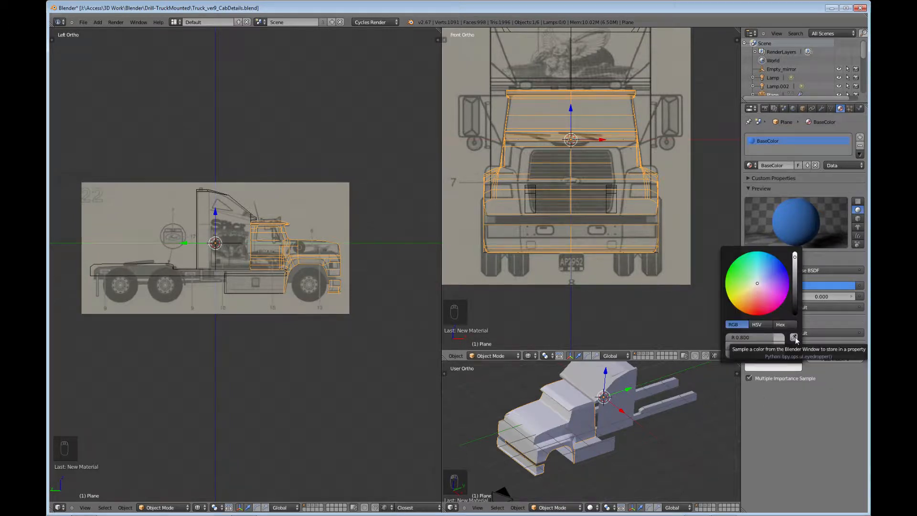
click(795, 338)
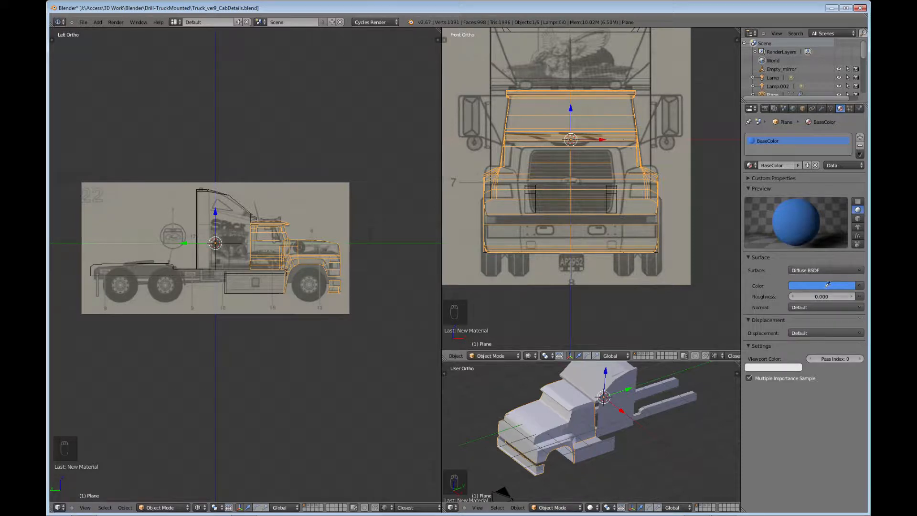
click(828, 284)
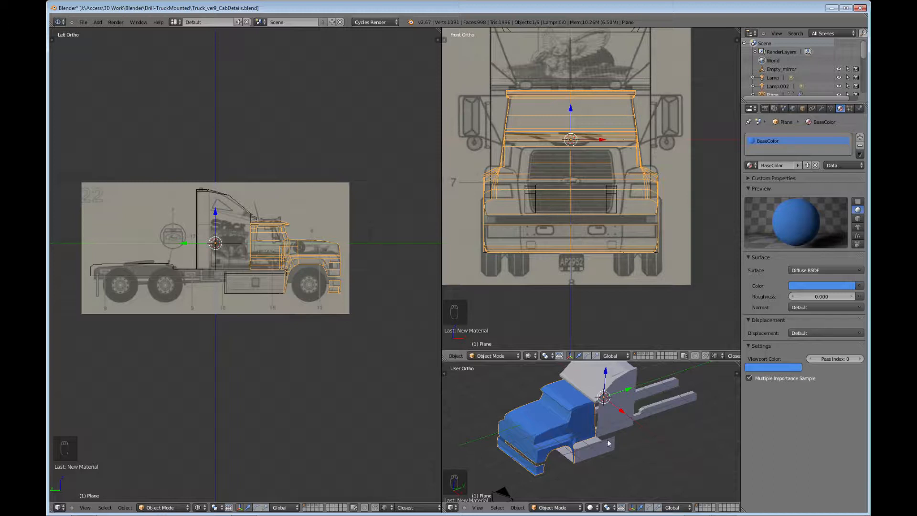
Step: Maximize the 3D view in right-side wireframe and edit the cab mesh in face selection mode
middle_drag(598, 441, 549, 418)
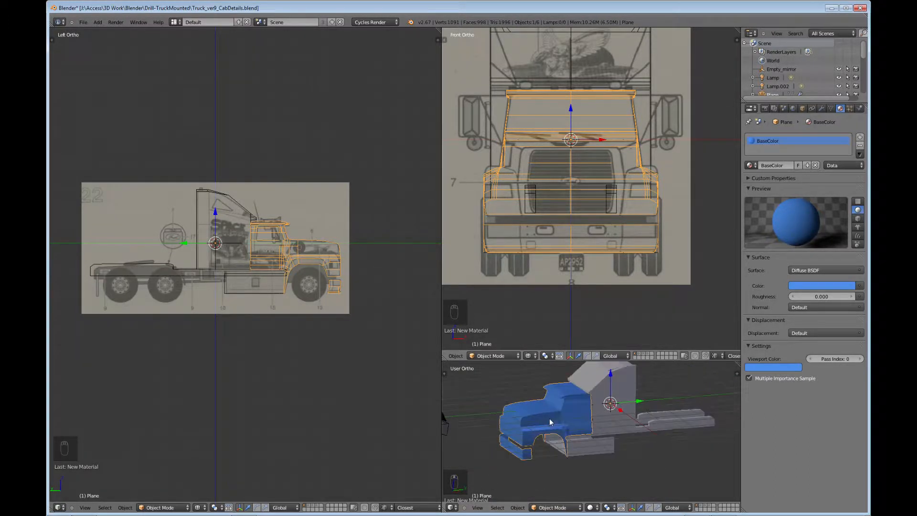
key(ctrl+Up)
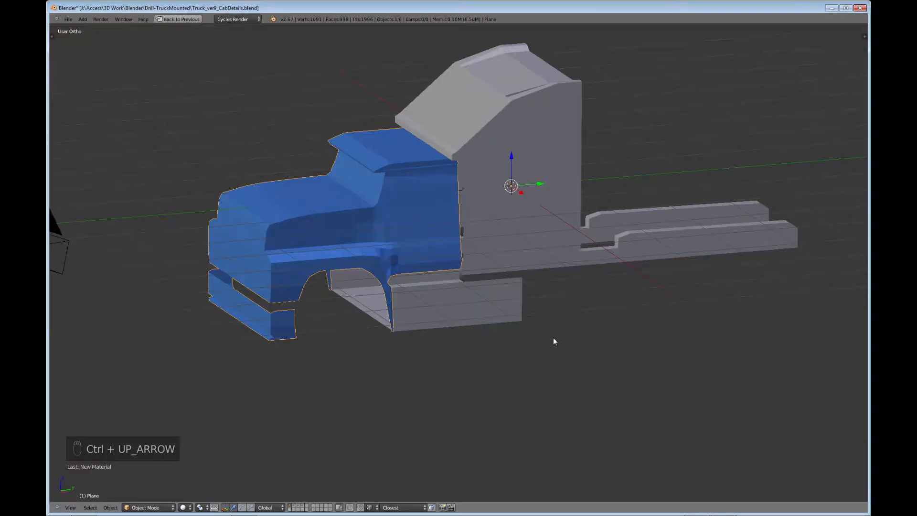
middle_drag(552, 342, 494, 312)
key(KP_3)
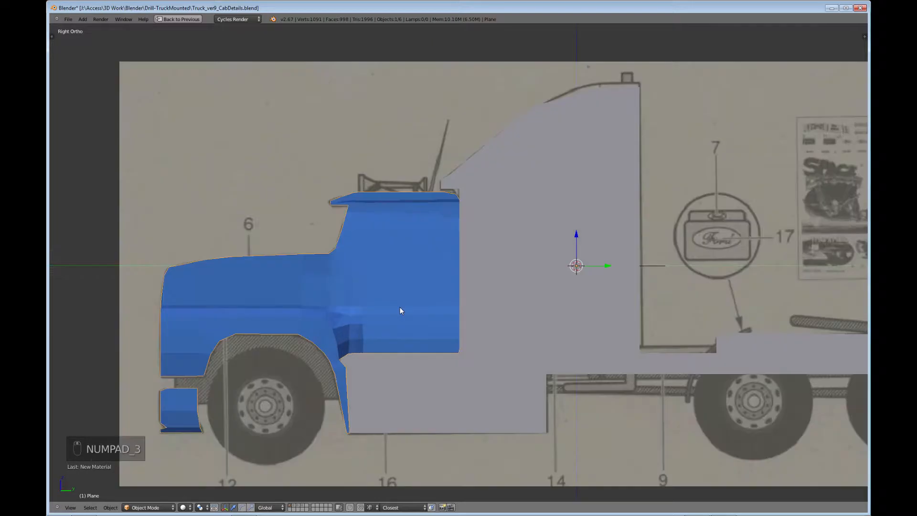
scroll(477, 306, up, 3)
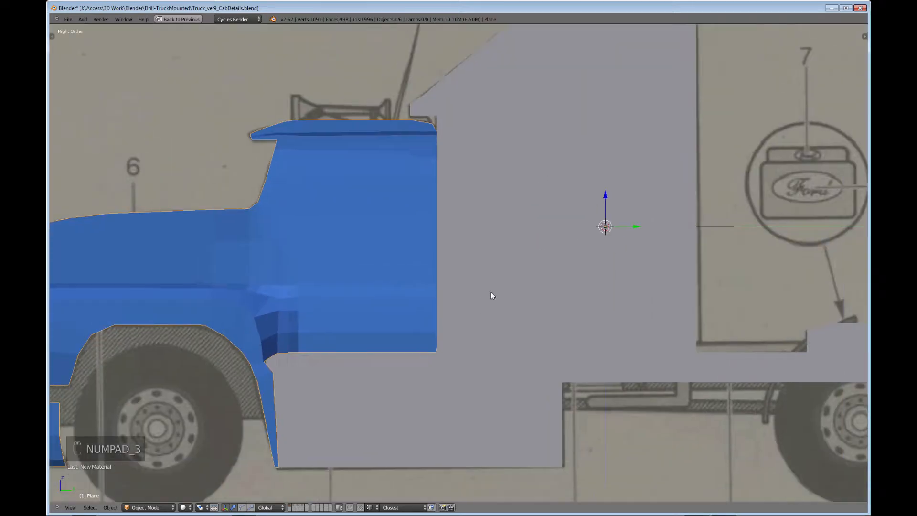
key(z)
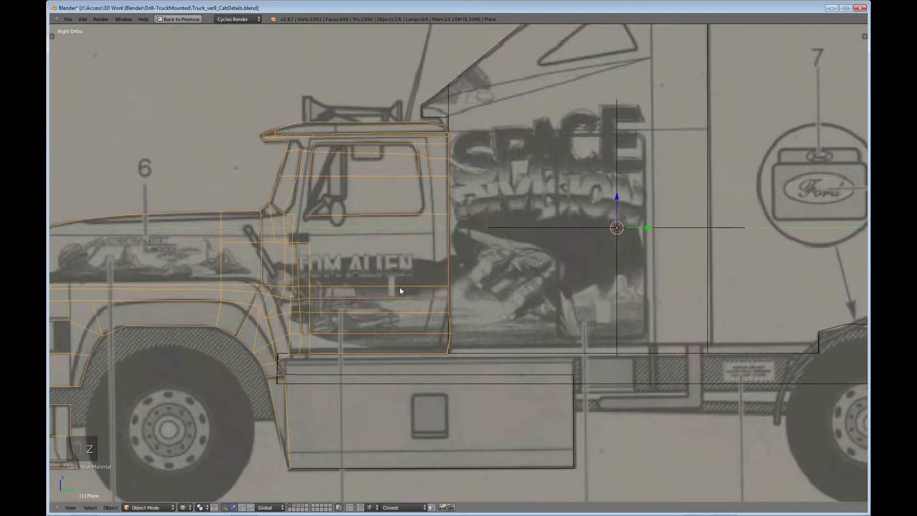
scroll(401, 284, up, 1)
shift+middle_drag(400, 285, 469, 306)
key(Tab)
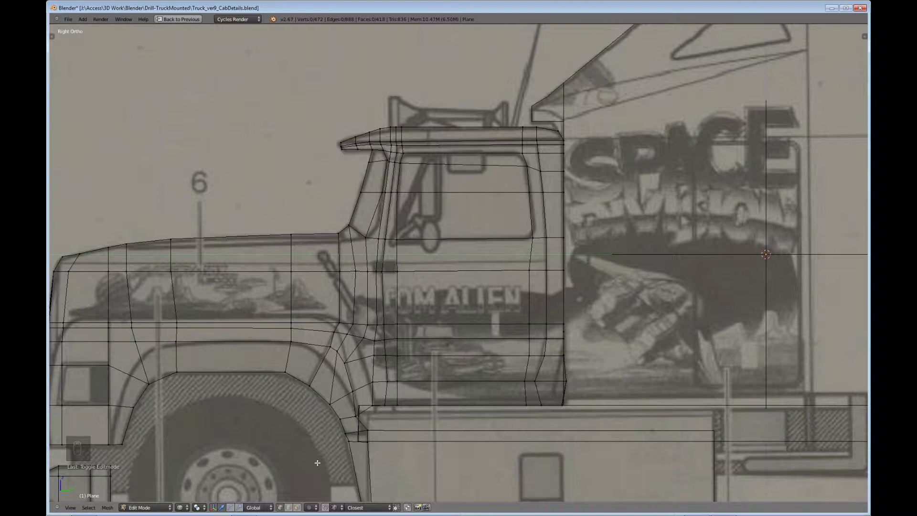
shift+middle_drag(485, 367, 493, 383)
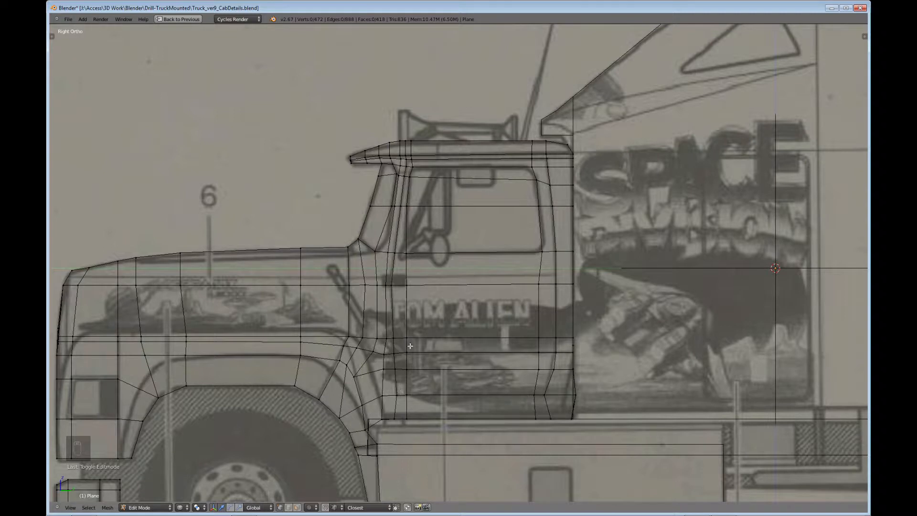
click(297, 507)
shift+middle_drag(512, 371, 519, 392)
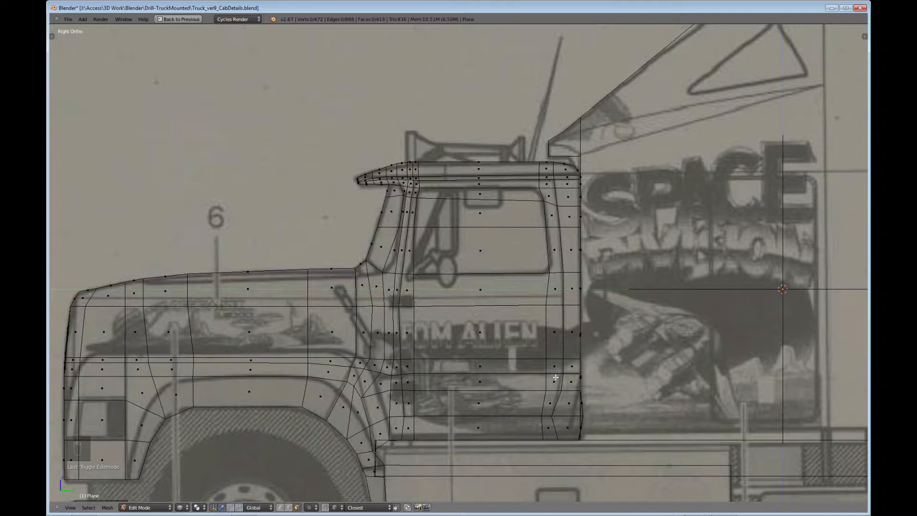
Step: Select the faces covering the lower part of the cab door, beneath the door lettering
right_click(542, 403)
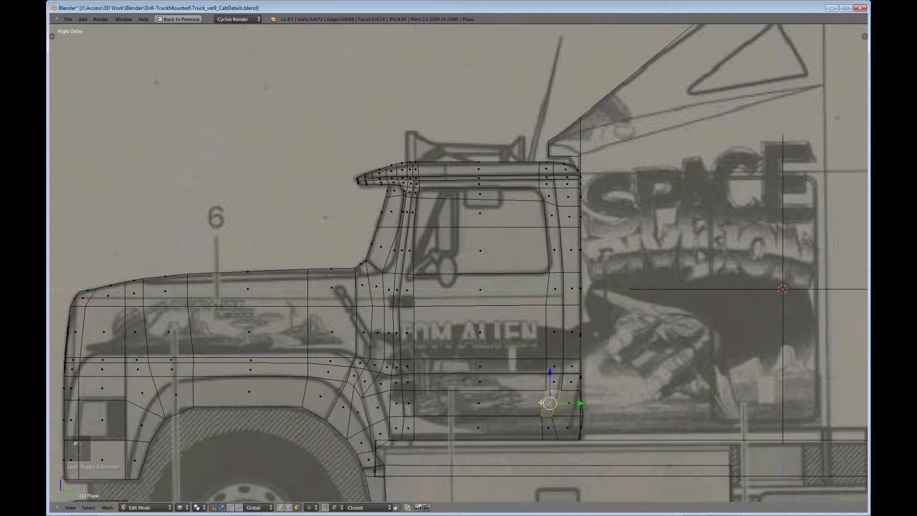
shift+right_click(496, 403)
shift+right_click(409, 403)
shift+right_click(407, 382)
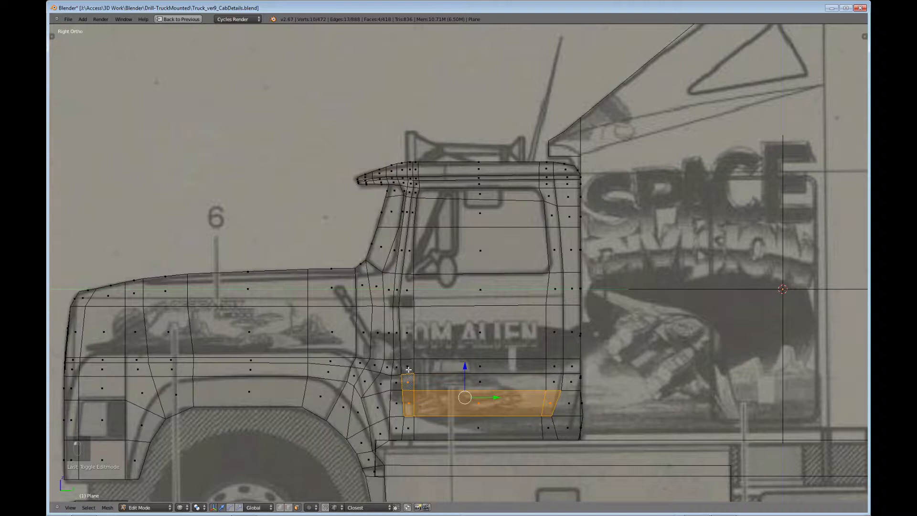
shift+right_click(409, 369)
shift+right_click(482, 368)
shift+right_click(532, 379)
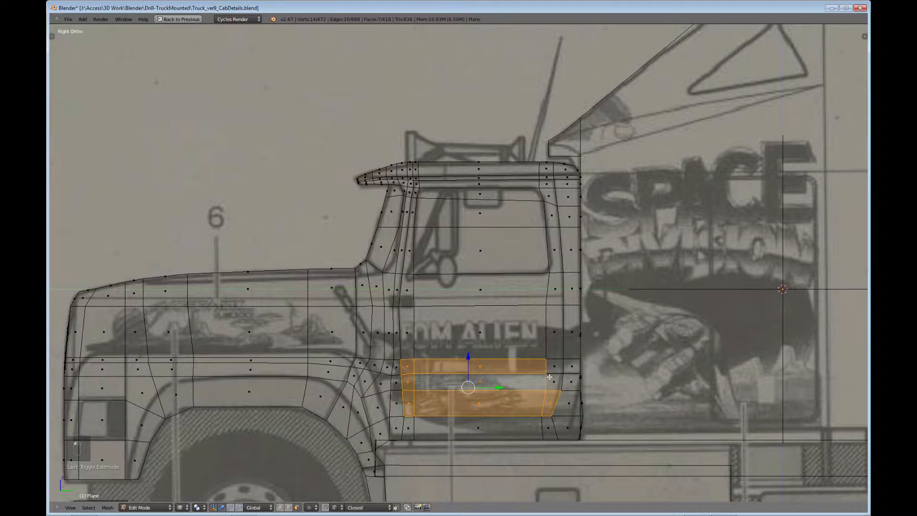
shift+right_click(551, 379)
shift+right_click(552, 366)
Step: Extend the selection with the door faces around the lettering and up to the window sill
shift+right_click(550, 340)
shift+right_click(492, 334)
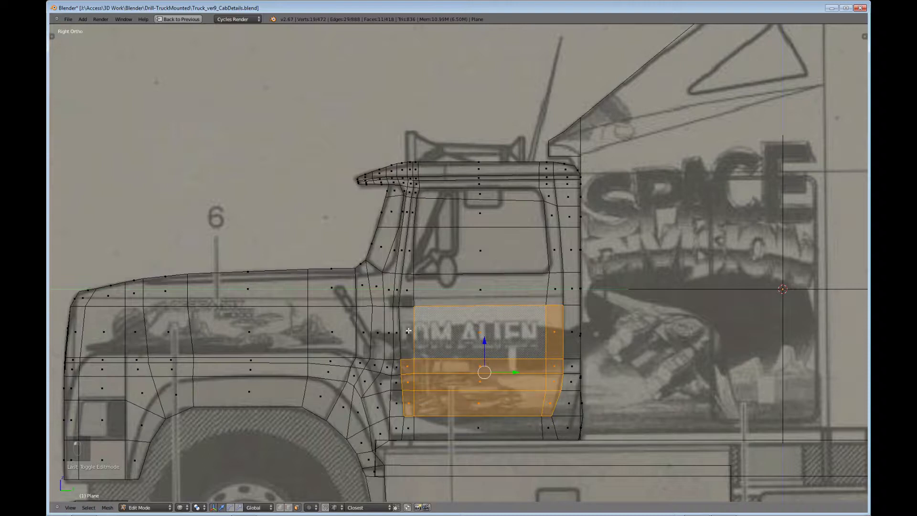
shift+right_click(408, 330)
shift+right_click(407, 291)
shift+right_click(482, 289)
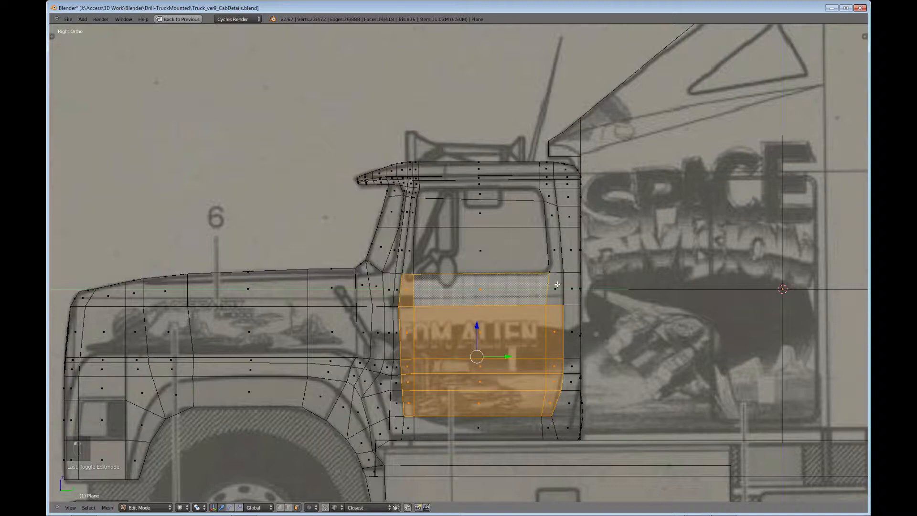
Step: Add the door's window, rear and front window frame, and upper edge faces to the selection
shift+right_click(553, 257)
shift+right_click(552, 222)
shift+right_click(535, 188)
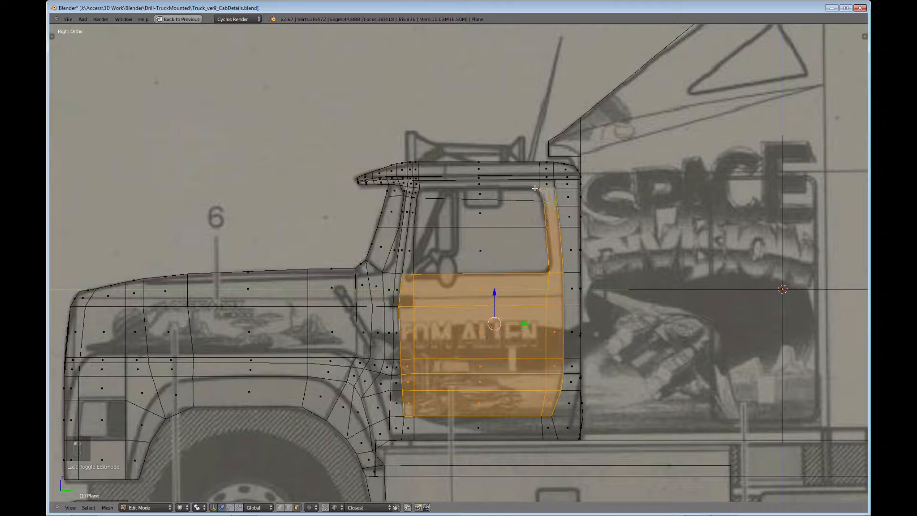
alt+shift+right_click(477, 187)
shift+right_click(483, 215)
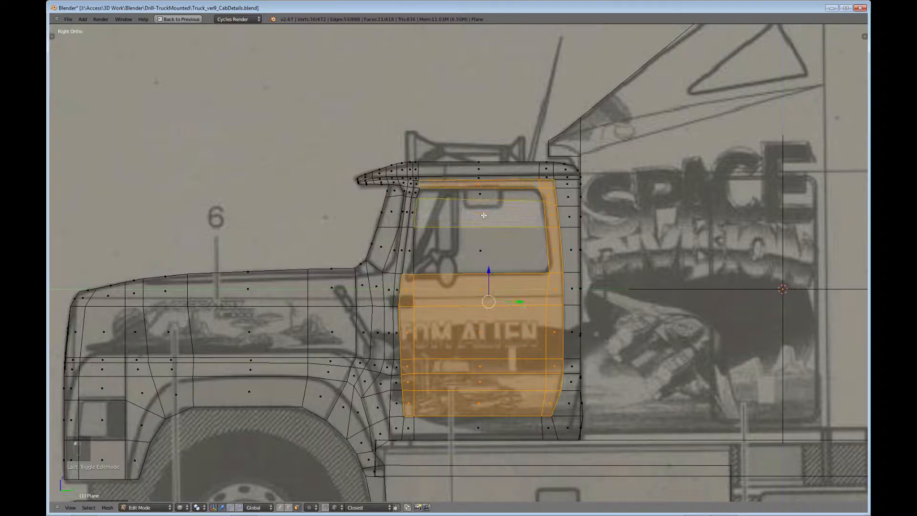
shift+right_click(410, 255)
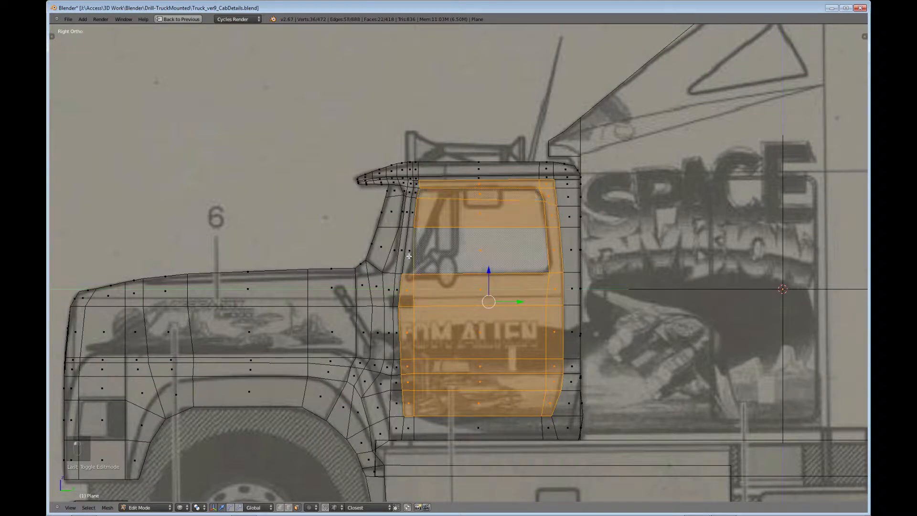
shift+right_click(409, 256)
shift+right_click(414, 199)
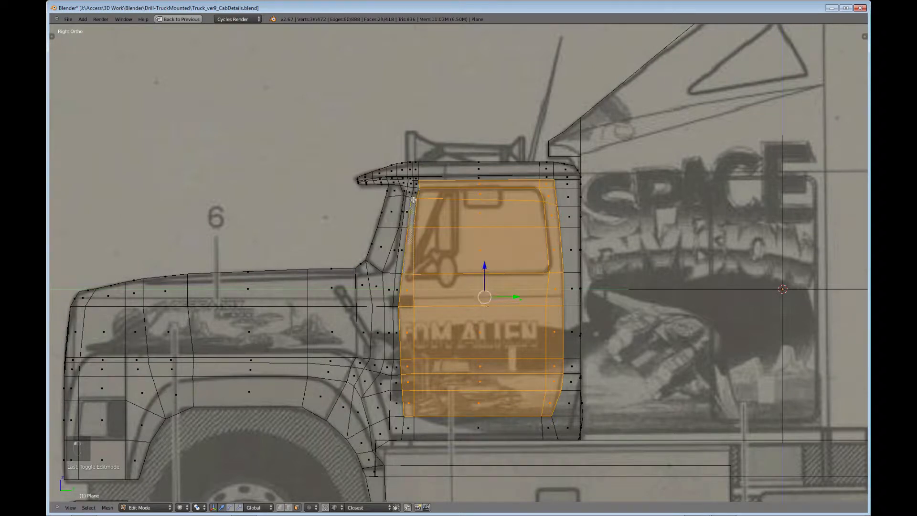
shift+right_click(415, 192)
shift+right_click(416, 184)
Step: Extrude the selected cab door faces in place, without offsetting them
middle_drag(520, 318, 470, 323)
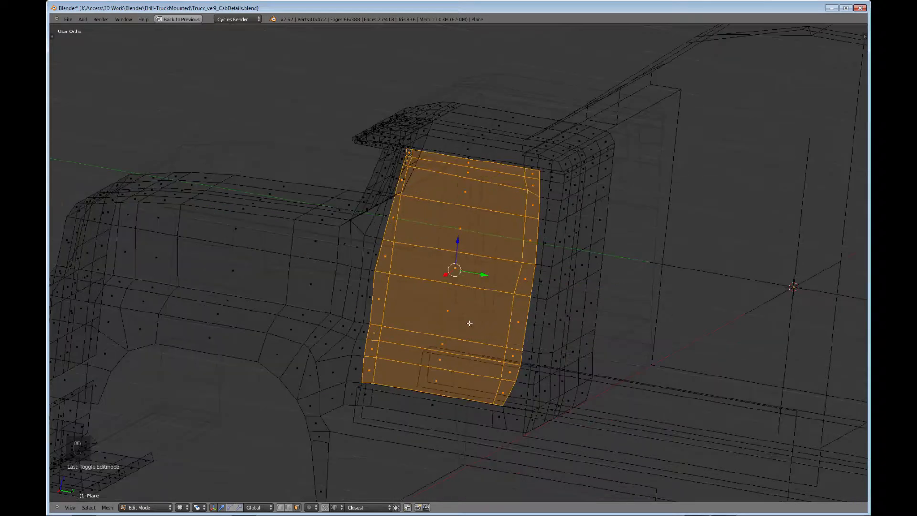
scroll(478, 315, up, 3)
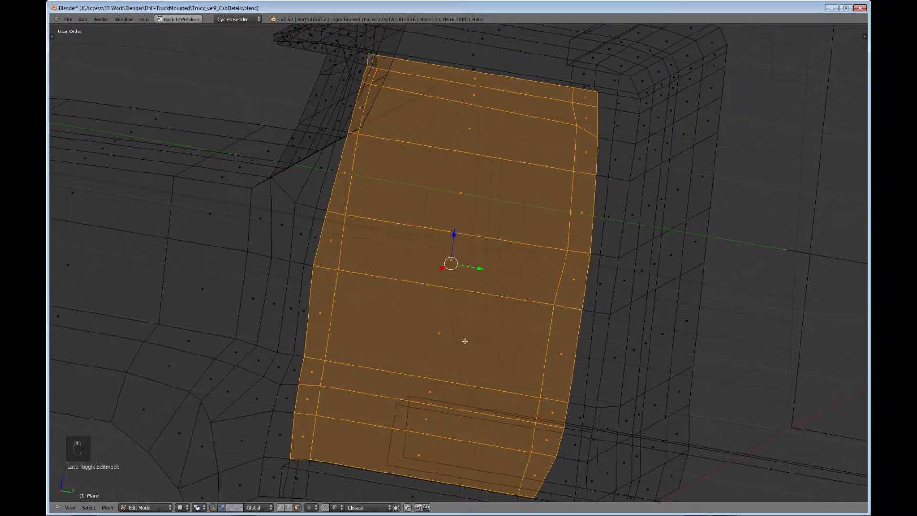
key(e)
right_click(476, 345)
middle_drag(484, 274, 452, 299)
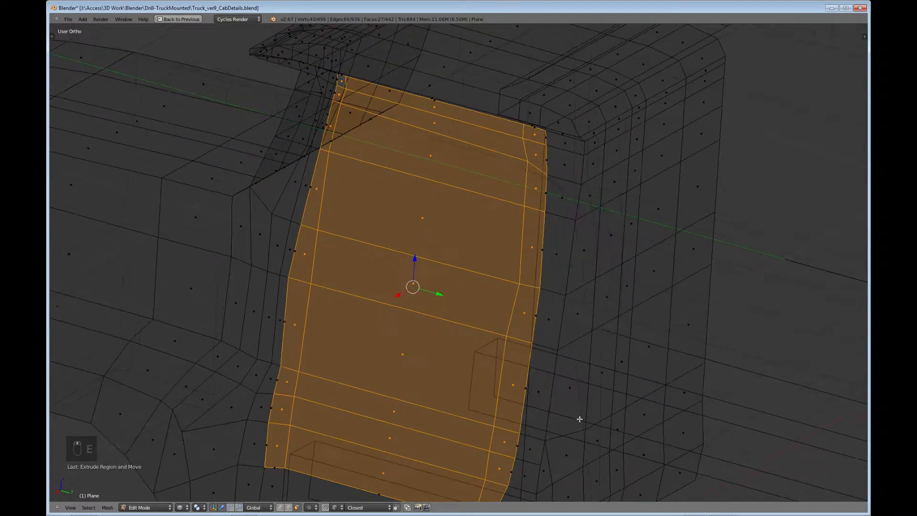
key(s)
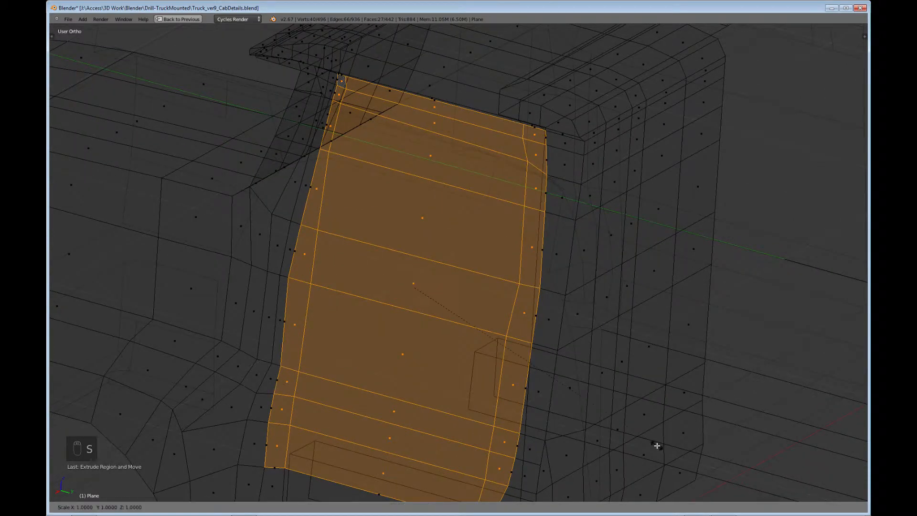
click(656, 446)
right_click(656, 445)
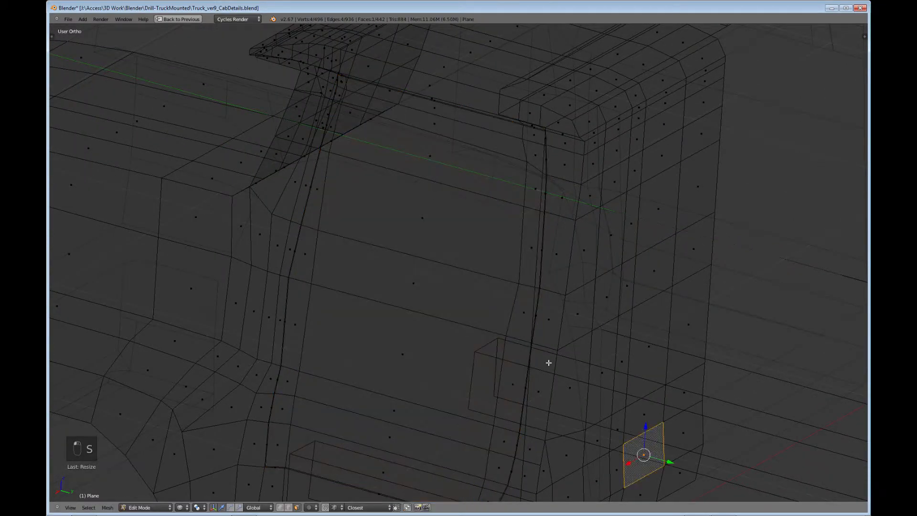
key(ctrl+z)
key(ctrl+z)
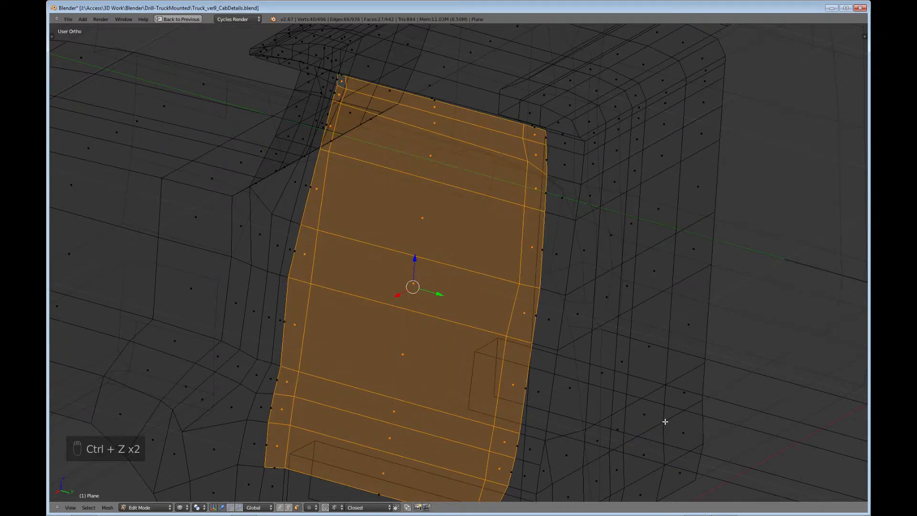
Step: Scale the extruded door faces down to about 0.986 to leave a thin strip around the door outline
key(s)
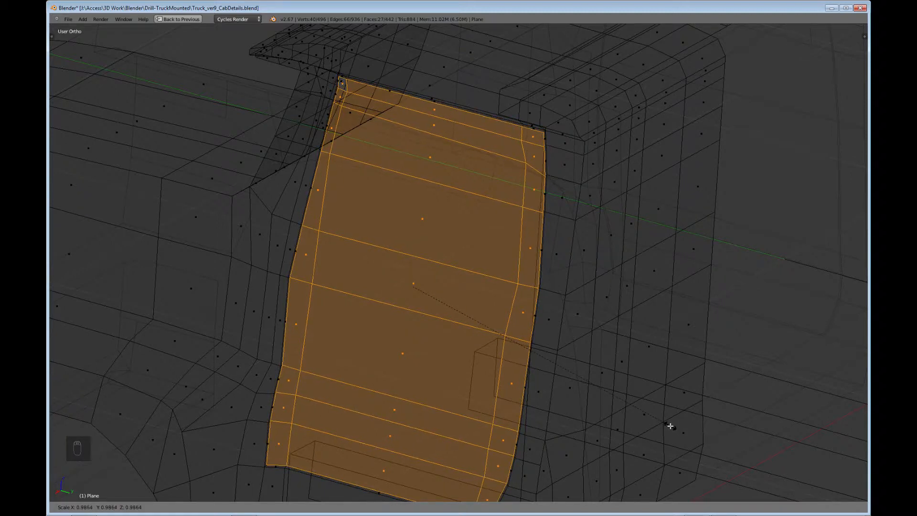
click(669, 425)
middle_drag(640, 423, 552, 327)
scroll(636, 365, up, 2)
scroll(550, 330, up, 4)
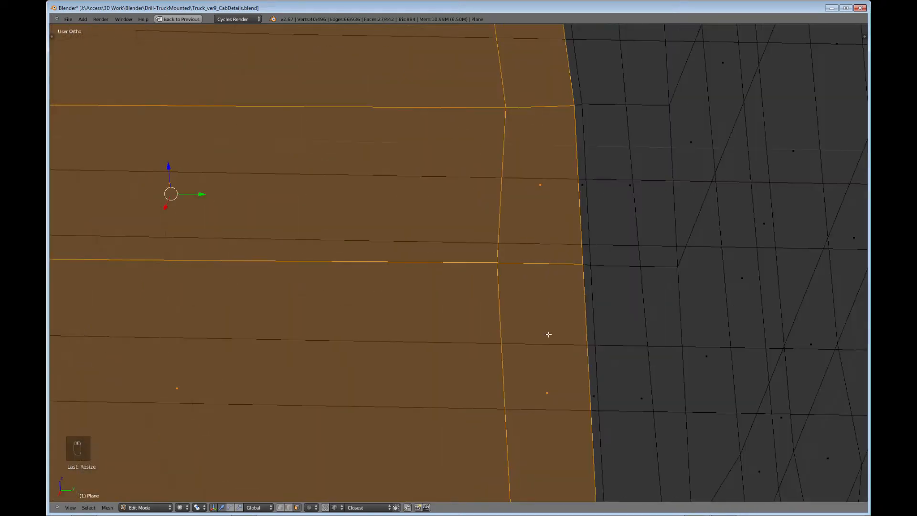
scroll(575, 290, down, 2)
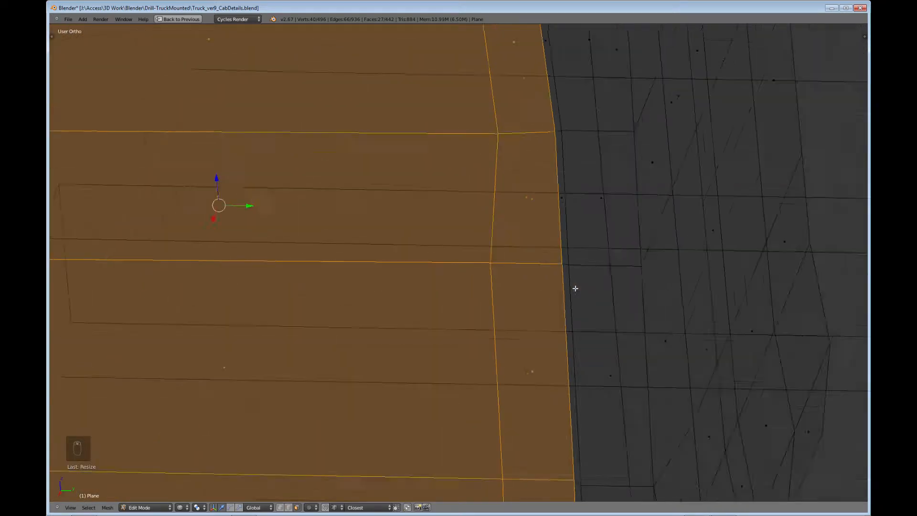
Step: Select only the closed loop of narrow strip faces running around the cab door outline
middle_drag(488, 280, 521, 336)
scroll(516, 330, down, 2)
scroll(521, 290, up, 1)
scroll(521, 290, up, 1)
shift+middle_drag(497, 281, 420, 330)
scroll(465, 313, up, 2)
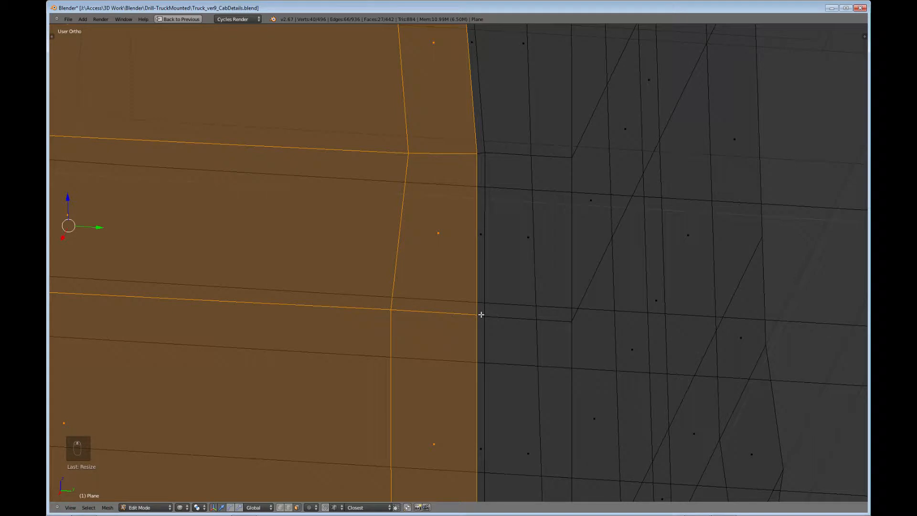
alt+right_click(481, 315)
key(KP_Decimal)
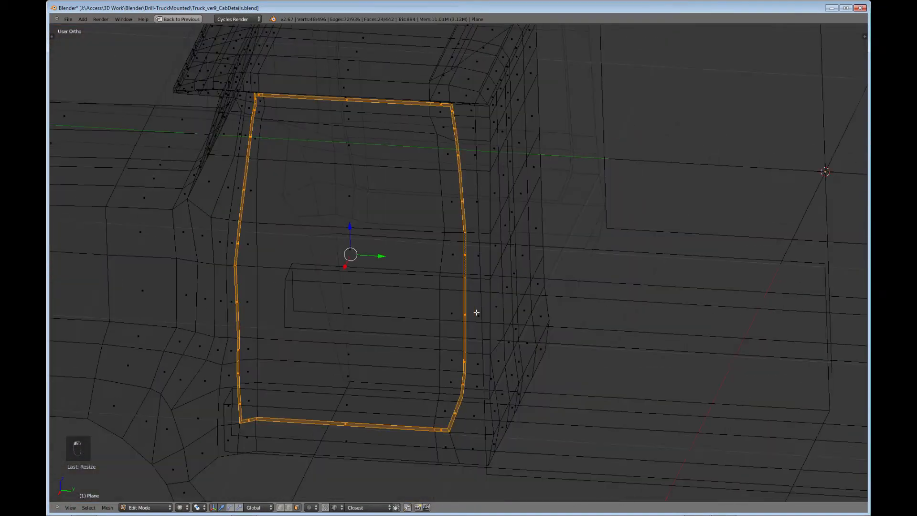
middle_drag(491, 389, 438, 360)
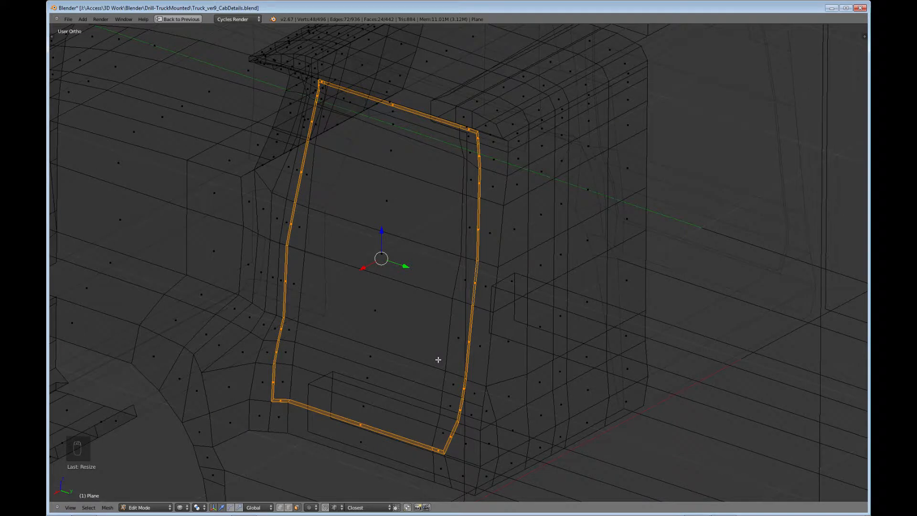
Step: Restore the multi-view layout and add a second material slot with a new material named BlackSpec
key(ctrl+Up)
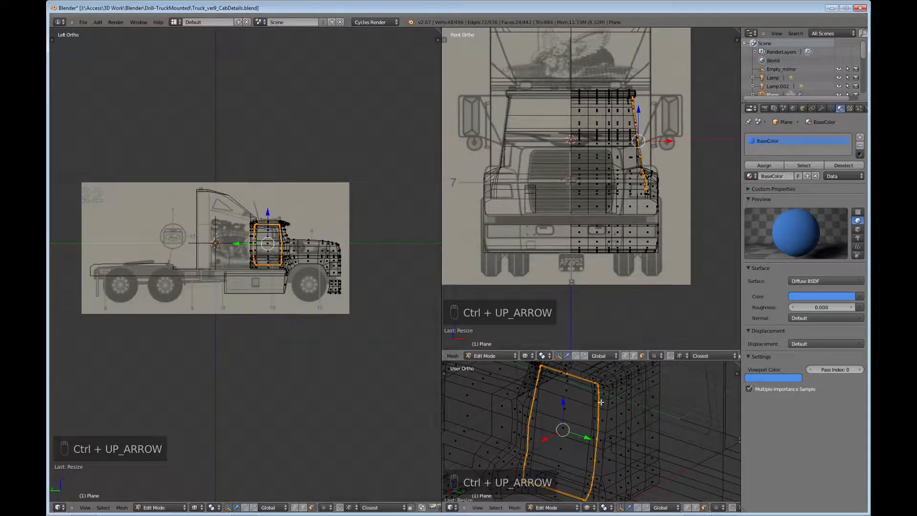
click(860, 138)
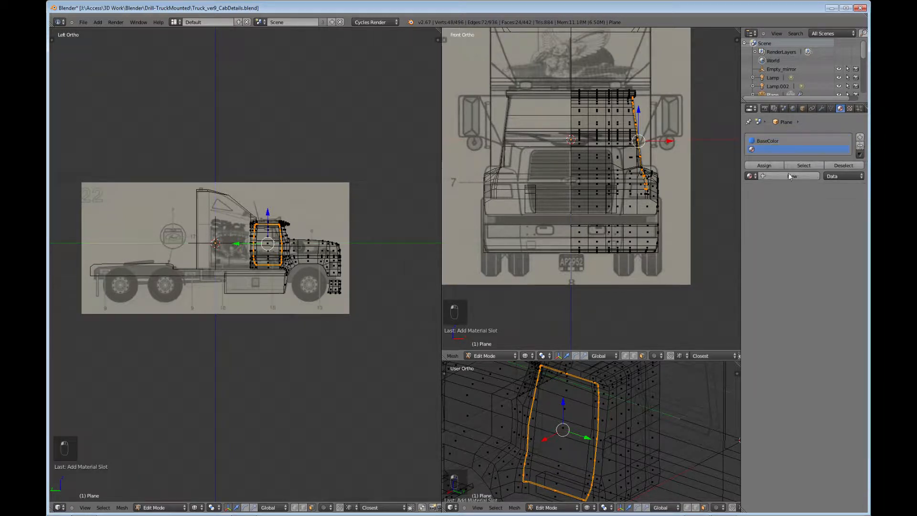
click(774, 177)
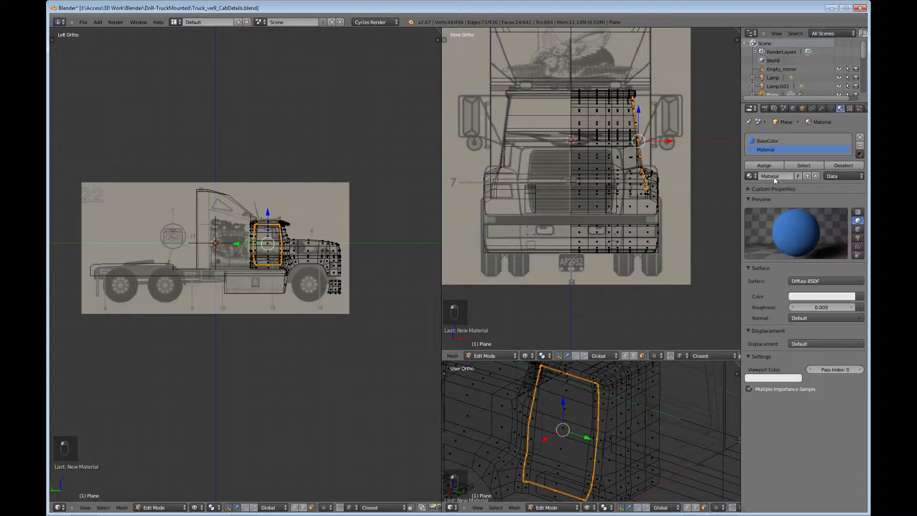
click(778, 176)
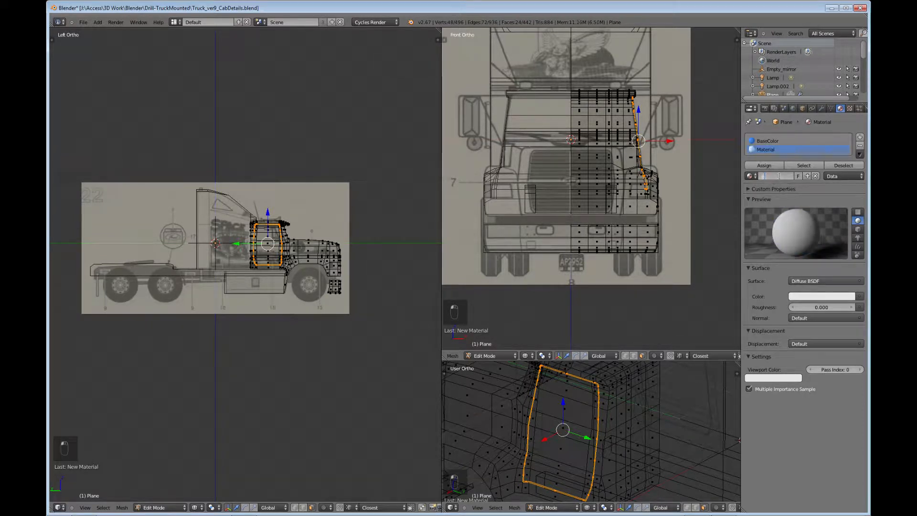
text(BlackSpec)
key(Return)
Step: Darken the BlackSpec diffuse colour to RGB 0.01467 and sample that same colour for its viewport colour
click(810, 297)
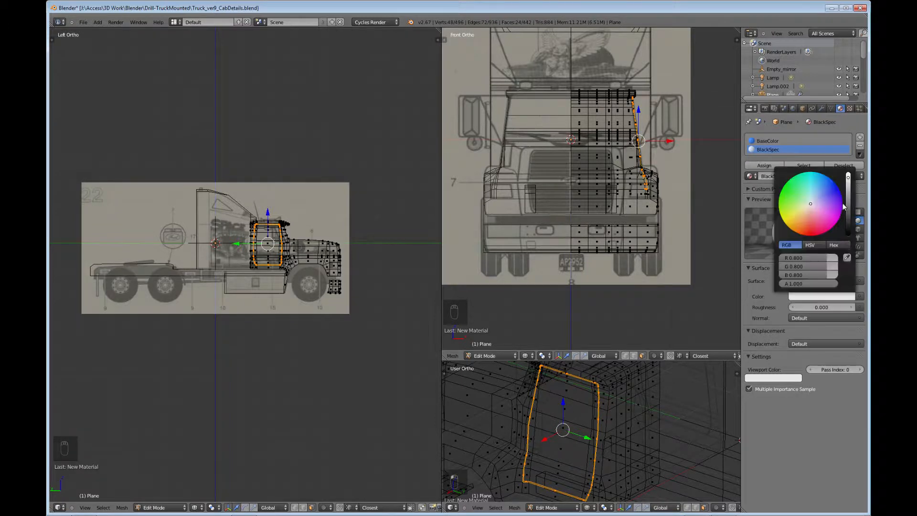
drag(849, 181, 848, 227)
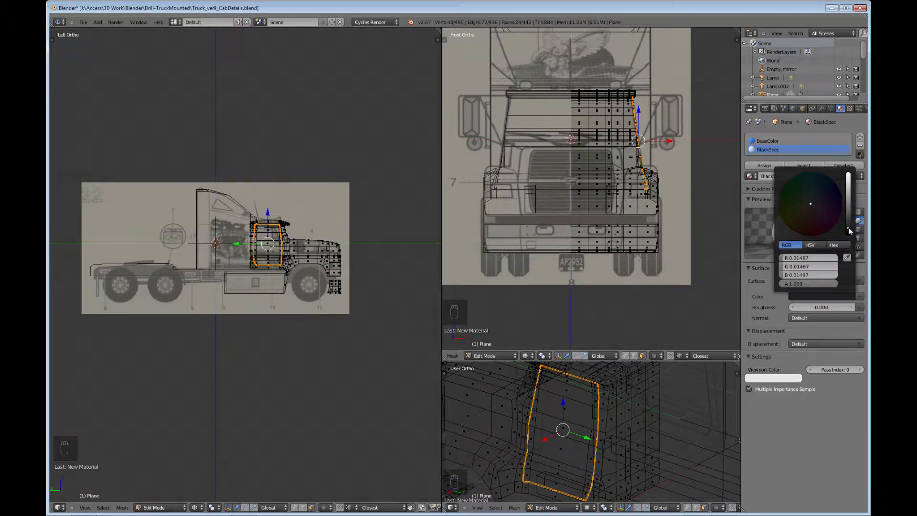
click(770, 377)
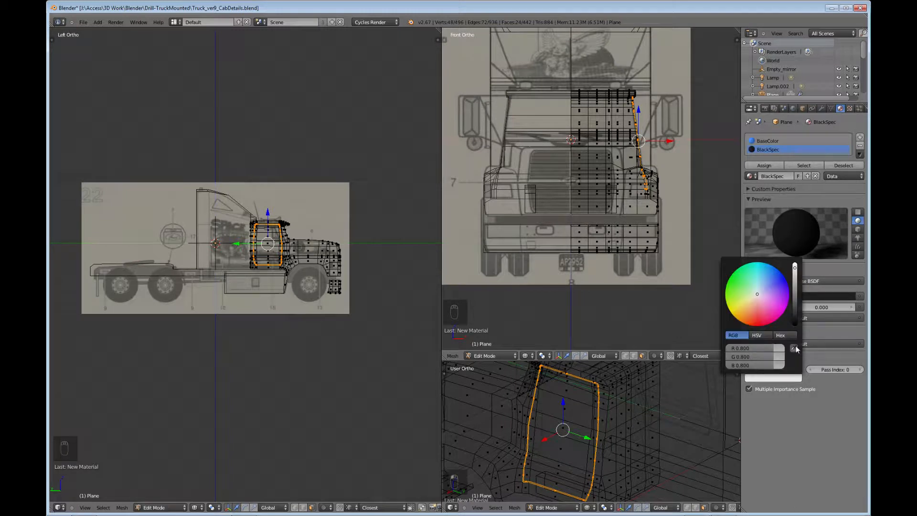
click(794, 348)
click(819, 299)
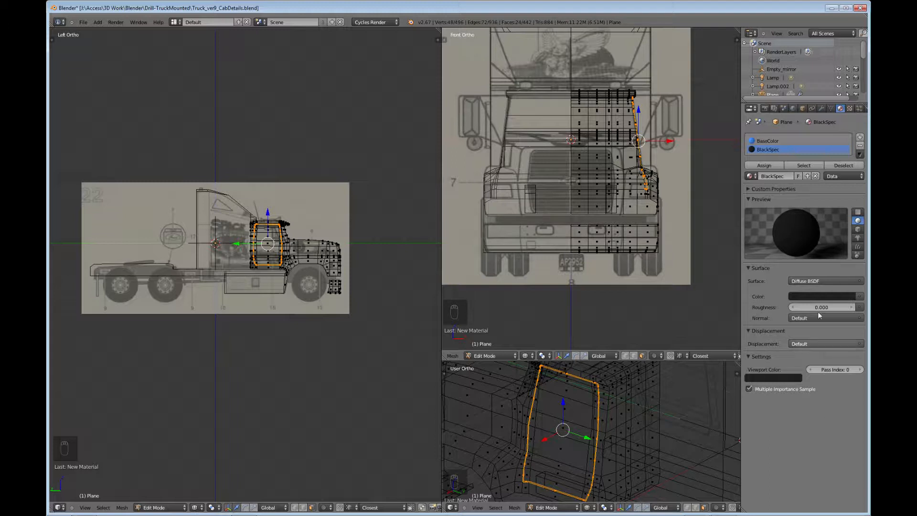
Step: Change the BlackSpec surface shader to Glossy BSDF and set its roughness to 0.02
click(803, 281)
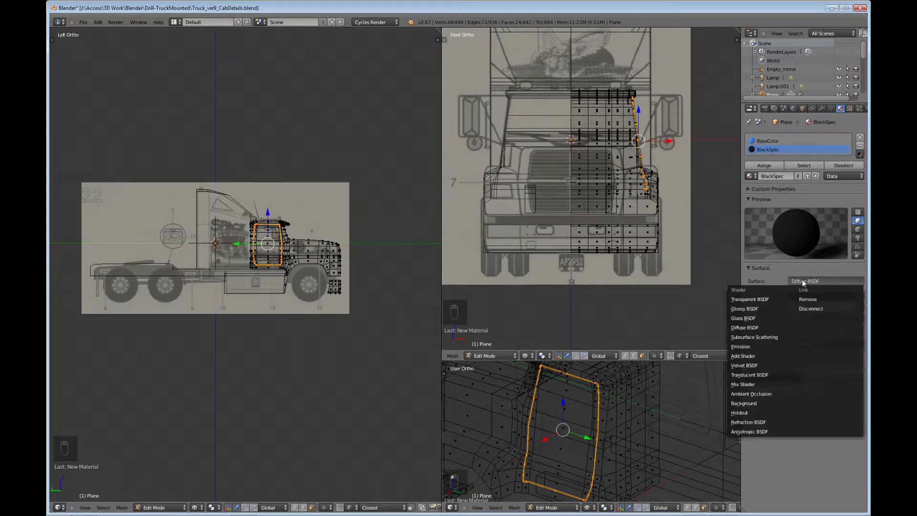
click(752, 310)
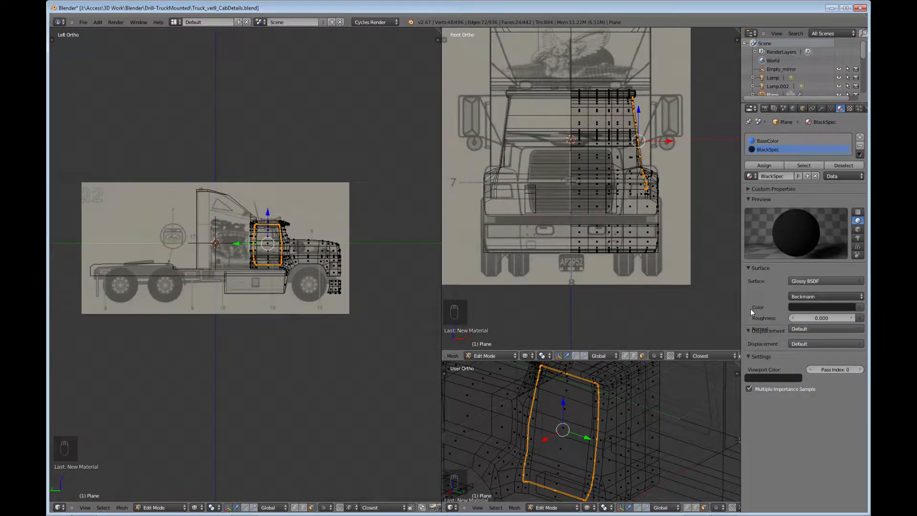
click(821, 318)
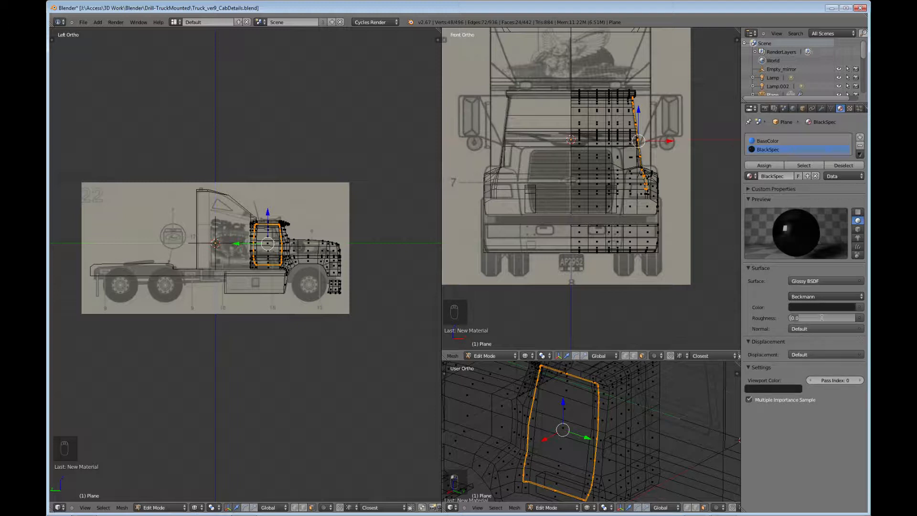
key(BackSpace)
text(.2)
key(Return)
click(822, 318)
text(02)
key(Return)
Step: Assign BlackSpec to the selected door outline faces and maximize the perspective 3D view
middle_drag(575, 423, 562, 422)
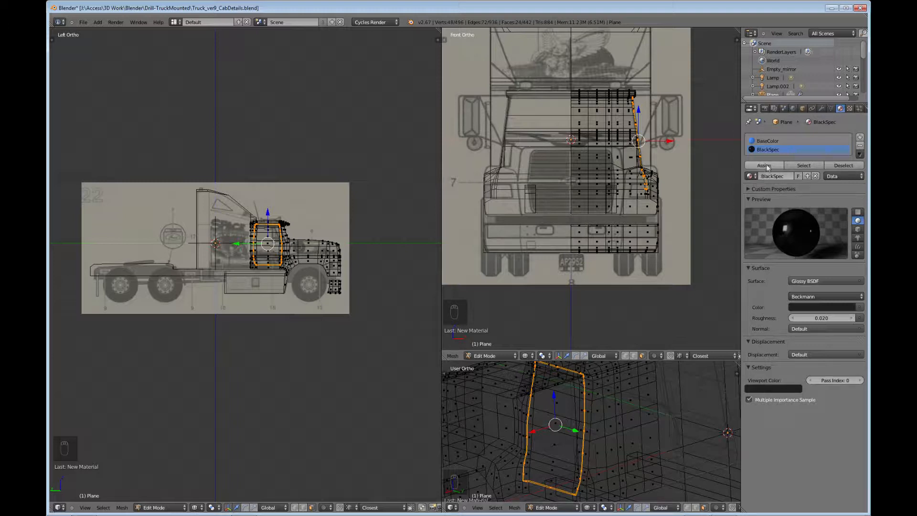
click(766, 165)
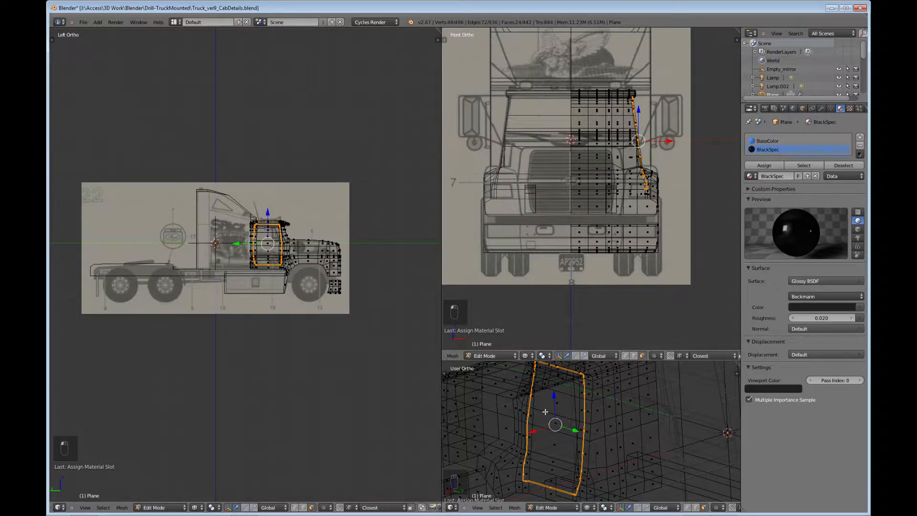
key(ctrl+Up)
Step: Extrude the door outline faces inward twice, first by about 0.003 and again by about 0.006
middle_drag(450, 356, 368, 344)
scroll(448, 342, up, 4)
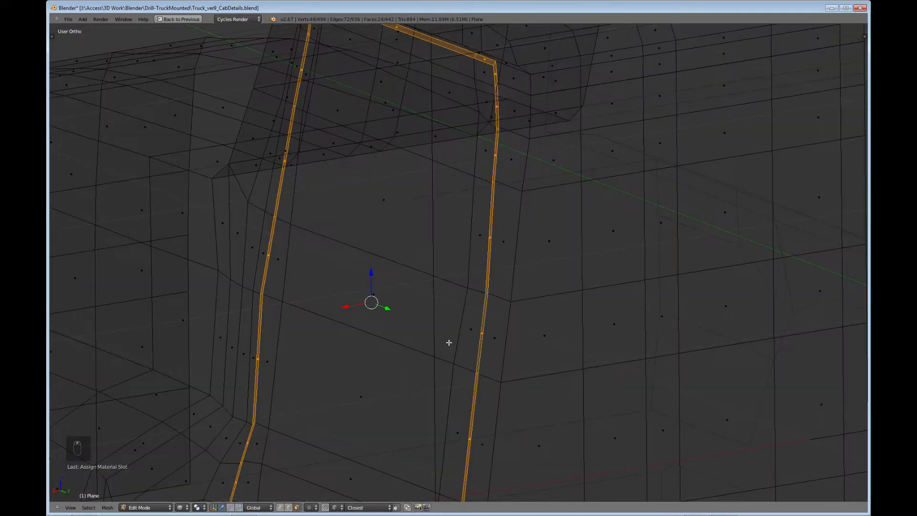
shift+middle_drag(434, 352, 436, 311)
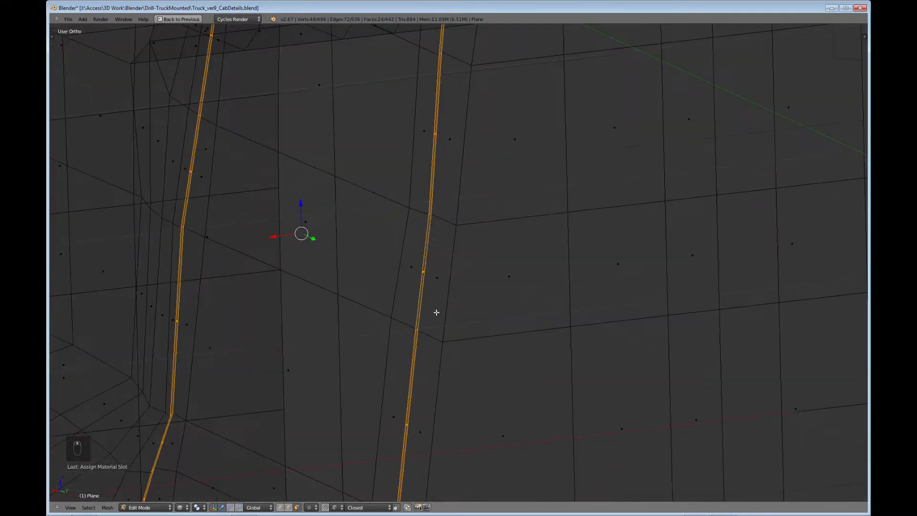
shift+middle_drag(367, 307, 452, 365)
scroll(483, 332, up, 1)
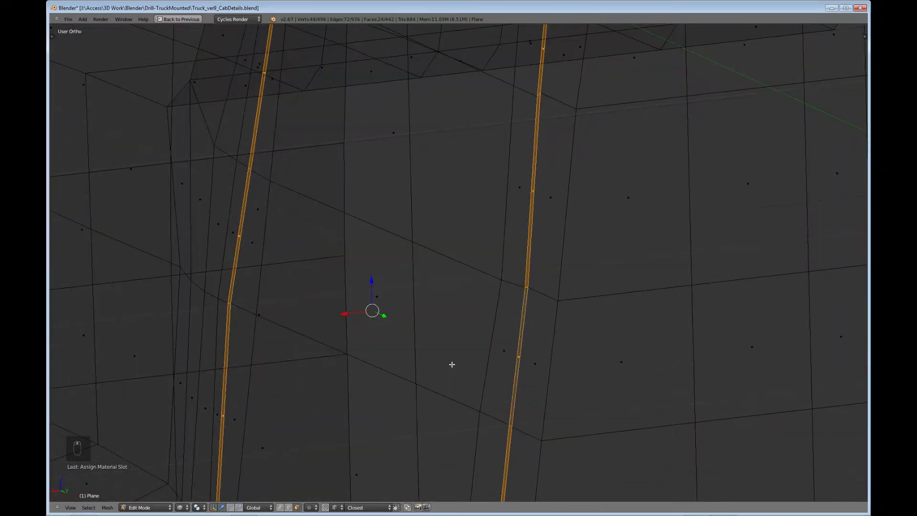
key(e)
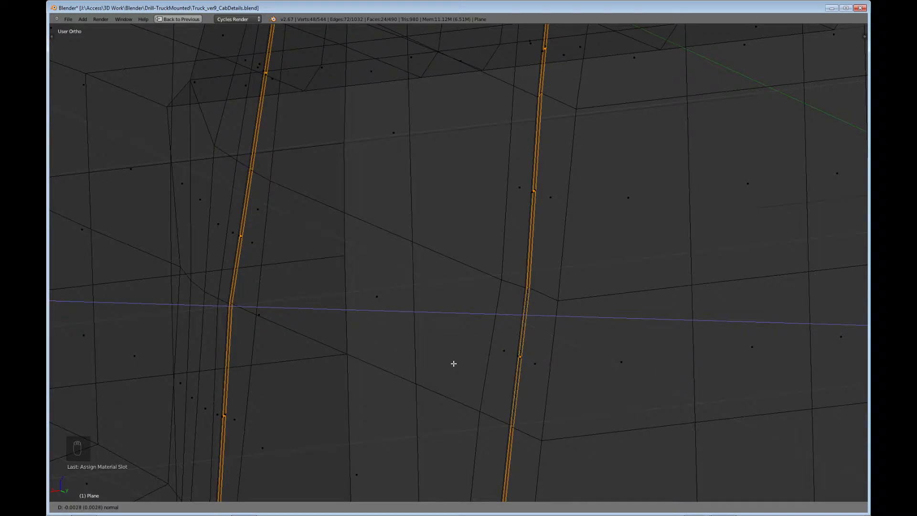
click(454, 363)
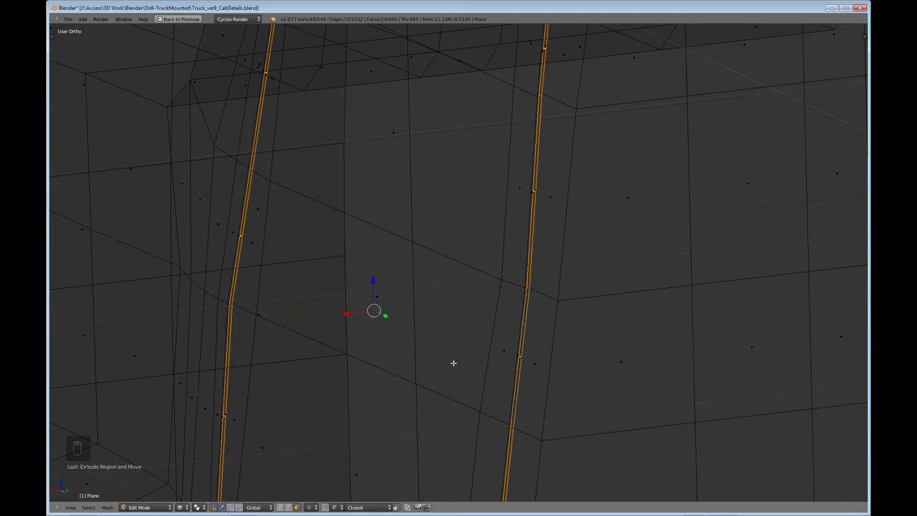
key(e)
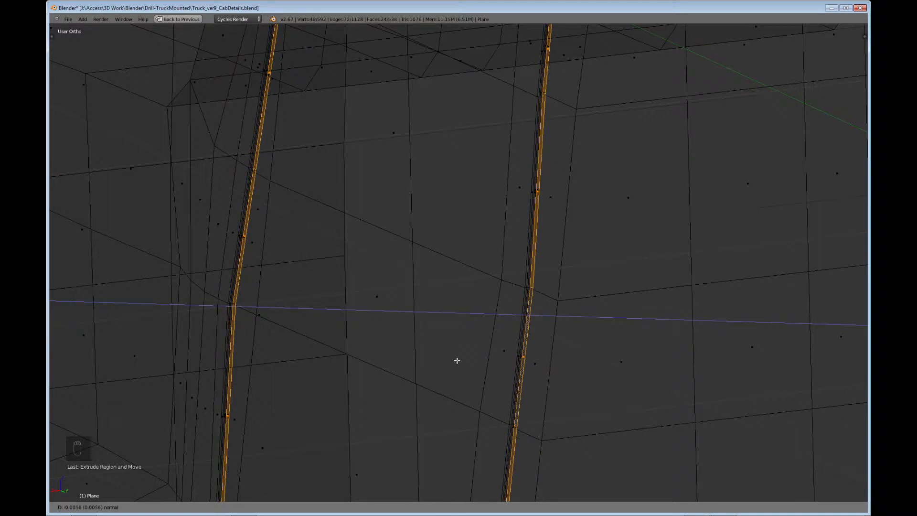
click(458, 361)
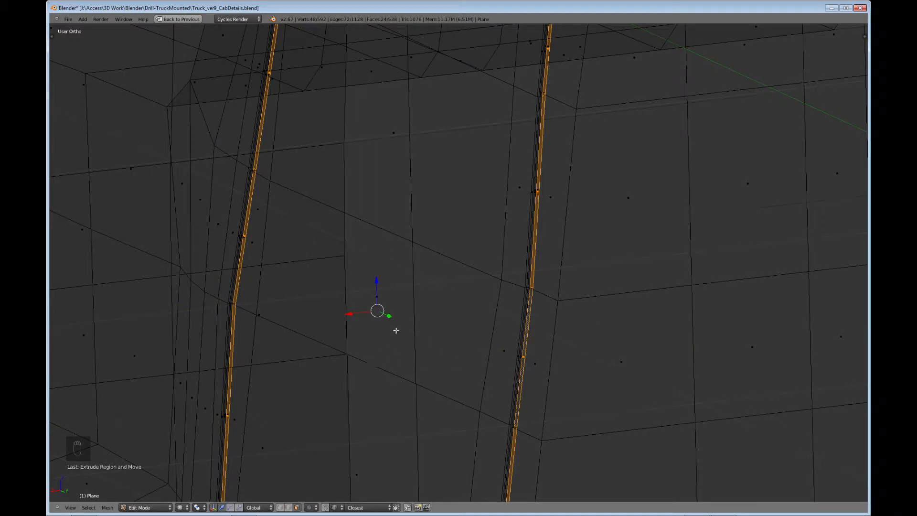
Step: Show the cab in solid shading from the side and deselect all faces to check the door groove
scroll(396, 330, down, 3)
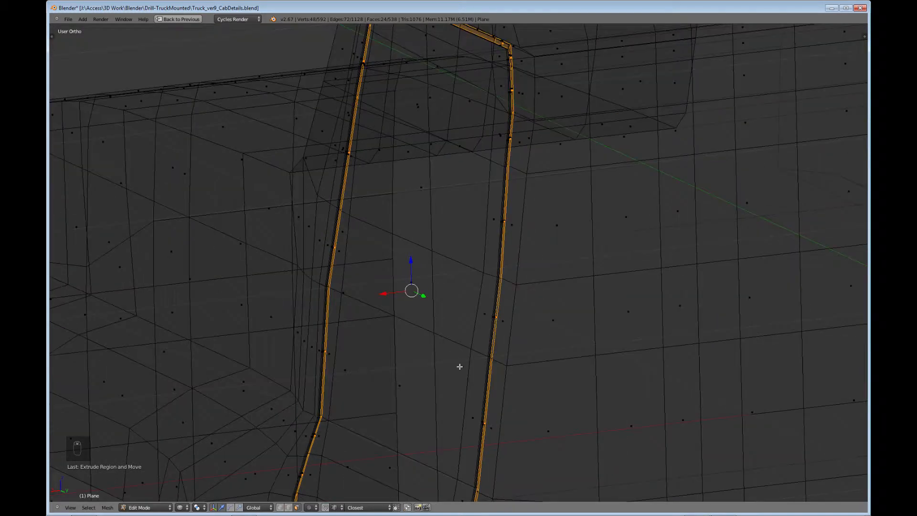
middle_drag(461, 185, 454, 309)
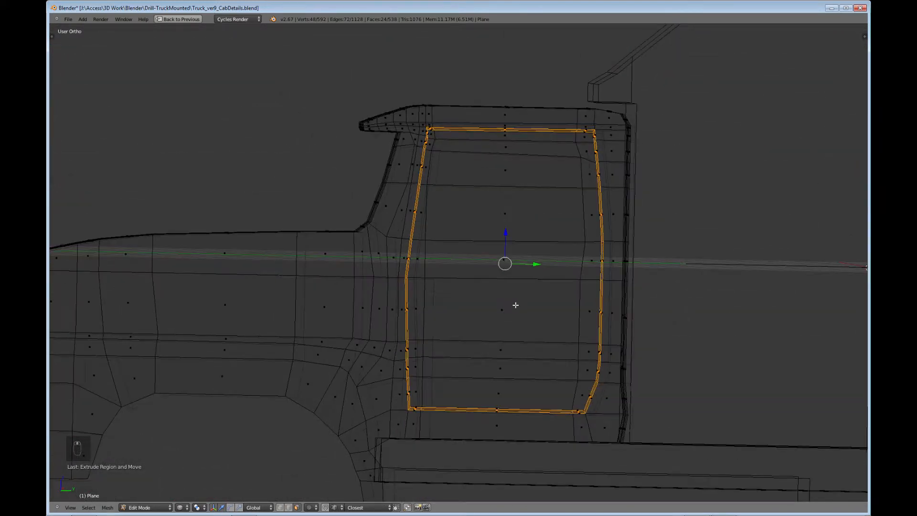
mouse_move(516, 305)
middle_down()
mouse_move(491, 292)
mouse_move(496, 314)
mouse_move(468, 318)
mouse_move(498, 347)
mouse_move(473, 305)
mouse_move(442, 293)
mouse_move(432, 301)
mouse_move(441, 343)
mouse_move(471, 368)
mouse_move(457, 379)
middle_up()
key(z)
key(a)
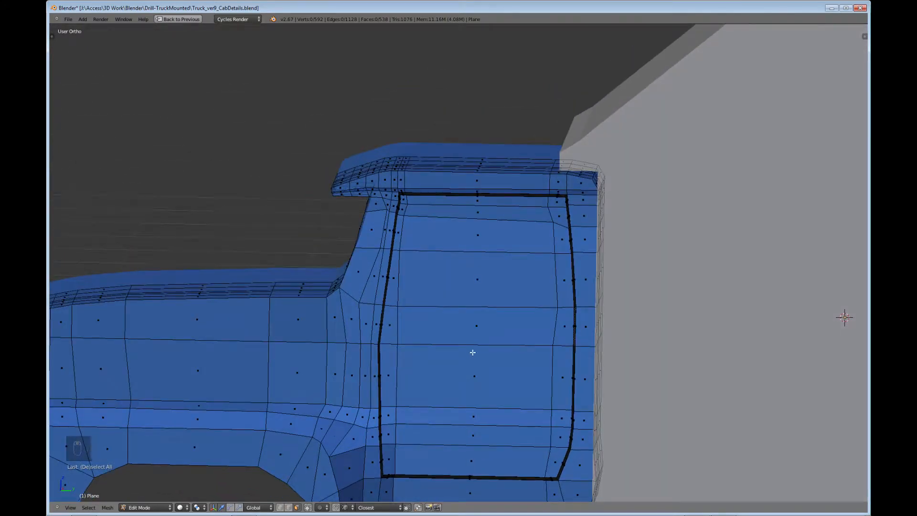
Step: In wireframe side view, select the three stacked door faces that cover the side window on the reference image
key(KP_3)
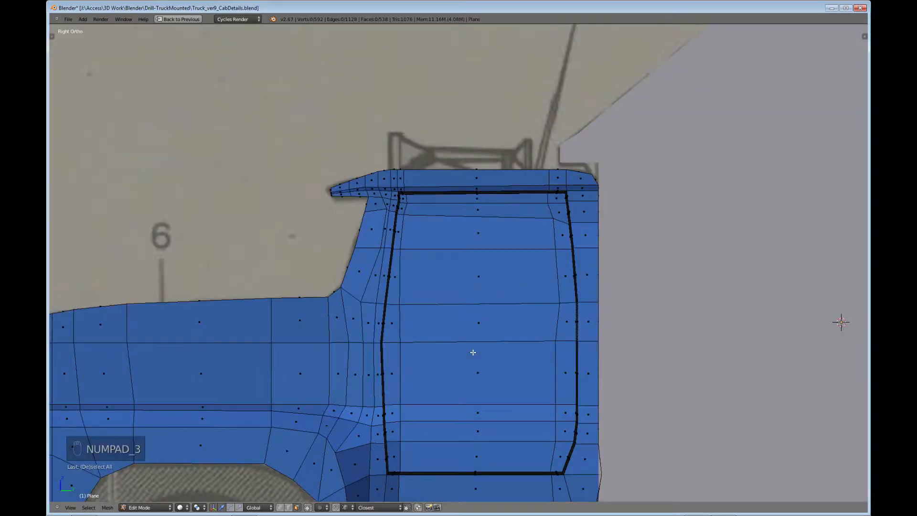
key(z)
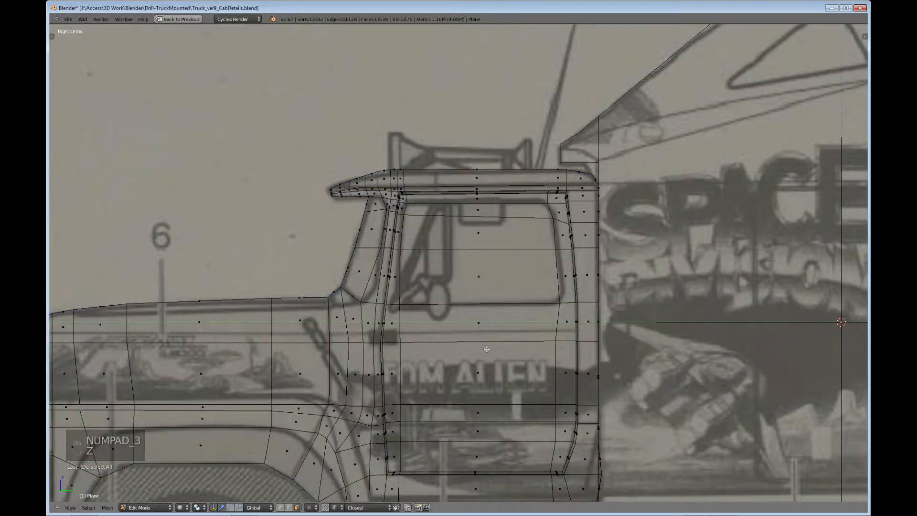
scroll(487, 349, up, 2)
scroll(460, 321, up, 1)
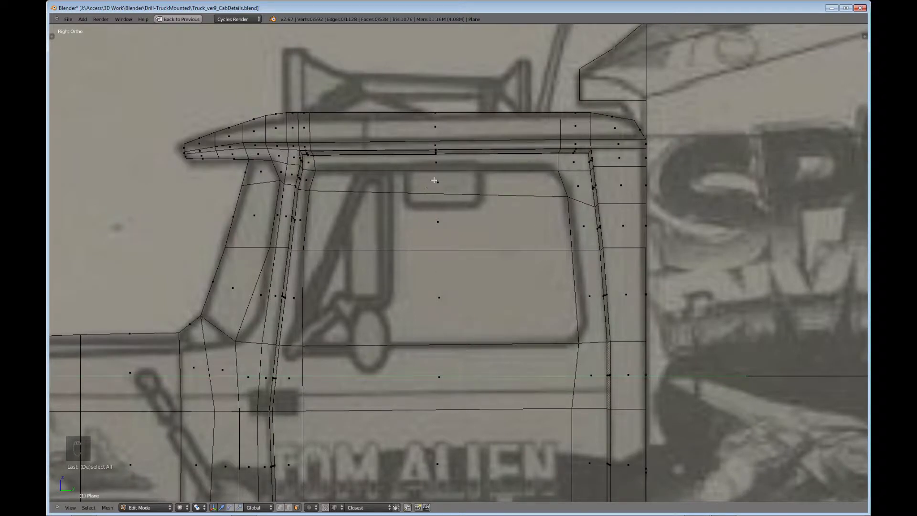
right_click(434, 180)
shift+right_click(434, 225)
shift+right_click(439, 295)
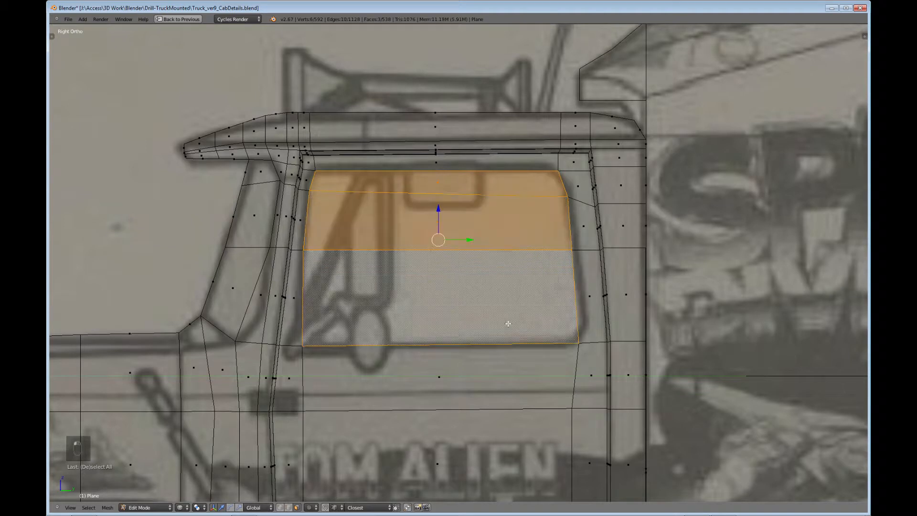
Step: Extrude the three window faces in place and scale them to about 0.98 to form a thin window border
scroll(498, 324, down, 4)
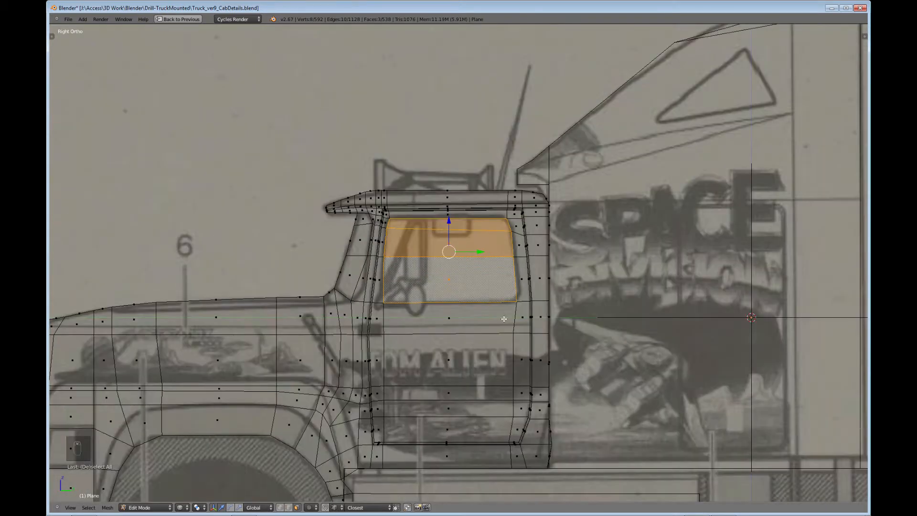
middle_drag(491, 325, 426, 344)
scroll(436, 337, up, 5)
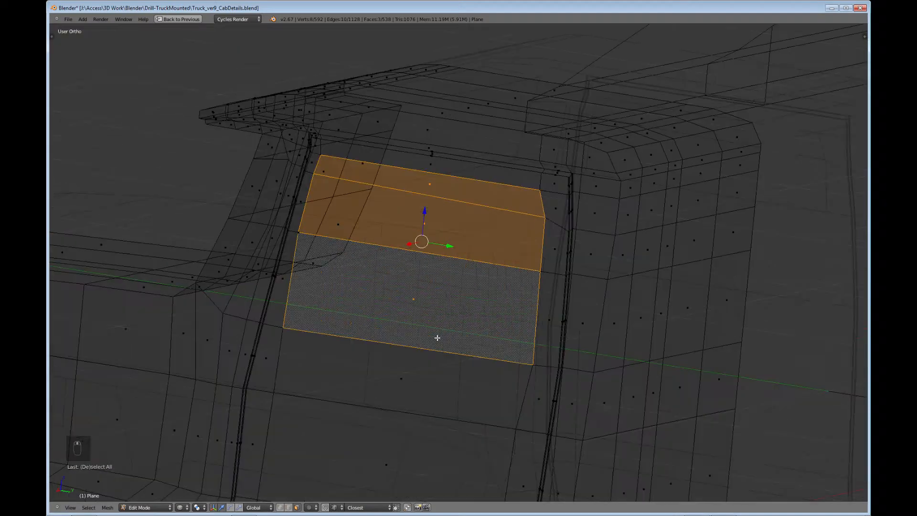
key(e)
right_click(438, 336)
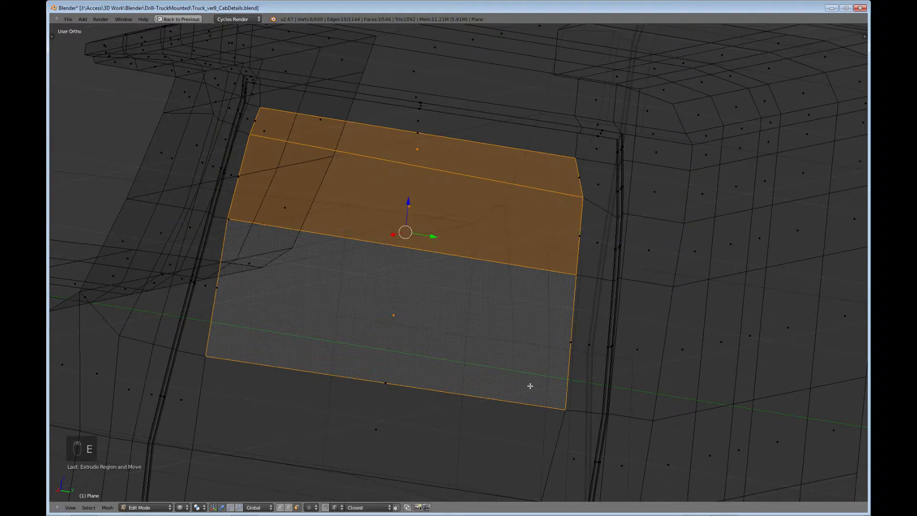
key(s)
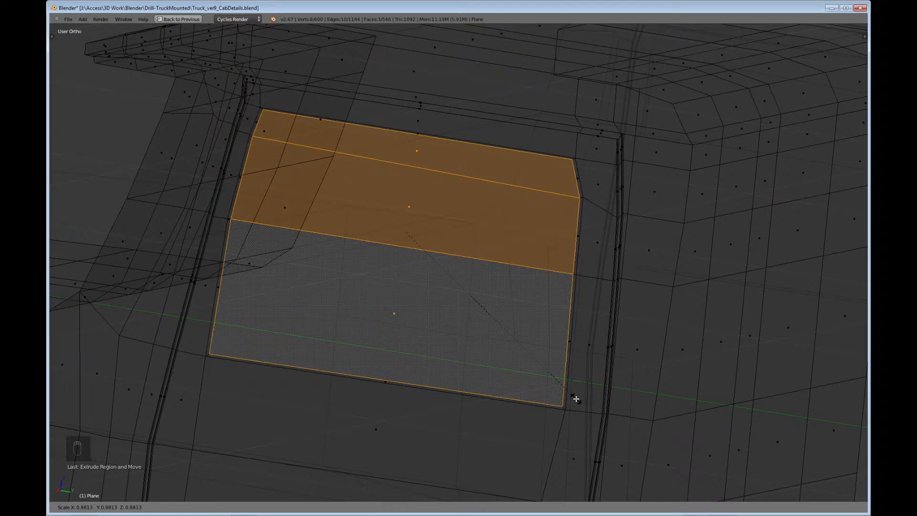
click(576, 399)
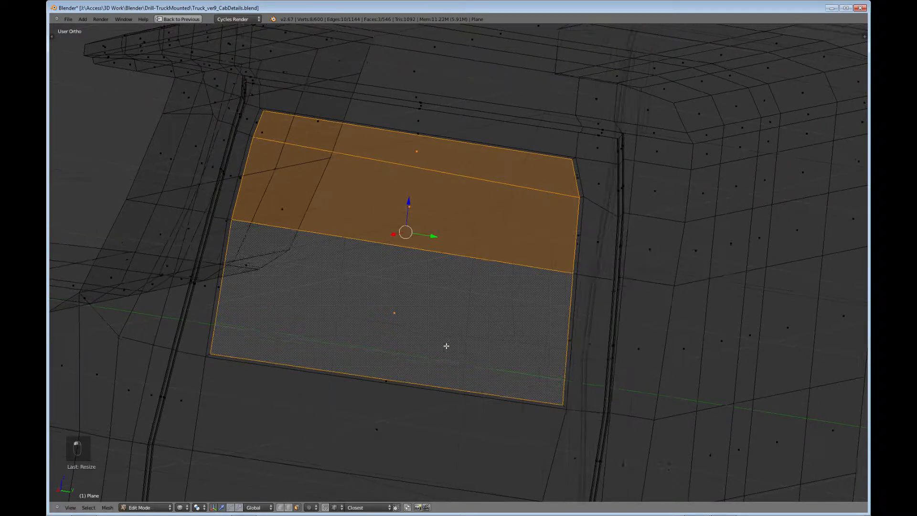
Step: Select the whole loop of narrow border faces surrounding the door window
middle_drag(446, 346, 481, 338)
scroll(494, 334, up, 3)
shift+middle_drag(664, 311, 391, 311)
scroll(401, 302, up, 2)
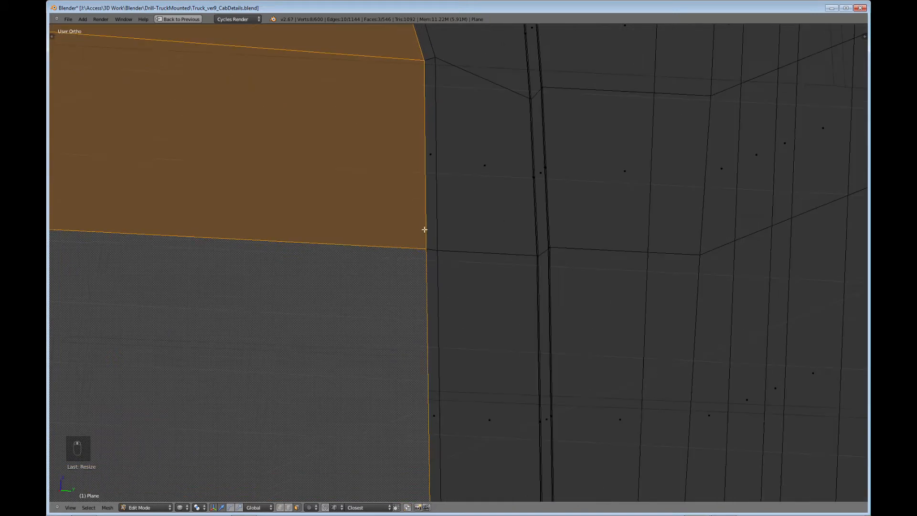
alt+right_click(434, 252)
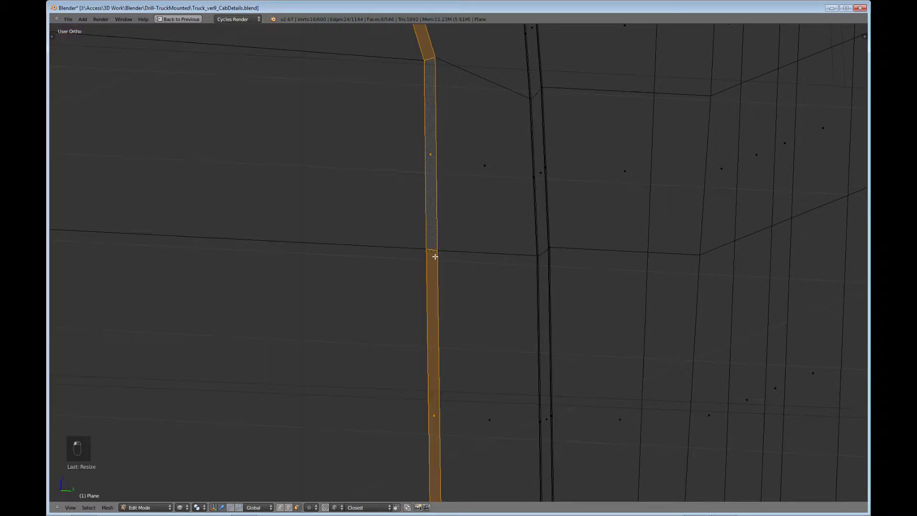
scroll(434, 256, down, 6)
middle_drag(483, 315, 416, 342)
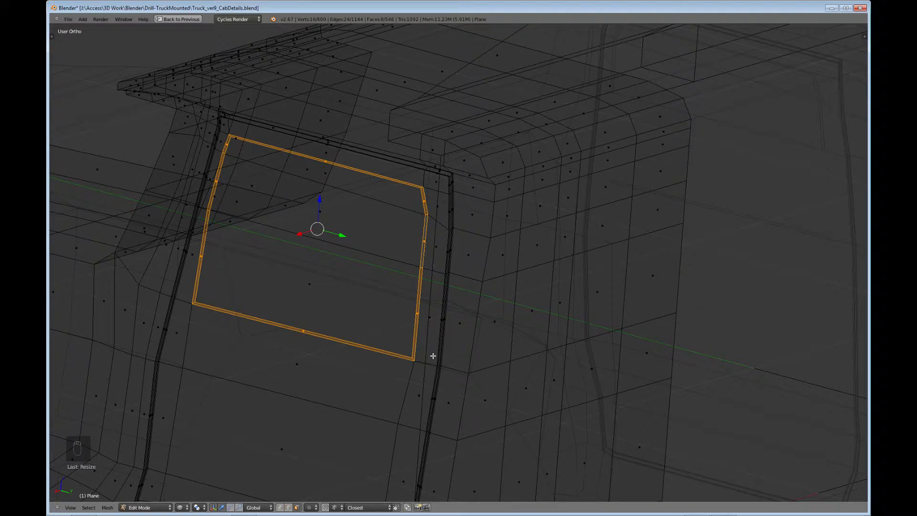
Step: Assign the BlackSpec material to the selected window border faces and maximize the perspective 3D view again
key(ctrl+Up)
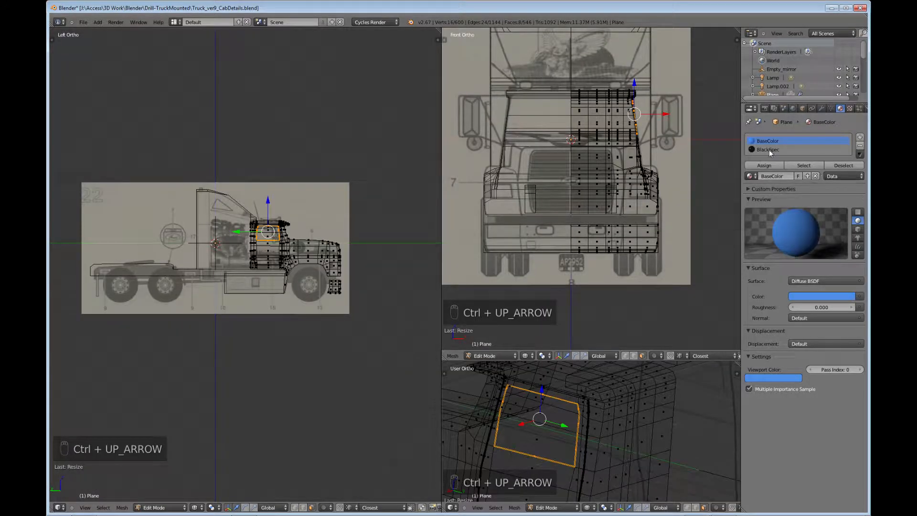
click(768, 150)
click(768, 165)
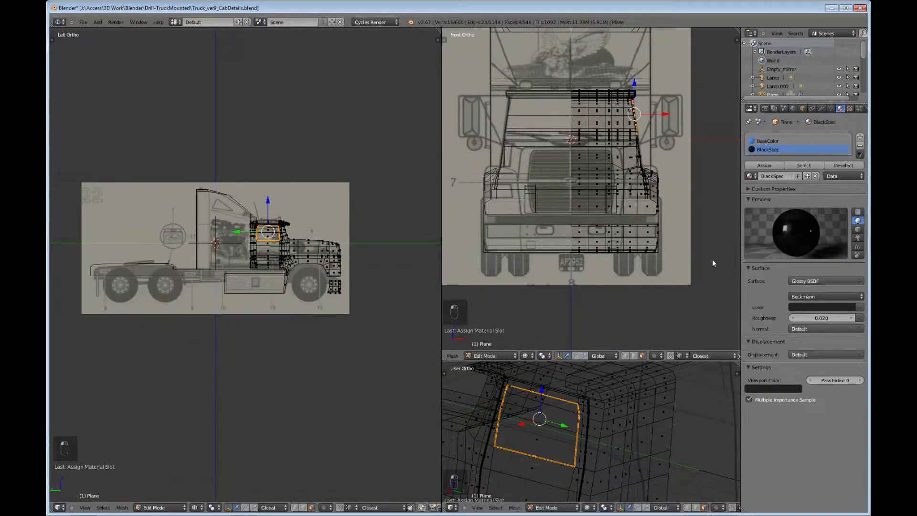
key(ctrl+Up)
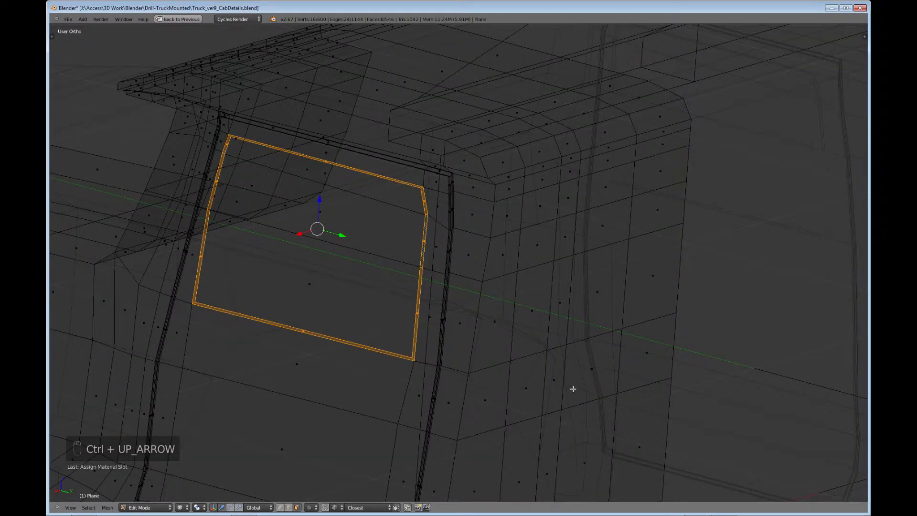
Step: Select the three inner window faces enclosed by the border loop
middle_drag(401, 264, 433, 315)
scroll(381, 248, up, 2)
scroll(504, 272, up, 2)
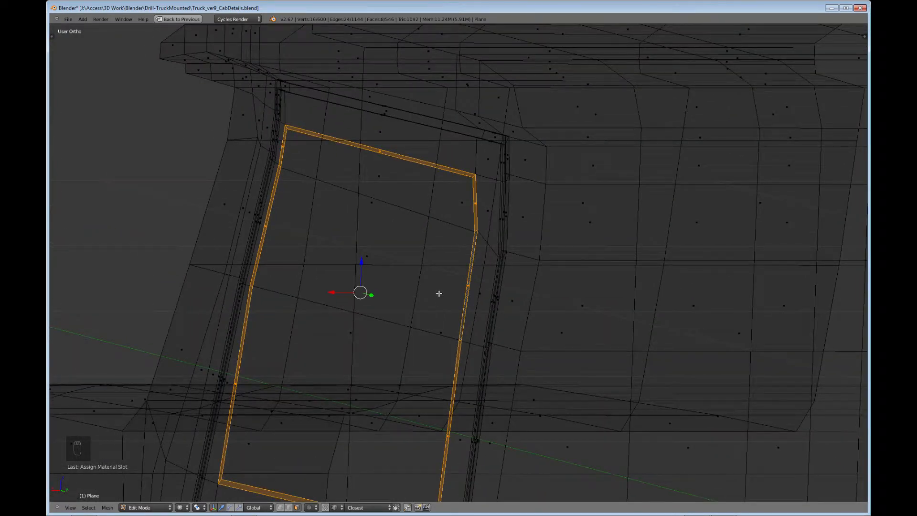
scroll(451, 290, down, 2)
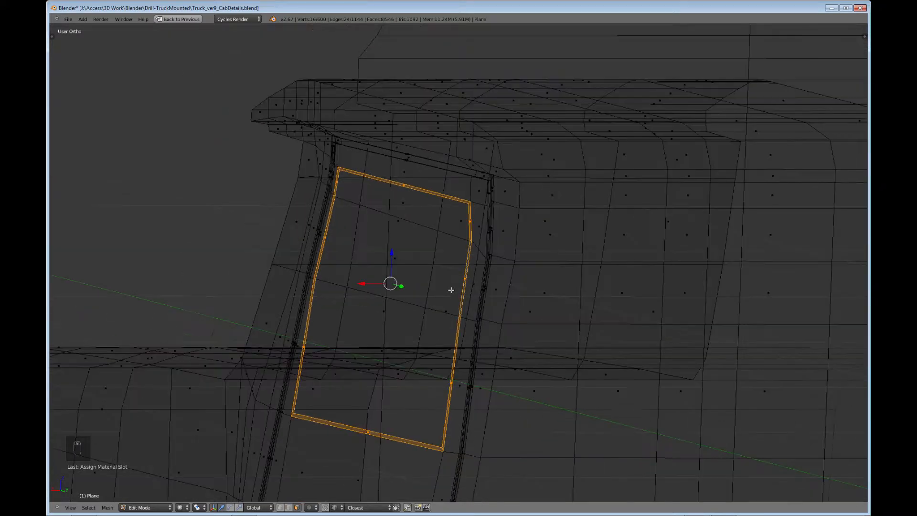
middle_drag(450, 288, 358, 295)
scroll(546, 322, down, 2)
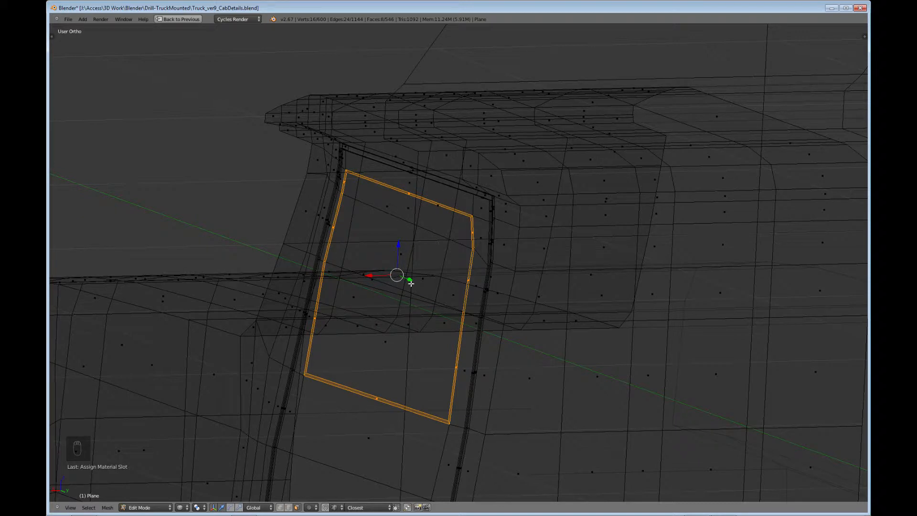
scroll(405, 291, down, 1)
middle_drag(400, 324, 522, 309)
right_click(389, 221)
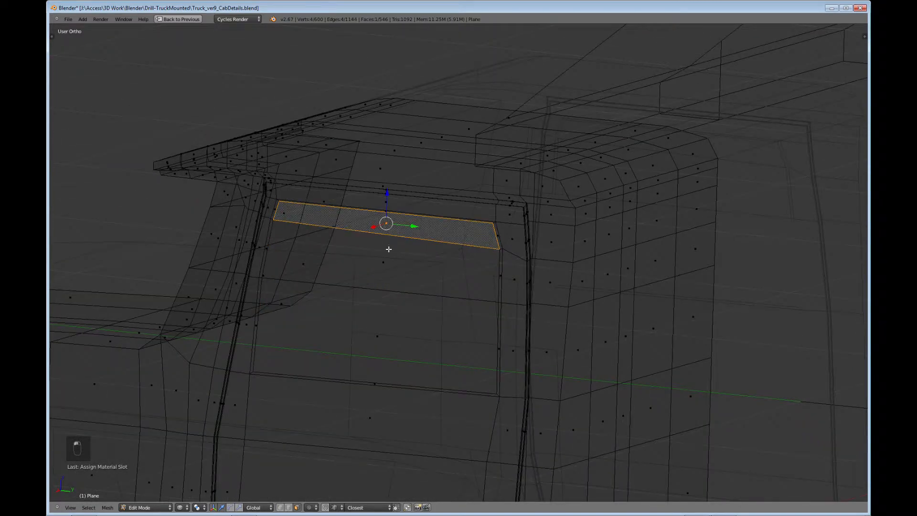
shift+right_click(388, 256)
shift+right_click(380, 333)
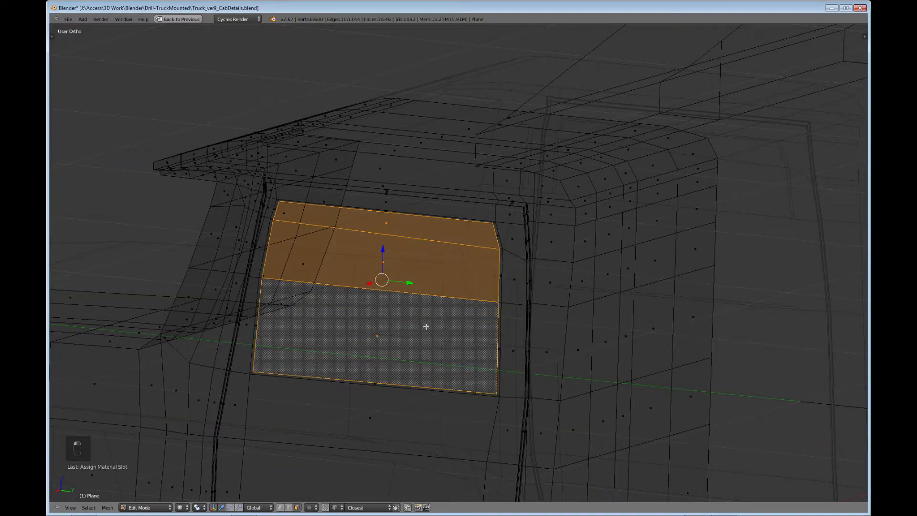
Step: Extrude the window faces inward twice, the first time very slightly and the second by about 0.006, and deselect everything
middle_drag(426, 324, 346, 317)
scroll(352, 316, up, 2)
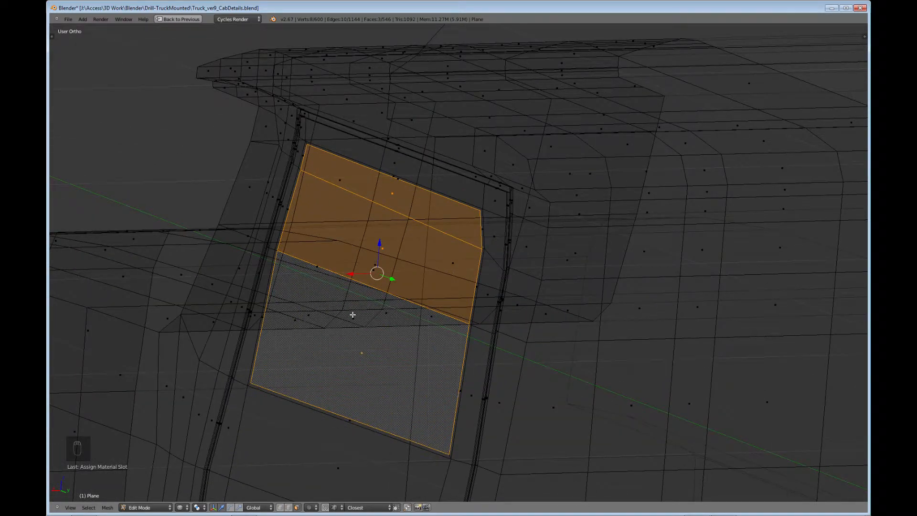
key(e)
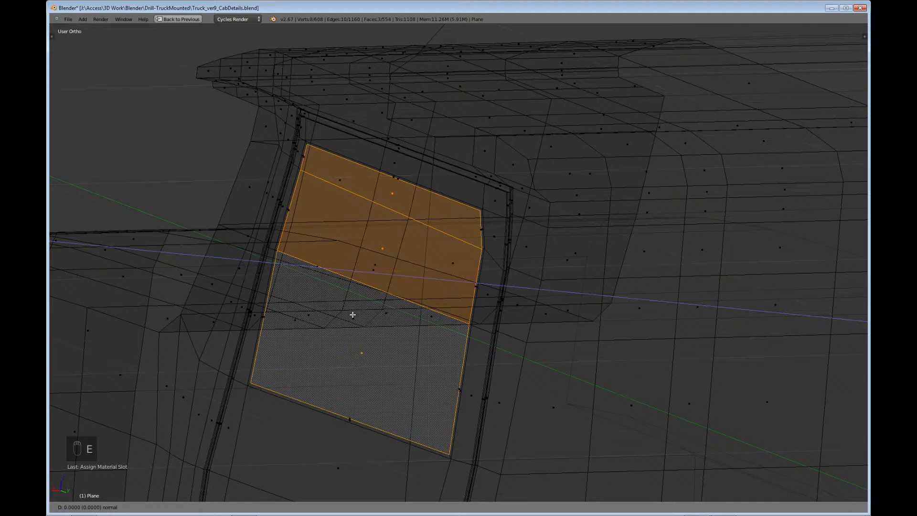
click(353, 314)
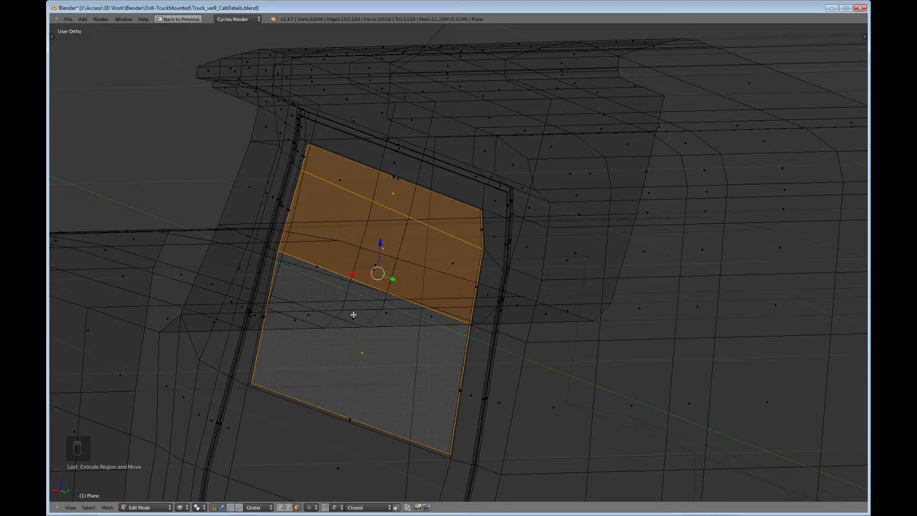
key(e)
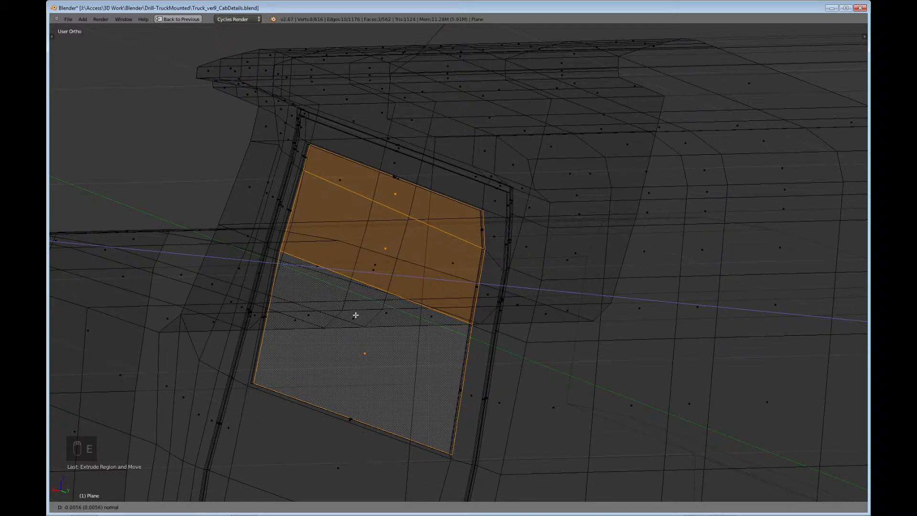
click(356, 316)
scroll(355, 315, down, 4)
key(a)
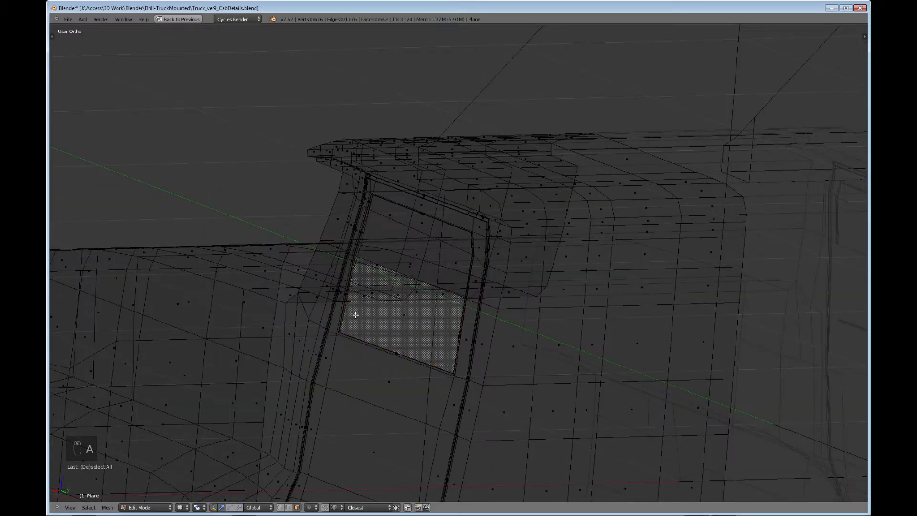
key(Tab)
key(Tab)
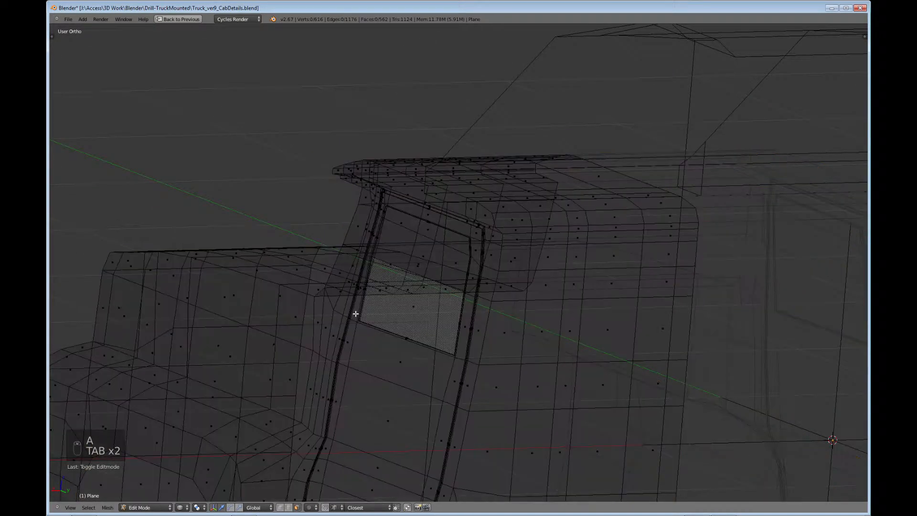
Step: Select the three recessed faces of the door window again
middle_drag(355, 314, 458, 327)
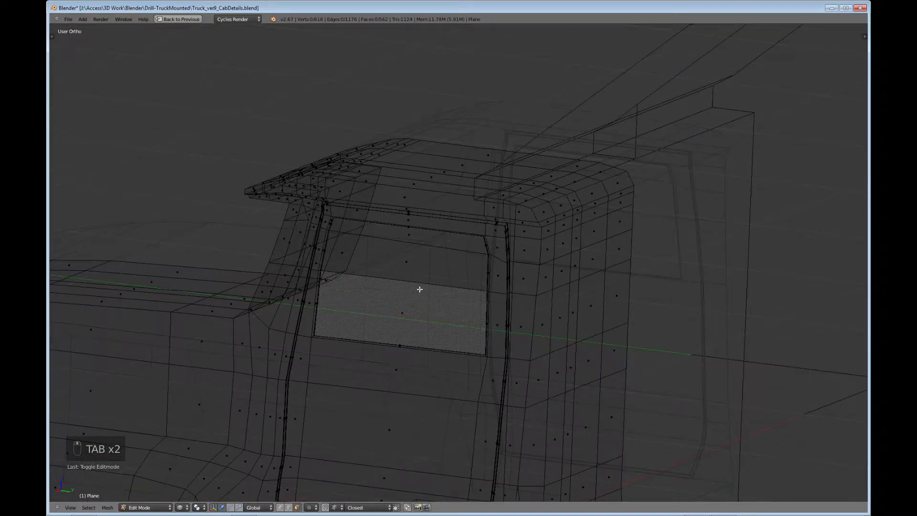
right_click(412, 238)
shift+right_click(409, 267)
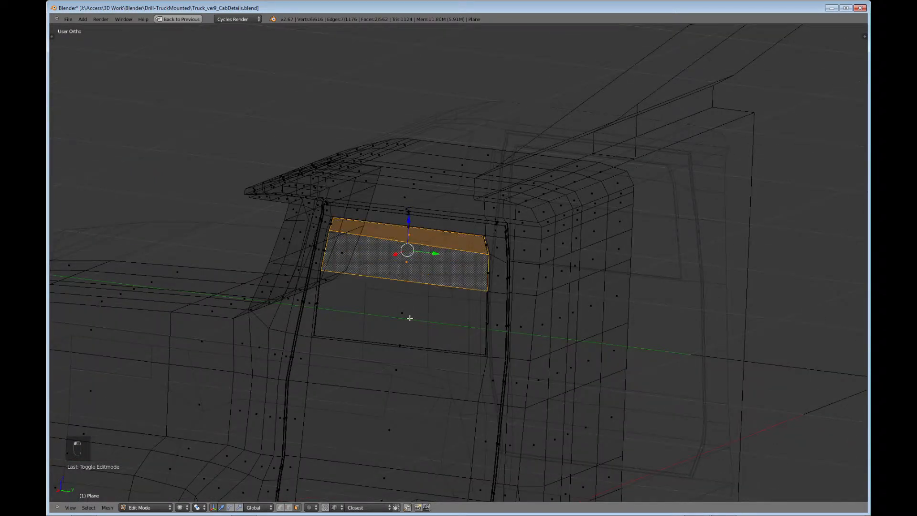
shift+right_click(410, 318)
middle_drag(405, 312, 363, 275)
middle_drag(380, 288, 429, 322)
Step: Restore the multi-view layout and add a new material named Glass in a third material slot
key(ctrl+Up)
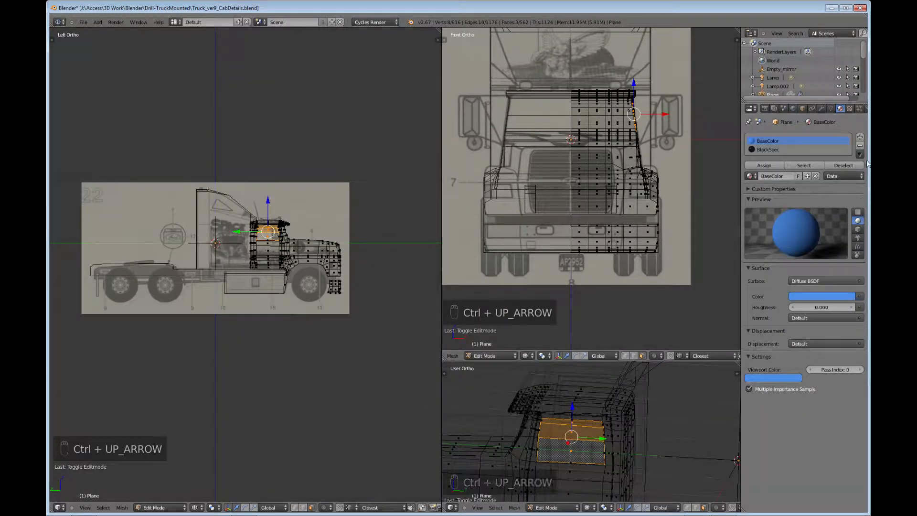
click(860, 137)
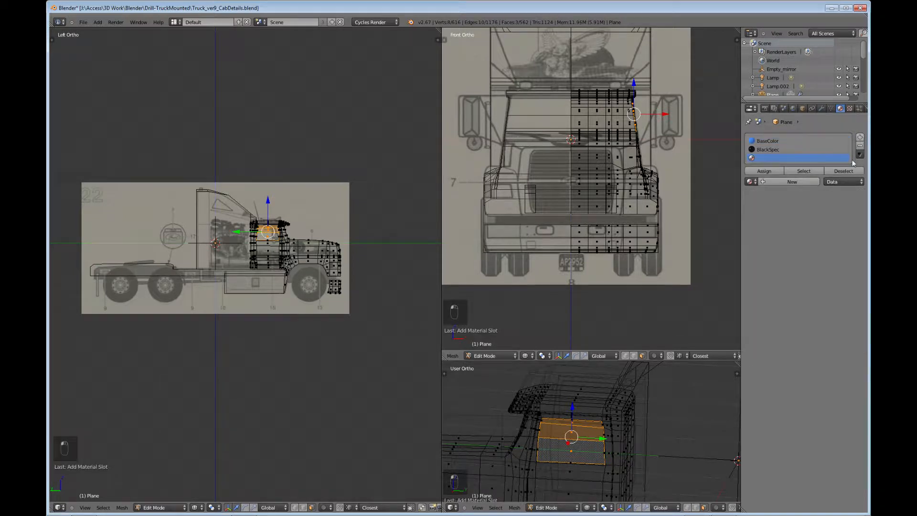
click(783, 182)
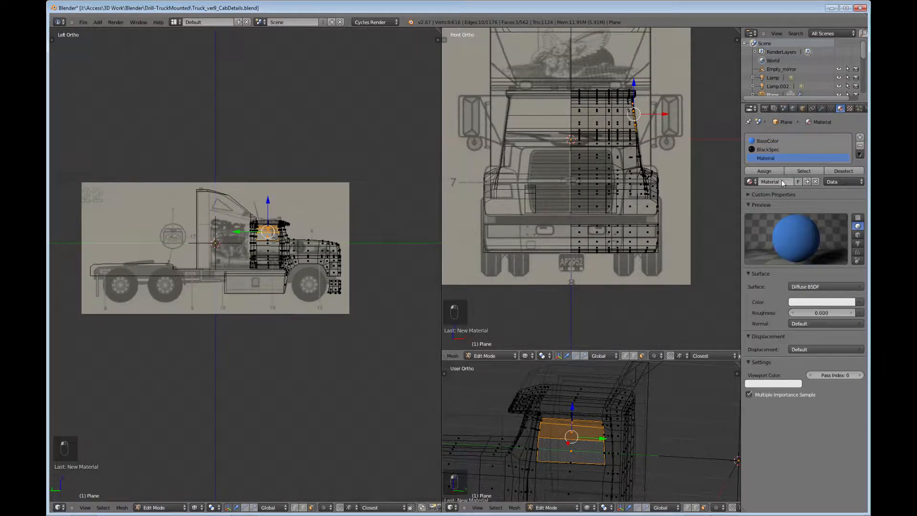
double_click(777, 182)
key(BackSpace)
text(Glass)
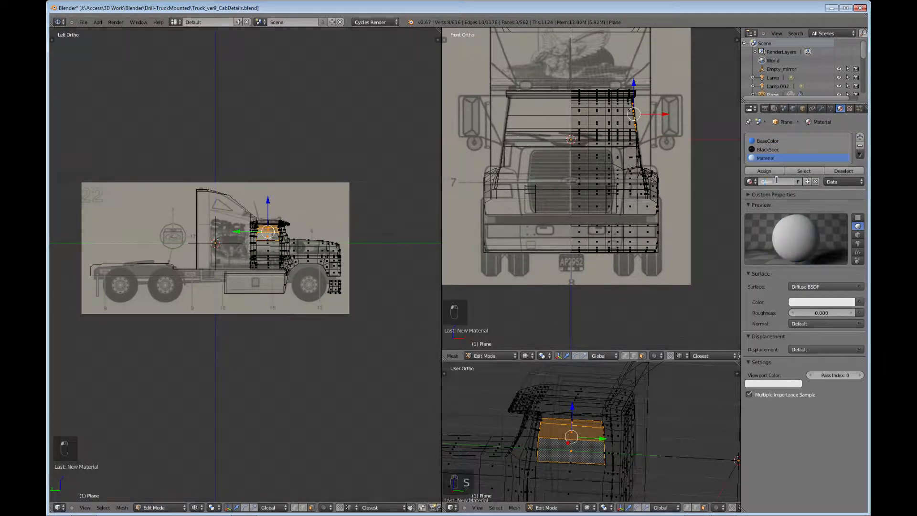
key(Return)
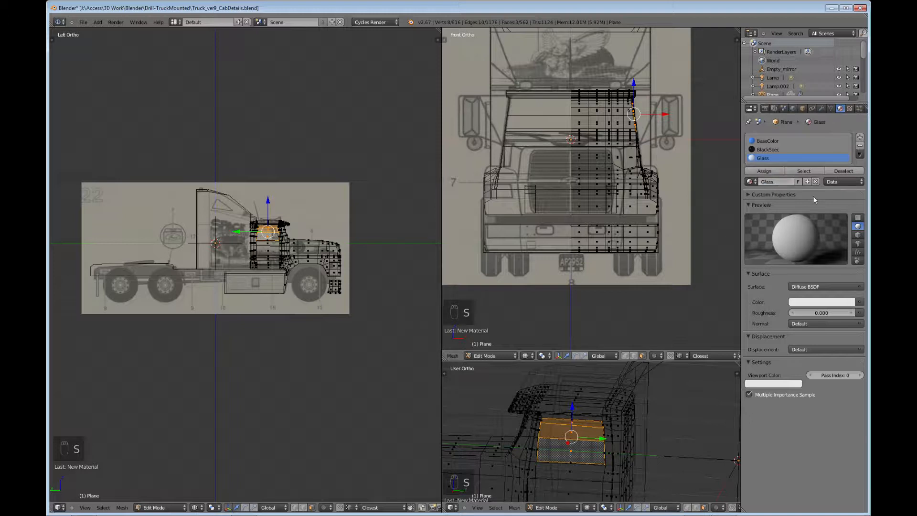
Step: Set the diffuse color of the Glass material to a light blue
click(801, 302)
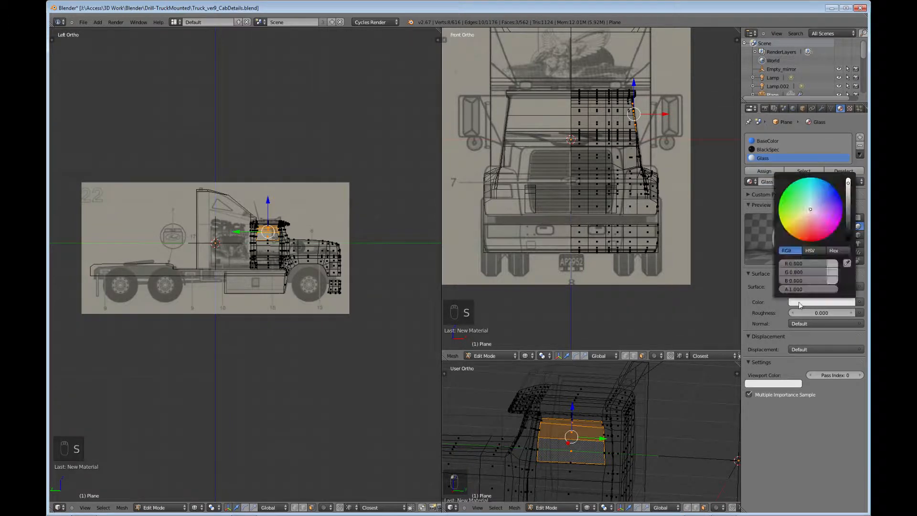
click(812, 210)
drag(812, 210, 827, 191)
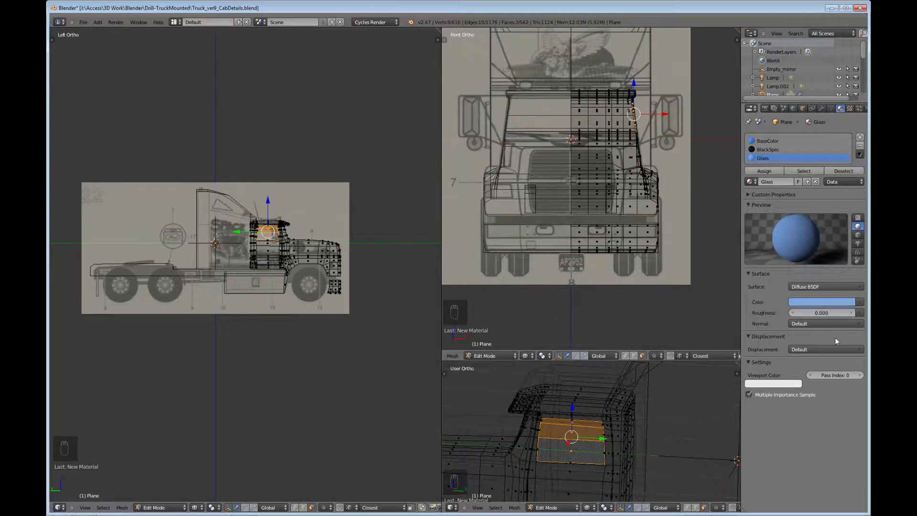
Step: Match the Glass material's viewport color to its light blue diffuse color by sampling it with the eyedropper
click(775, 385)
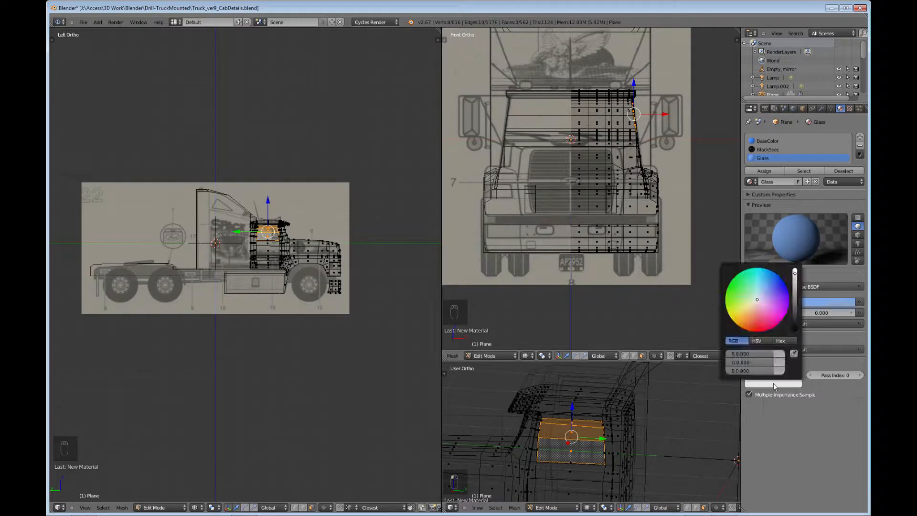
click(795, 354)
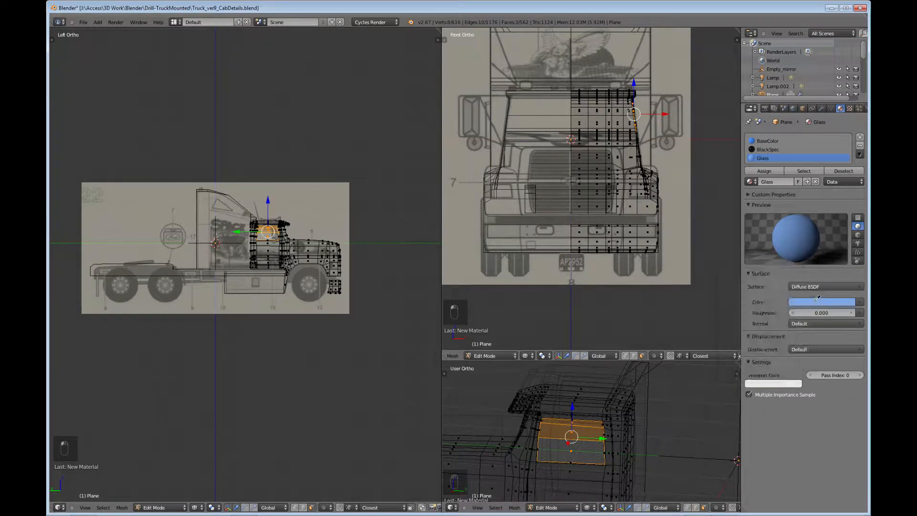
click(818, 300)
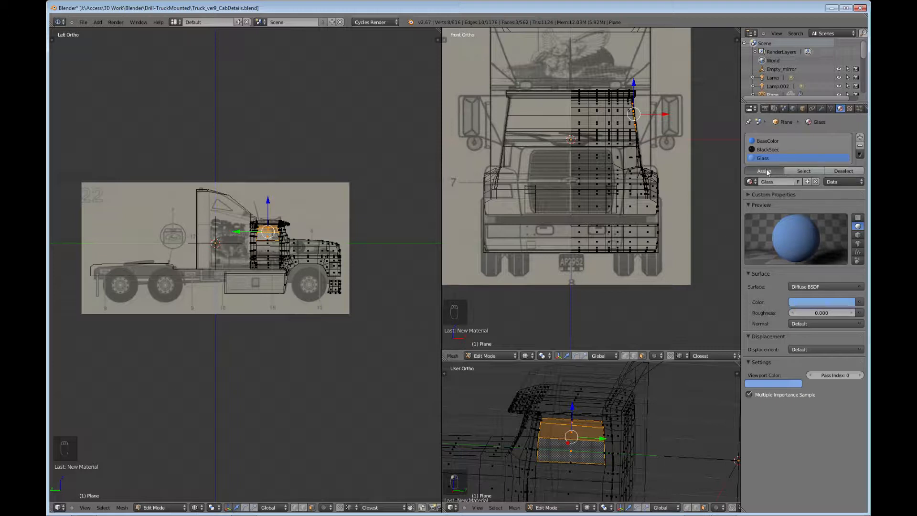
Step: Assign the Glass material to the selected window faces and change its surface shader to Glass BSDF
click(764, 171)
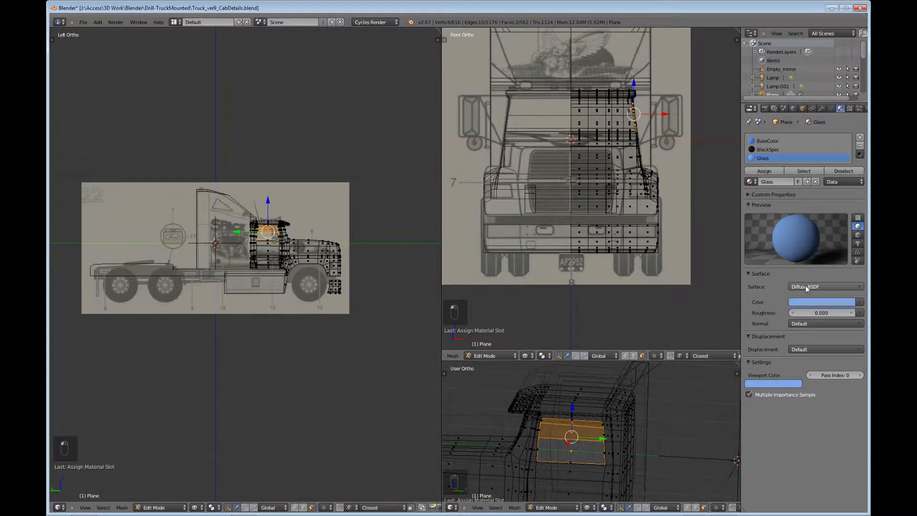
click(807, 287)
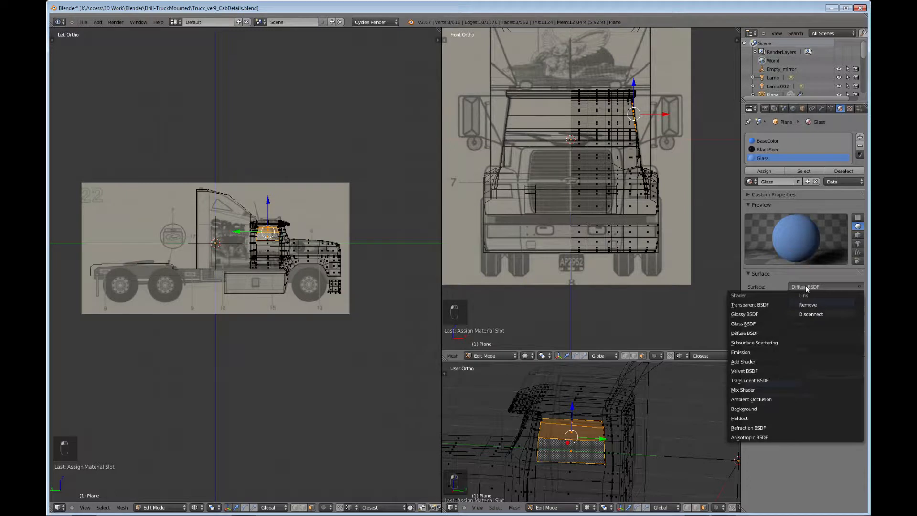
click(744, 324)
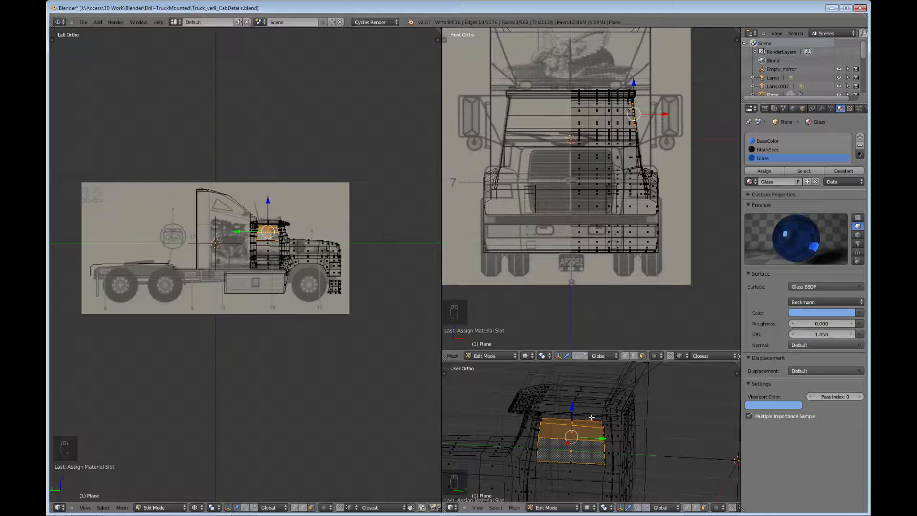
Step: Maximize the perspective view in solid shading, deselect all faces and return to Object Mode
scroll(565, 434, down, 2)
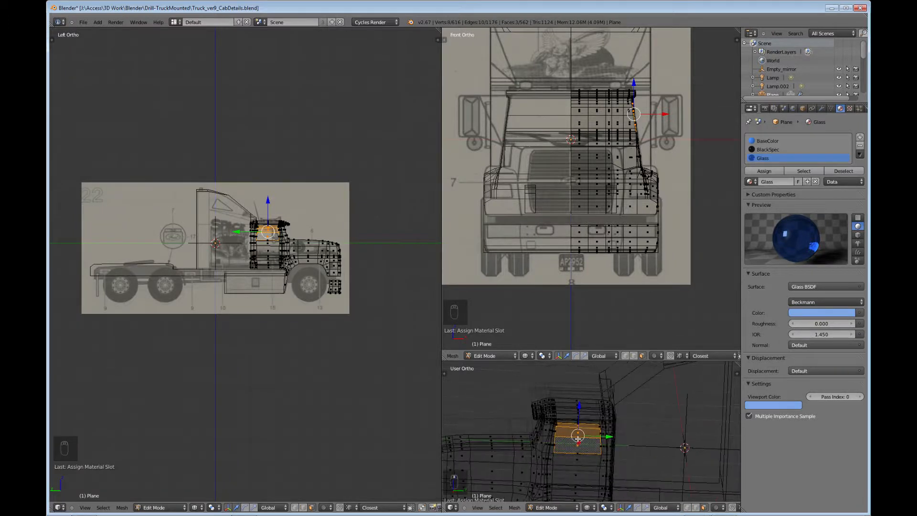
middle_drag(578, 438, 599, 425)
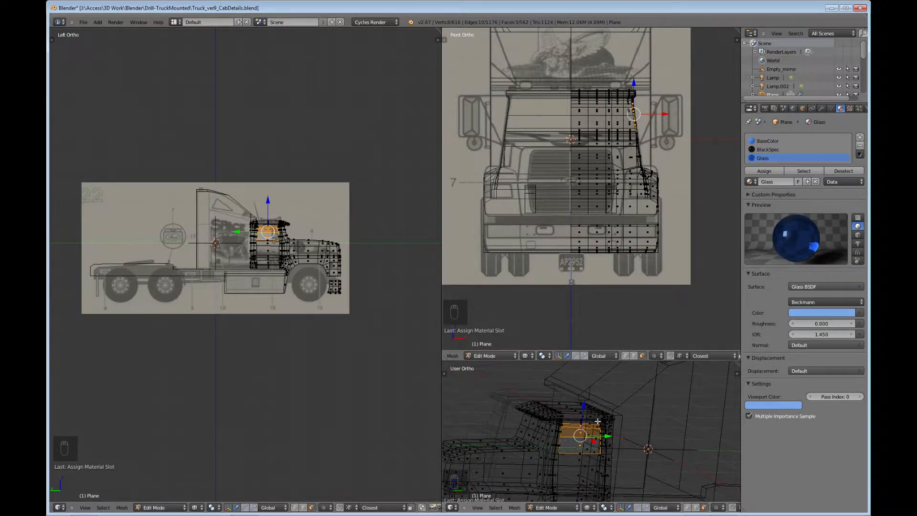
key(ctrl+Up)
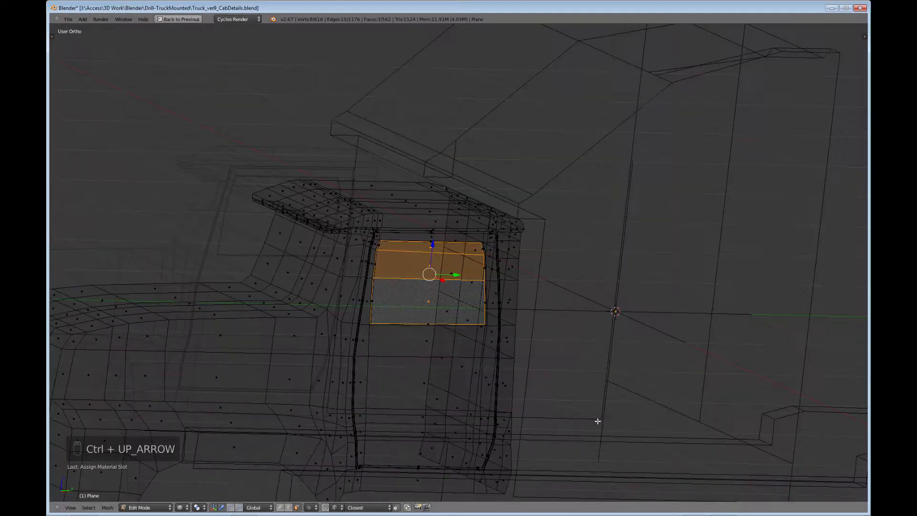
key(z)
key(a)
scroll(520, 362, down, 3)
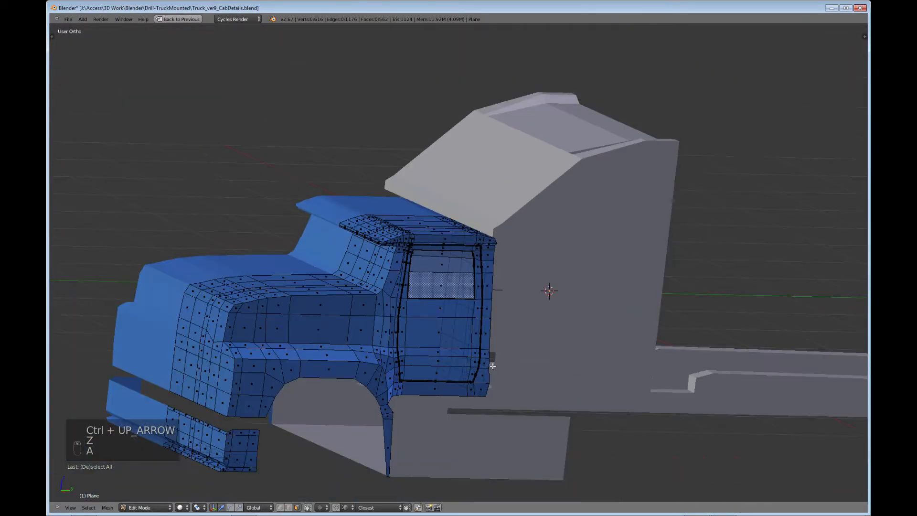
middle_drag(491, 368, 512, 368)
key(Tab)
Step: Examine the truck cab's door outline and side window from several angles and distances
middle_drag(385, 296, 491, 313)
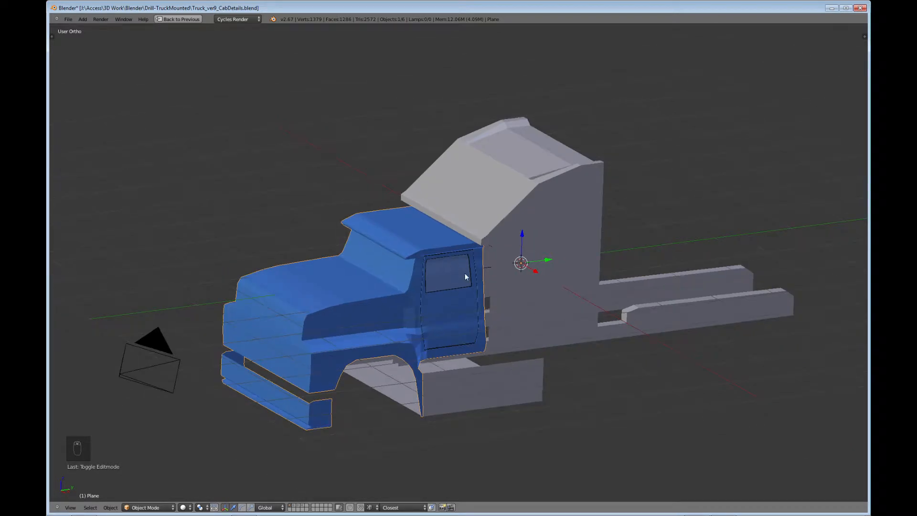
middle_drag(451, 293, 424, 272)
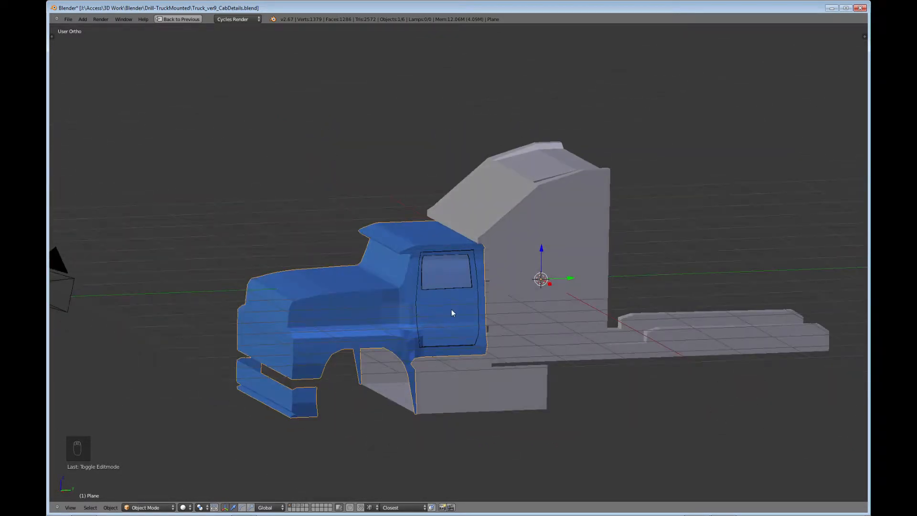
middle_drag(451, 308, 457, 336)
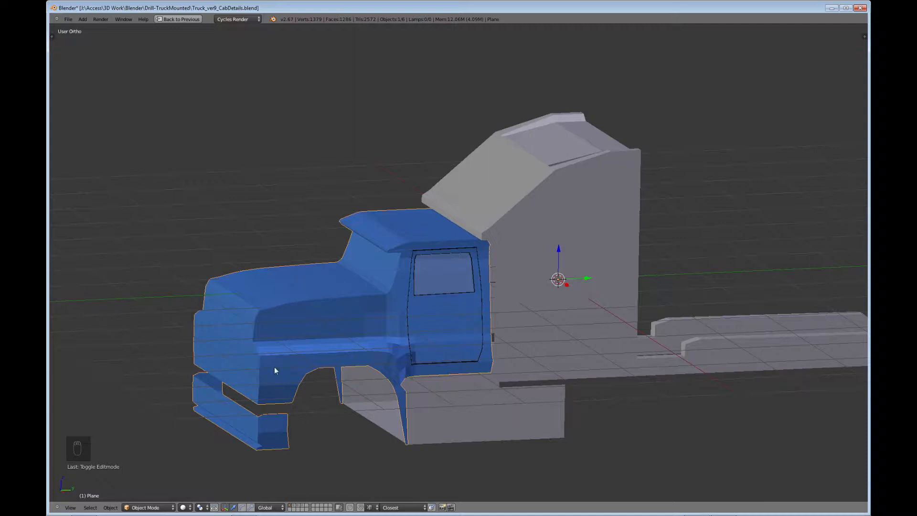
scroll(407, 347, down, 2)
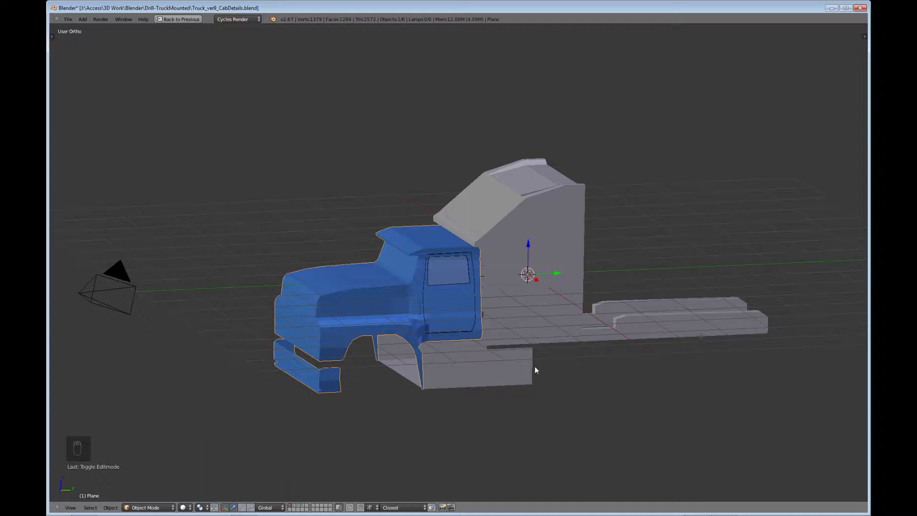
mouse_move(380, 380)
middle_down()
mouse_move(509, 377)
mouse_move(489, 369)
mouse_move(379, 397)
mouse_move(374, 386)
middle_up()
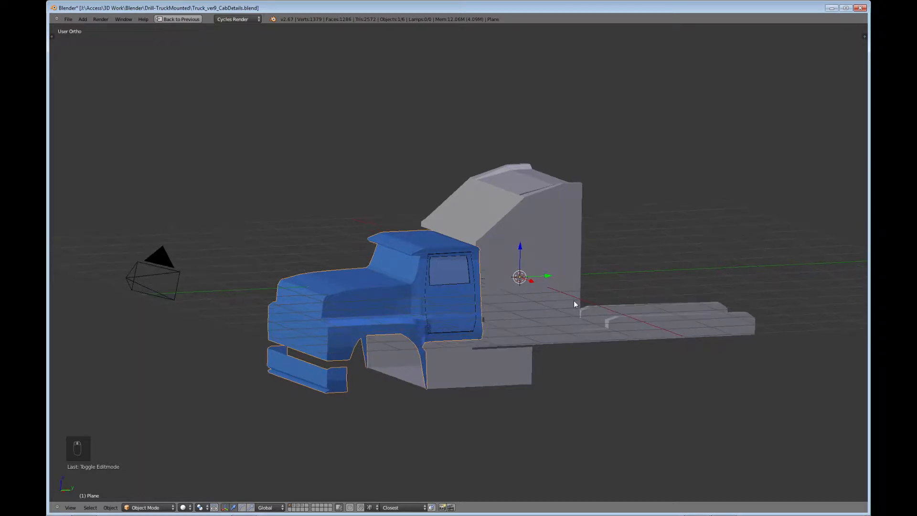
middle_drag(469, 273, 507, 299)
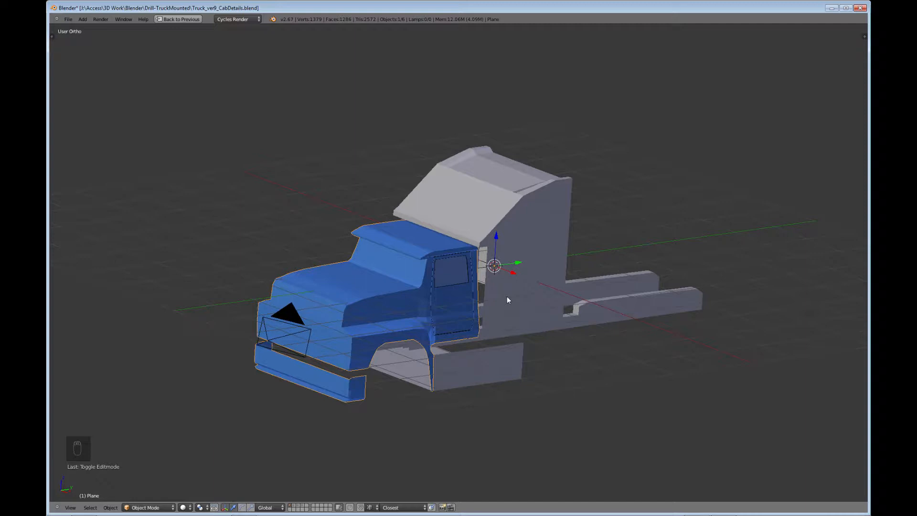
middle_drag(508, 300, 489, 323)
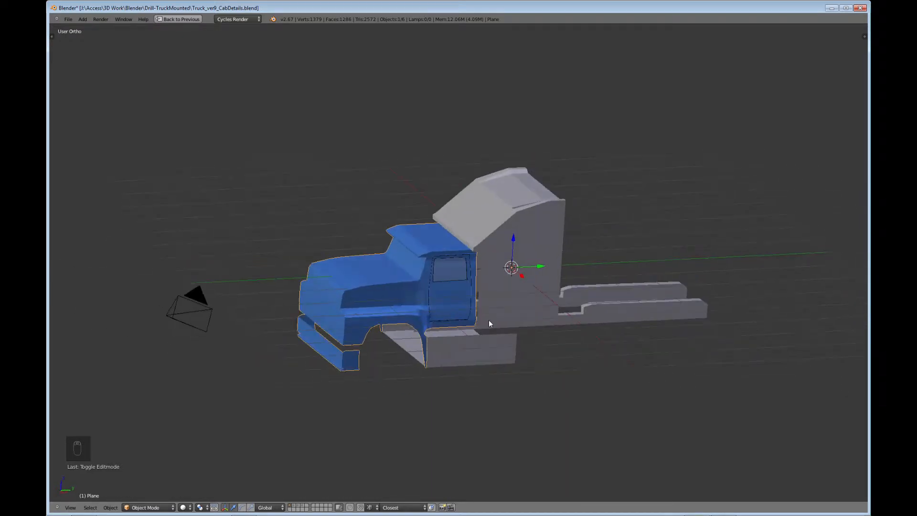
middle_drag(404, 286, 539, 322)
scroll(451, 325, up, 2)
middle_drag(610, 338, 452, 368)
Step: Turn on the cab's Subdivision Surface modifier in the viewport and apply smooth shading to the cab
key(ctrl+Up)
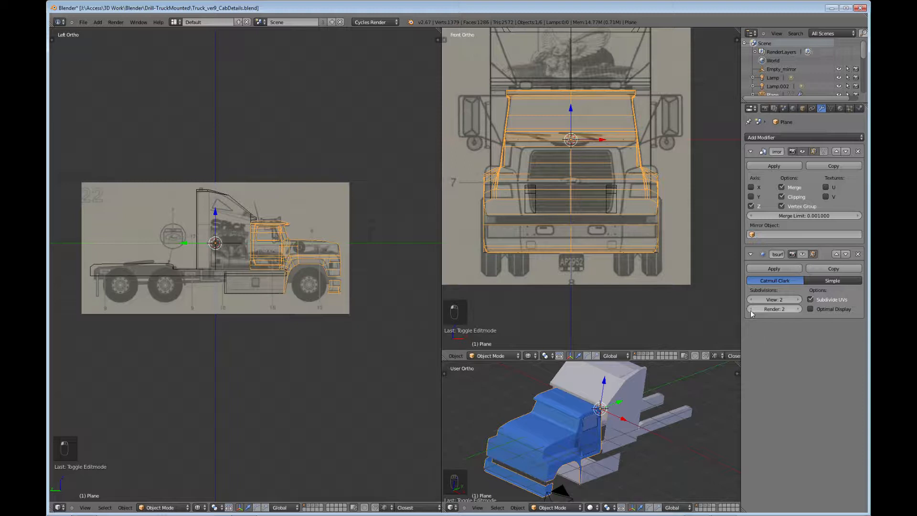
click(803, 254)
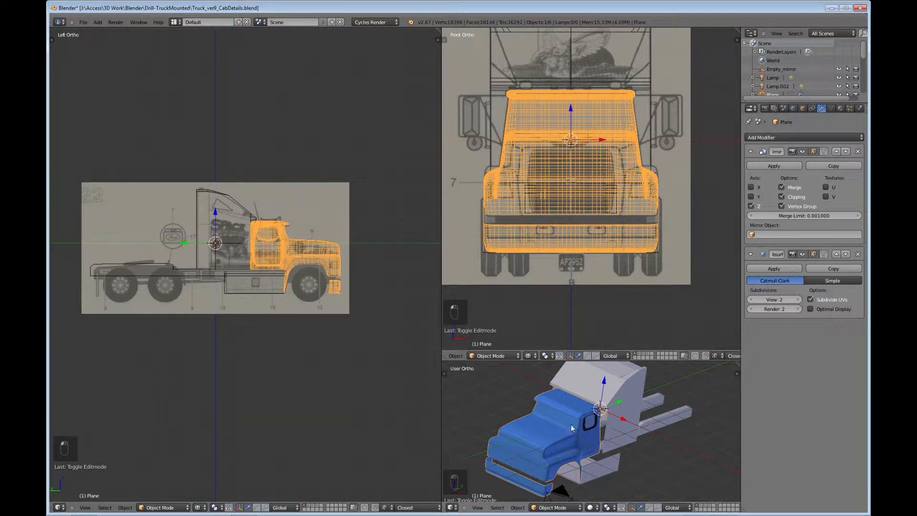
key(ctrl+Up)
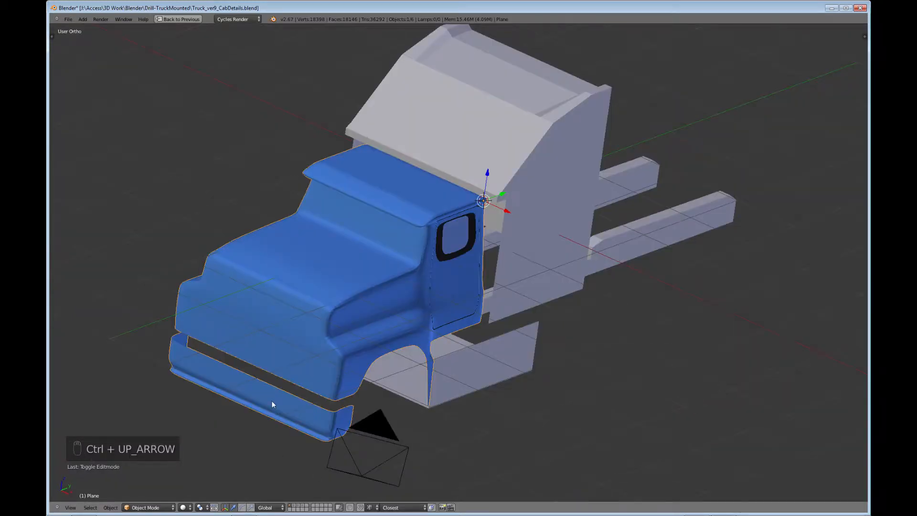
key(t)
click(65, 135)
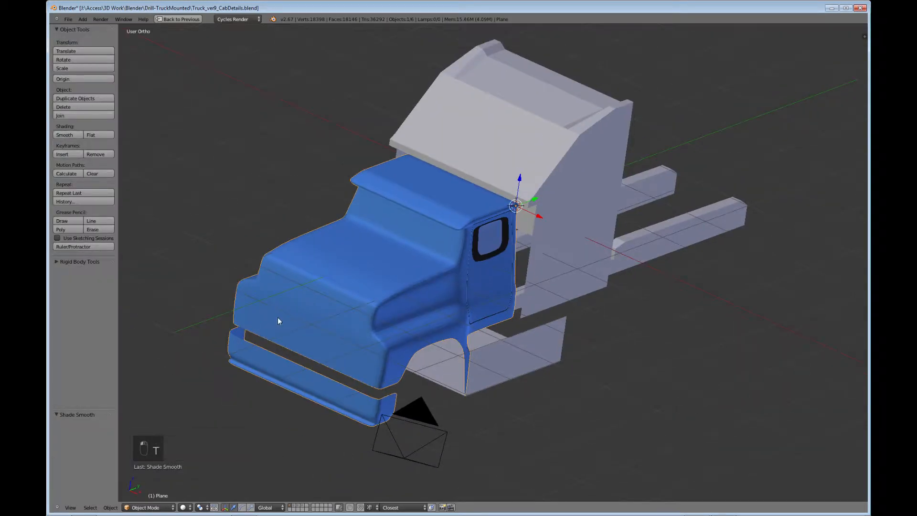
key(t)
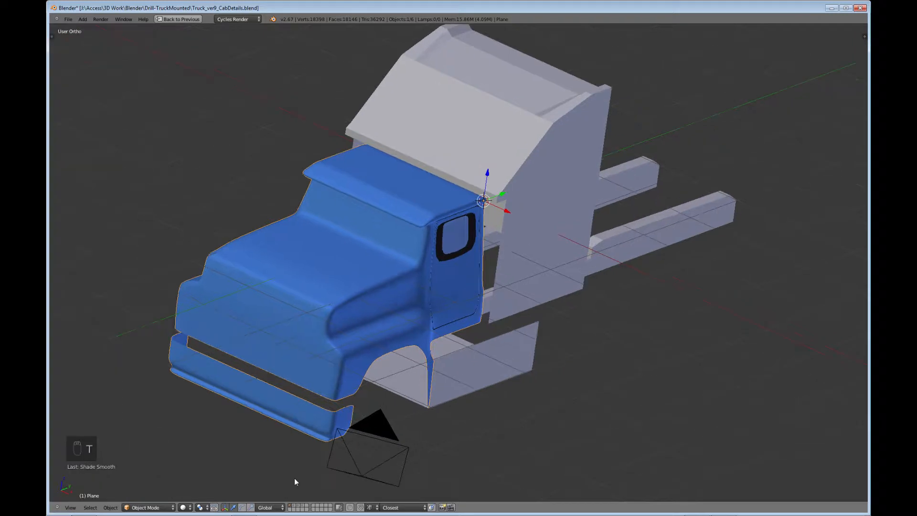
Step: Preview the truck with Rendered viewport shading and examine the door groove, window border and glass up close
click(192, 508)
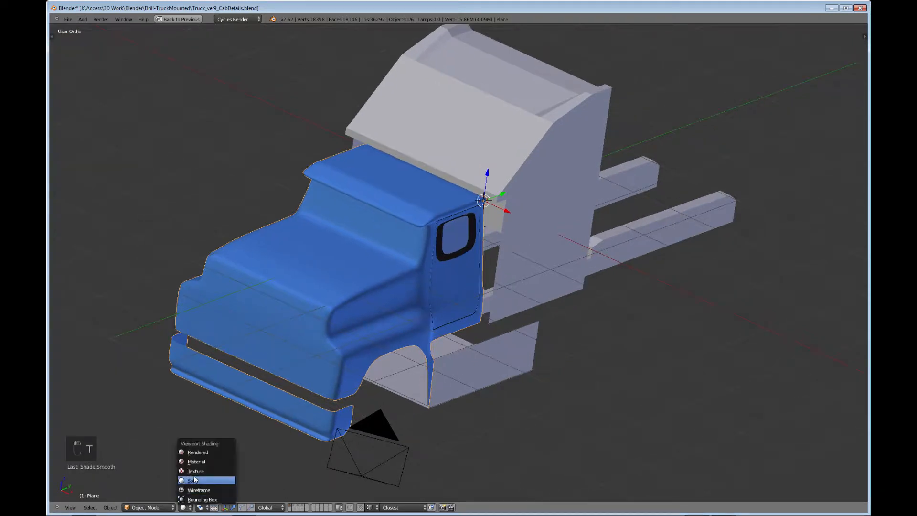
click(202, 454)
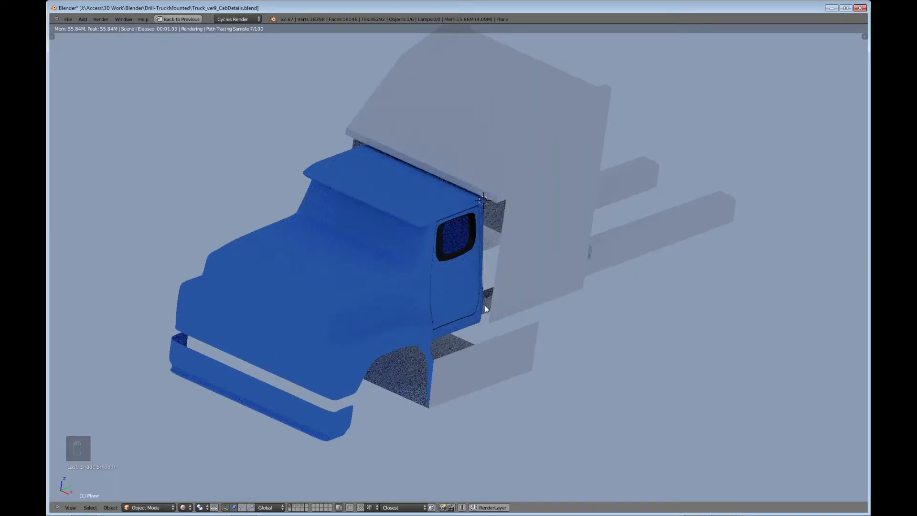
middle_drag(486, 305, 435, 257)
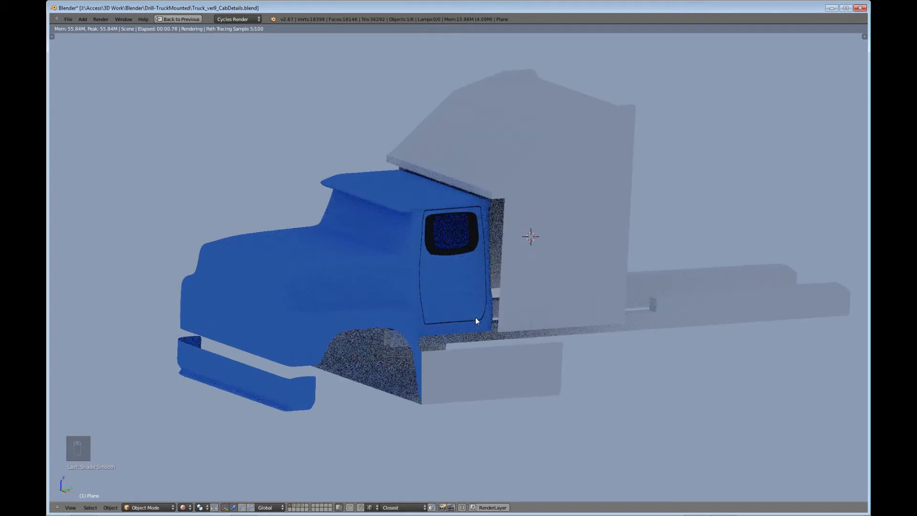
scroll(479, 327, up, 3)
middle_drag(466, 347, 483, 381)
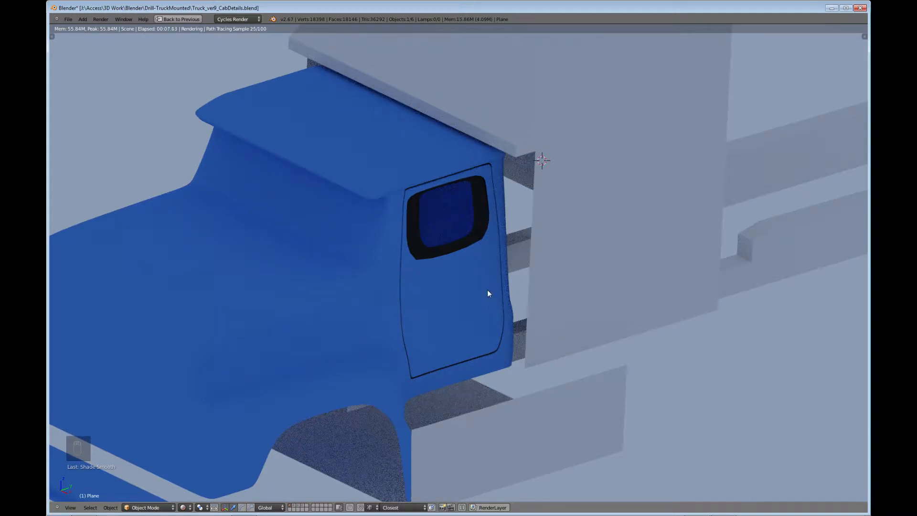
Step: Maximize the side view, enter Edit Mode on the cab and show its door close up in solid shading
key(ctrl+Up)
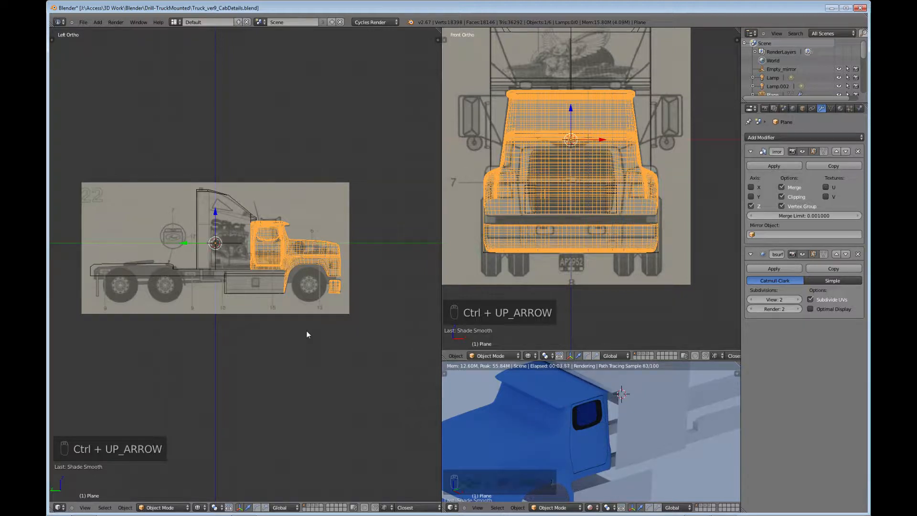
key(ctrl+Up)
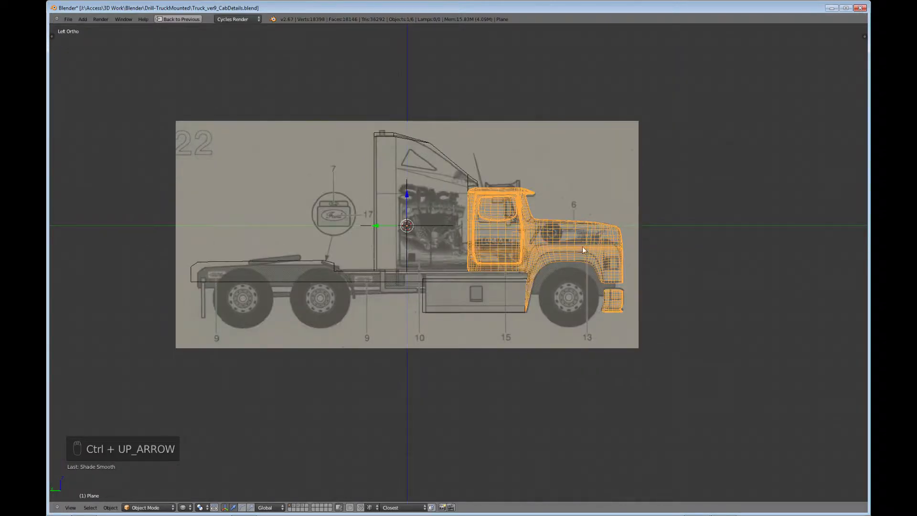
key(Tab)
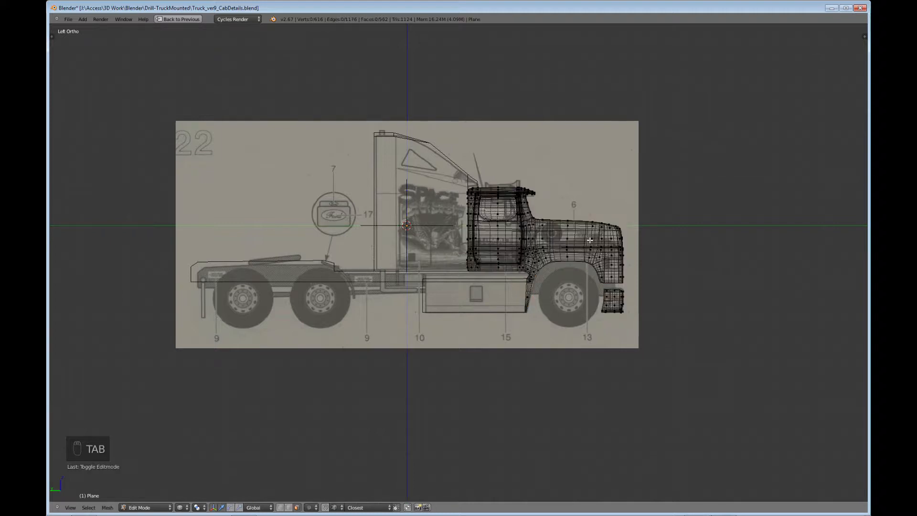
middle_drag(555, 256, 194, 254)
scroll(380, 287, up, 5)
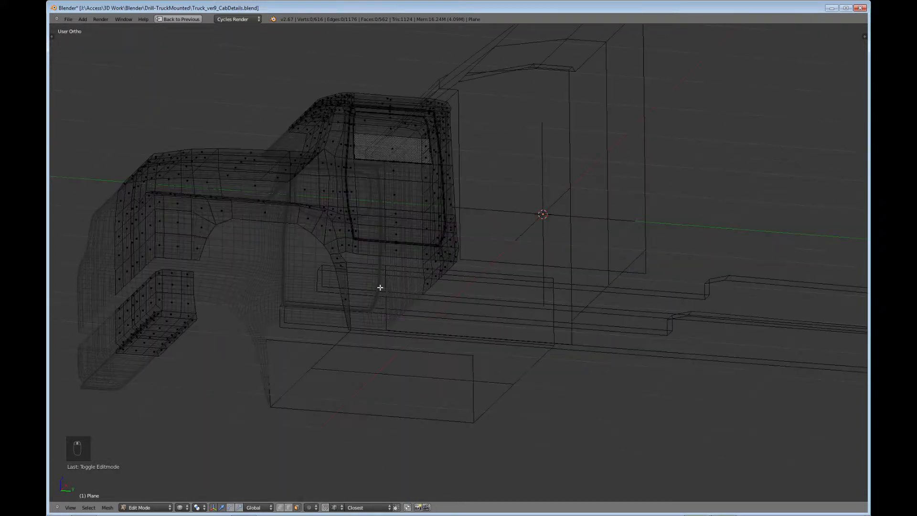
middle_drag(380, 288, 497, 213)
scroll(448, 377, up, 4)
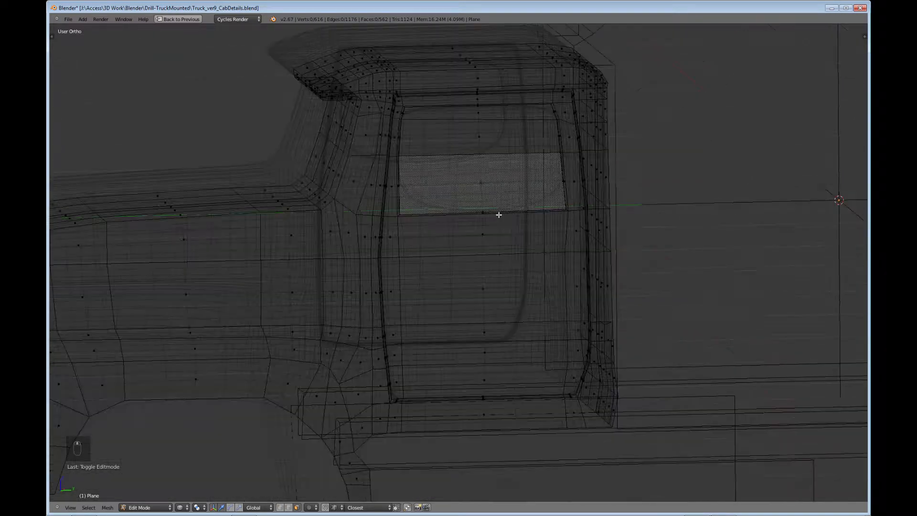
key(z)
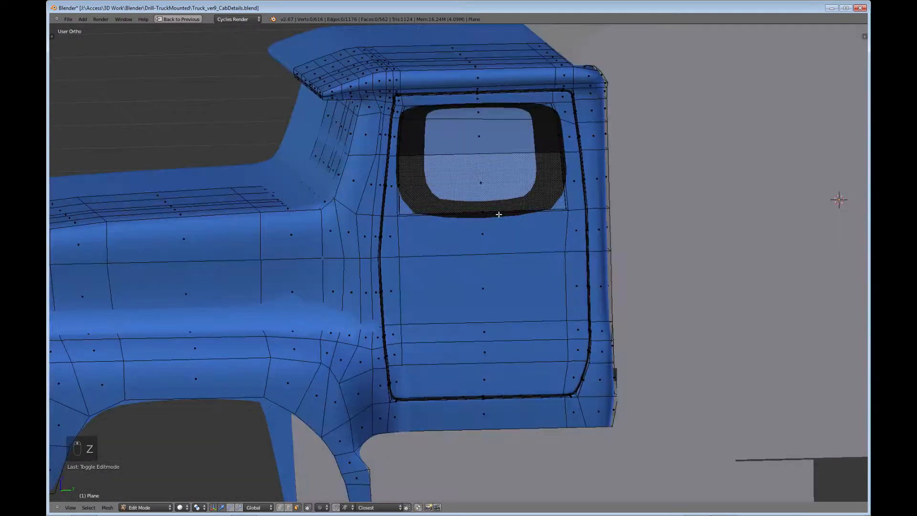
Step: Add a vertical loop cut through the door and slide it close to the window's rear edge
key(ctrl+r)
click(514, 349)
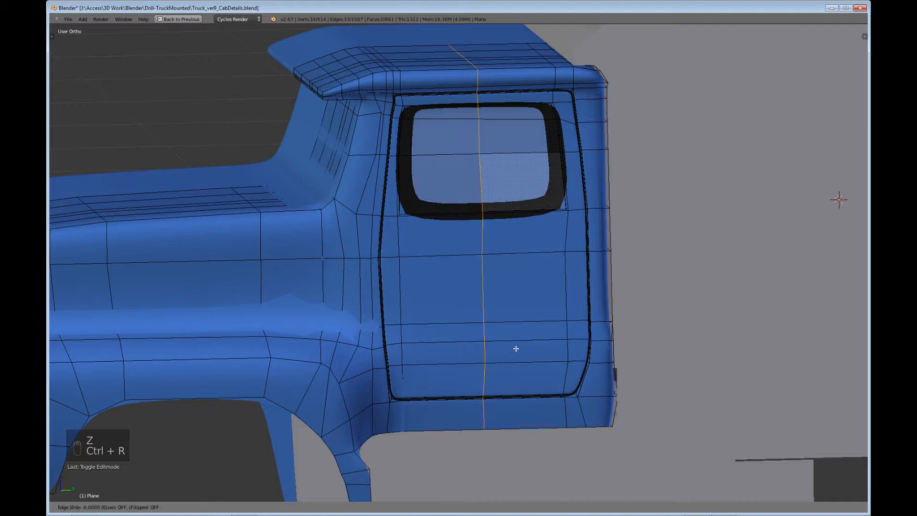
click(588, 349)
Step: Add a vertical loop cut through the door and slide it close to the window's front edge
key(ctrl+r)
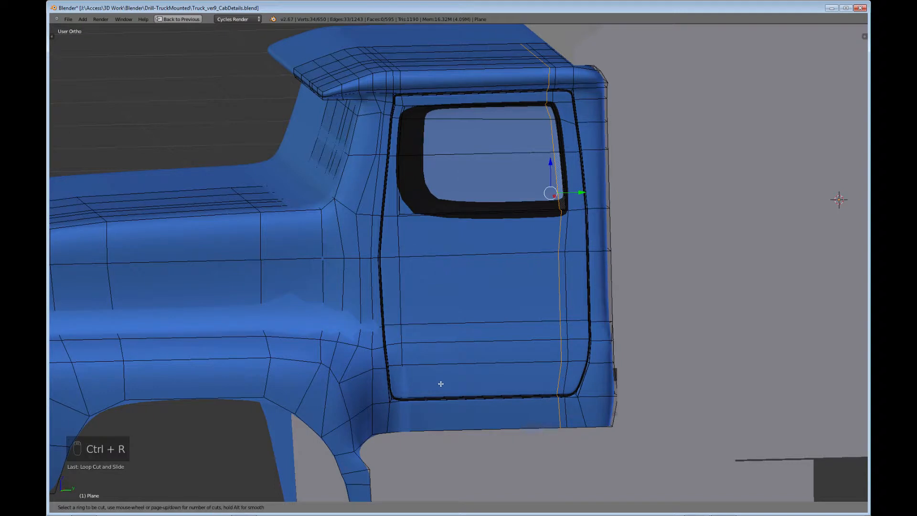
click(439, 370)
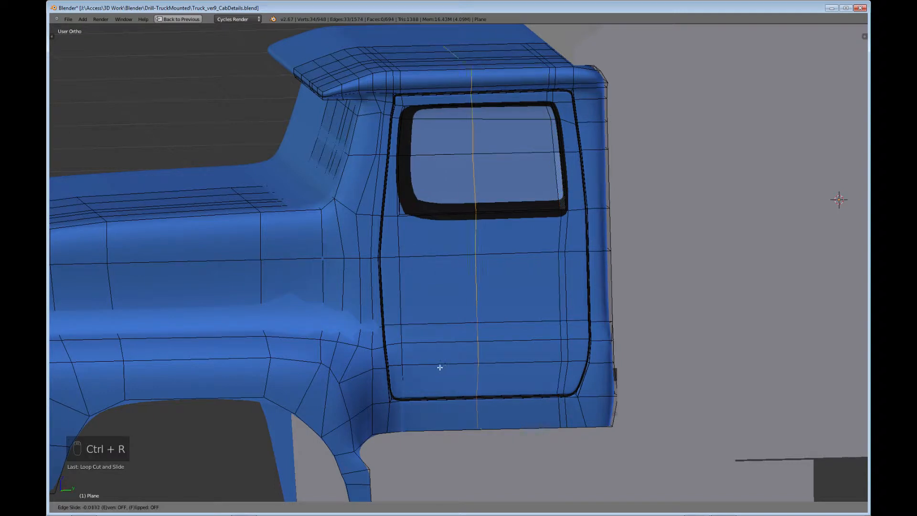
click(375, 364)
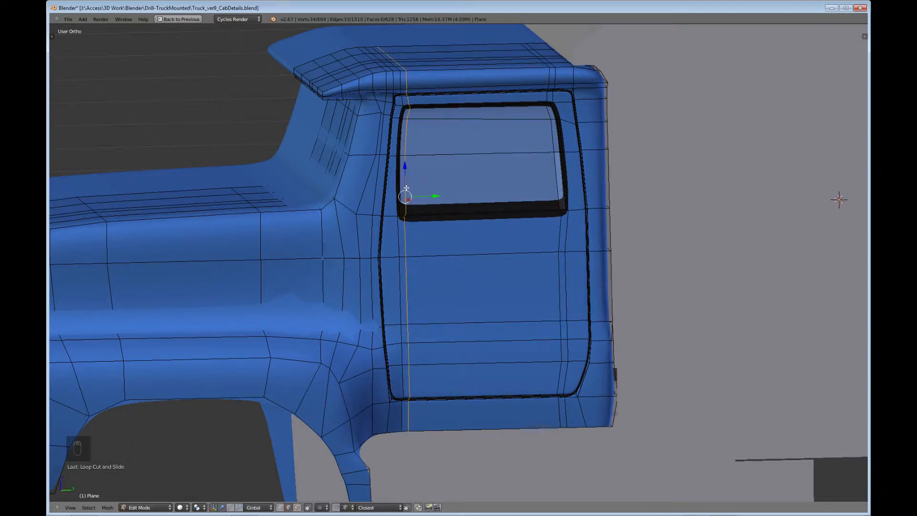
Step: Try adding a horizontal loop cut across the cab near the window's upper edge
key(ctrl+r)
click(393, 124)
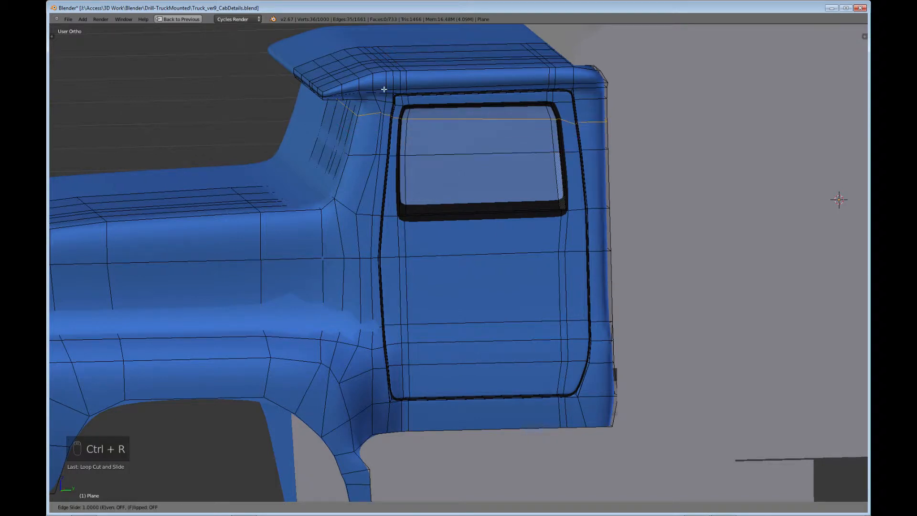
click(388, 125)
key(ctrl+z)
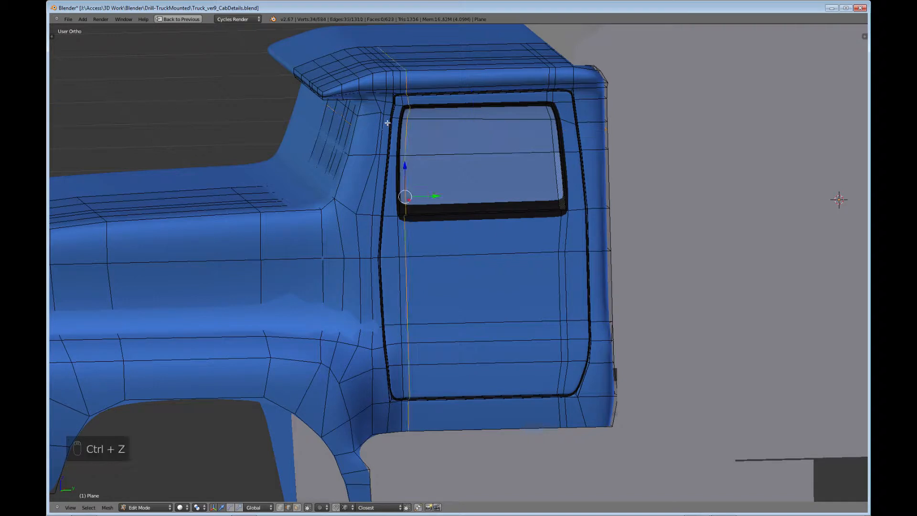
Step: Add a horizontal loop cut through the window glass and slide it just above the window's lower edge
key(ctrl+r)
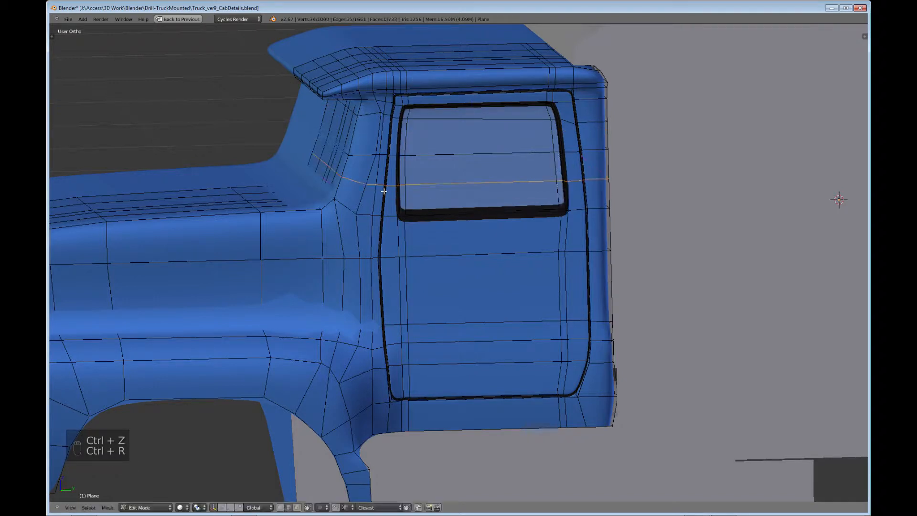
click(384, 216)
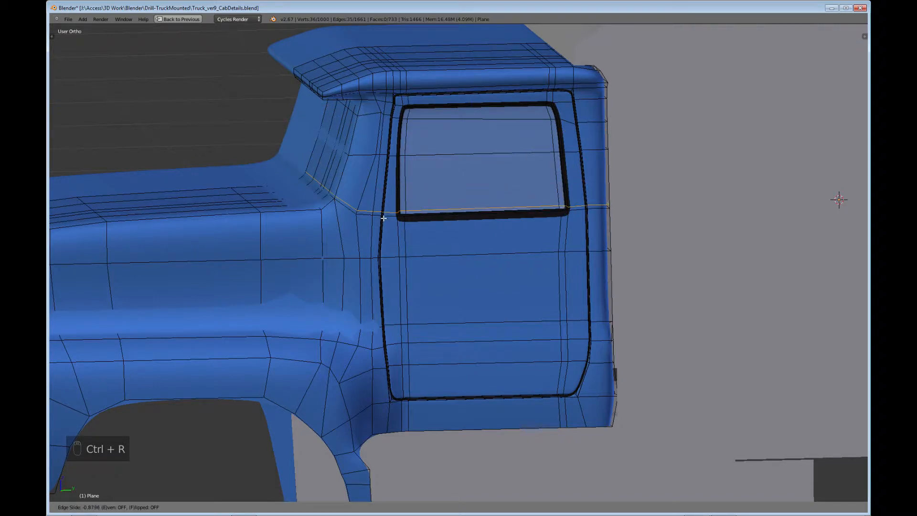
click(384, 215)
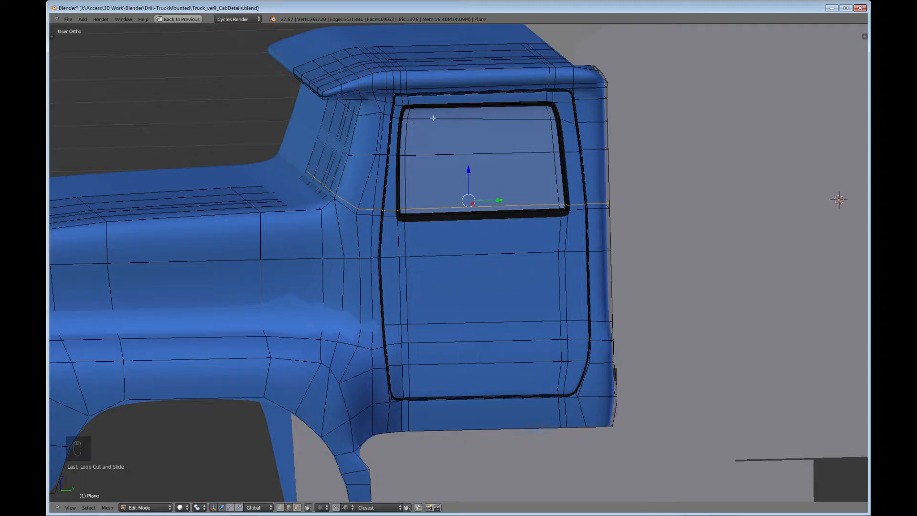
Step: Add a horizontal loop cut across the door and hood side, sliding it up to just below the window's lower border
middle_drag(455, 86, 338, 130)
middle_drag(509, 158, 363, 231)
key(ctrl+r)
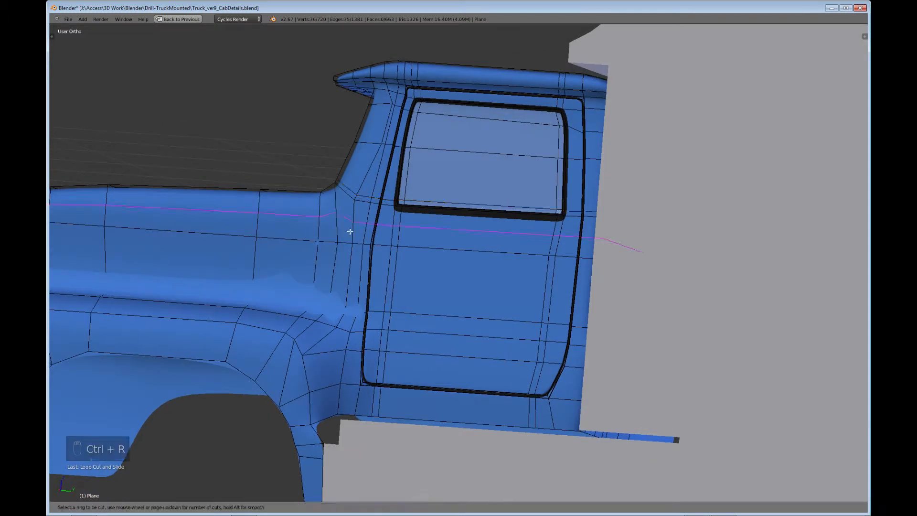
click(350, 232)
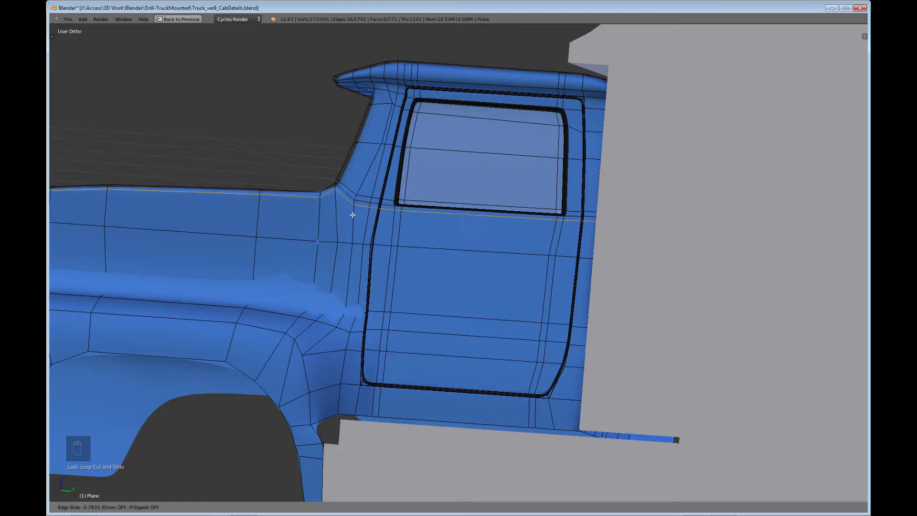
click(354, 216)
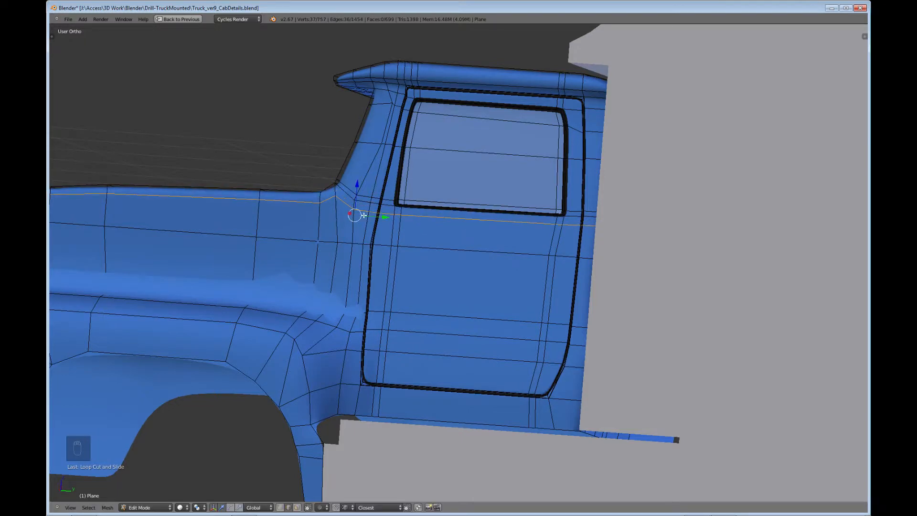
Step: Leave Edit Mode and examine the cab's sharpened window and door groove in the maximized rendered view
middle_drag(355, 215, 532, 200)
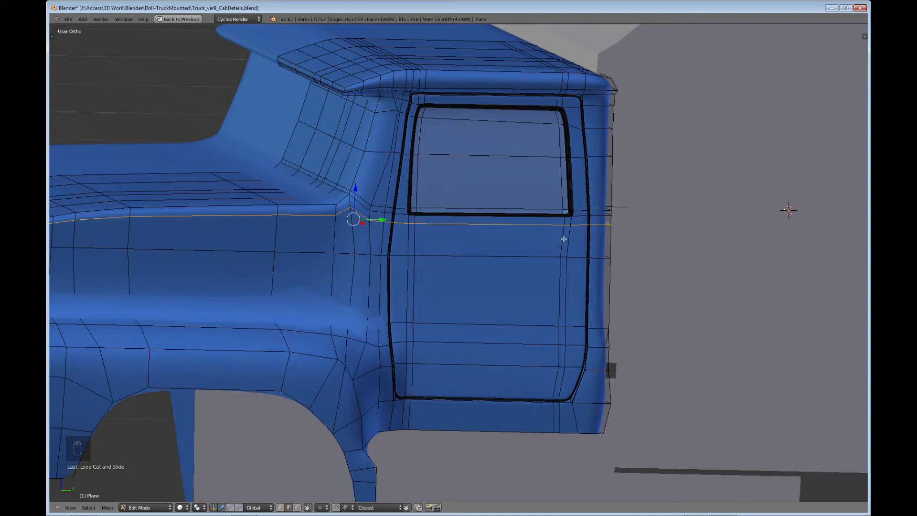
key(Tab)
middle_drag(564, 239, 511, 265)
key(ctrl+Up)
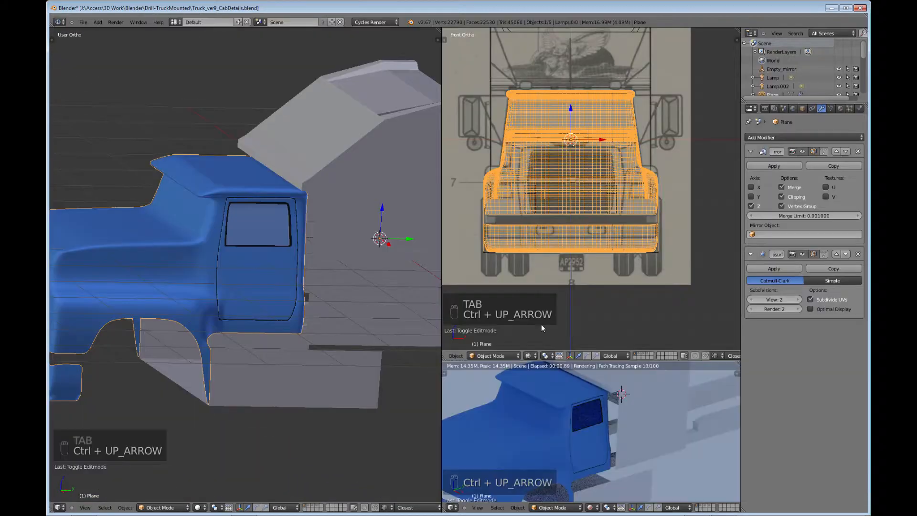
key(ctrl+Up)
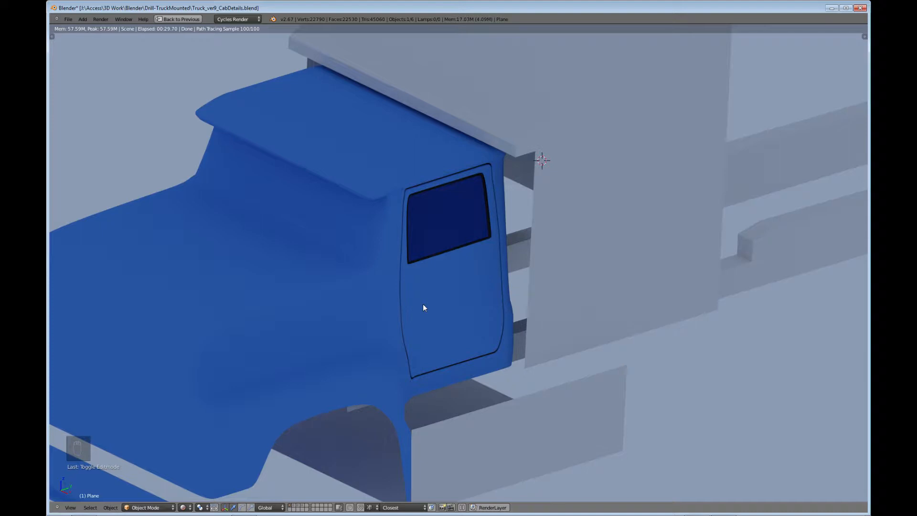
key(ctrl+Up)
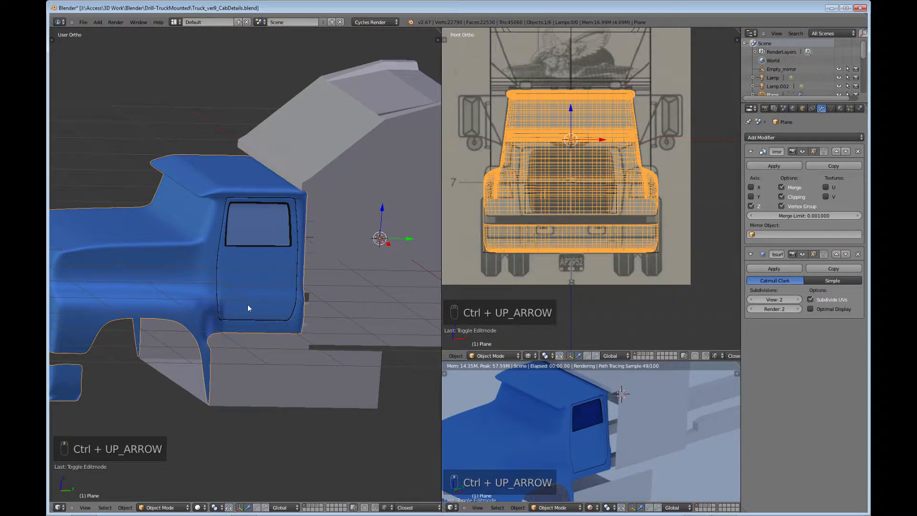
Step: Bring the whole cab front into view and turn off its Subdivision Surface modifier in the viewport
middle_drag(248, 304, 316, 356)
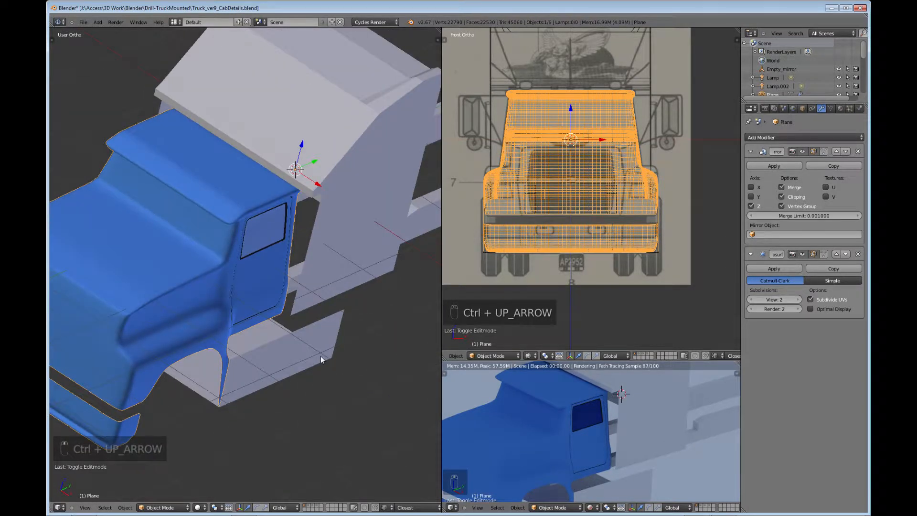
middle_drag(344, 289, 339, 260)
shift+middle_drag(176, 342, 280, 292)
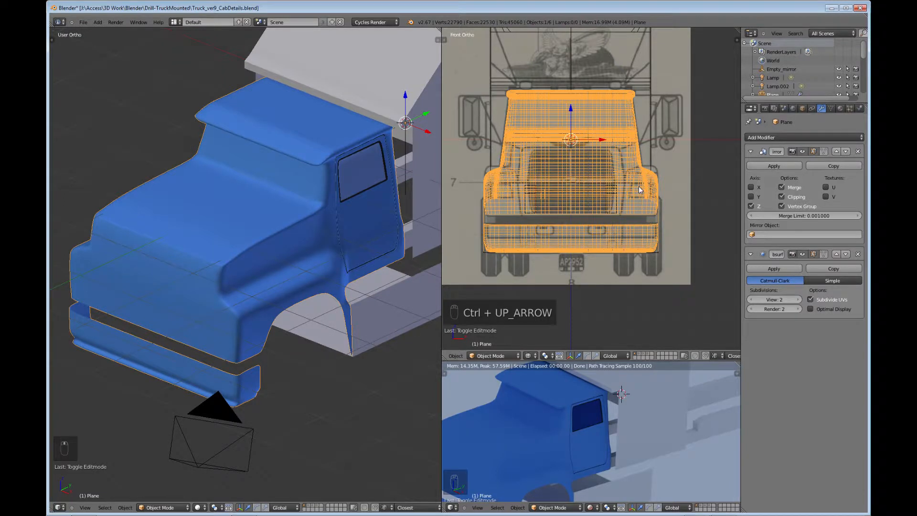
key(z)
key(z)
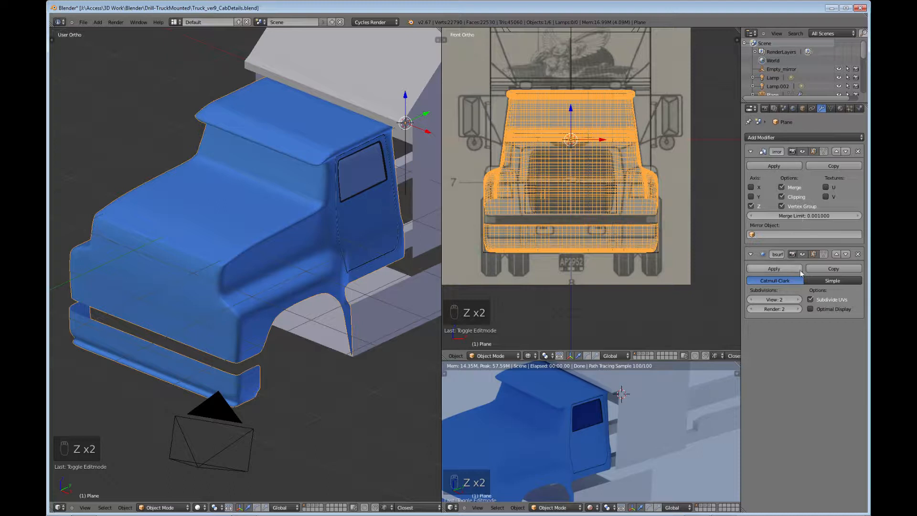
click(802, 254)
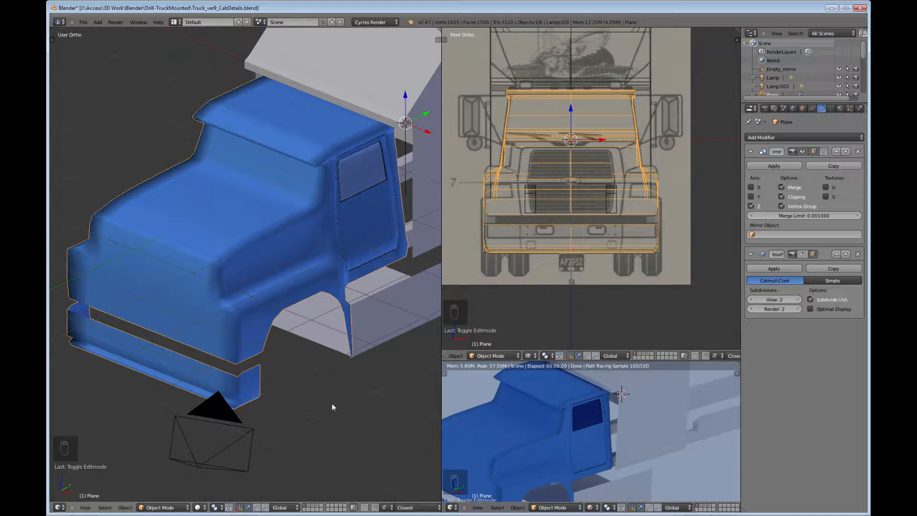
Step: Replace the rendered preview with a wireframe right side view of the cab's front end over the blueprint
key(ctrl+Up)
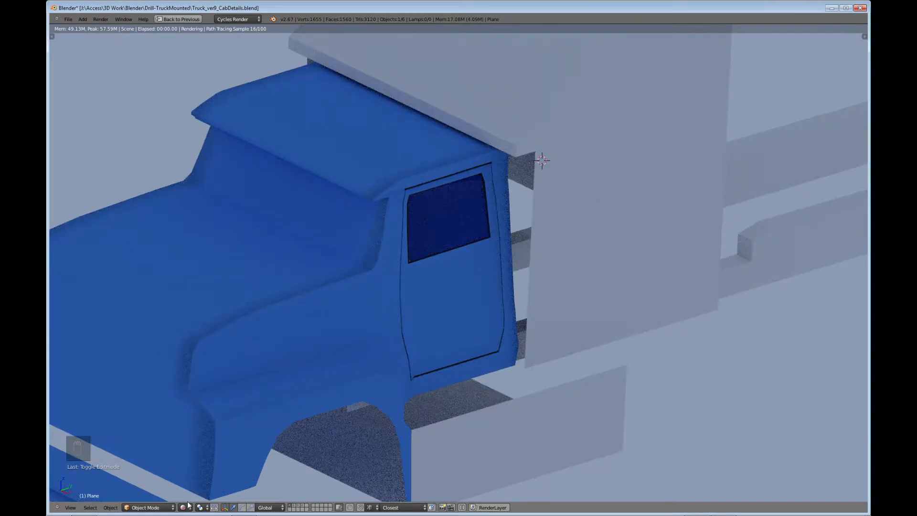
key(shift+z)
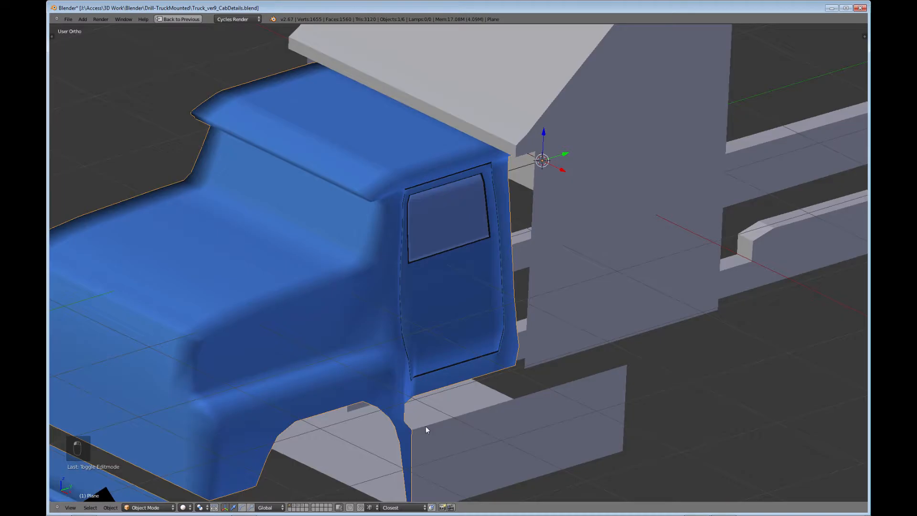
key(KP_3)
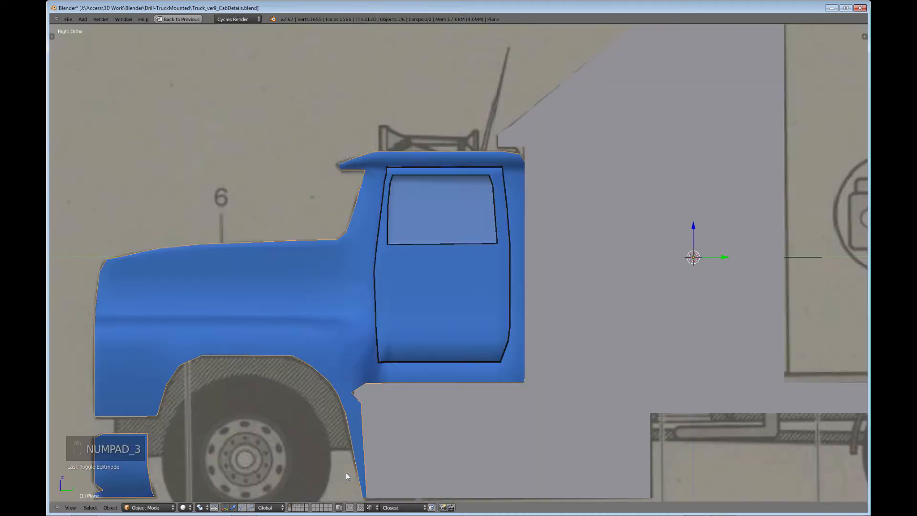
scroll(416, 396, up, 3)
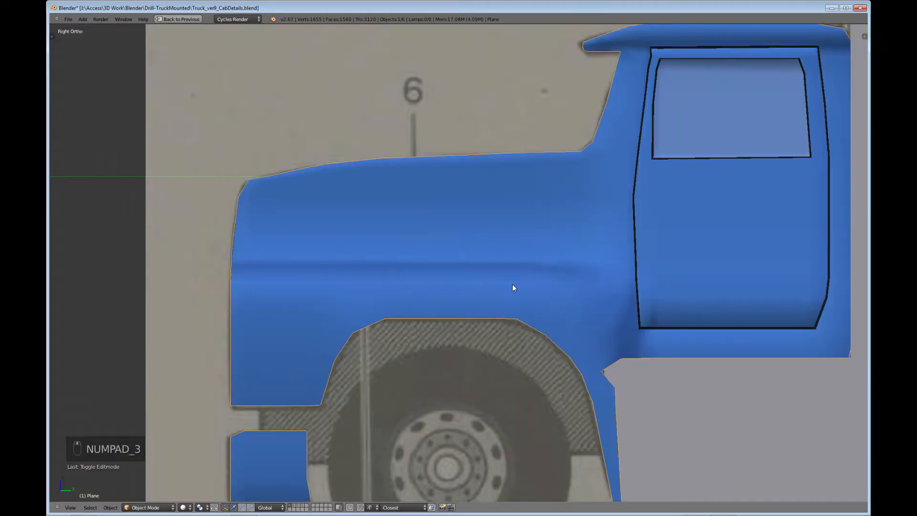
key(z)
shift+middle_drag(310, 345, 431, 288)
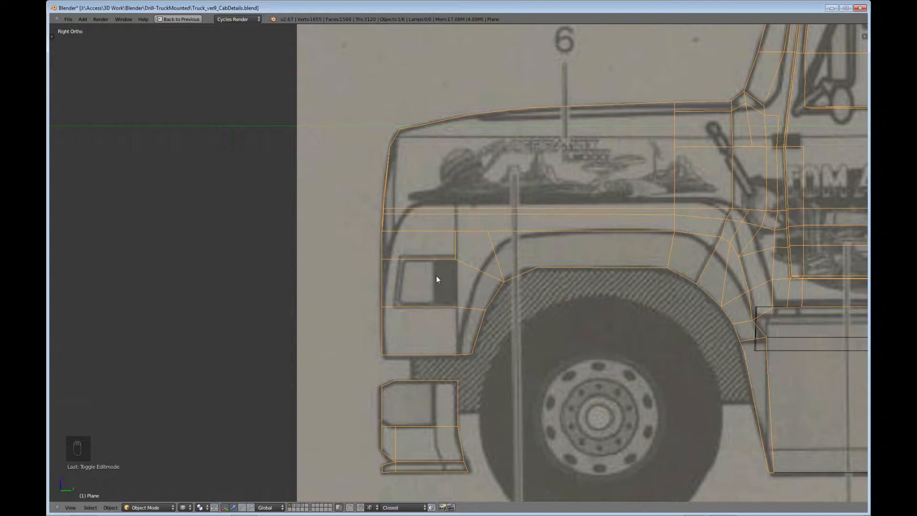
scroll(460, 290, down, 1)
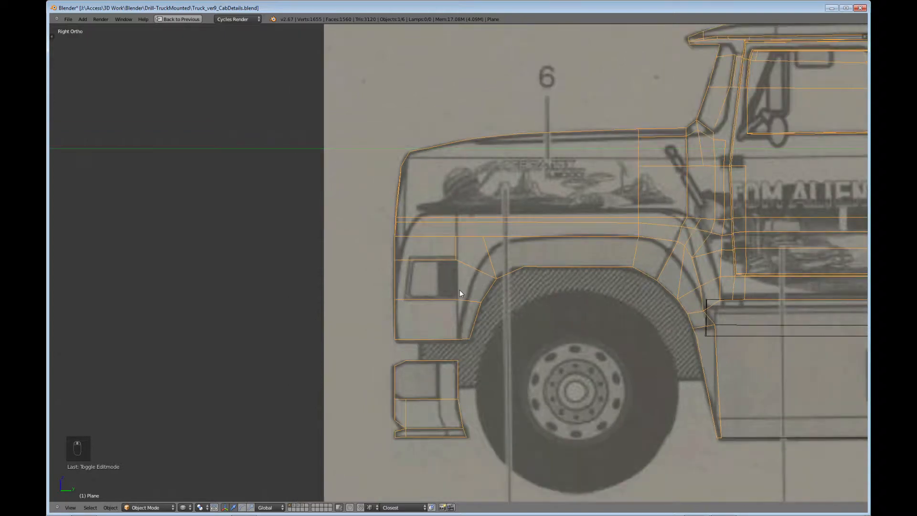
key(ctrl+Up)
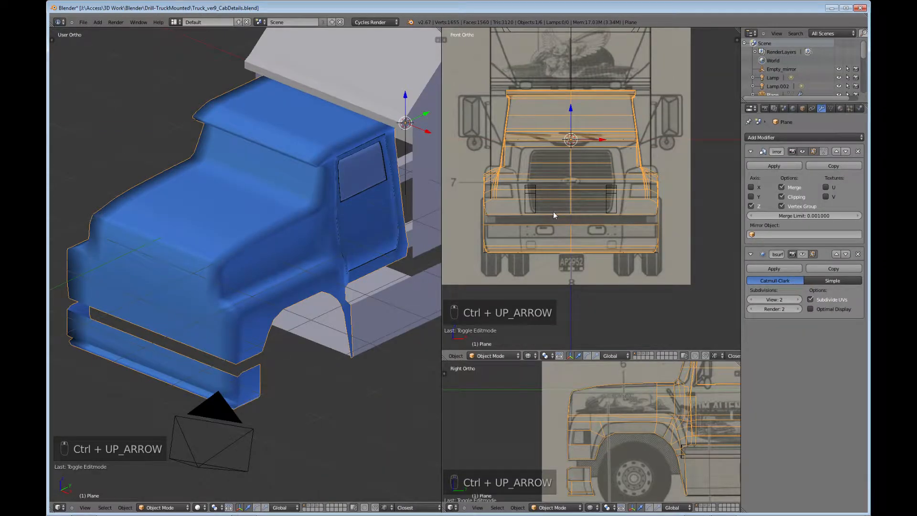
Step: Maximize the front view, enter Edit Mode on the cab with face selection, and frame the headlight area
key(ctrl+Up)
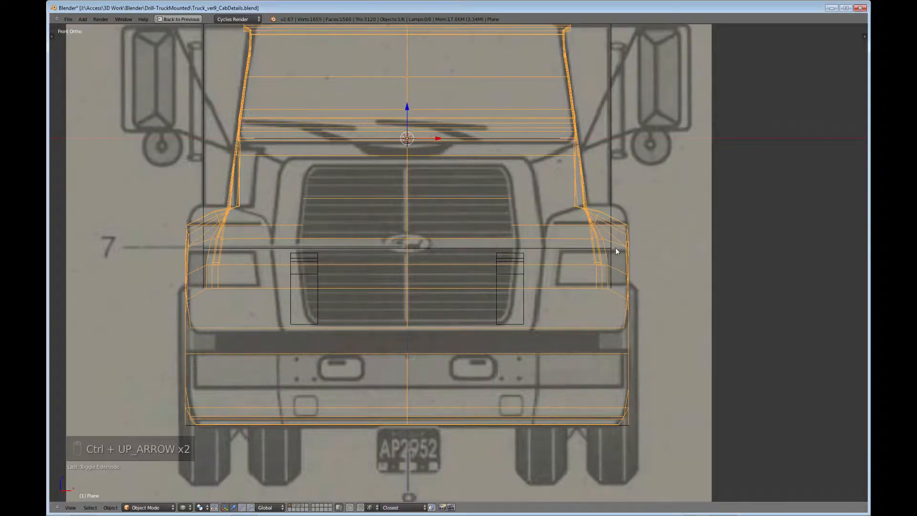
scroll(586, 259, up, 1)
key(Tab)
scroll(586, 260, up, 2)
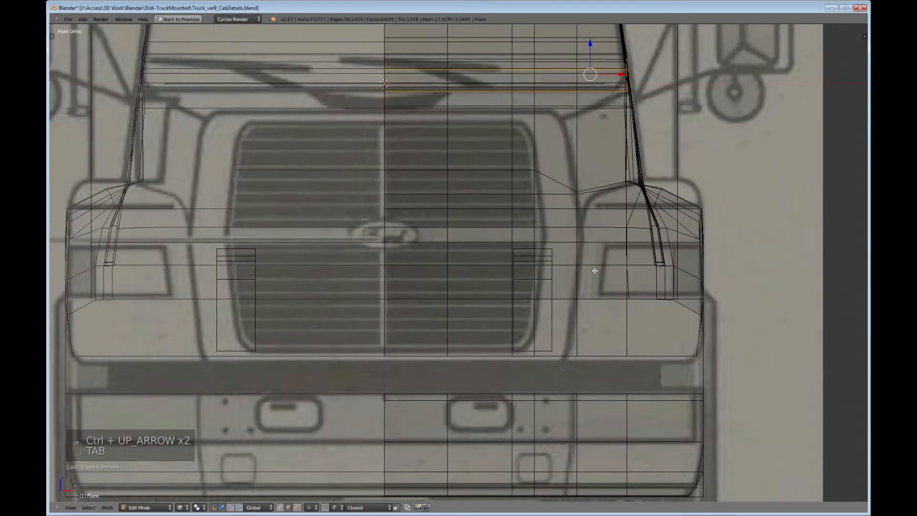
click(298, 508)
scroll(706, 301, up, 1)
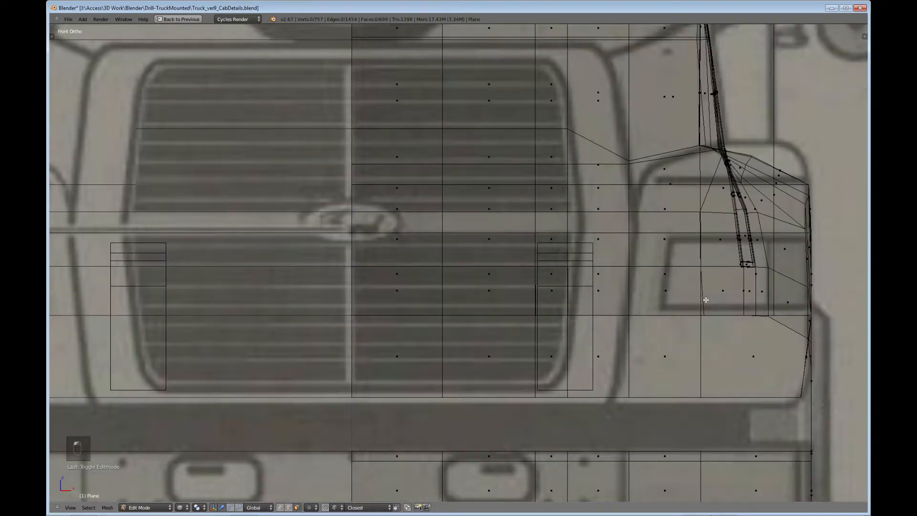
shift+middle_drag(720, 282, 508, 210)
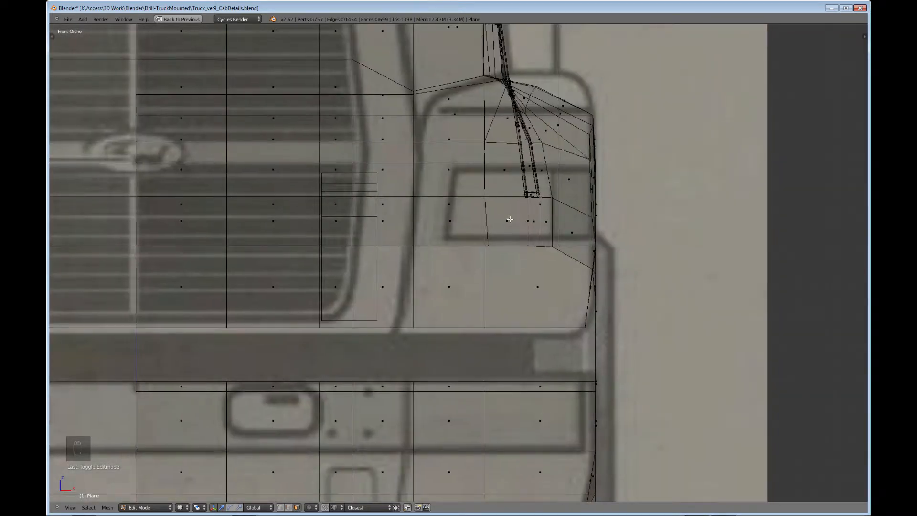
Step: Select the two adjacent faces on the cab's front that cover the headlight and show them in front view
right_click(507, 219)
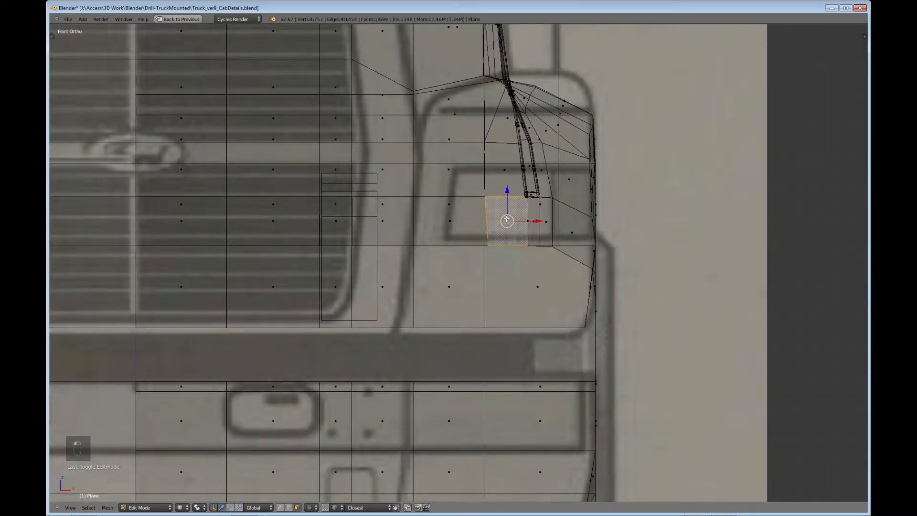
shift+right_click(505, 177)
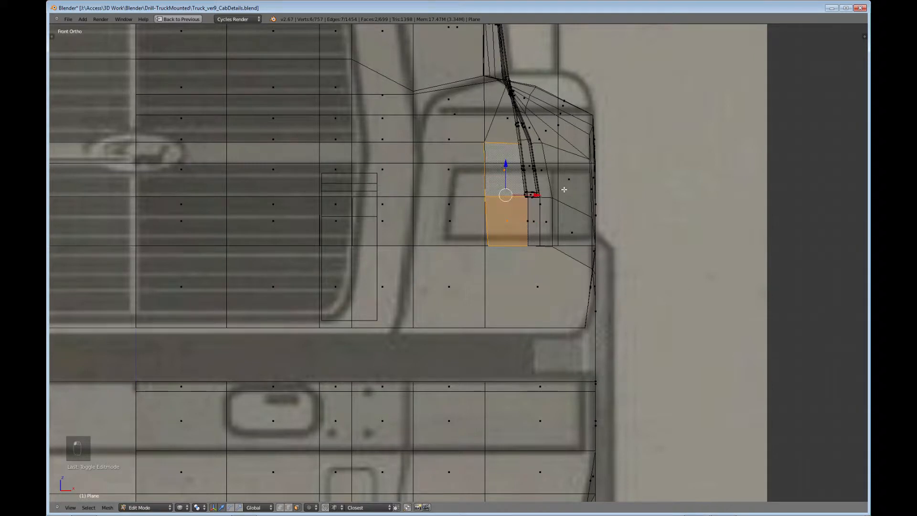
scroll(564, 190, down, 6)
middle_drag(555, 219, 507, 269)
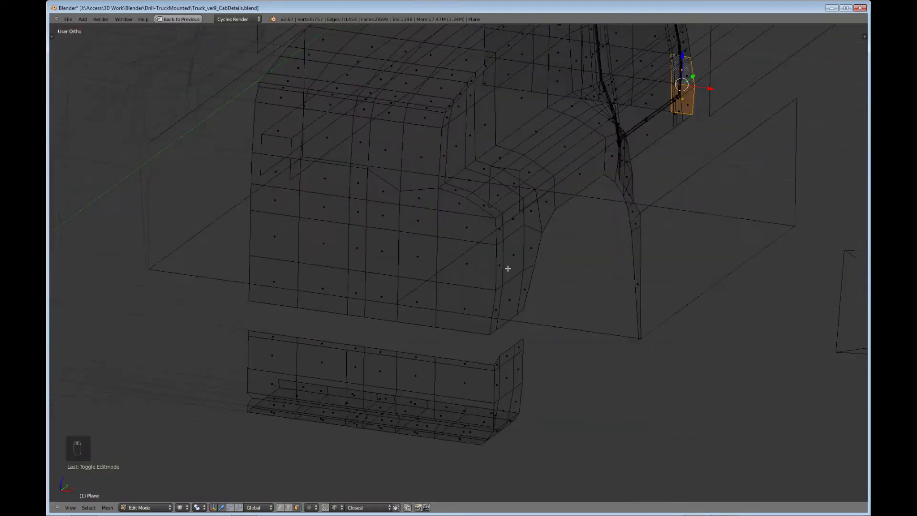
right_click(472, 263)
shift+right_click(433, 258)
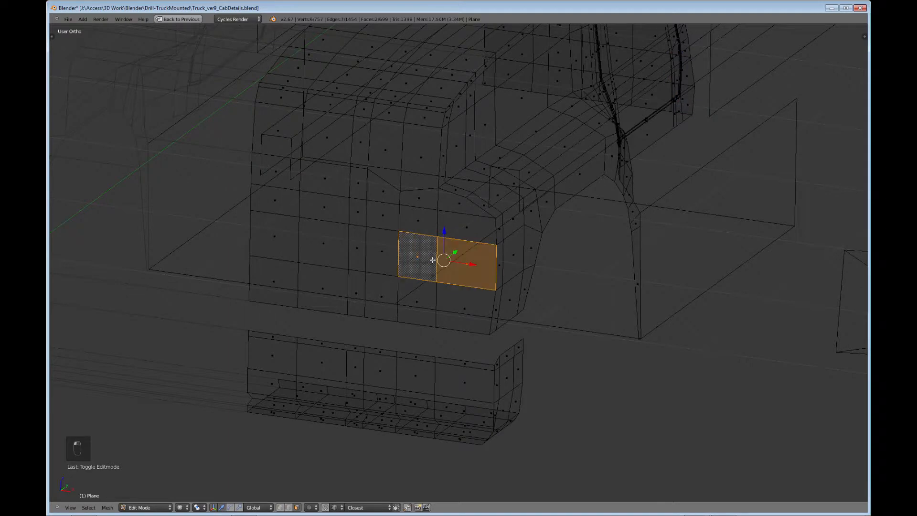
key(KP_1)
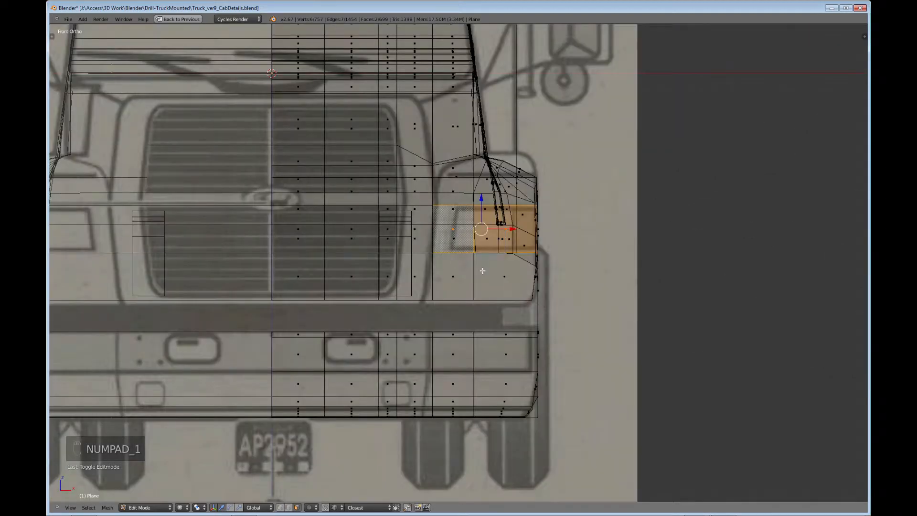
Step: Delete the two side faces that wrap around the cab's front corner beside the selected headlight faces
scroll(505, 270, up, 3)
shift+middle_drag(527, 213, 481, 284)
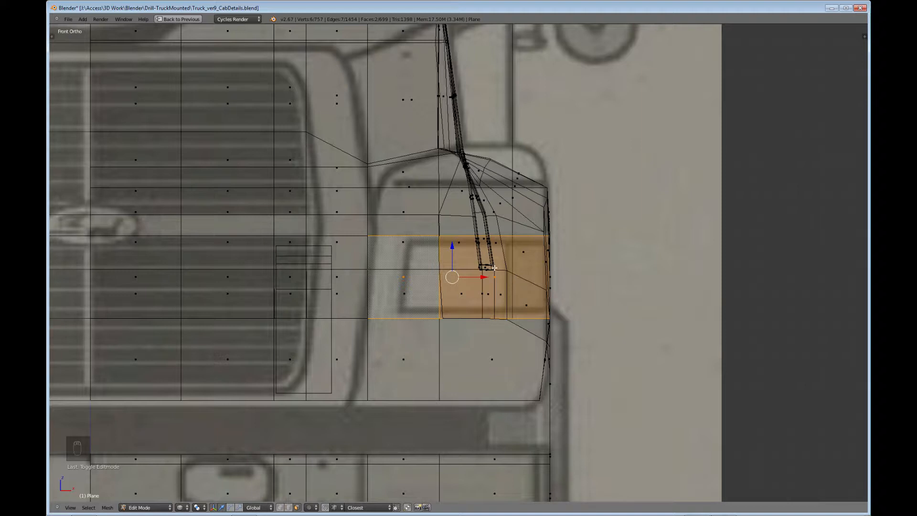
middle_drag(494, 269, 344, 314)
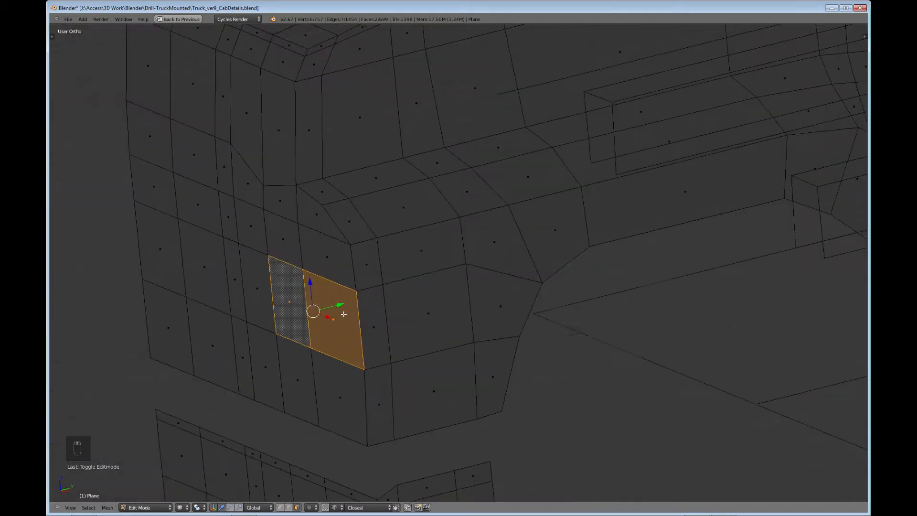
right_click(377, 327)
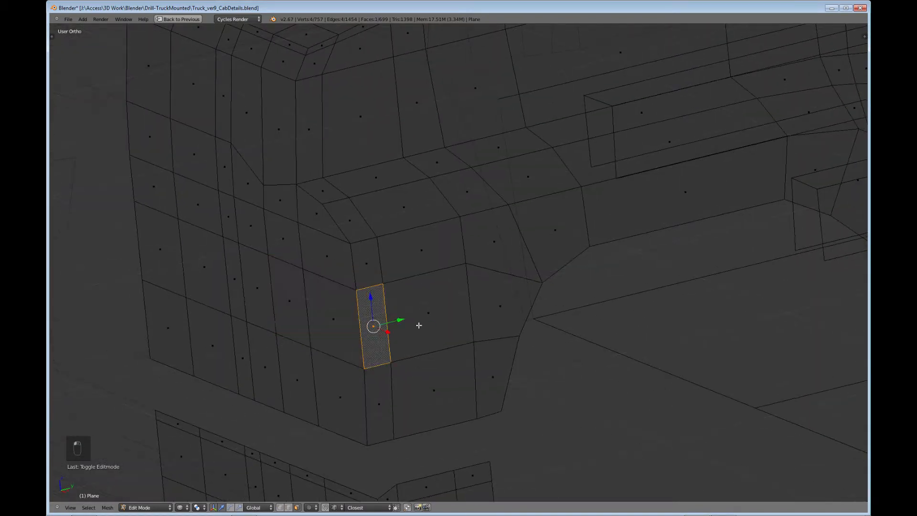
shift+right_click(431, 316)
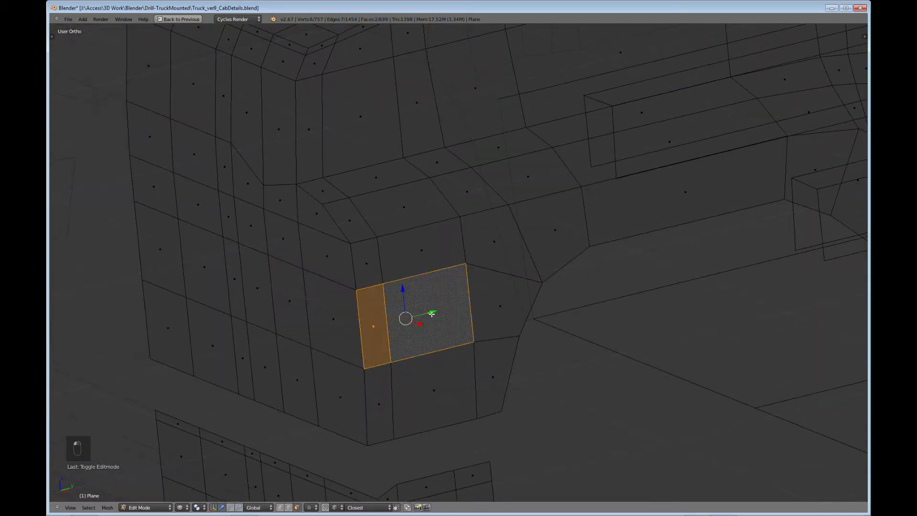
key(x)
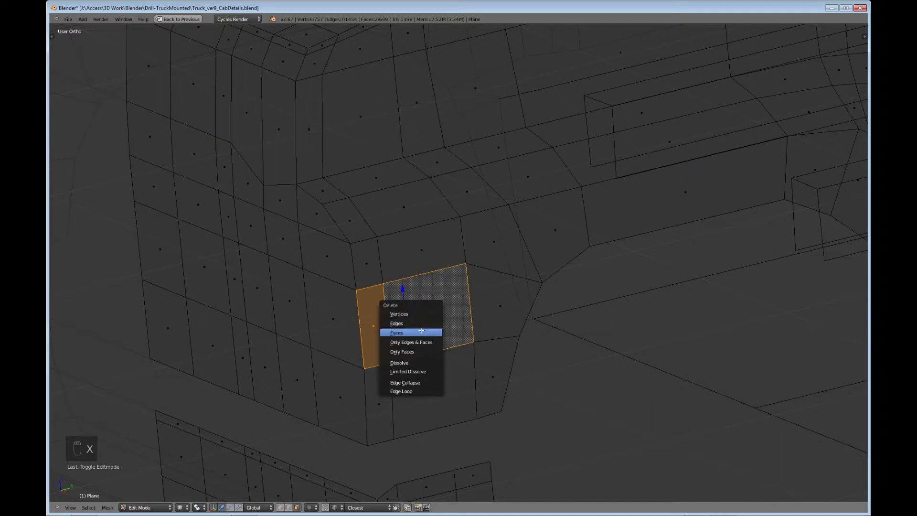
click(421, 331)
Step: Extrude the two front headlight faces in place and scale them slightly inward to form an inset in front view
right_click(332, 330)
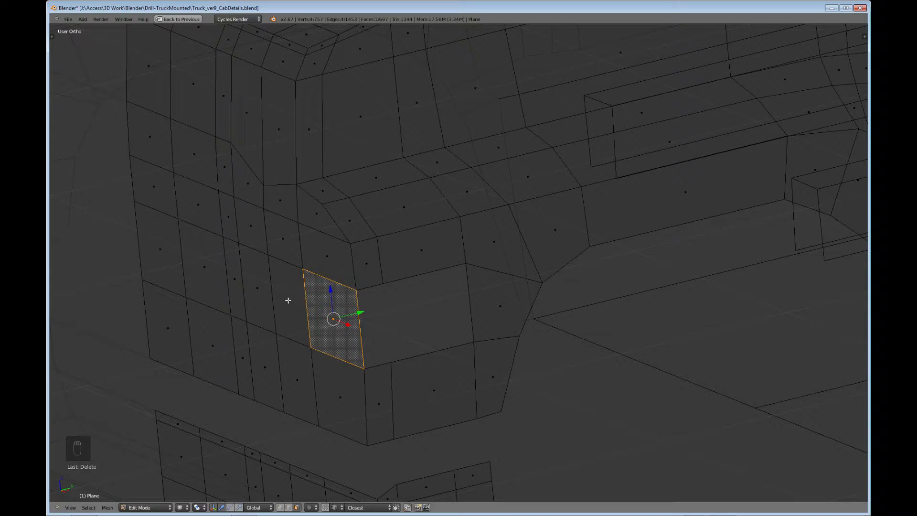
shift+right_click(288, 300)
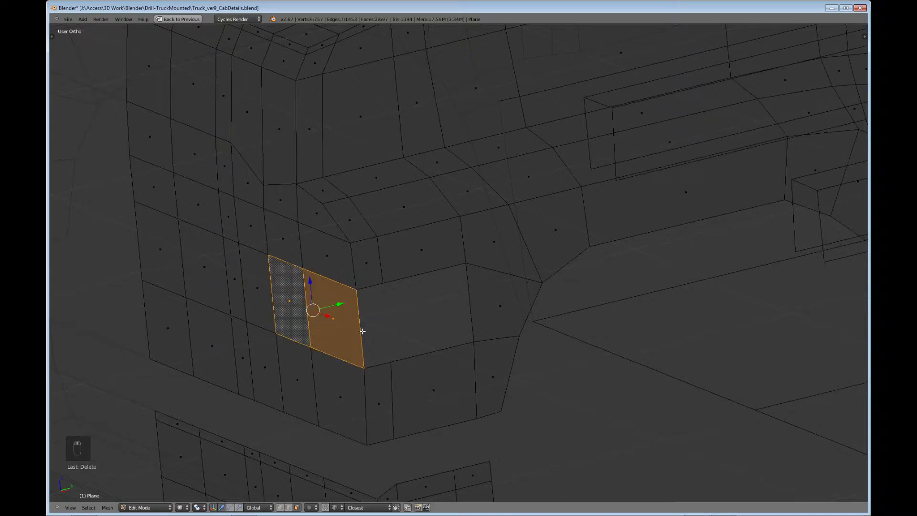
middle_drag(360, 331, 380, 322)
key(KP_1)
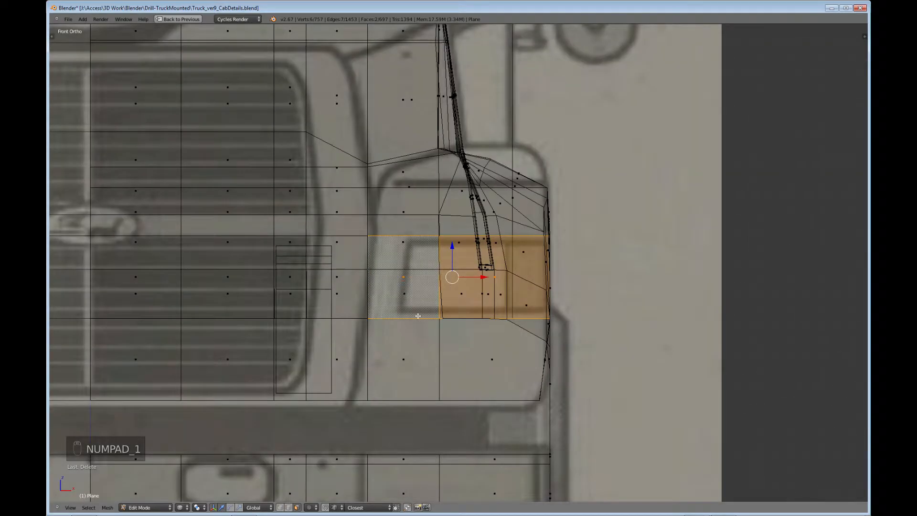
scroll(382, 318, up, 1)
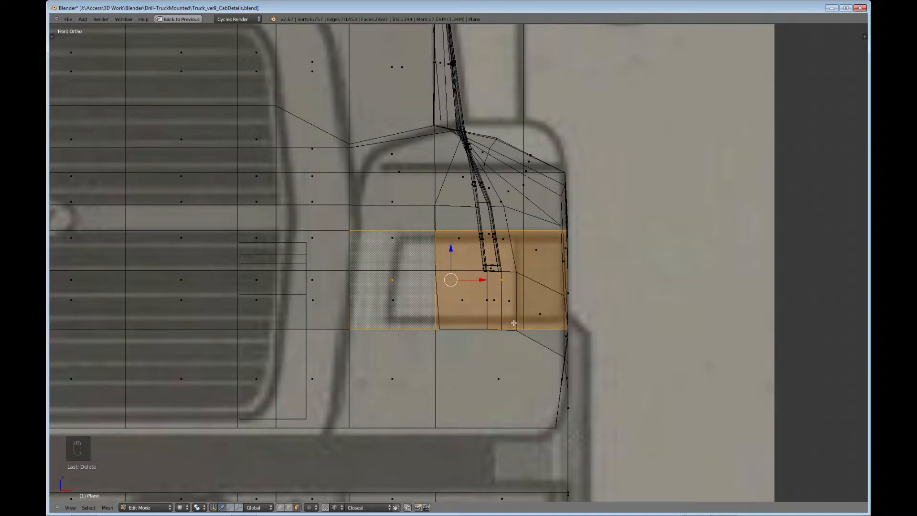
key(e)
right_click(514, 323)
key(s)
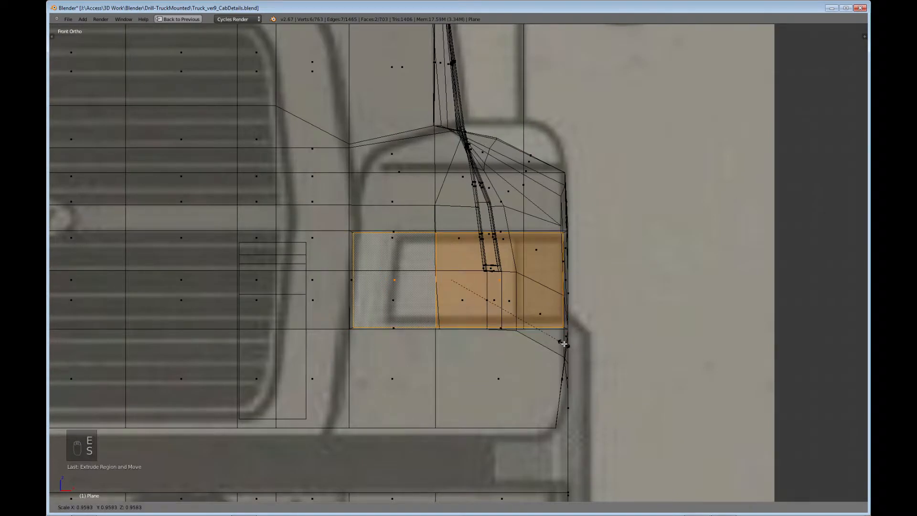
click(549, 335)
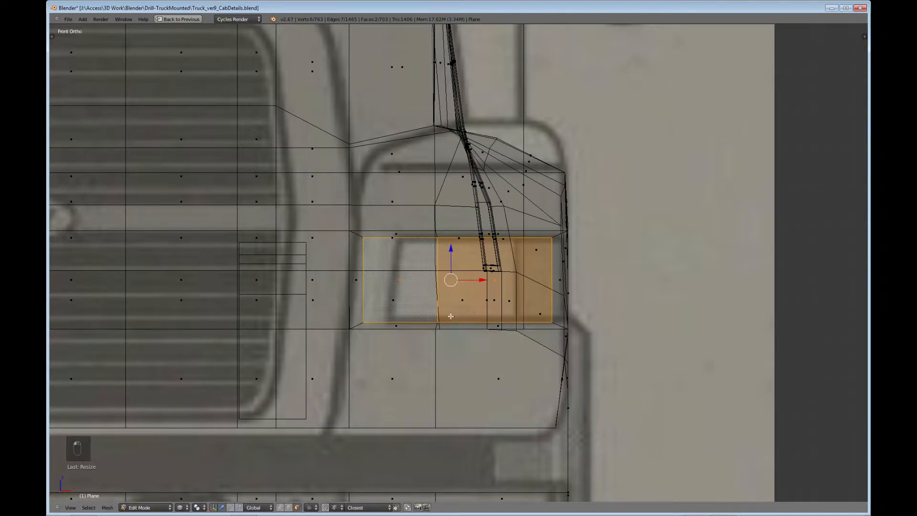
Step: Move the inset's inner vertical edge outward along X and rotate it about 7.7 degrees to match the slanted headlight outline on the blueprint
click(288, 508)
right_click(366, 277)
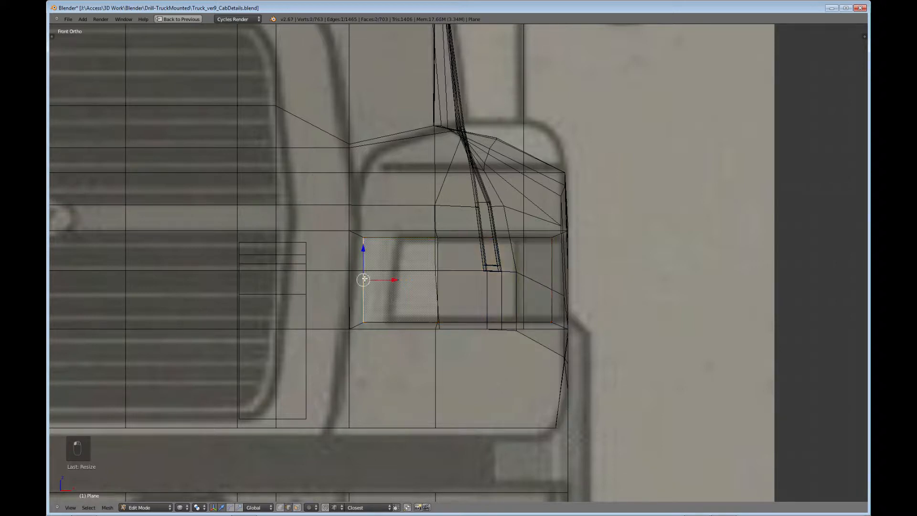
drag(389, 280, 426, 284)
key(r)
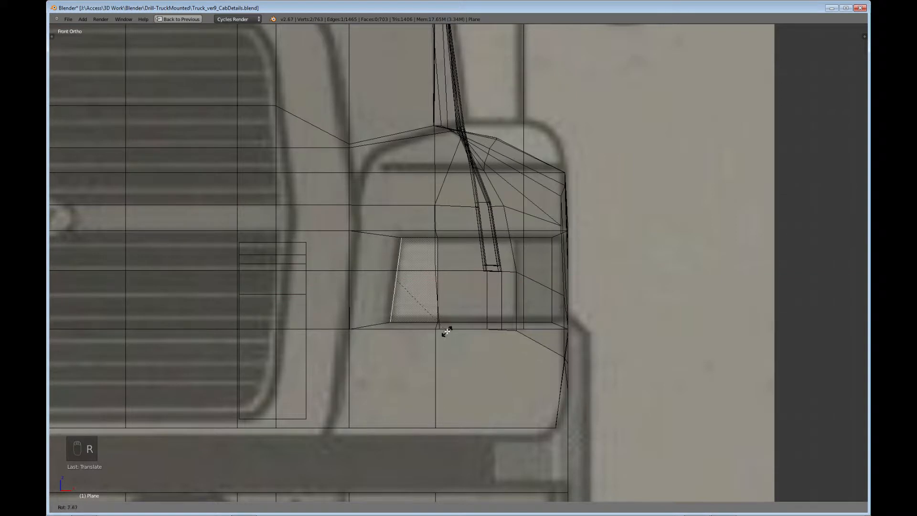
click(447, 331)
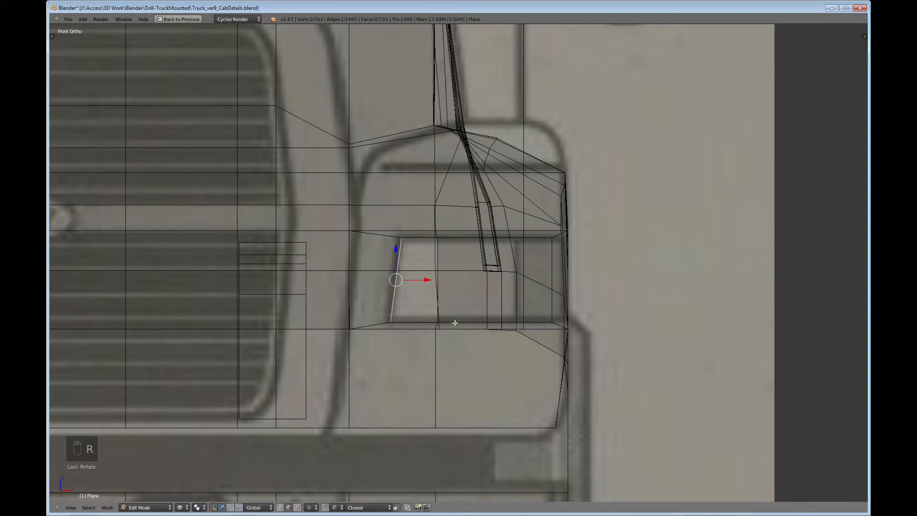
Step: Extrude the two inset headlight faces about 0.377 backward into the cab, judging the depth in the right side view
scroll(467, 309, down, 2)
middle_drag(467, 309, 334, 330)
middle_drag(370, 301, 454, 311)
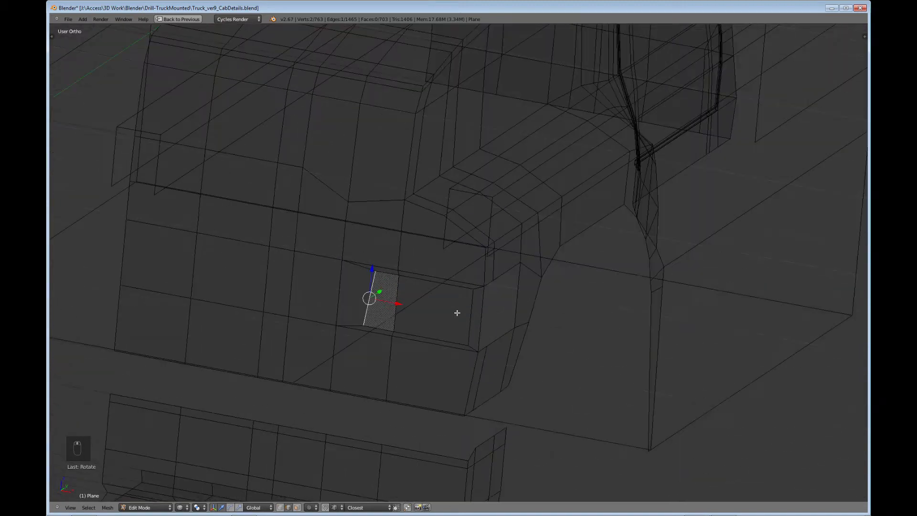
click(297, 507)
right_click(387, 303)
shift+right_click(433, 311)
middle_drag(479, 328, 453, 311)
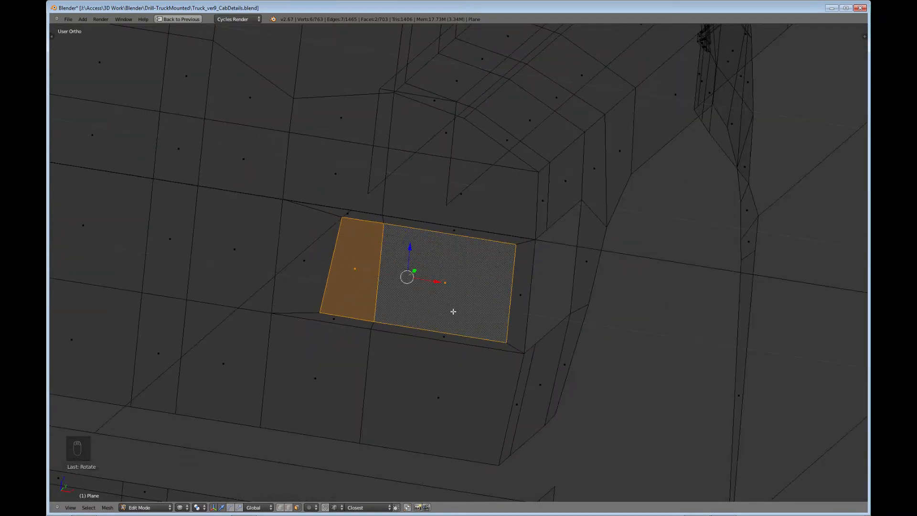
middle_drag(455, 299, 331, 263)
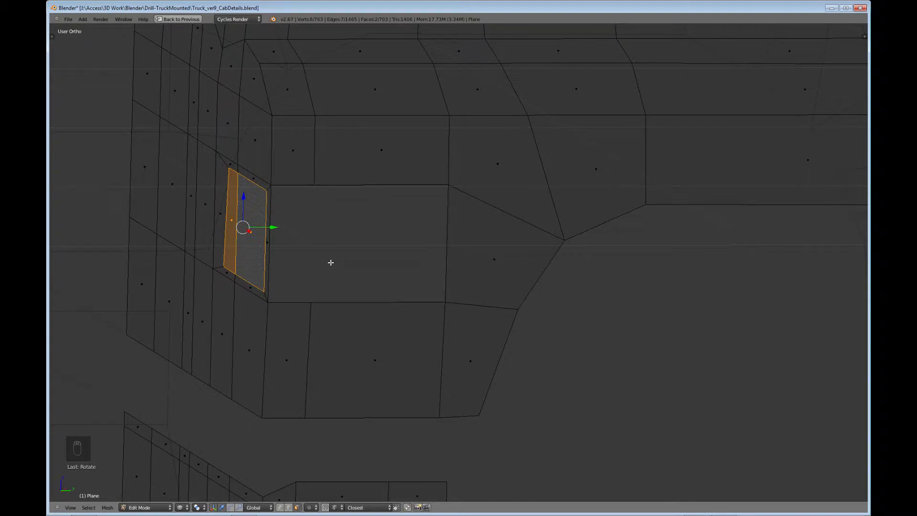
key(ctrl+Up)
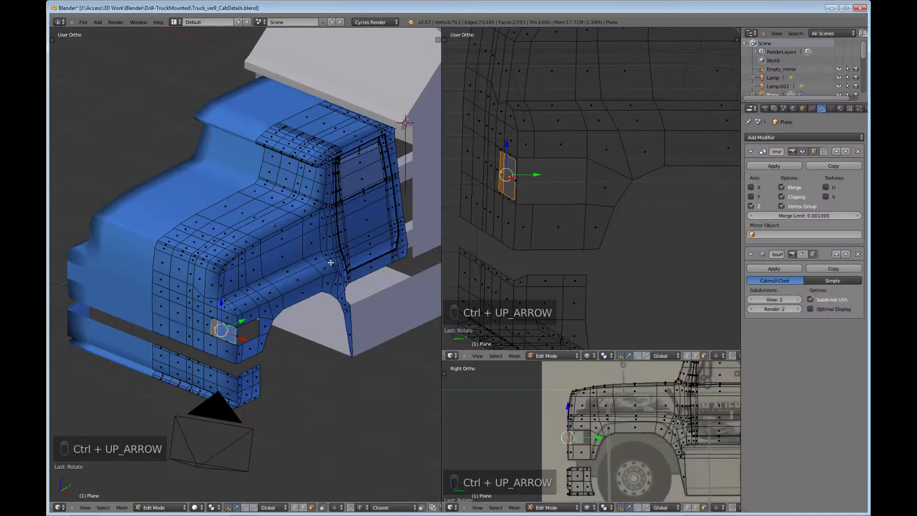
key(ctrl+Up)
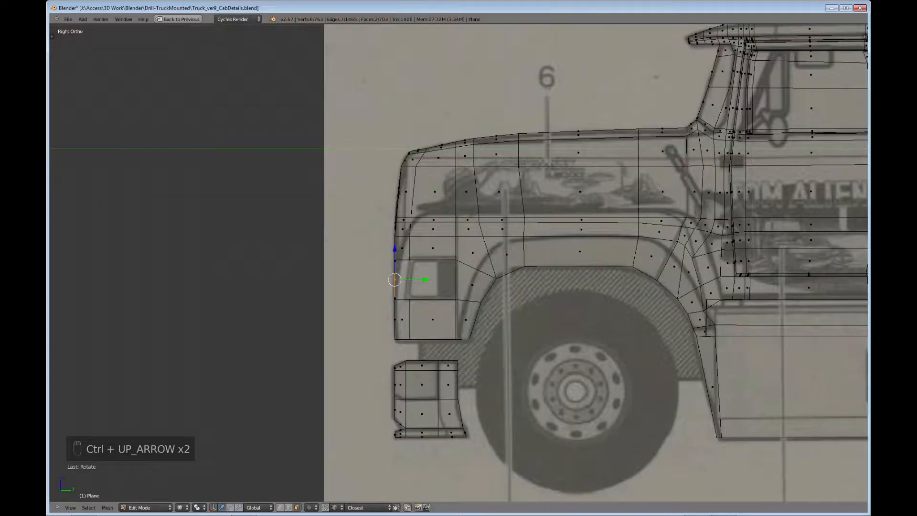
scroll(465, 324, up, 3)
scroll(466, 325, up, 3)
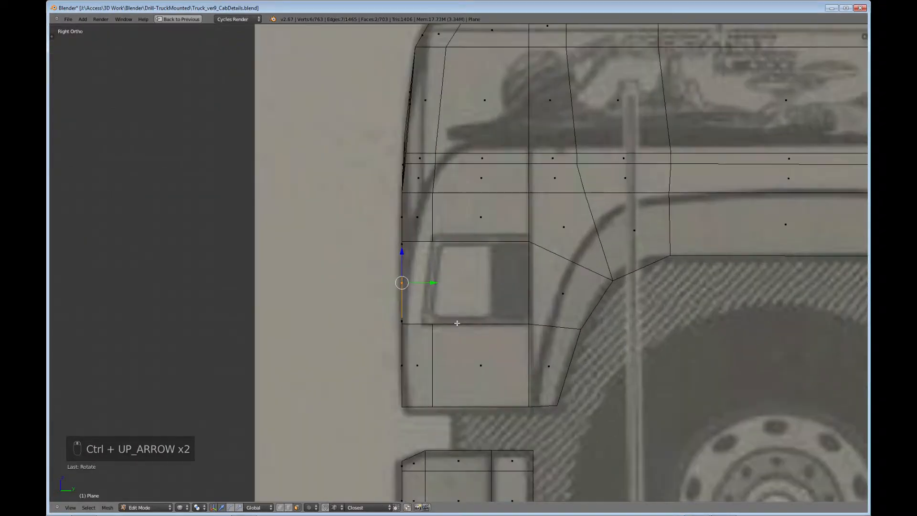
key(e)
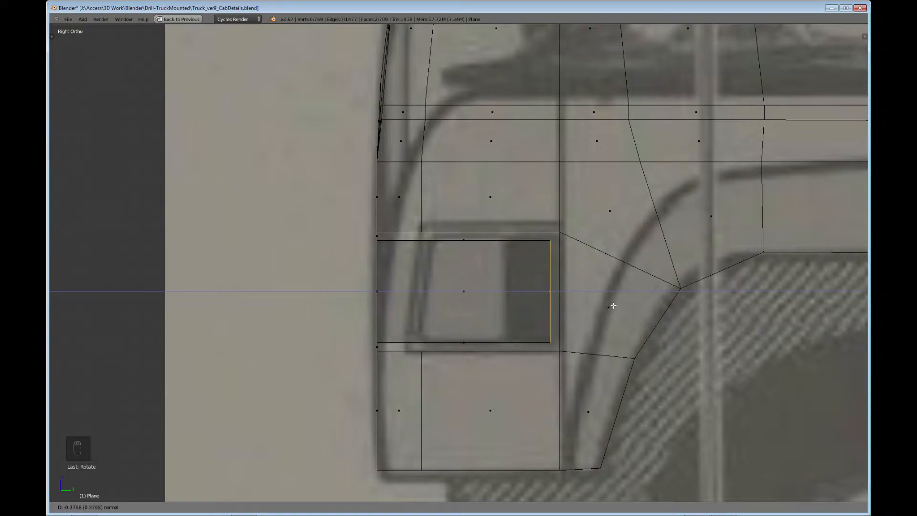
click(613, 306)
Step: Angle the recess's back faces in top view with the outer end farther back, move them forward along Y, and compare them with the side blueprint
middle_drag(540, 312, 540, 311)
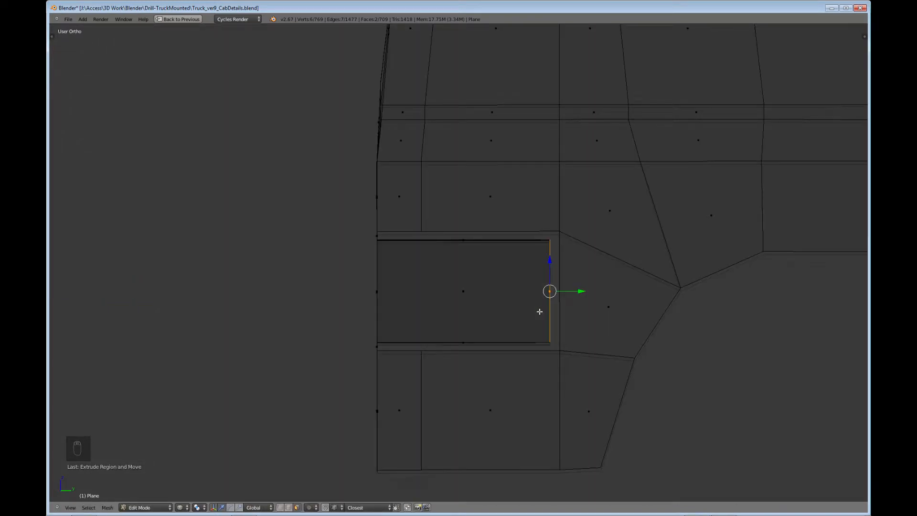
key(ctrl+Up)
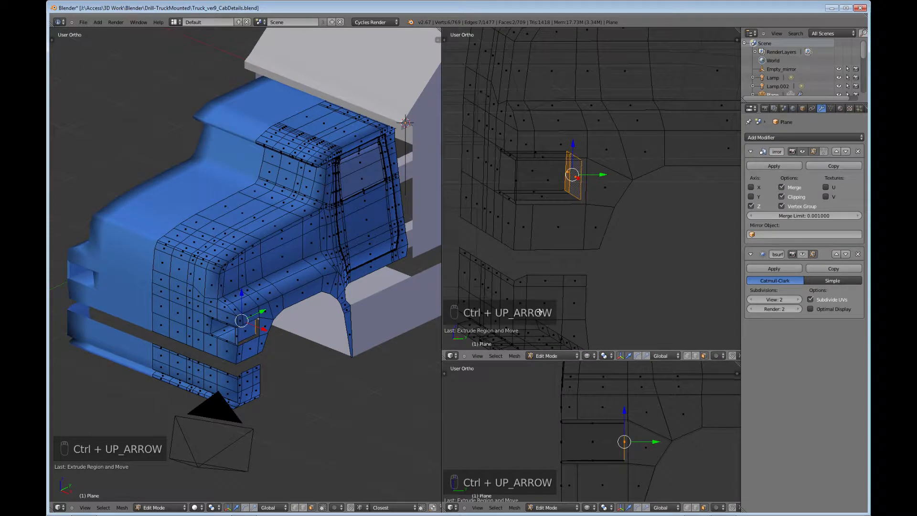
middle_drag(566, 205, 604, 304)
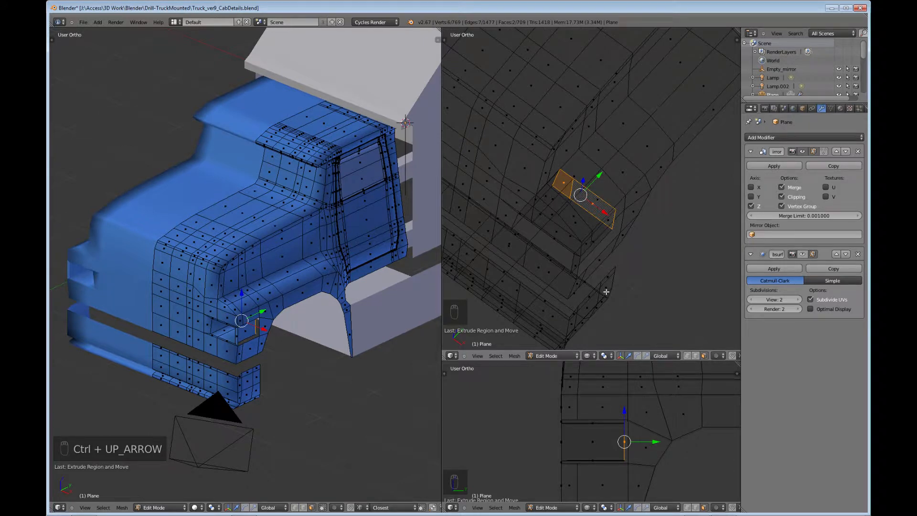
key(KP_7)
scroll(594, 255, up, 4)
shift+middle_drag(595, 264, 589, 189)
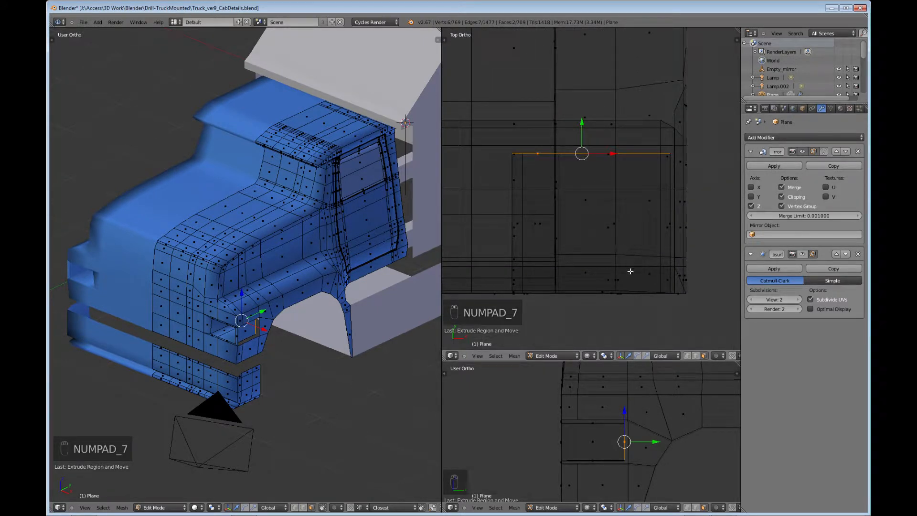
key(r)
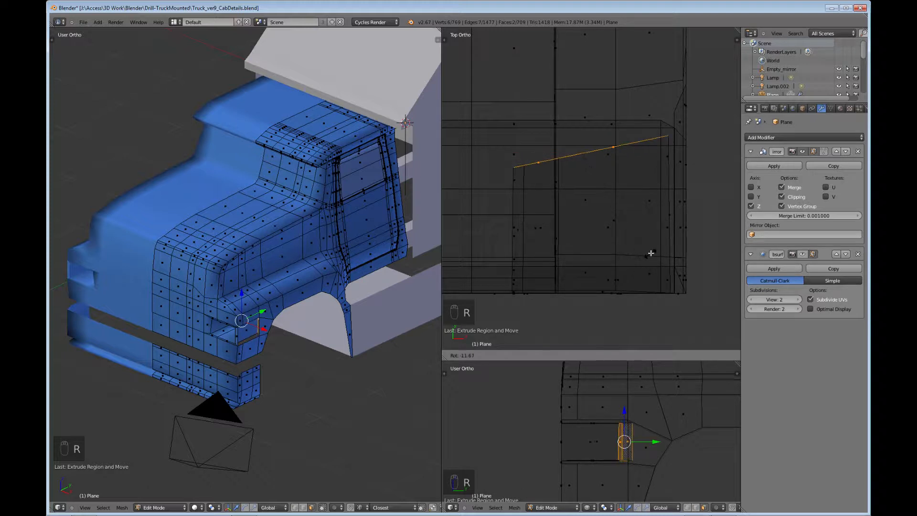
click(655, 230)
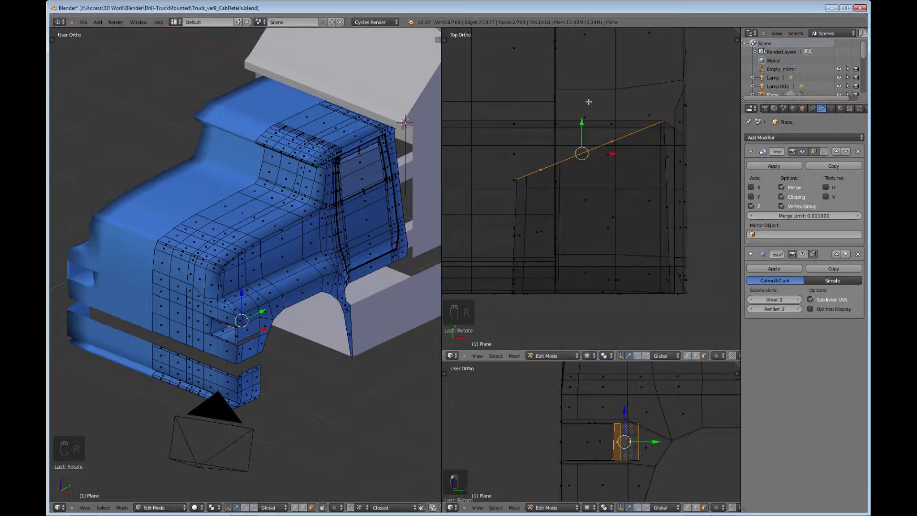
drag(582, 120, 578, 164)
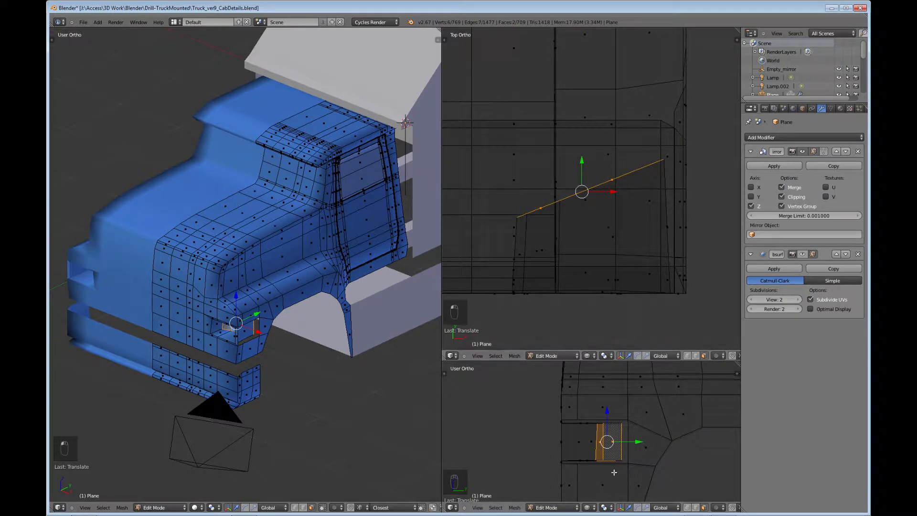
key(KP_3)
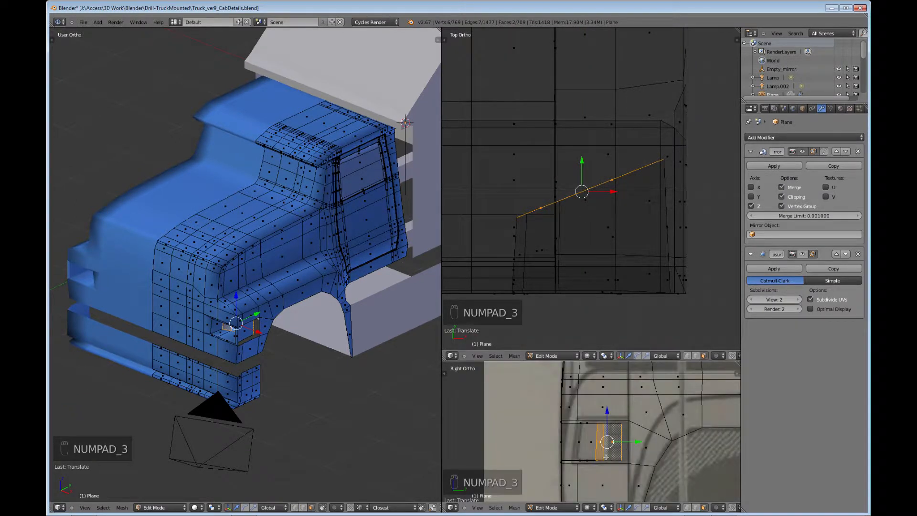
scroll(606, 457, up, 4)
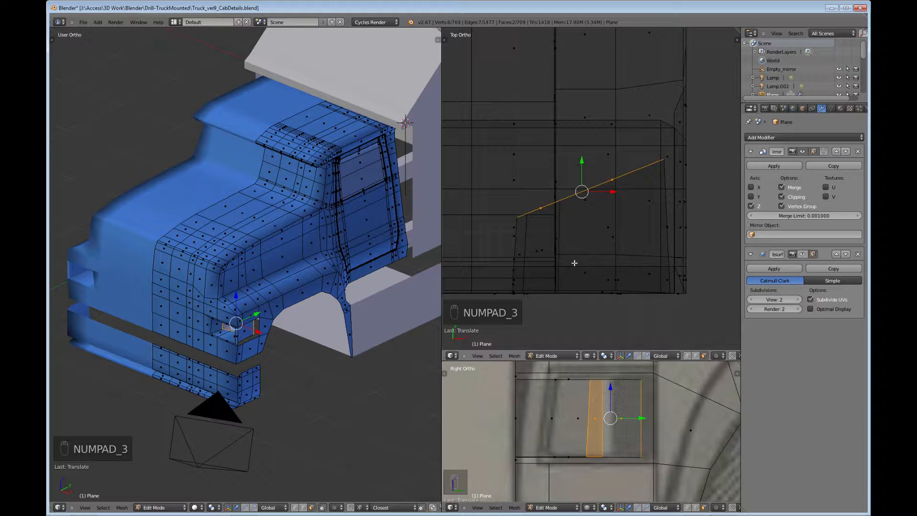
Step: Delete the two faces that close off the headlight recess on the cab's outer side
key(ctrl+Up)
middle_drag(537, 253, 449, 354)
scroll(402, 200, down, 3)
right_click(480, 380)
shift+right_click(475, 308)
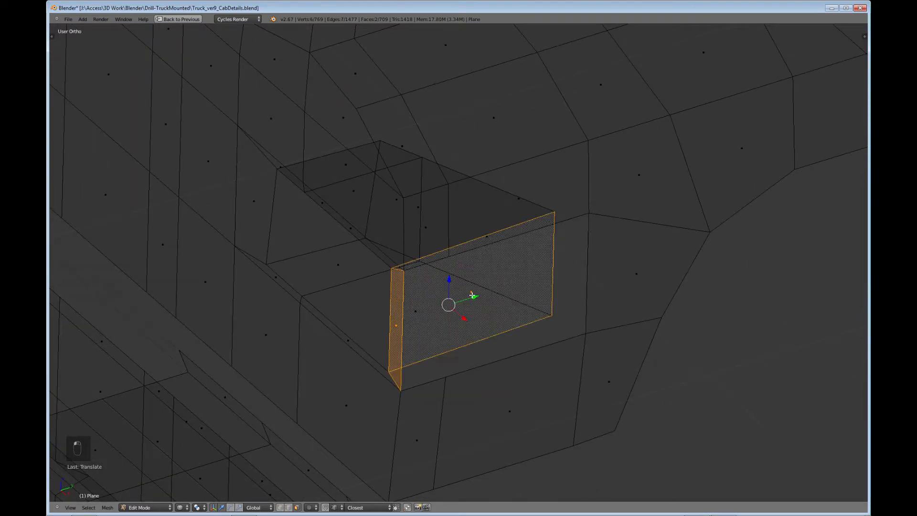
middle_drag(512, 332, 488, 366)
key(x)
click(549, 331)
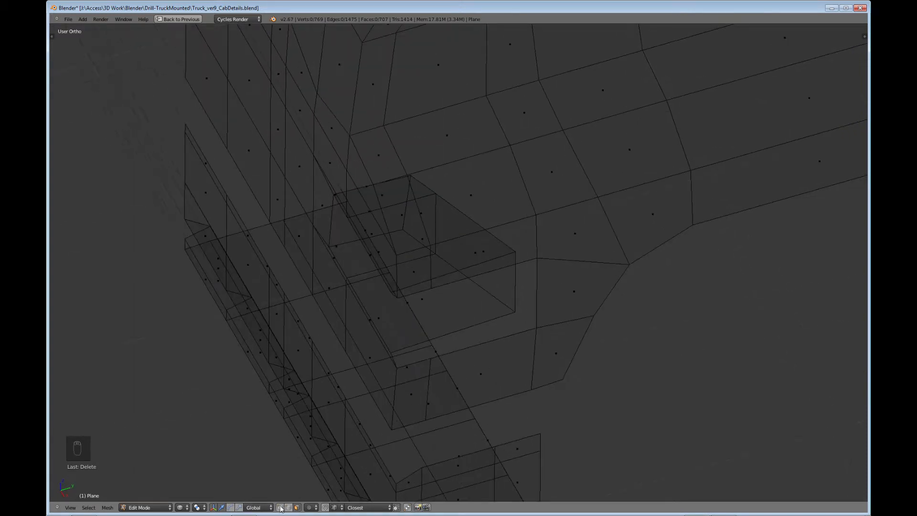
Step: Merge the recess's upper rear outer vertex into the neighbouring corner vertex of the side opening, using At Last
click(288, 507)
right_click(518, 252)
shift+click(539, 259)
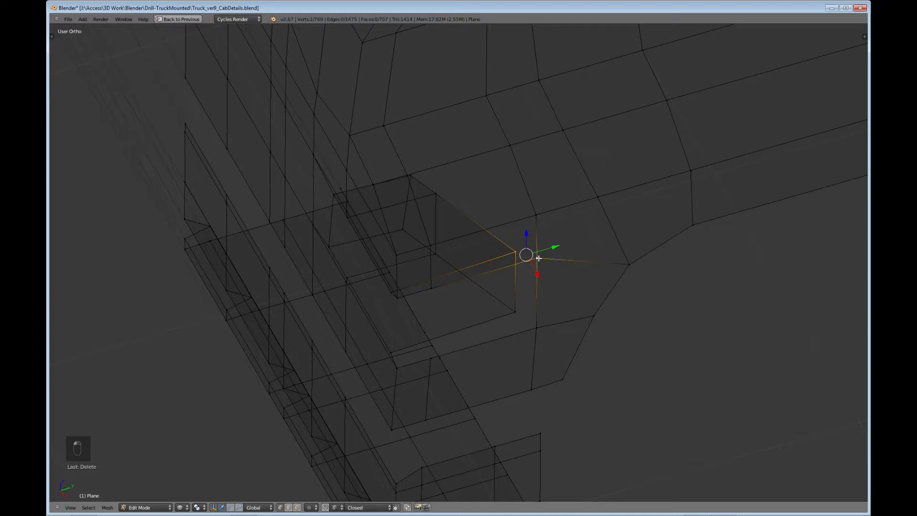
key(alt+m)
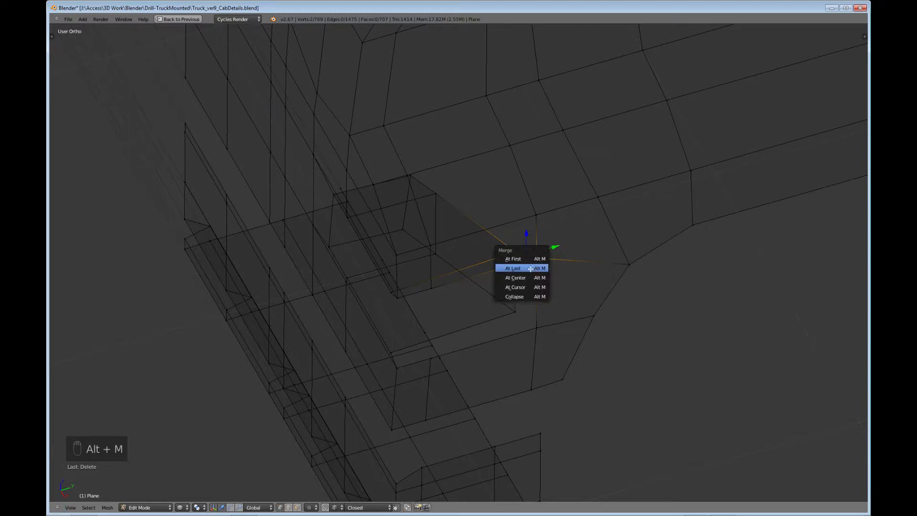
click(530, 269)
Step: Merge the recess's lower rear outer vertex into the neighbouring corner vertex of the side opening, using At Last
right_click(513, 313)
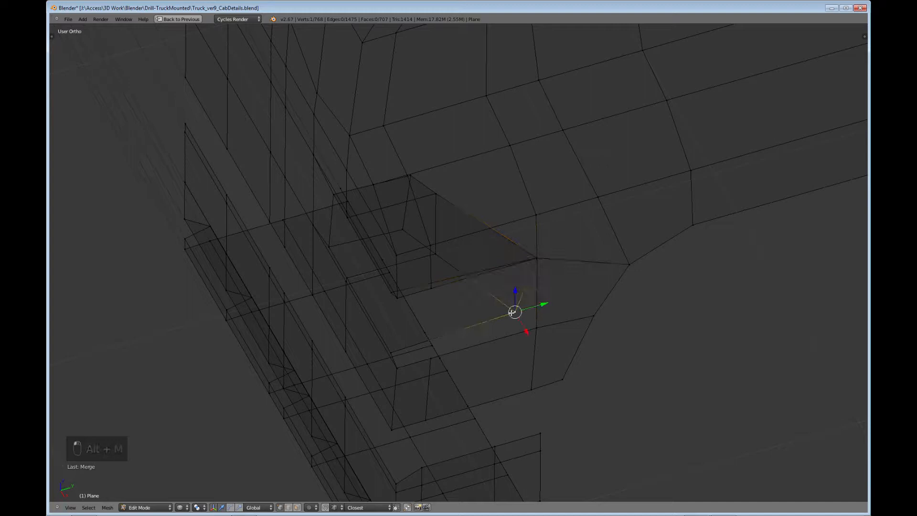
shift+right_click(539, 327)
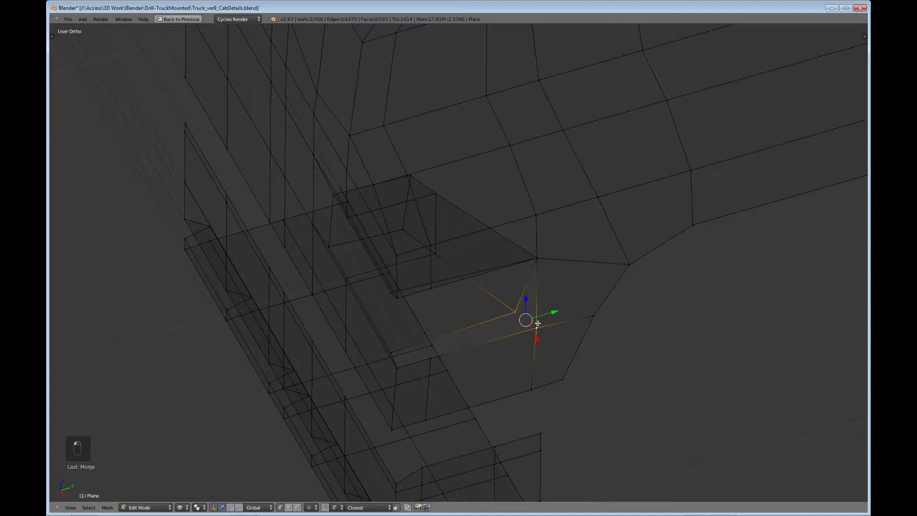
key(alt+m)
click(536, 323)
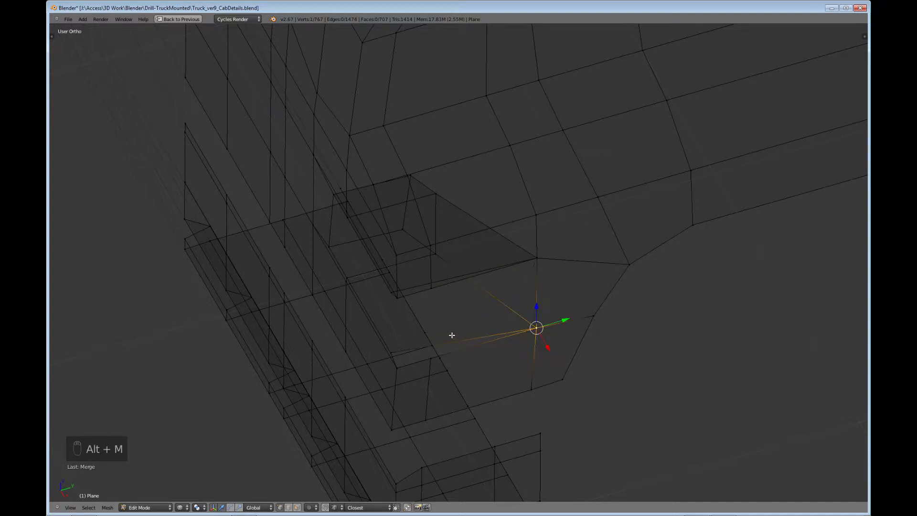
Step: Try to shift the recess's upper and lower front outer vertices along Y and X to line up with the cab's front corner
middle_drag(451, 335, 406, 365)
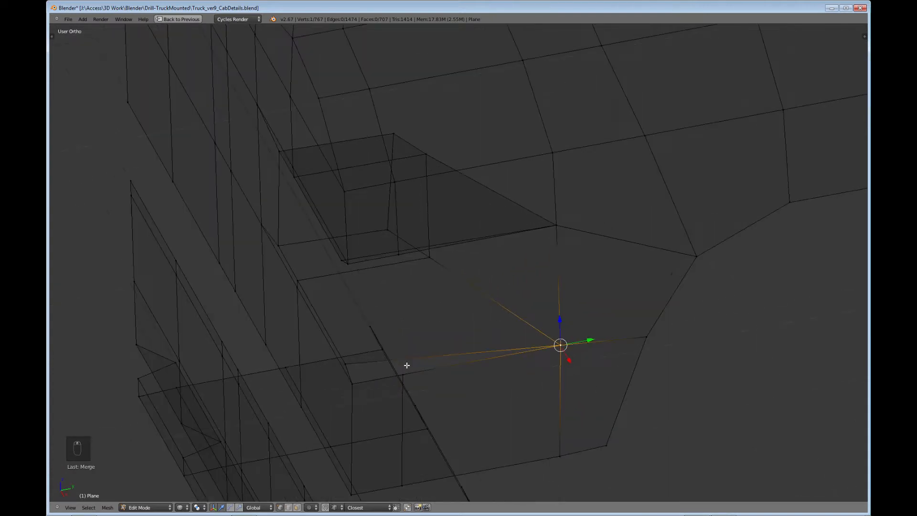
right_click(347, 364)
middle_drag(373, 306, 442, 383)
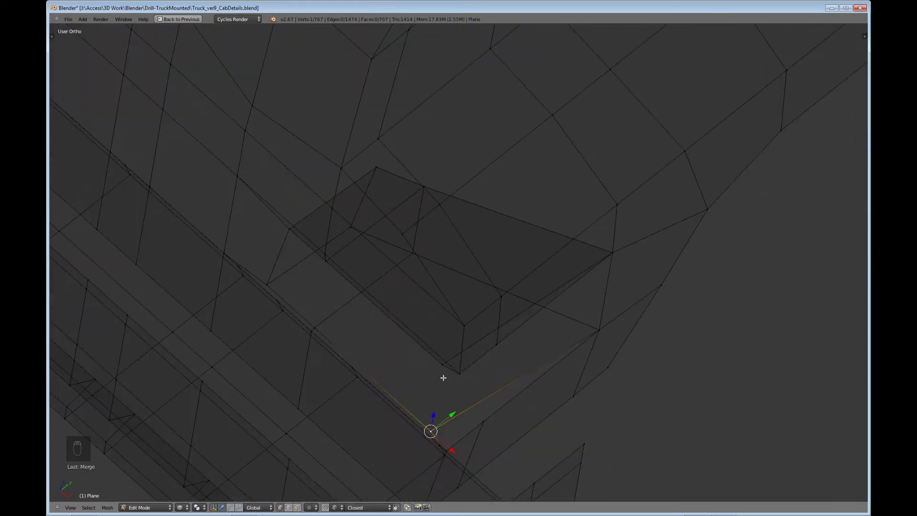
shift+right_click(444, 365)
key(g)
key(y)
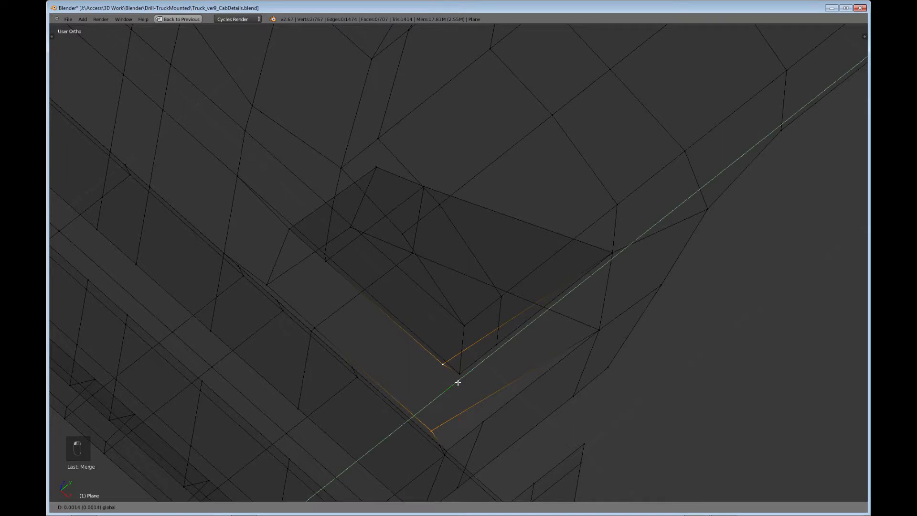
click(467, 380)
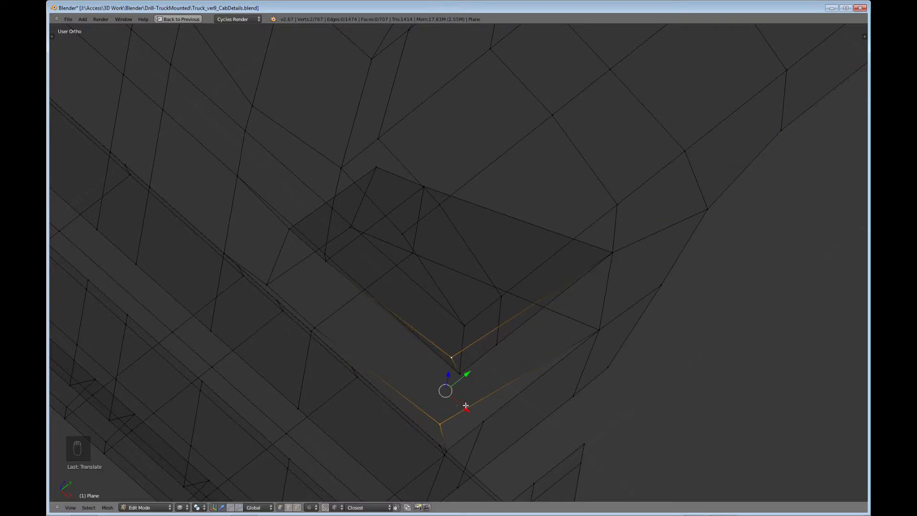
key(g)
key(x)
click(477, 422)
middle_drag(477, 422, 342, 375)
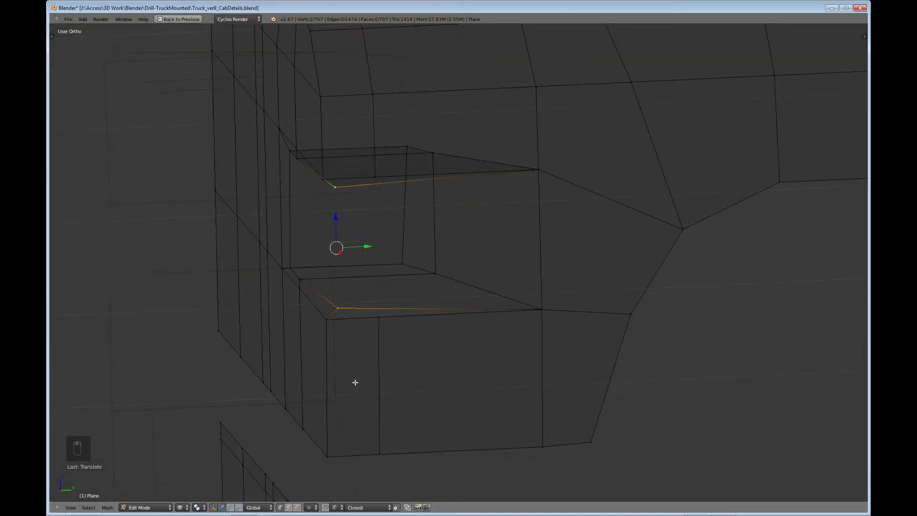
Step: Try adding vertical loop cuts close behind the cab's front corner, one below the recess and one above it on the side
key(ctrl+r)
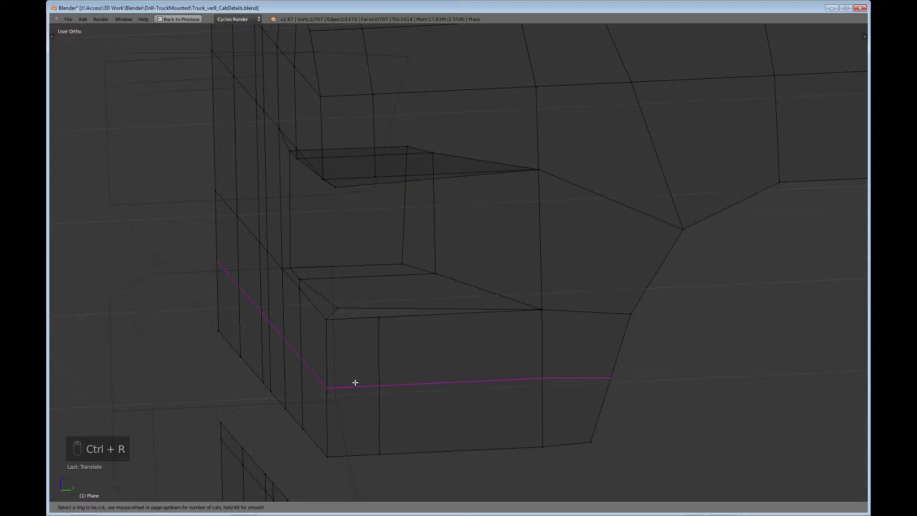
click(353, 323)
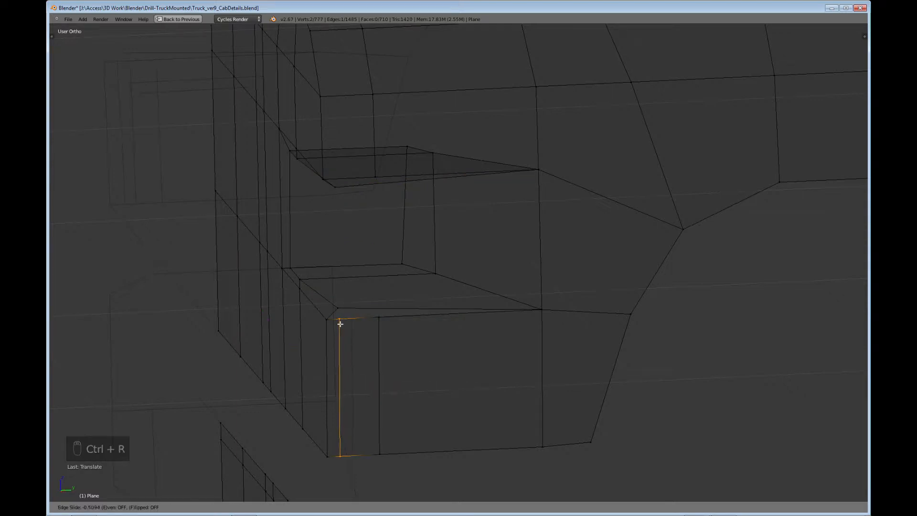
click(340, 324)
shift+middle_drag(356, 213, 403, 375)
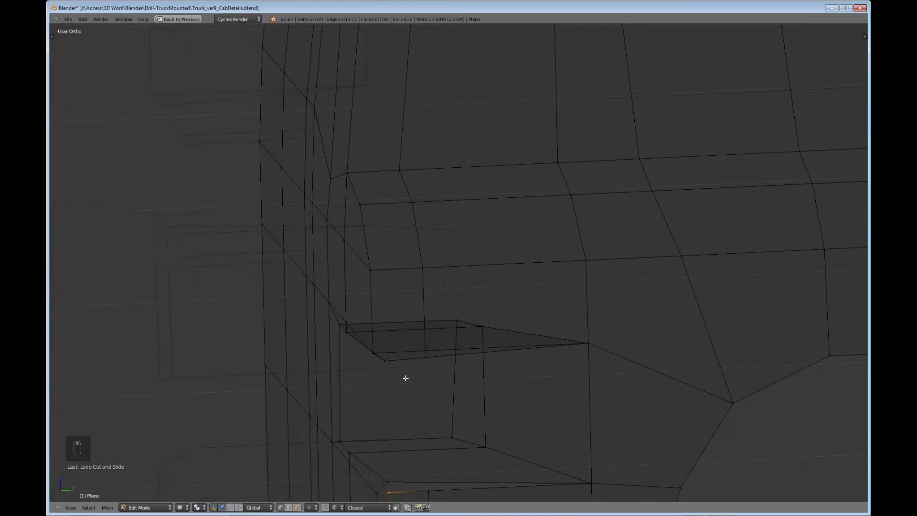
key(ctrl+r)
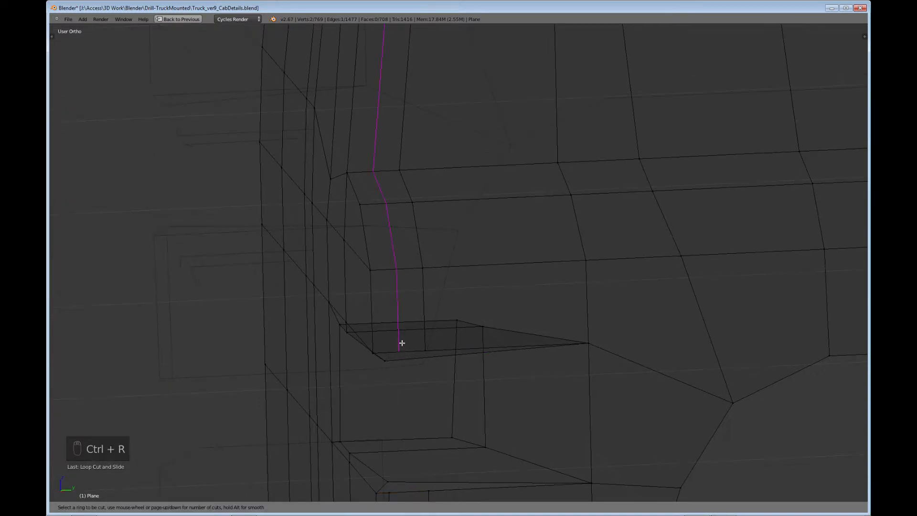
click(402, 343)
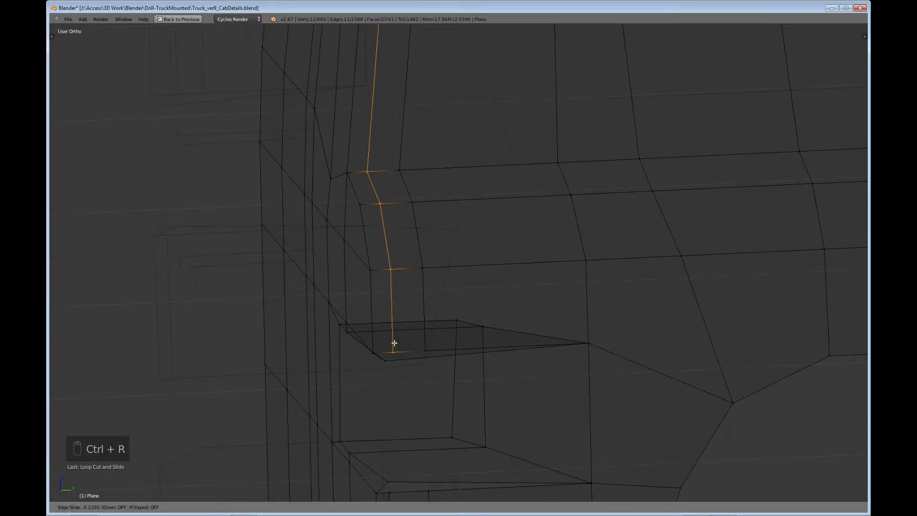
click(389, 341)
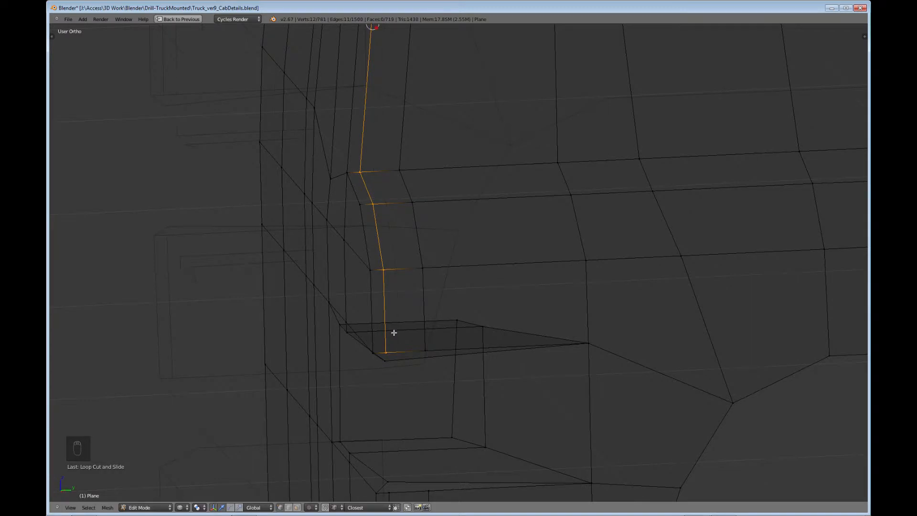
Step: Try to merge the recess's upper front outer vertex into the bottom vertex of the new upper loop, using At Last
scroll(394, 333, down, 5)
middle_drag(393, 333, 405, 283)
scroll(414, 294, up, 8)
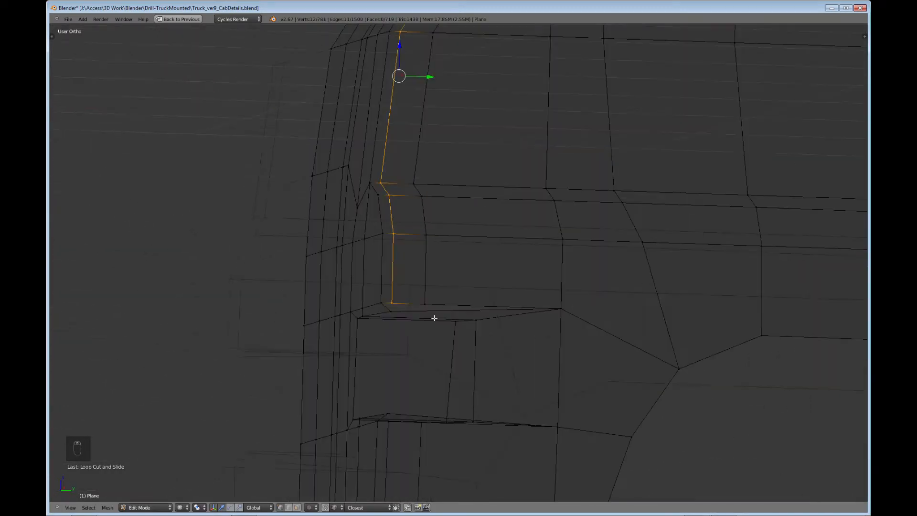
shift+middle_drag(409, 393, 512, 291)
scroll(497, 308, up, 1)
scroll(486, 313, down, 2)
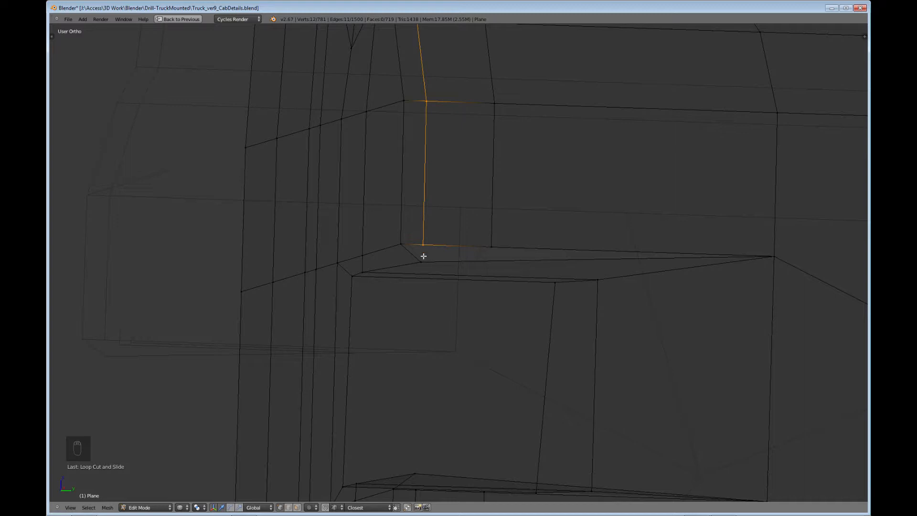
scroll(437, 266, down, 2)
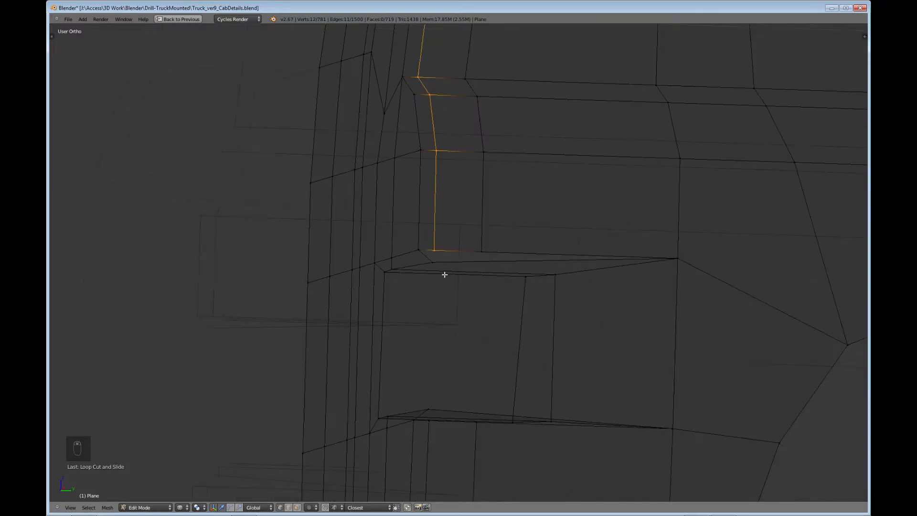
scroll(445, 275, up, 2)
scroll(451, 284, up, 2)
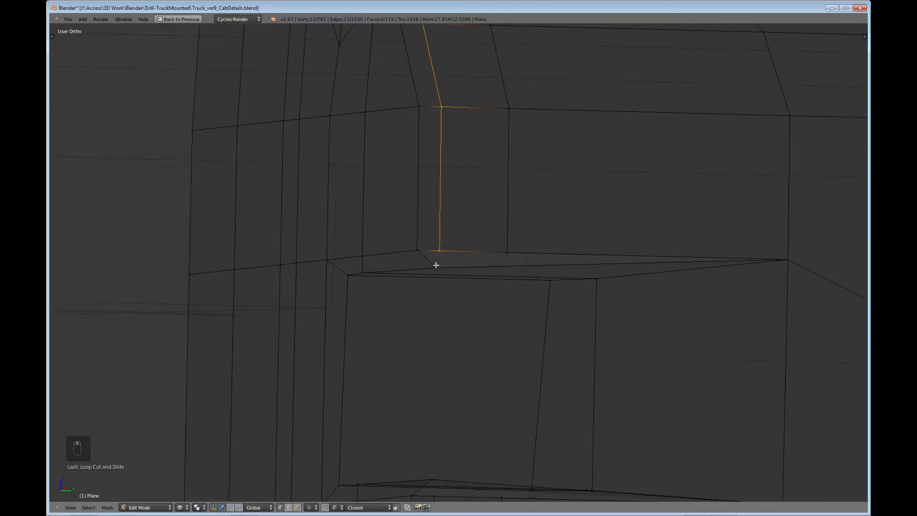
right_click(437, 268)
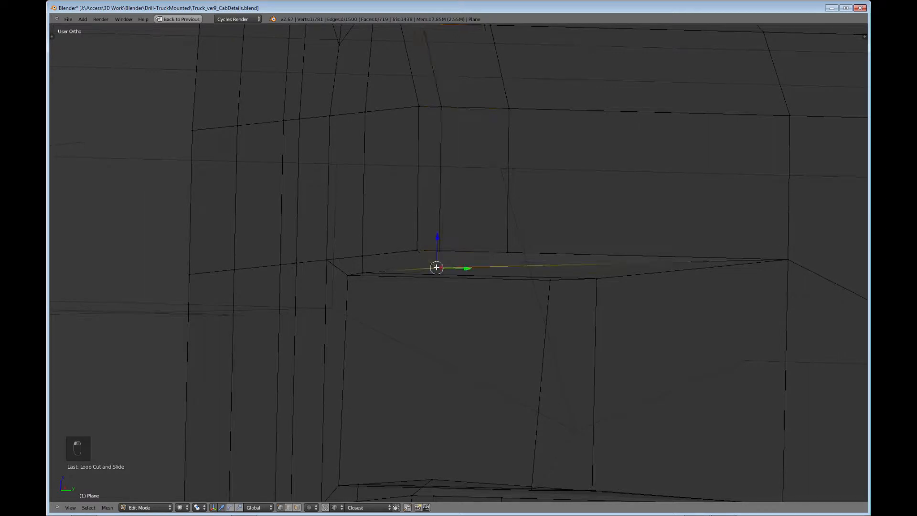
shift+right_click(447, 251)
key(alt+m)
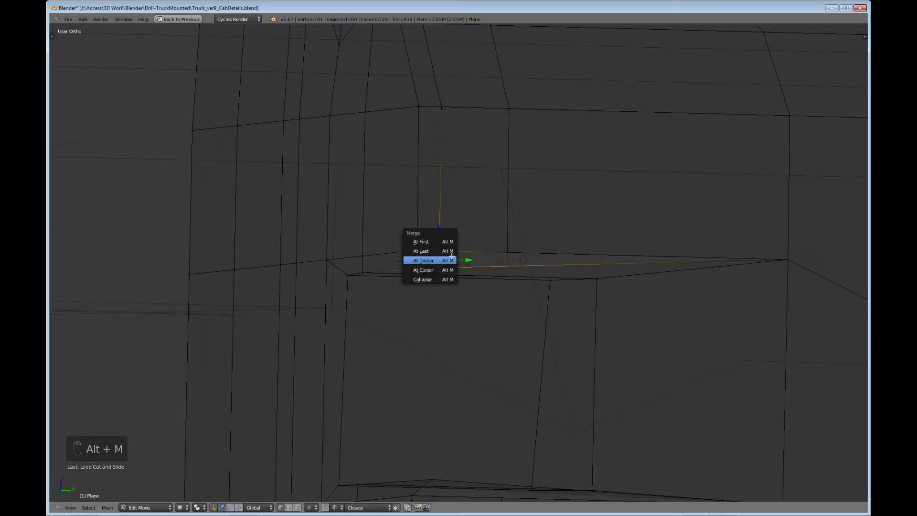
middle_drag(403, 324, 436, 364)
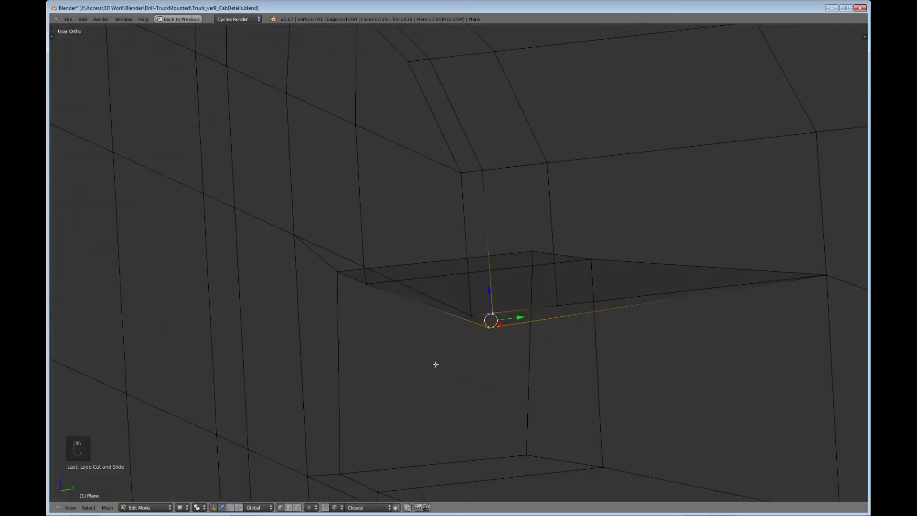
middle_drag(502, 355, 475, 340)
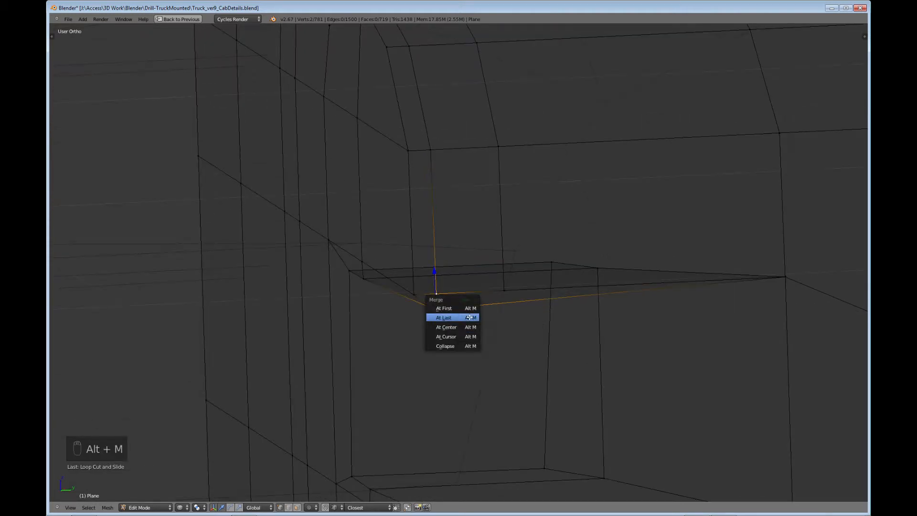
click(469, 318)
Step: Try to adjust the merged vertex's height slightly along Z and compare it with the surrounding cab edges
middle_drag(468, 316, 580, 291)
middle_drag(395, 316, 380, 295)
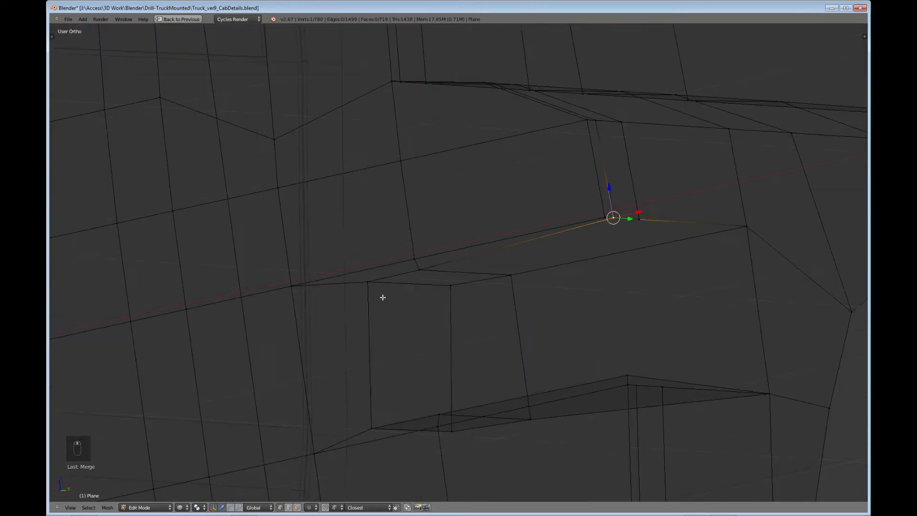
middle_drag(577, 279, 527, 322)
key(g)
key(z)
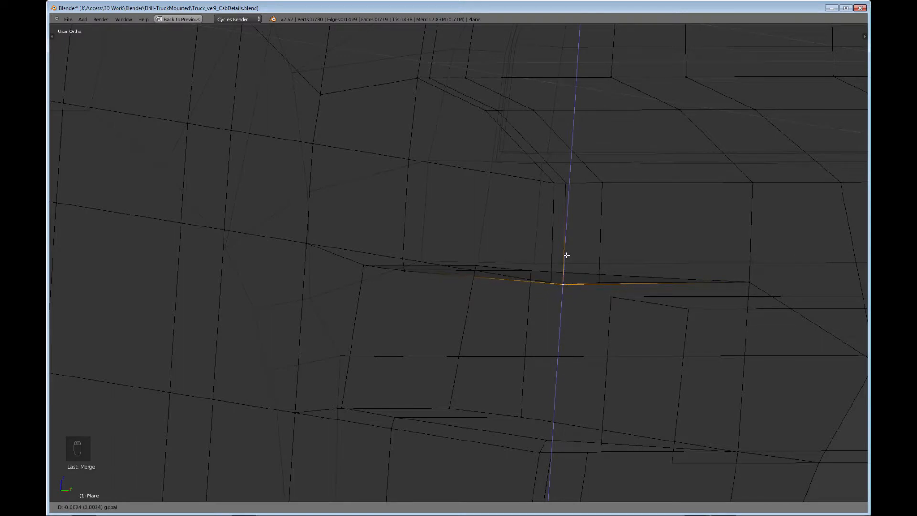
click(566, 256)
middle_drag(561, 390, 465, 360)
scroll(466, 318, up, 3)
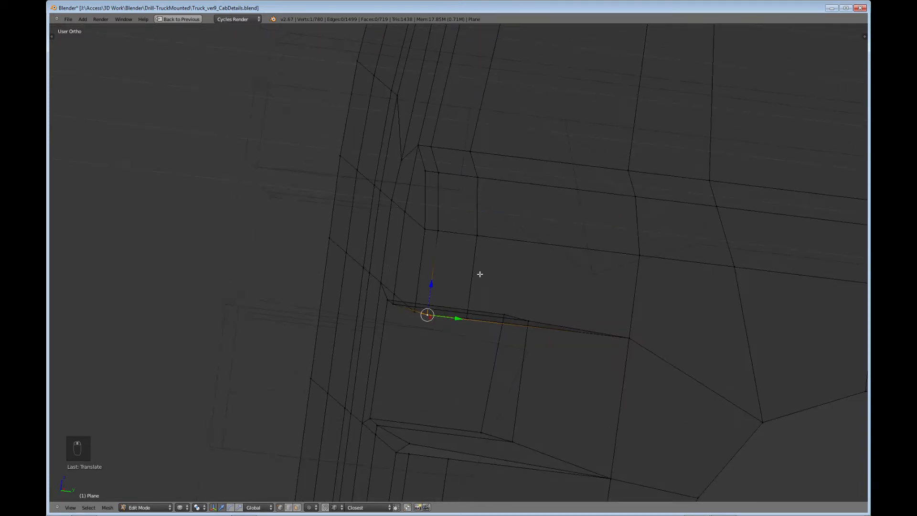
scroll(473, 277, down, 4)
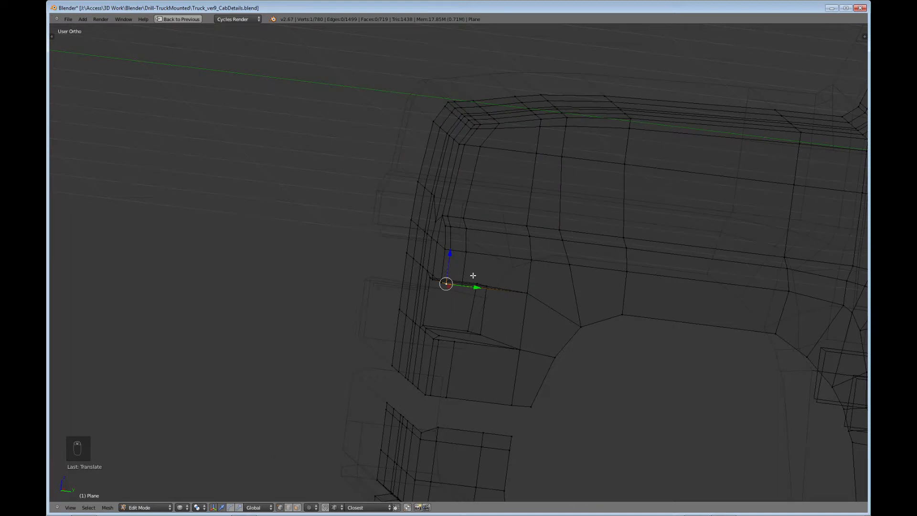
scroll(473, 276, up, 4)
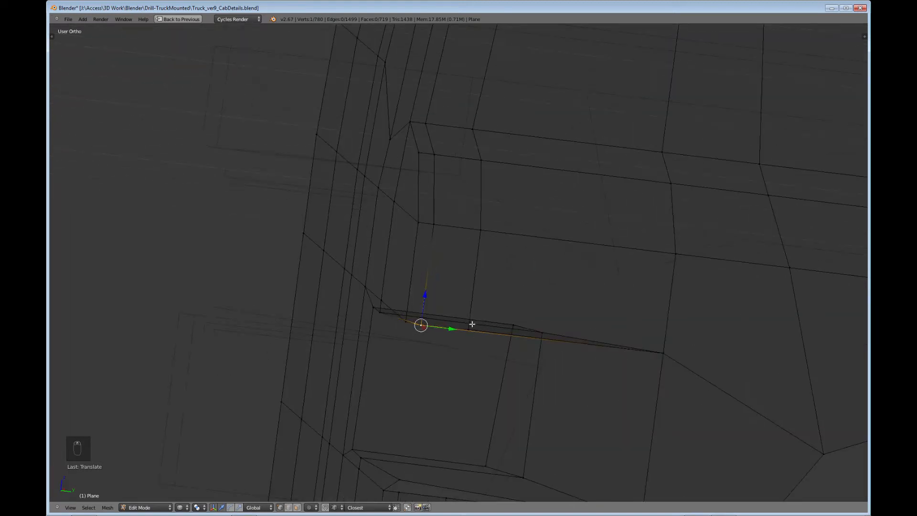
shift+middle_drag(468, 333, 480, 264)
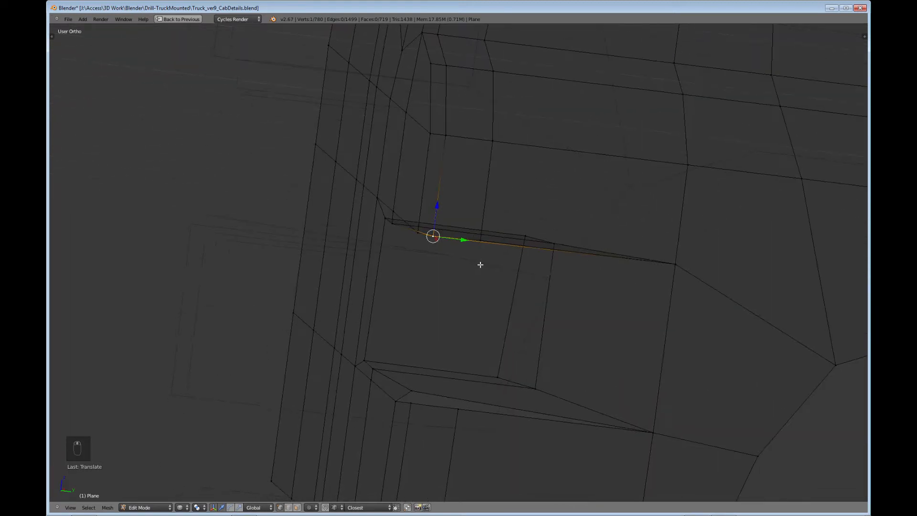
Step: Undo the height adjustment, the vertex merge, both loop cuts and the moves of the recess's two front outer vertices
key(ctrl+z)
key(ctrl+z)
key(ctrl+z)
key(ctrl+z)
key(ctrl+z)
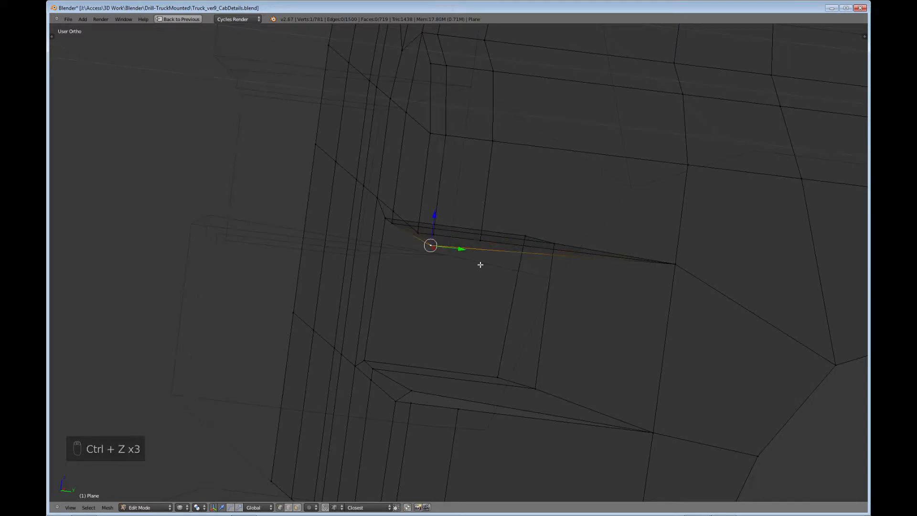
key(ctrl+z)
key(ctrl+z)
key(ctrl+z)
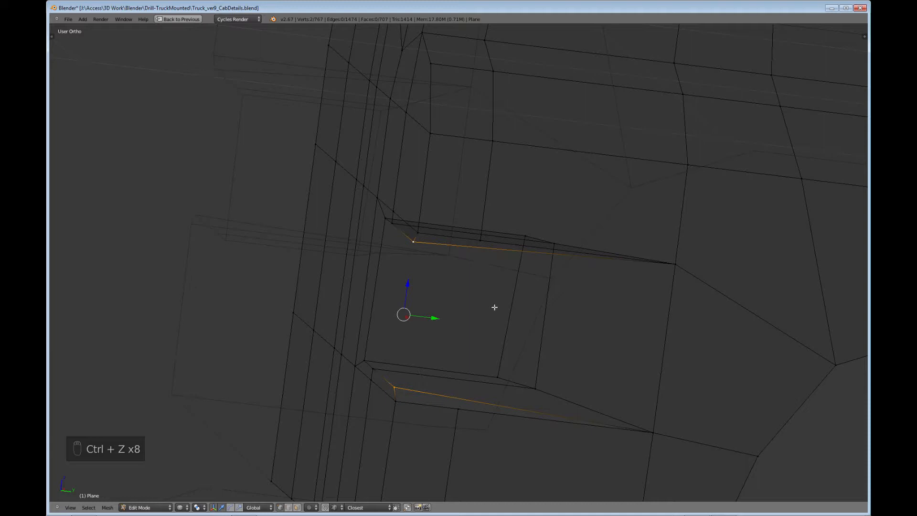
Step: Move the recess's upper and lower front outer vertices slightly backward along Y
drag(434, 317, 448, 319)
scroll(444, 300, down, 3)
middle_drag(444, 300, 457, 270)
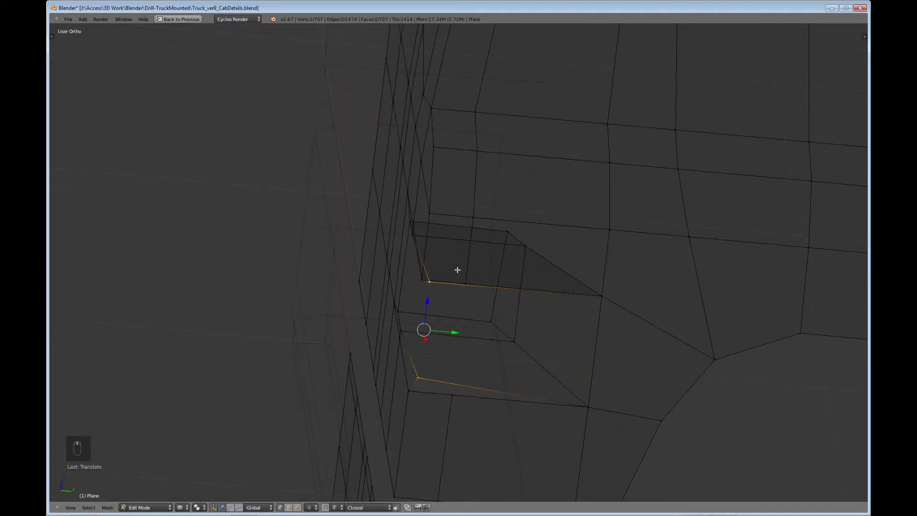
Step: Edge-slide the vertical edge loop above the headlight recess forward, close to the cab's front corner edge
alt+right_click(472, 249)
scroll(471, 254, down, 6)
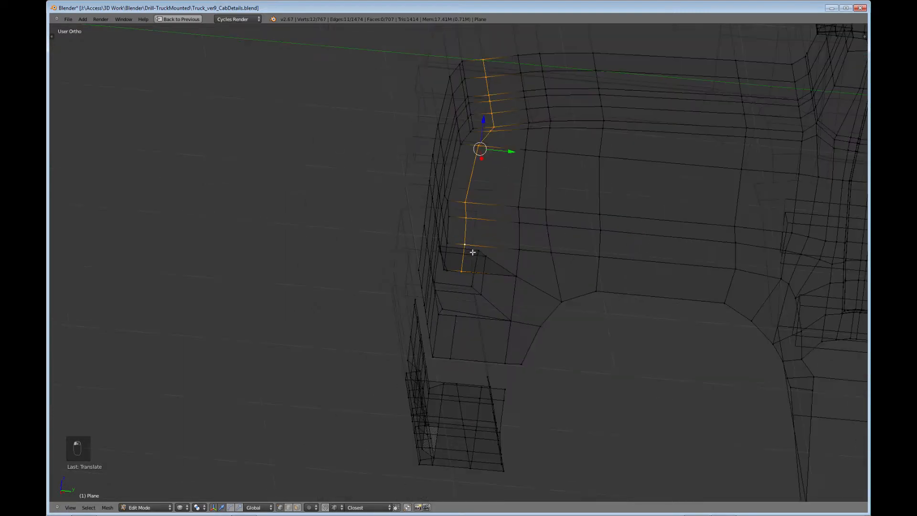
scroll(472, 255, up, 5)
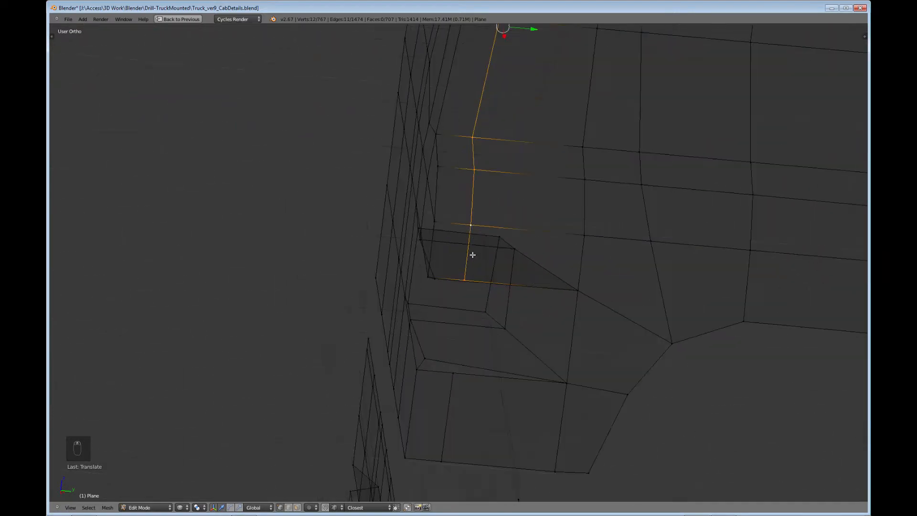
key(ctrl+e)
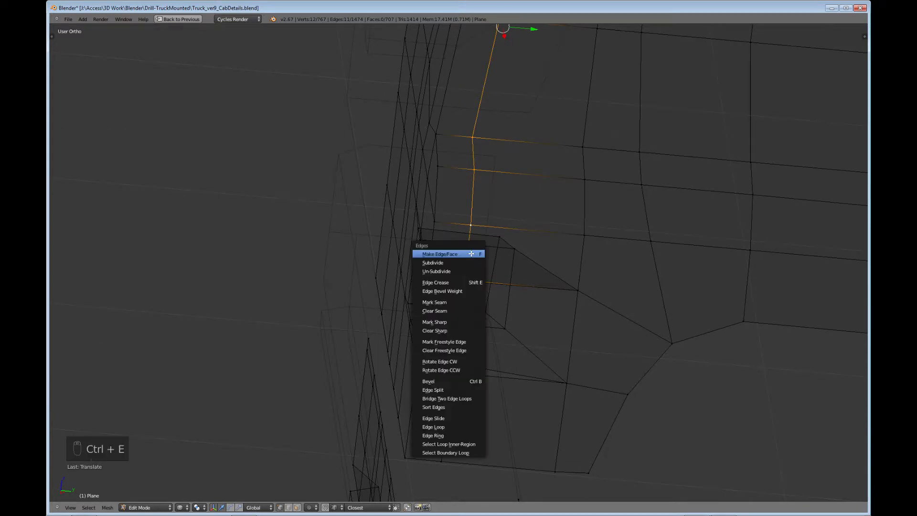
click(446, 418)
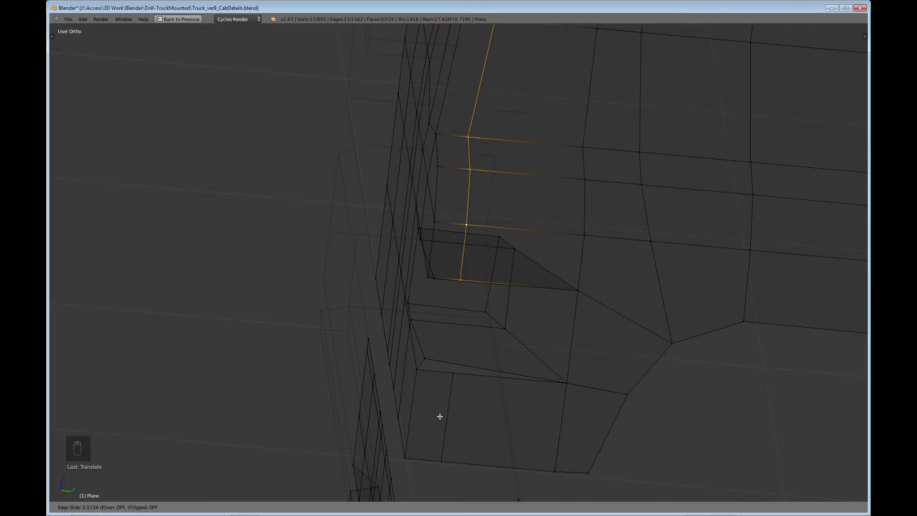
click(405, 411)
middle_drag(405, 412, 437, 290)
scroll(437, 291, up, 4)
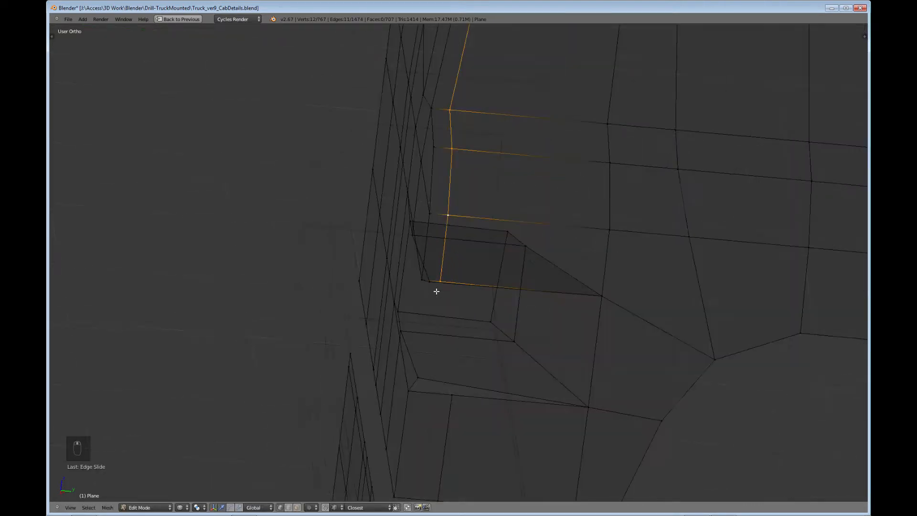
Step: Edge-slide the short vertical edge below the headlight recess forward, close to the cab's front corner edge
shift+middle_drag(465, 368, 501, 239)
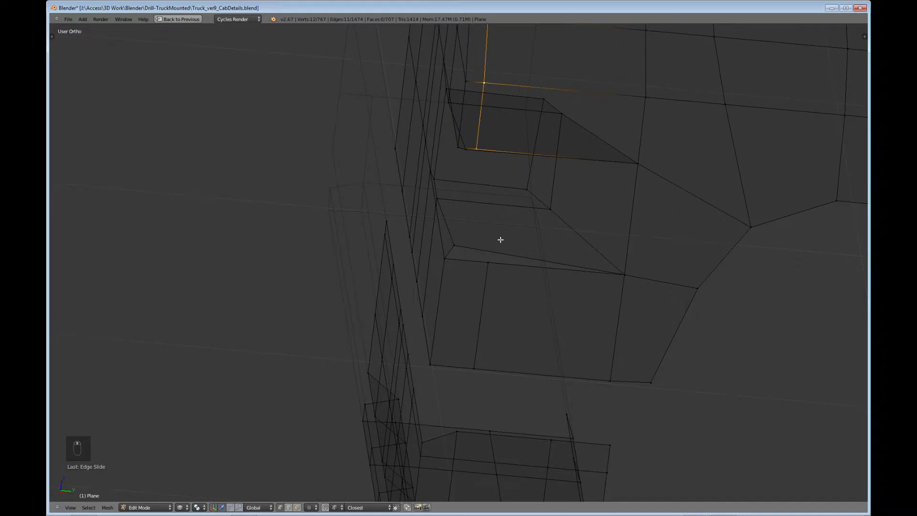
right_click(487, 305)
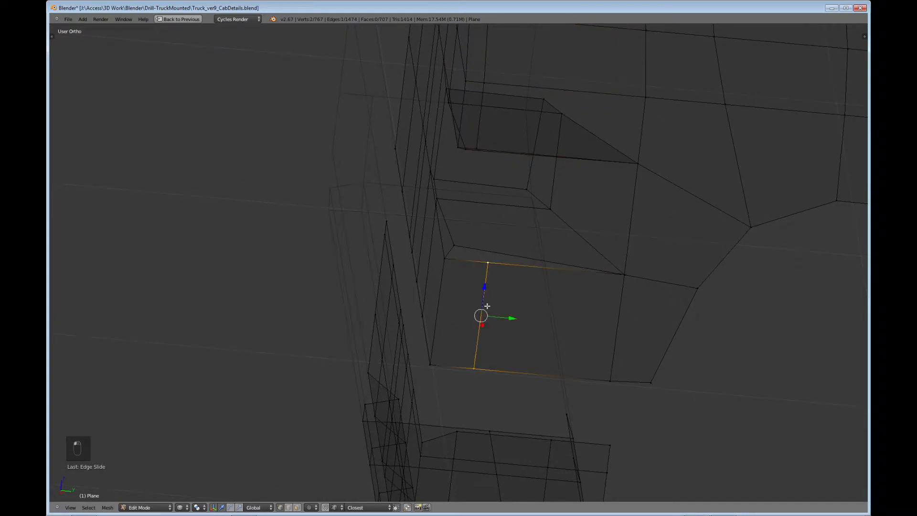
key(ctrl+e)
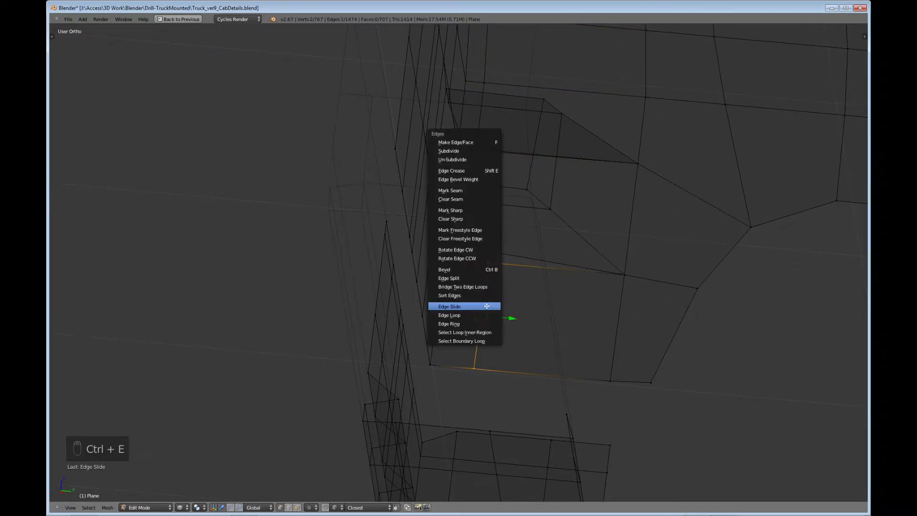
click(483, 304)
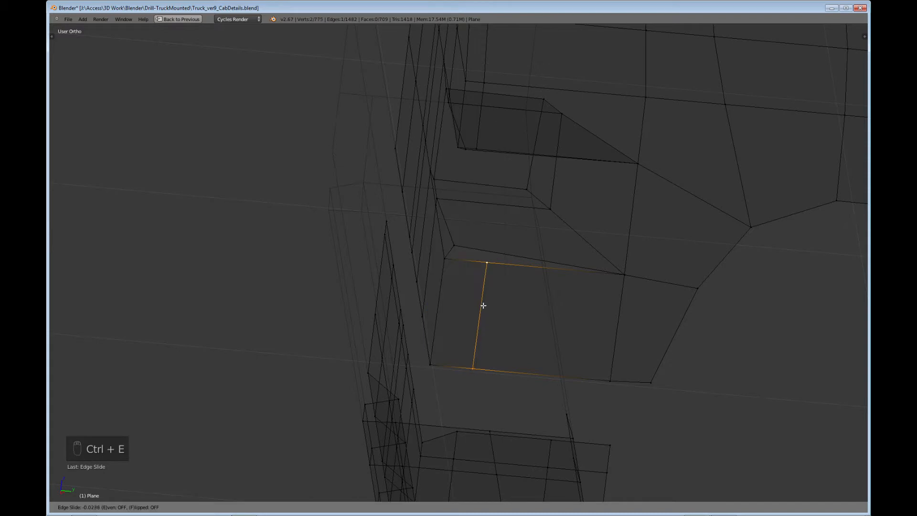
click(428, 296)
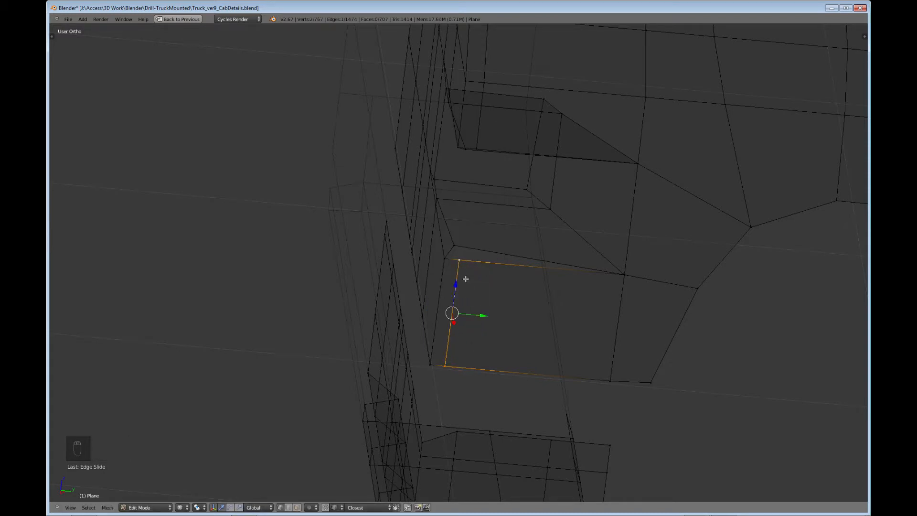
middle_drag(466, 279, 498, 323)
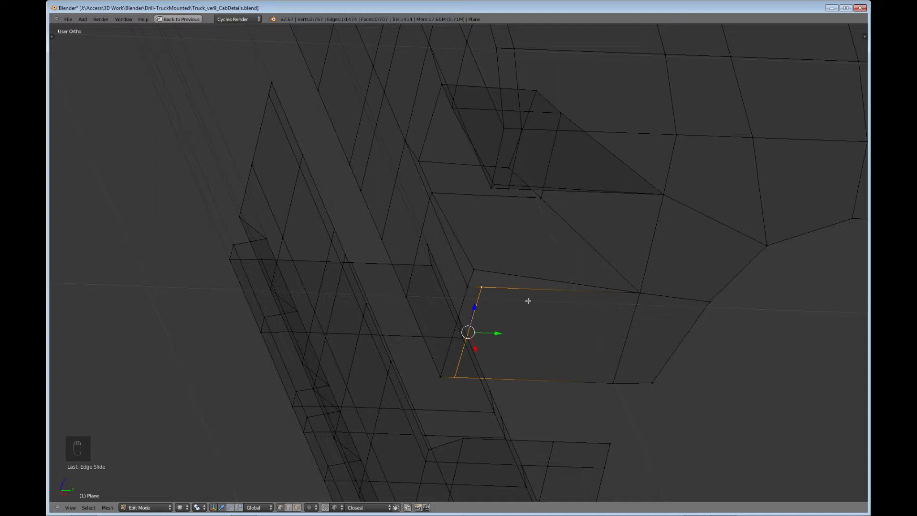
Step: Merge the recess's lower front outer vertex into the top vertex of the short vertical edge below it, using At Last
right_click(475, 270)
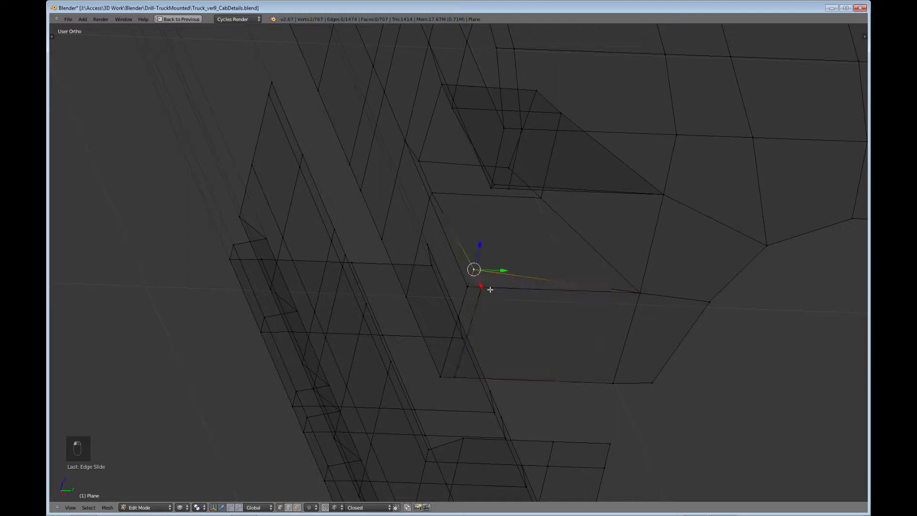
shift+right_click(493, 290)
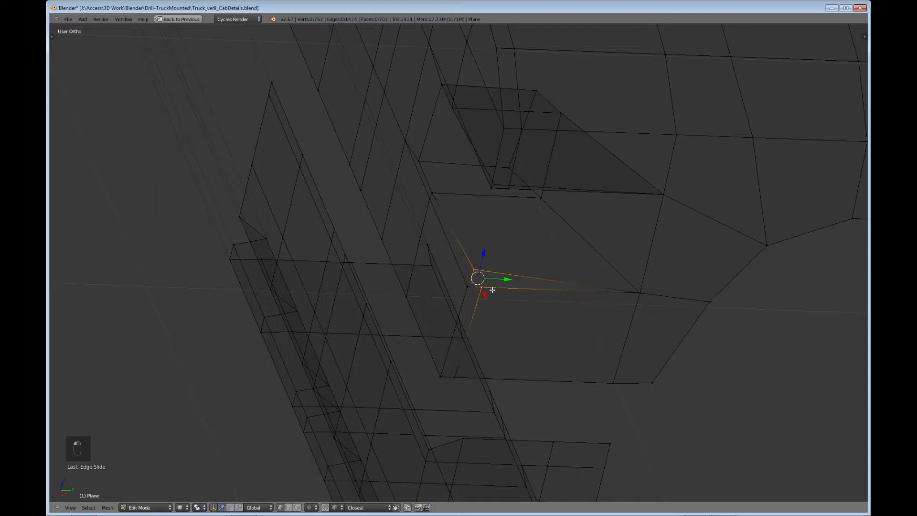
key(alt+m)
click(486, 291)
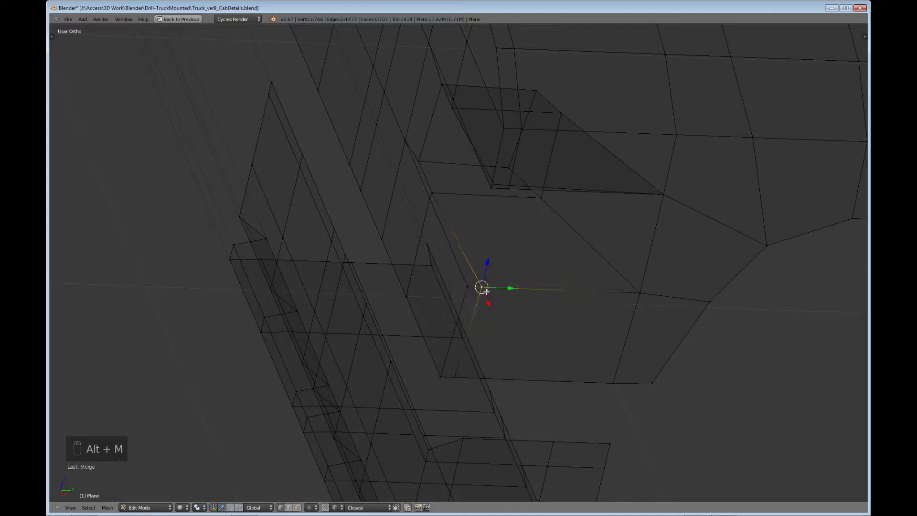
Step: Merge the recess's upper front outer vertex into the bottom vertex of the vertical loop above it, using At Last
scroll(504, 304, up, 3)
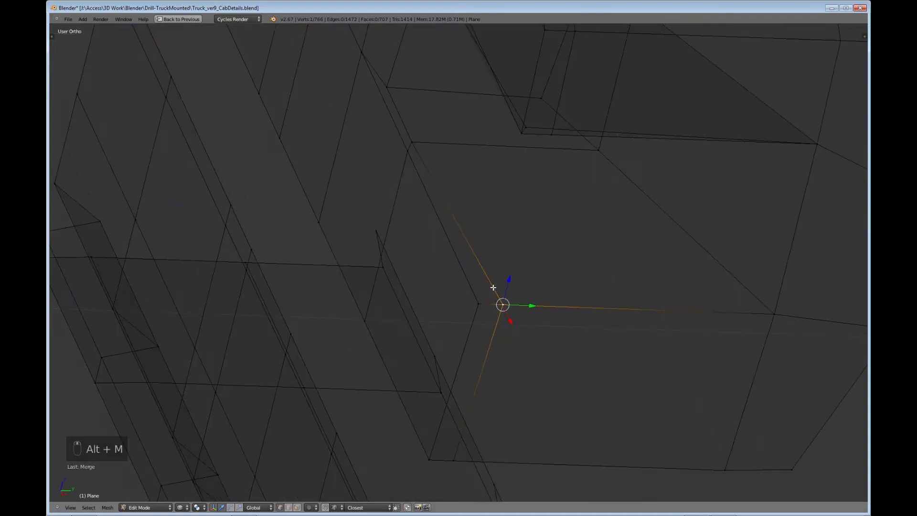
middle_drag(497, 287, 604, 349)
middle_drag(424, 306, 451, 386)
click(440, 359)
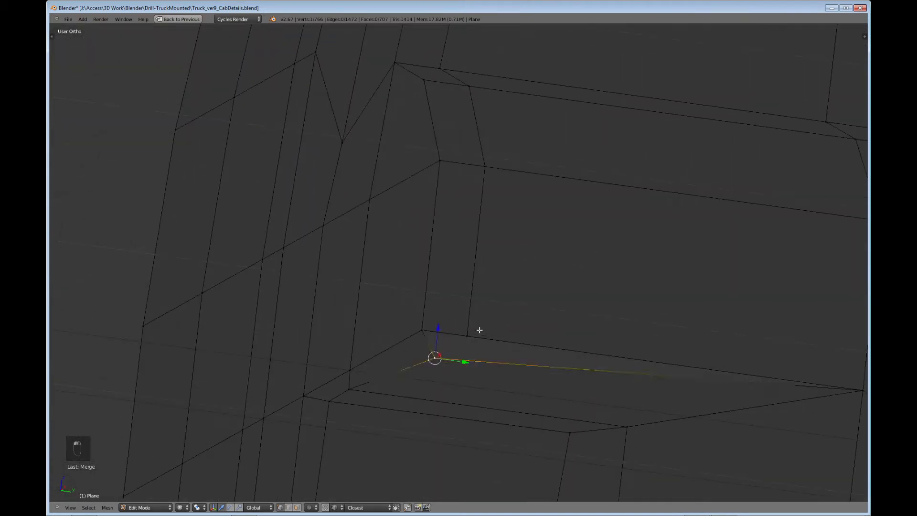
shift+click(468, 335)
key(alt+m)
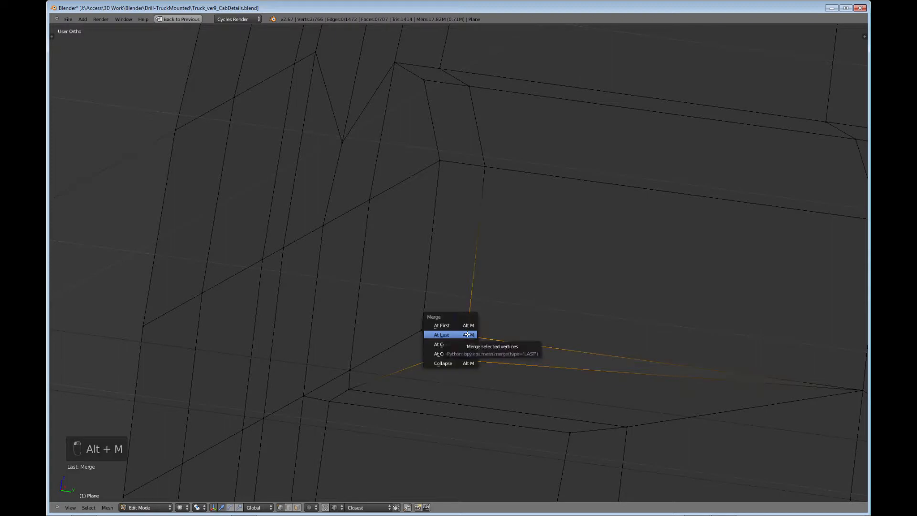
click(467, 334)
Step: In solid shading, shift the recess's lower inner front vertex slightly backward along Y and down, and adjust the matching upper vertex
mouse_move(467, 334)
middle_down()
mouse_move(471, 381)
mouse_move(471, 321)
mouse_move(481, 352)
mouse_move(467, 346)
mouse_move(485, 389)
mouse_move(554, 371)
mouse_move(542, 422)
mouse_move(524, 428)
mouse_move(508, 389)
mouse_move(380, 311)
mouse_move(358, 230)
mouse_move(360, 250)
middle_up()
key(z)
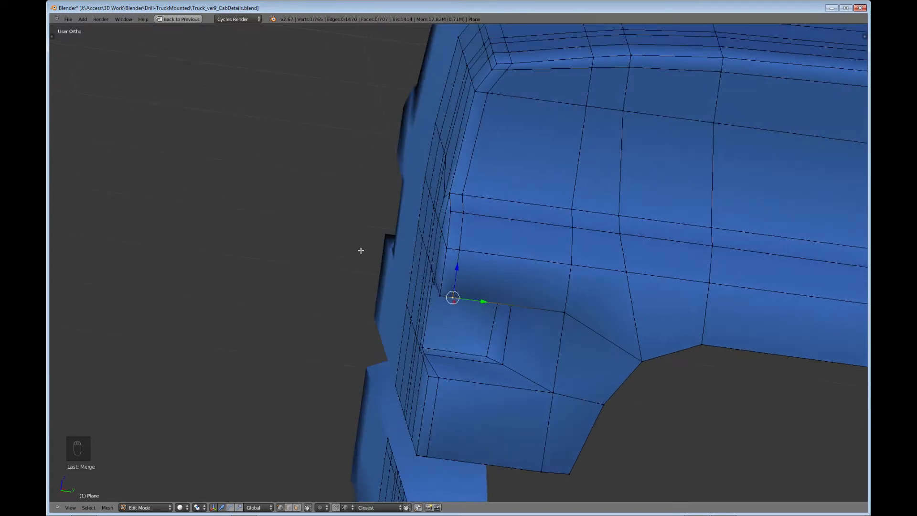
scroll(444, 320, up, 3)
shift+middle_drag(475, 322, 515, 176)
scroll(494, 223, up, 2)
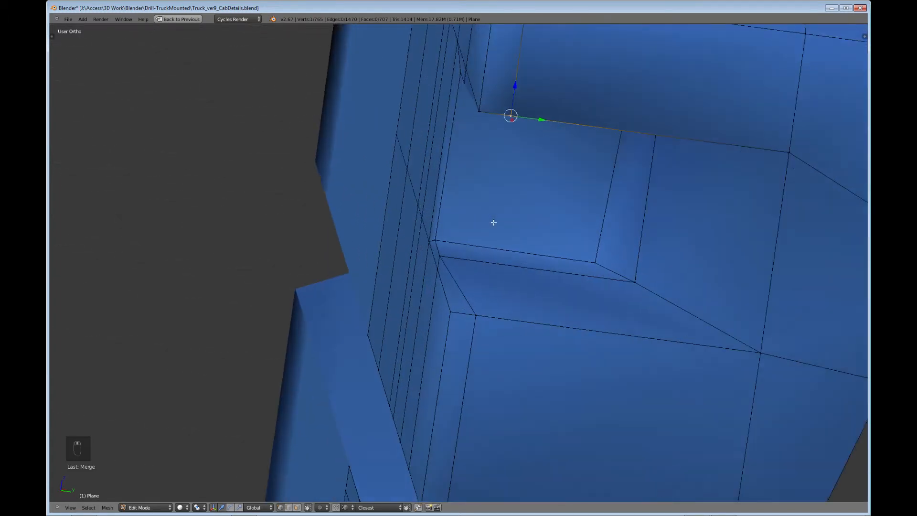
right_click(439, 256)
key(g)
key(y)
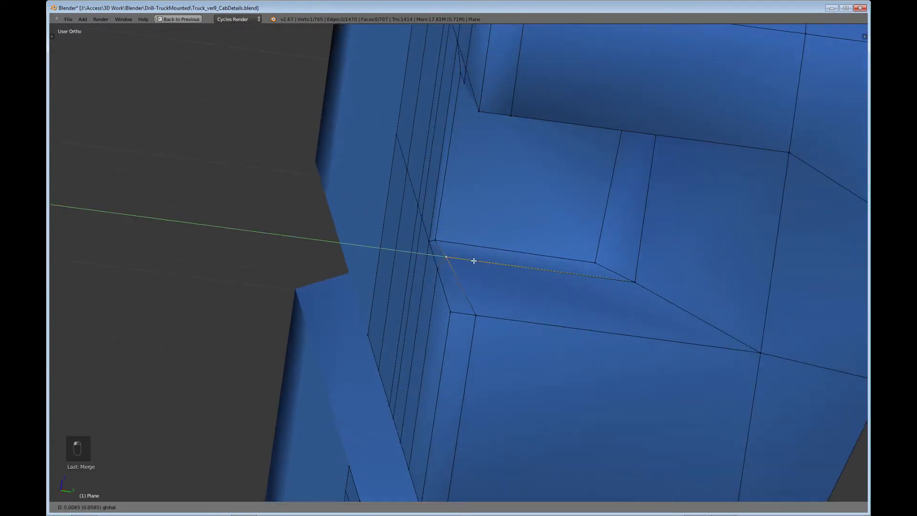
click(472, 264)
key(g)
key(y)
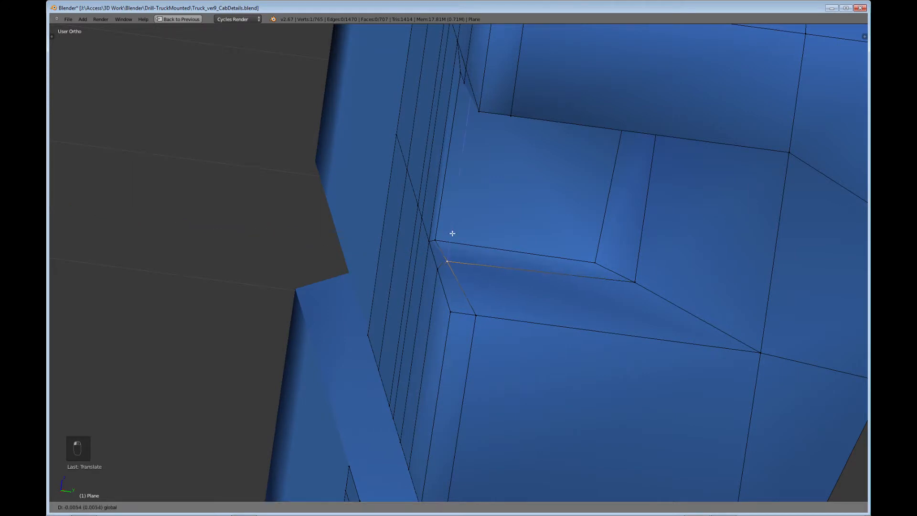
click(452, 233)
middle_drag(452, 233, 485, 330)
drag(499, 312, 486, 284)
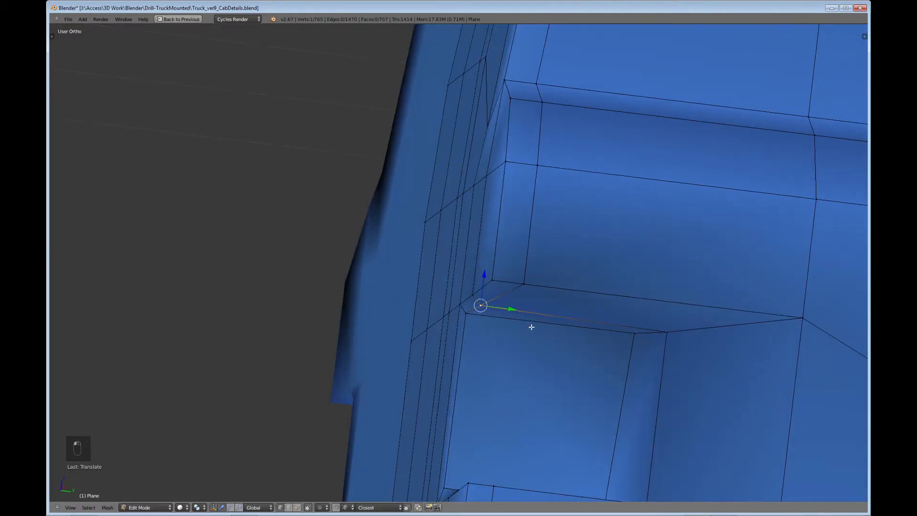
Step: Examine the headlight recess and the whole cab front from several angles for the shape of the surface
middle_drag(531, 323, 486, 331)
scroll(485, 332, down, 7)
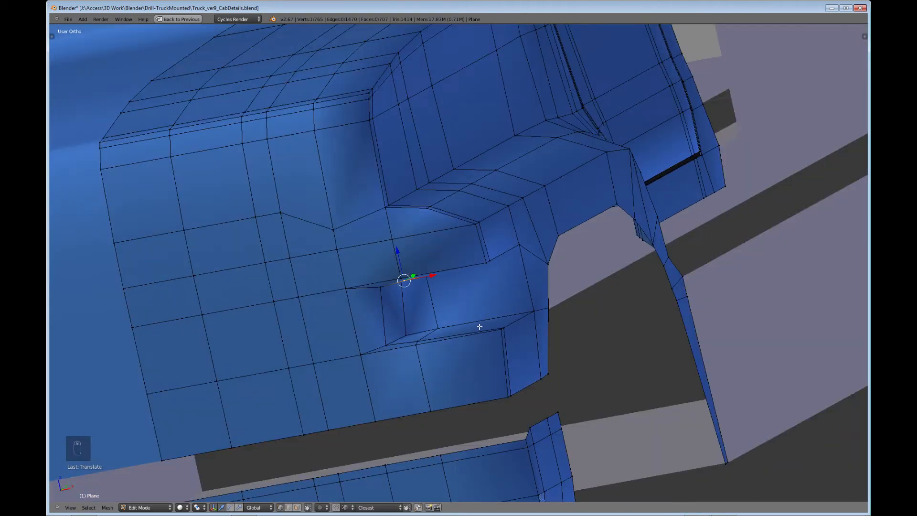
middle_drag(194, 314, 386, 285)
middle_drag(440, 280, 521, 290)
scroll(454, 299, up, 4)
scroll(475, 309, down, 2)
scroll(435, 303, down, 2)
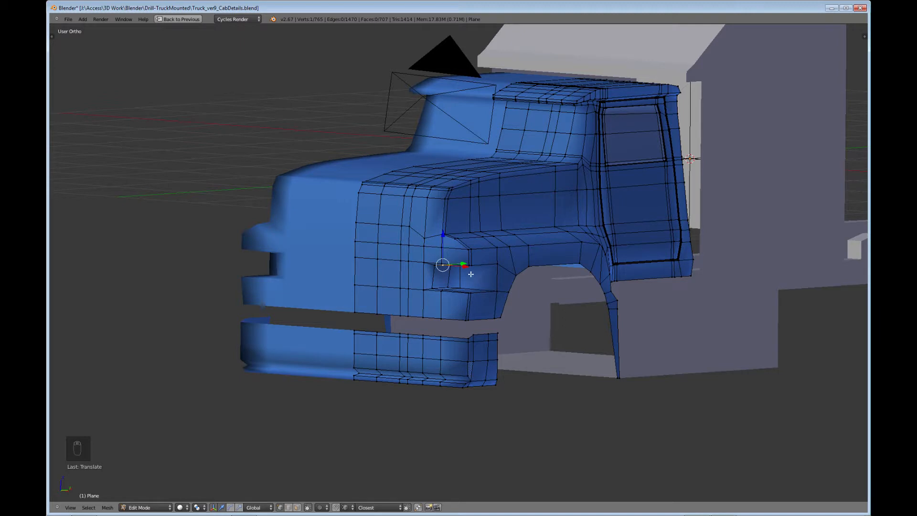
middle_drag(471, 274, 448, 287)
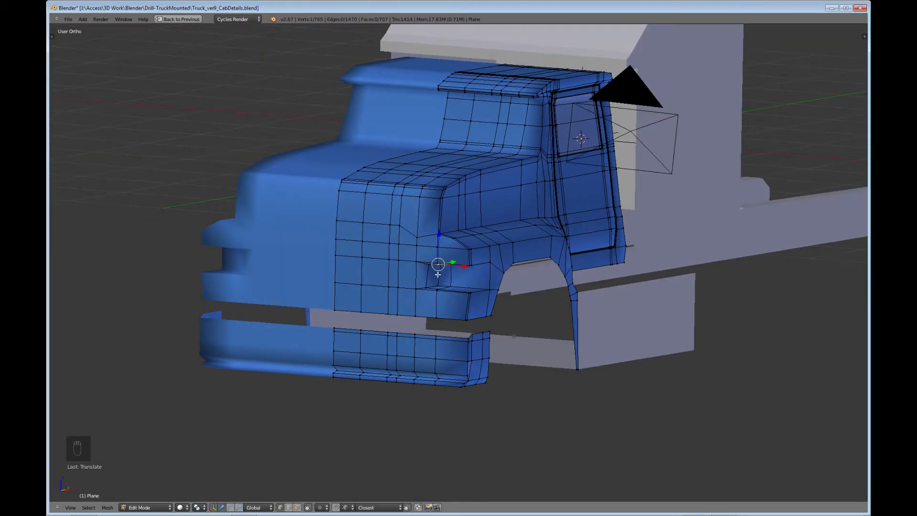
Step: Leave Edit Mode, remove the cab's Subdivision Surface modifier and apply its Mirror modifier
key(Tab)
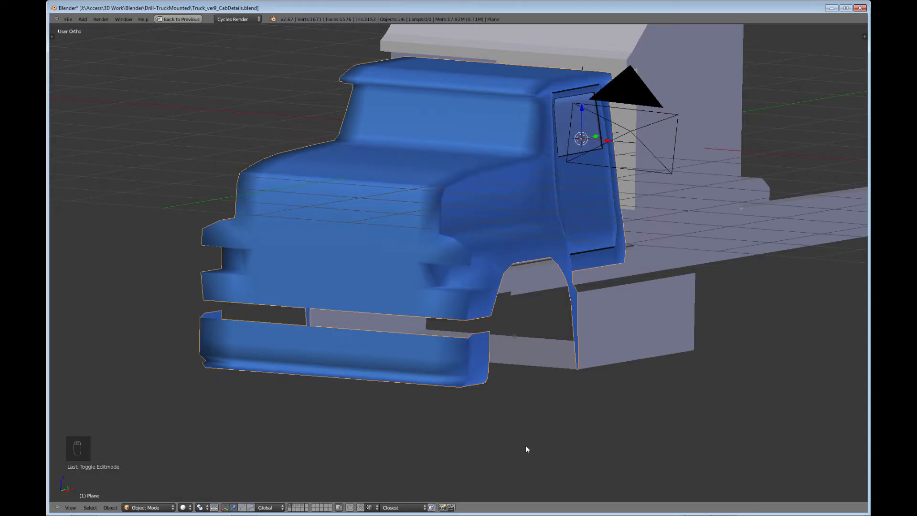
mouse_move(557, 515)
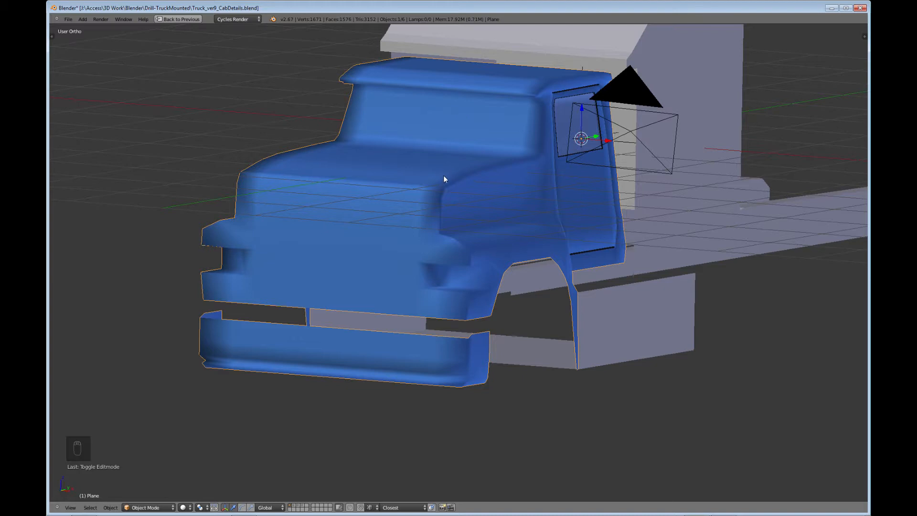
key(ctrl+Up)
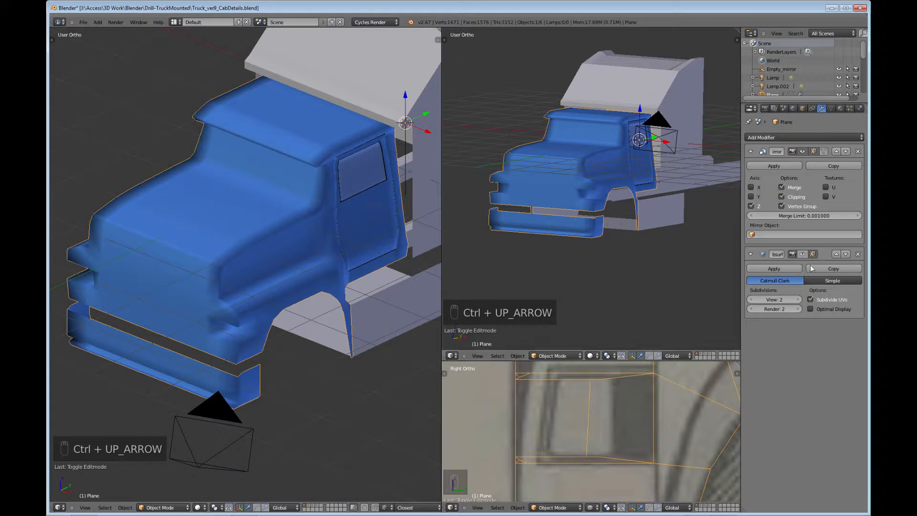
click(858, 255)
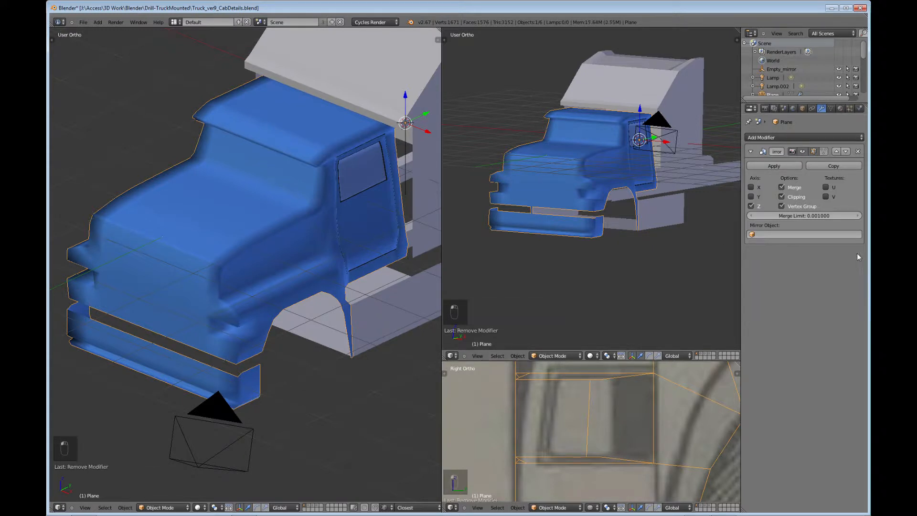
click(774, 167)
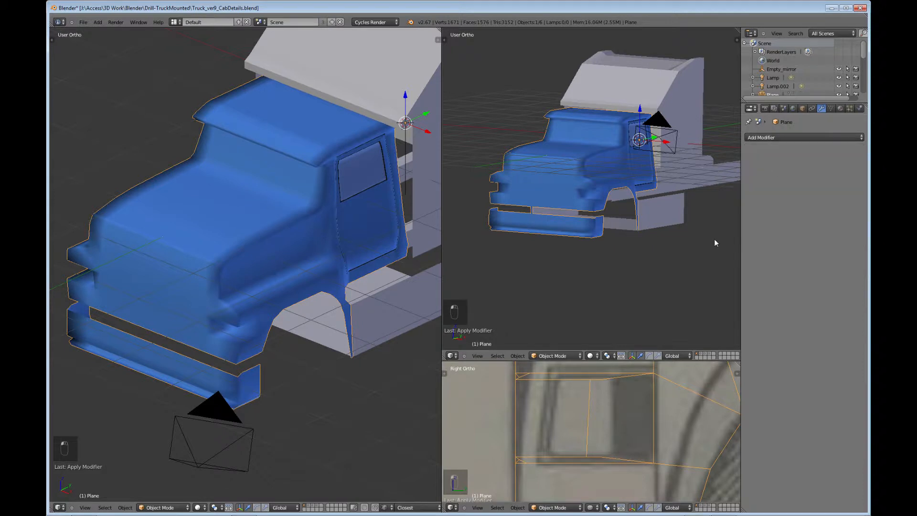
Step: Maximize the 3D view on the cab's windshield and hood and enter Edit Mode on the full mesh
middle_drag(315, 287, 276, 287)
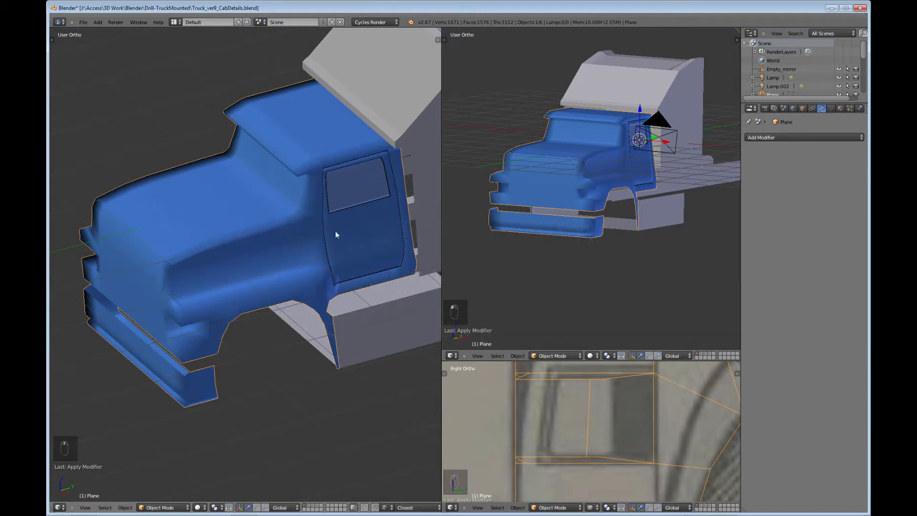
middle_drag(341, 249, 283, 130)
middle_drag(317, 294, 280, 294)
scroll(248, 264, up, 2)
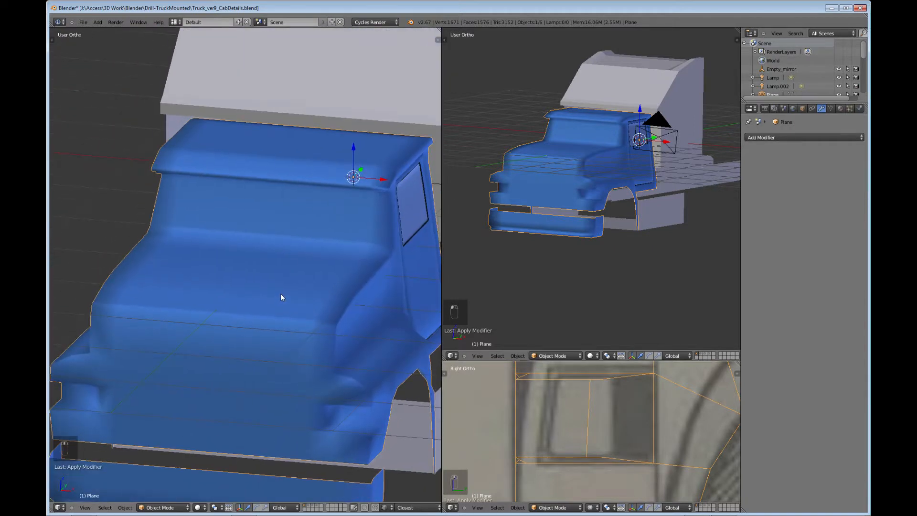
key(ctrl+Up)
middle_drag(426, 222, 432, 230)
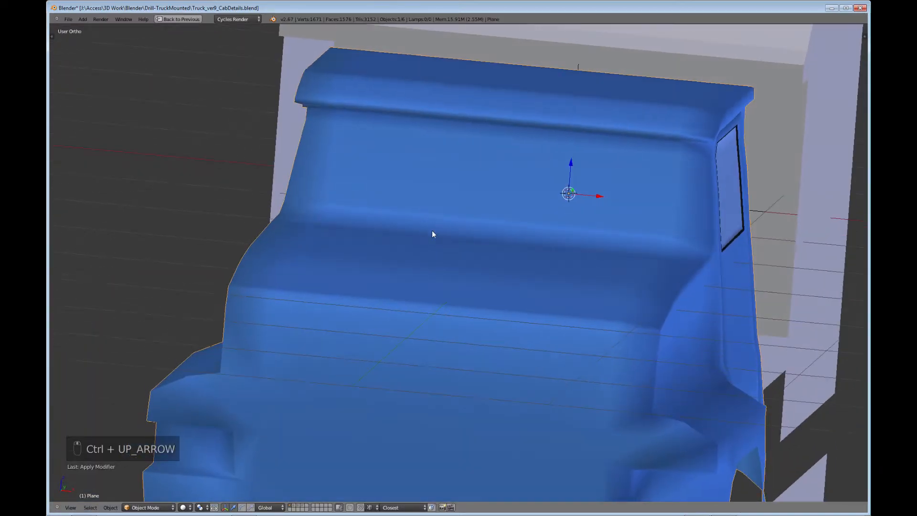
scroll(432, 230, up, 2)
shift+middle_drag(471, 206, 400, 304)
key(Tab)
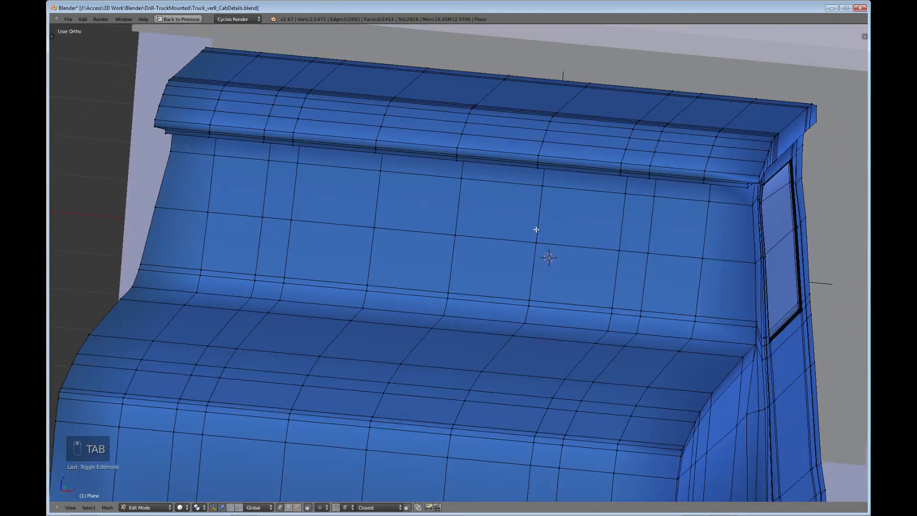
scroll(512, 242, down, 3)
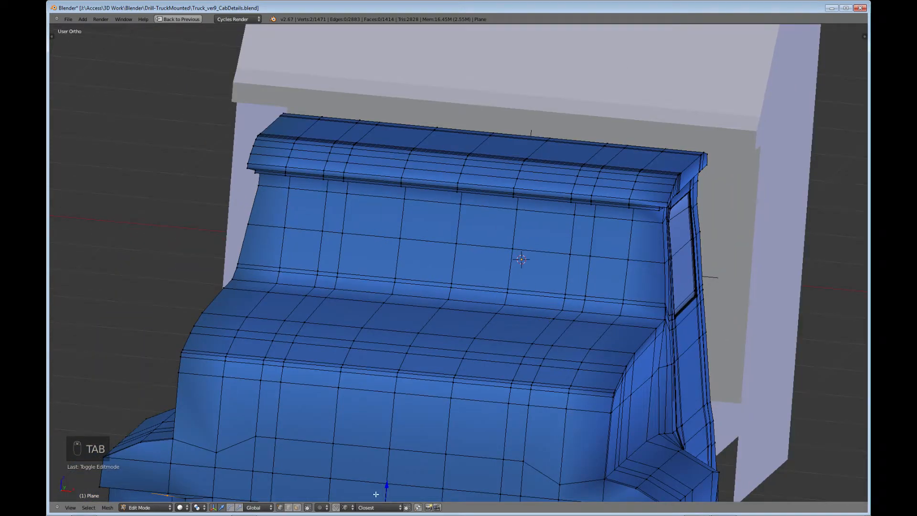
Step: In face select mode, circle-select all the windshield faces across the full cab width between the roof visor and the hood
click(297, 508)
mouse_move(433, 297)
middle_down()
mouse_move(449, 271)
mouse_move(448, 279)
mouse_move(485, 250)
middle_up()
key(c)
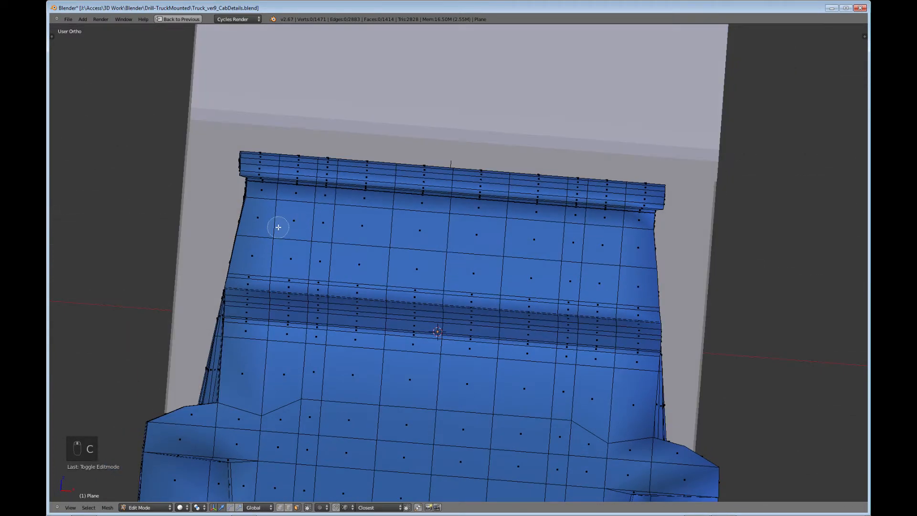
mouse_move(262, 225)
mouse_down()
mouse_move(301, 206)
mouse_move(549, 235)
mouse_move(536, 225)
mouse_move(612, 231)
mouse_move(624, 272)
mouse_move(332, 269)
mouse_move(266, 256)
mouse_up()
right_click(318, 235)
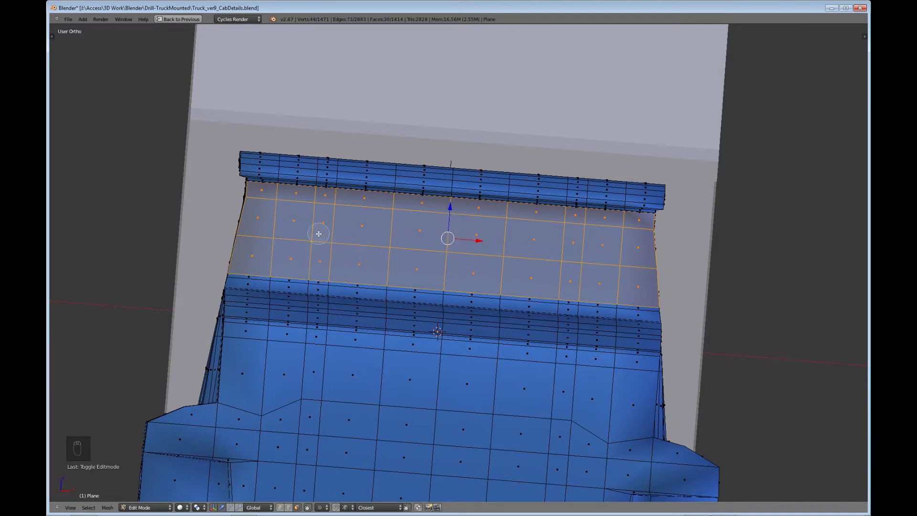
Step: Check the windshield face selection from the front corner and side, and maximize the right orthographic view over the reference image
middle_drag(321, 234, 498, 313)
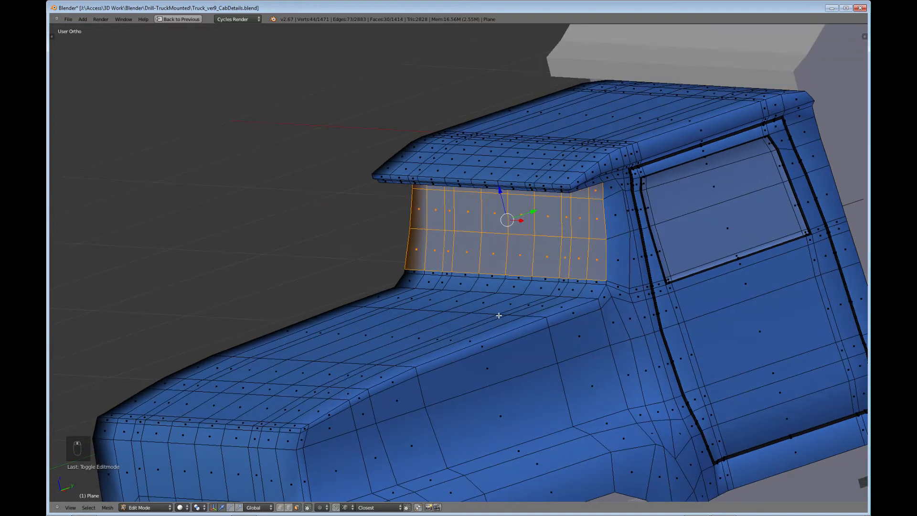
middle_drag(498, 257, 564, 310)
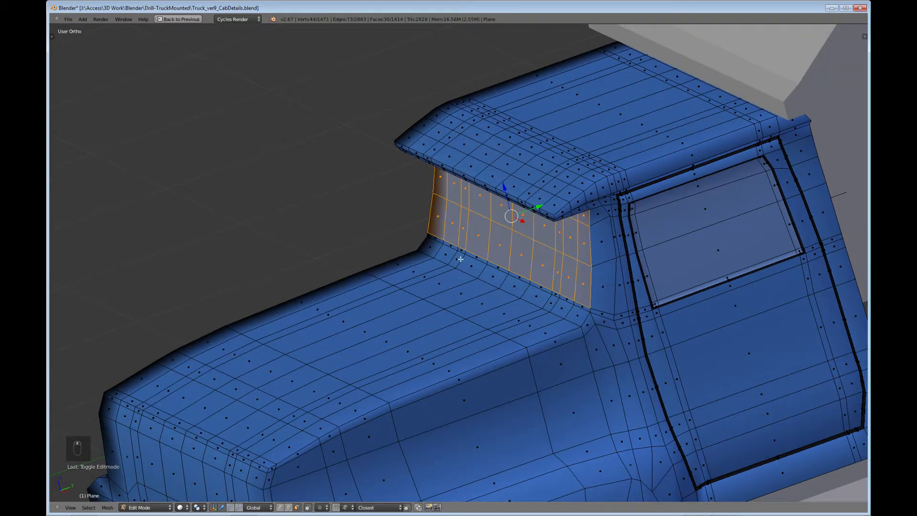
middle_drag(444, 262, 359, 266)
key(ctrl+Up)
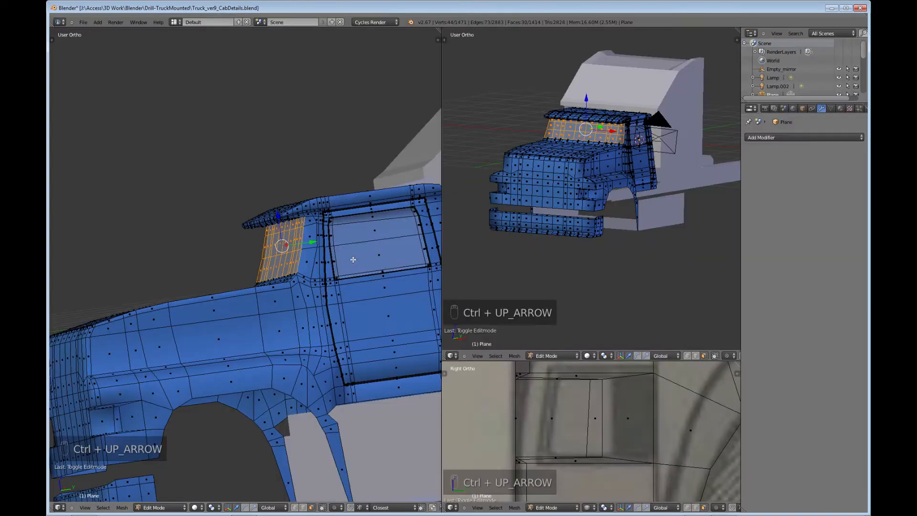
key(ctrl+Up)
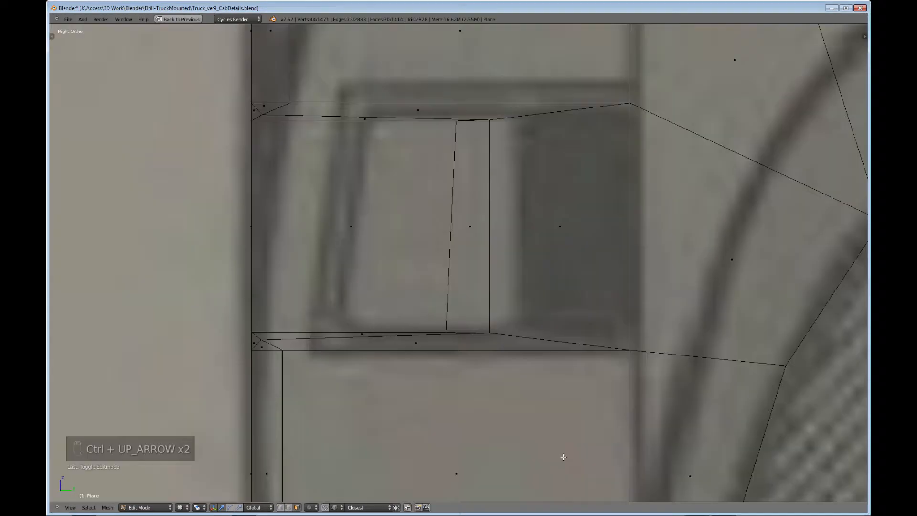
Step: Examine the cab's hood, windshield and roof outline against the side and front reference images with nothing left selected
scroll(549, 344, down, 6)
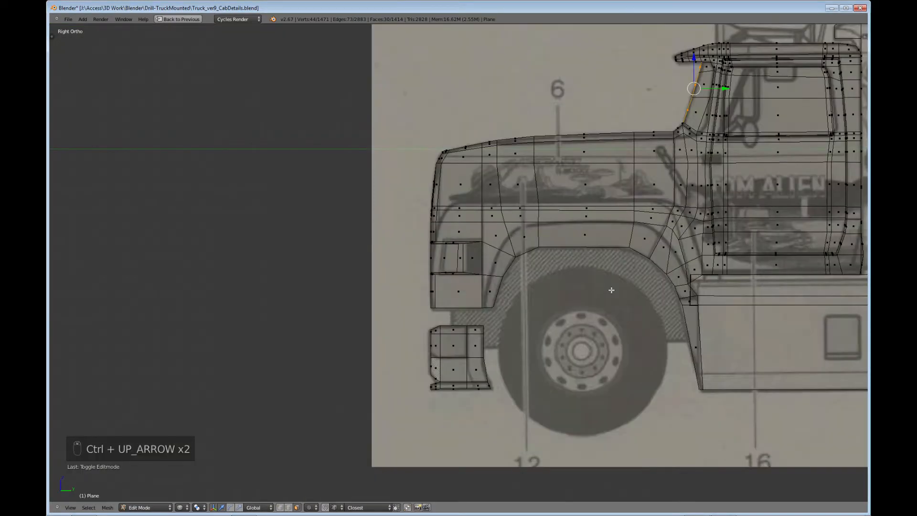
shift+middle_drag(625, 263, 412, 374)
scroll(401, 369, up, 3)
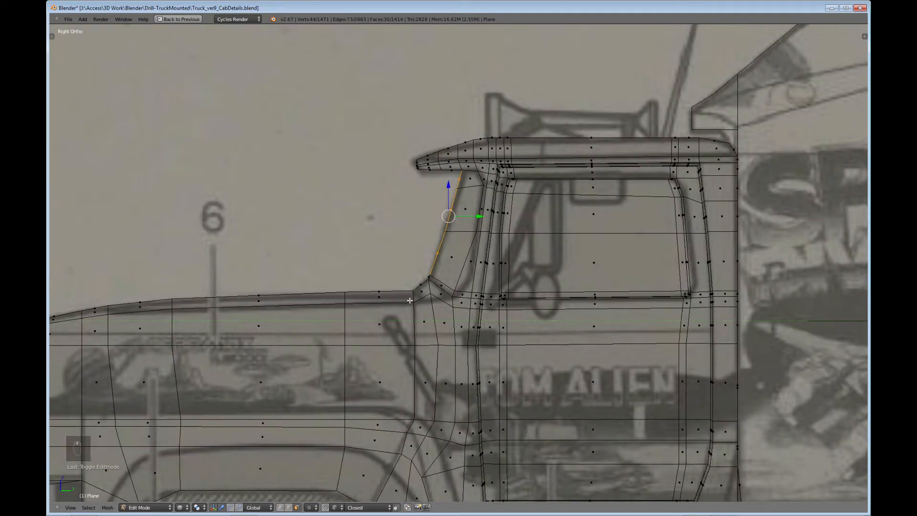
scroll(424, 325, down, 4)
scroll(439, 328, up, 3)
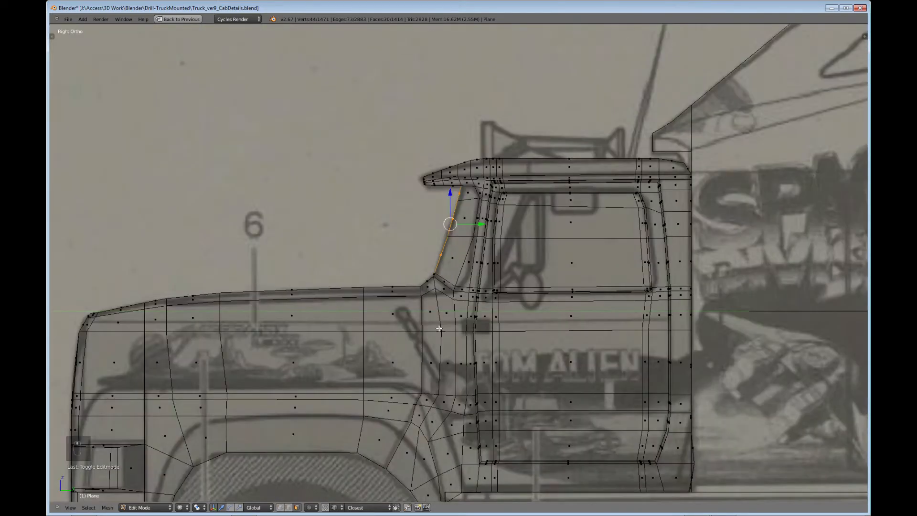
key(ctrl+Up)
key(ctrl+Up)
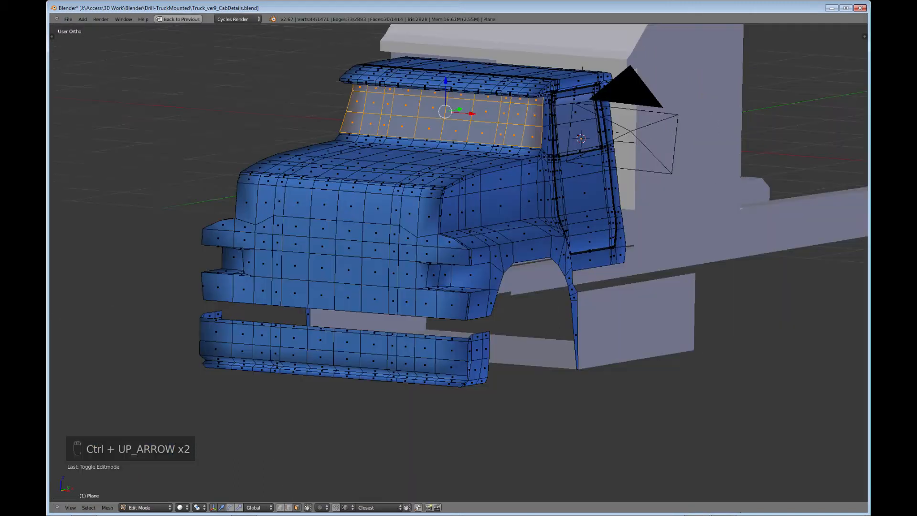
key(KP_1)
key(z)
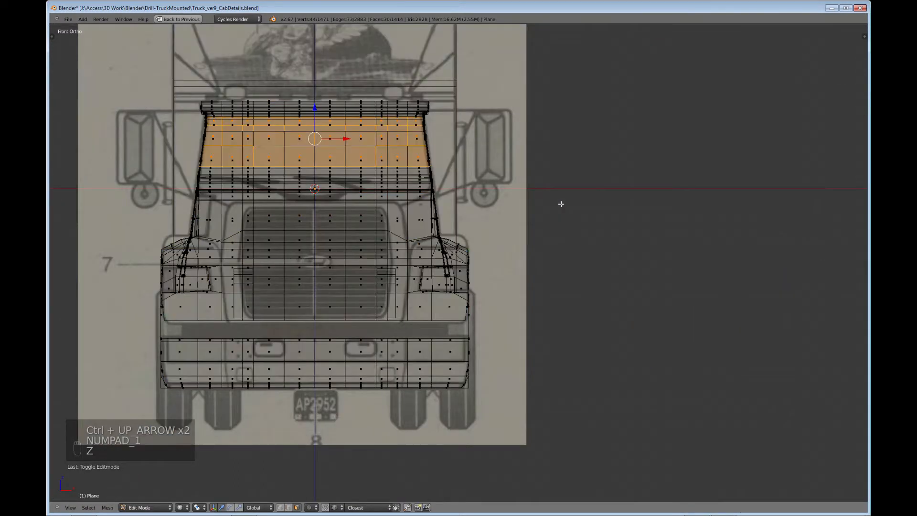
scroll(568, 199, up, 2)
key(a)
shift+middle_drag(394, 179, 692, 284)
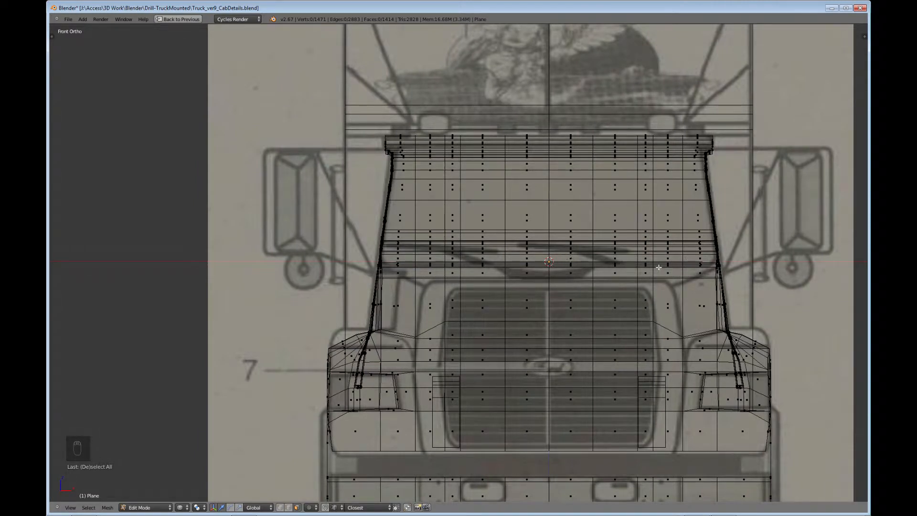
Step: Inspect the hood face near the windshield base in wireframe from the side, front and an oblique angle
right_click(700, 245)
key(ctrl+Up)
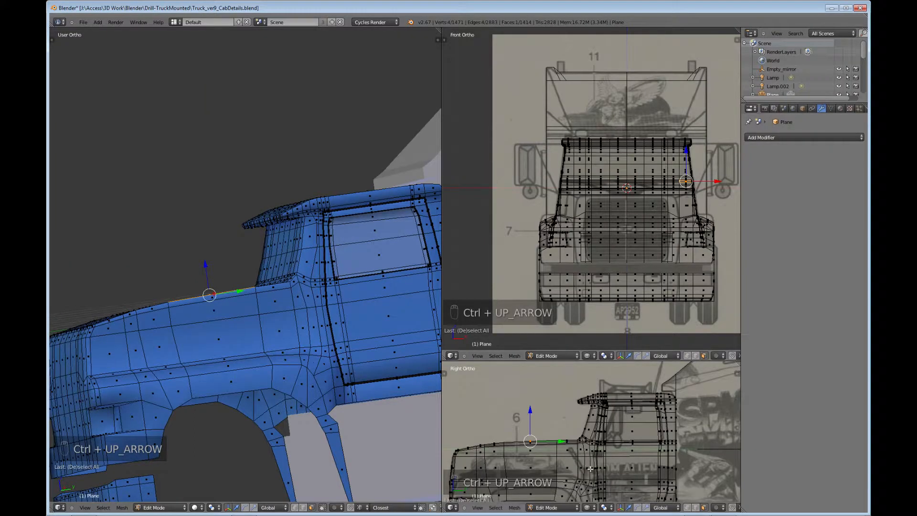
key(ctrl+Up)
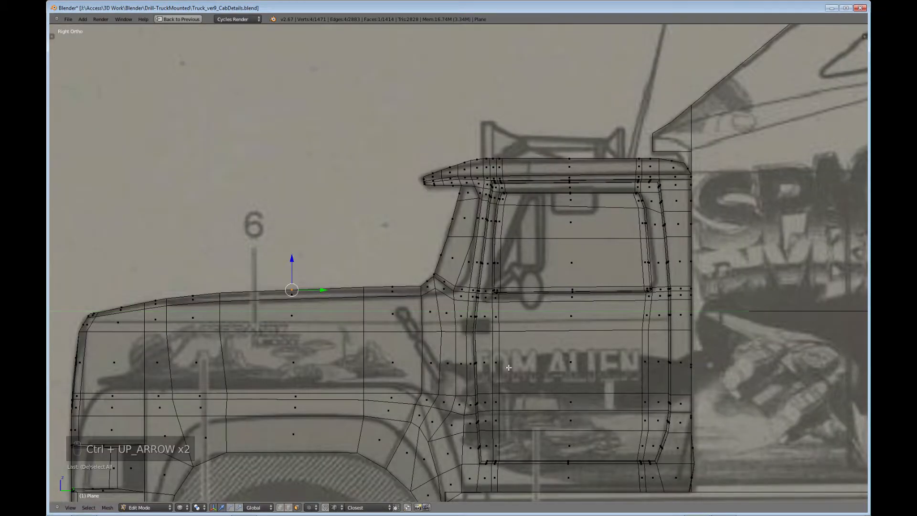
scroll(508, 367, up, 2)
shift+middle_drag(428, 376, 567, 322)
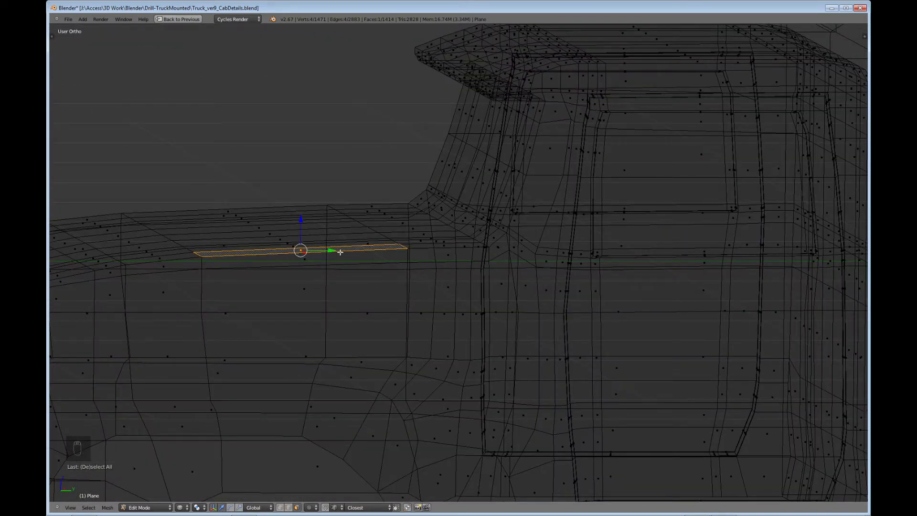
middle_drag(305, 251, 499, 257)
key(KP_1)
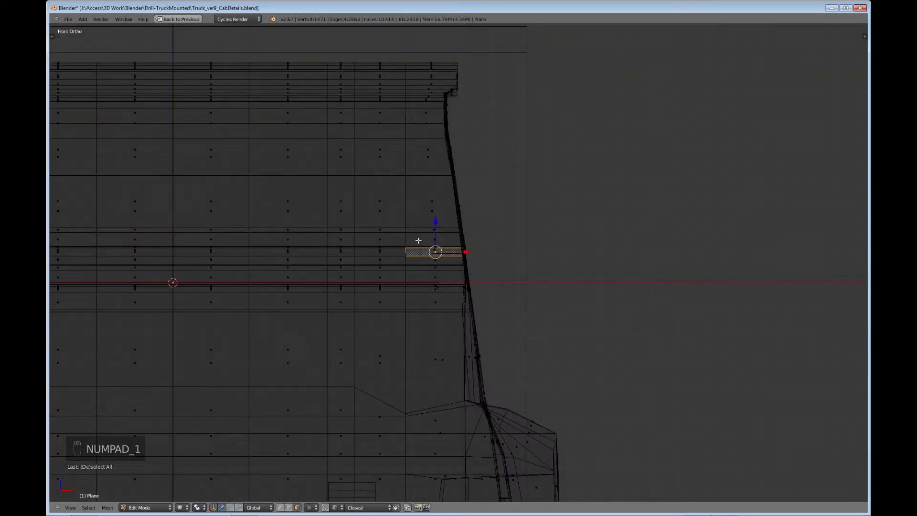
middle_drag(450, 268, 420, 262)
key(ctrl+Up)
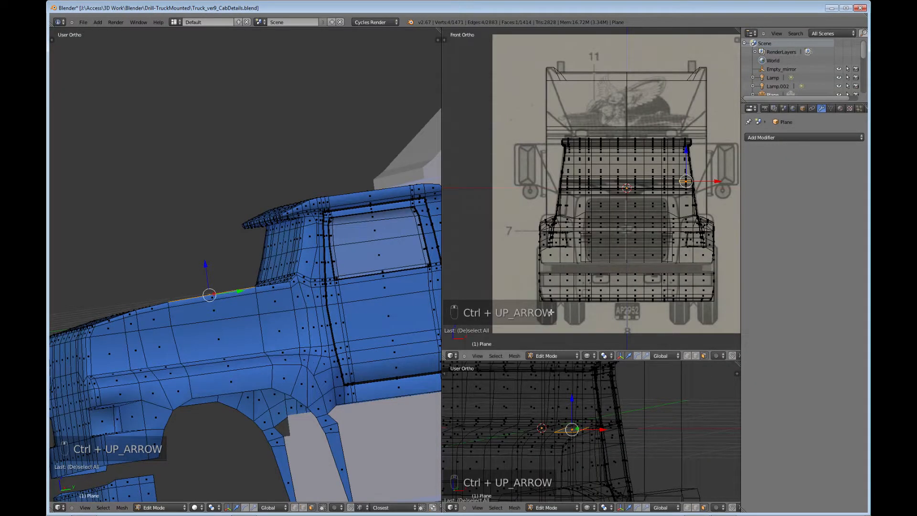
key(ctrl+Up)
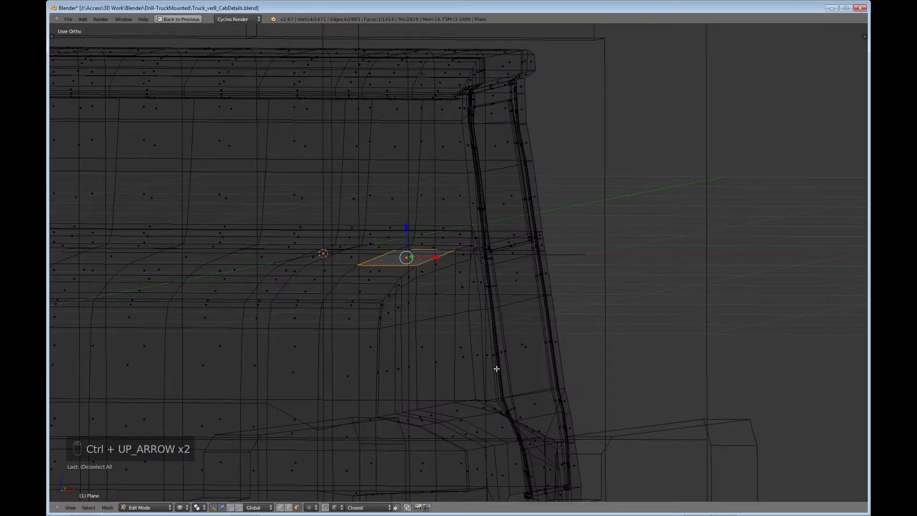
Step: In vertex select mode, select the cowl's two side vertices below the windshield's lower corners and lower them slightly in side view
key(KP_3)
scroll(478, 349, up, 5)
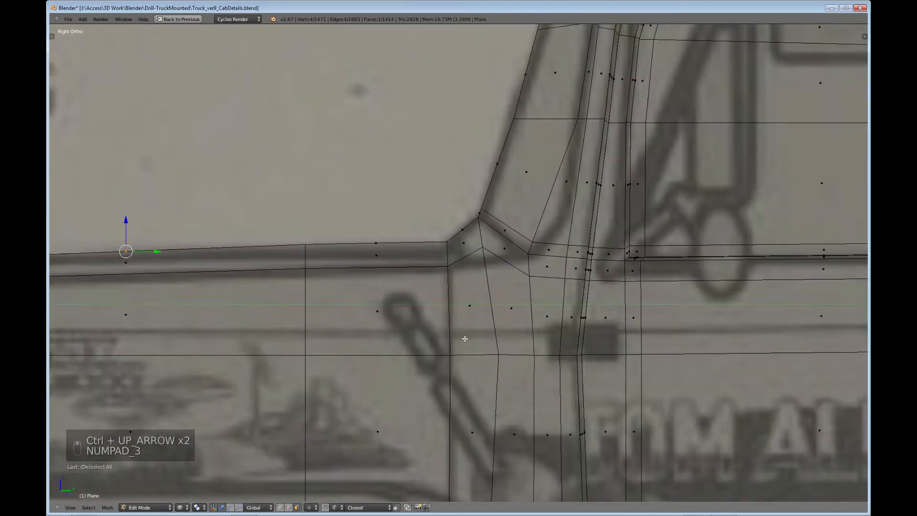
click(281, 507)
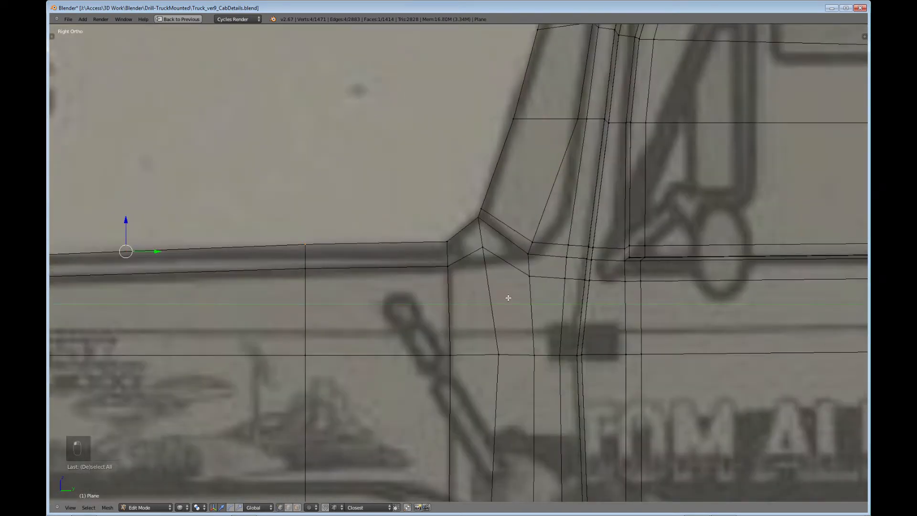
scroll(508, 298, down, 3)
right_click(479, 264)
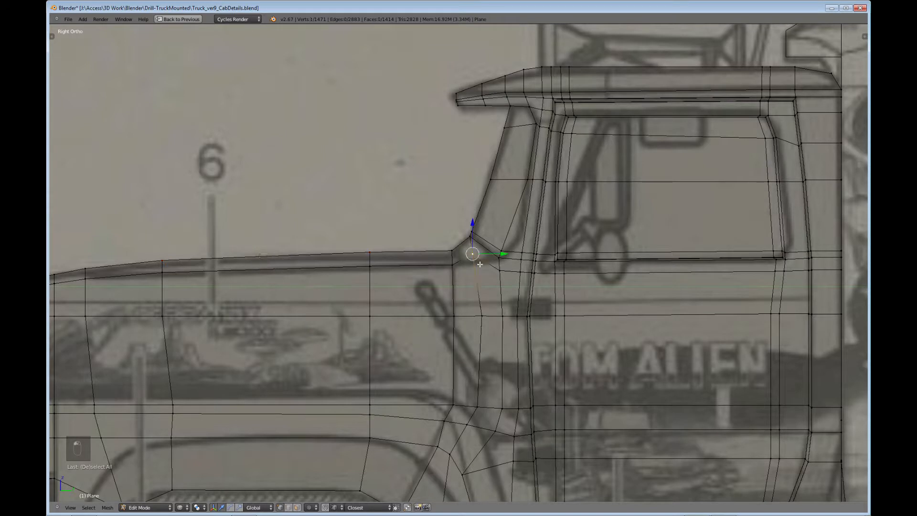
key(b)
drag(479, 270, 476, 234)
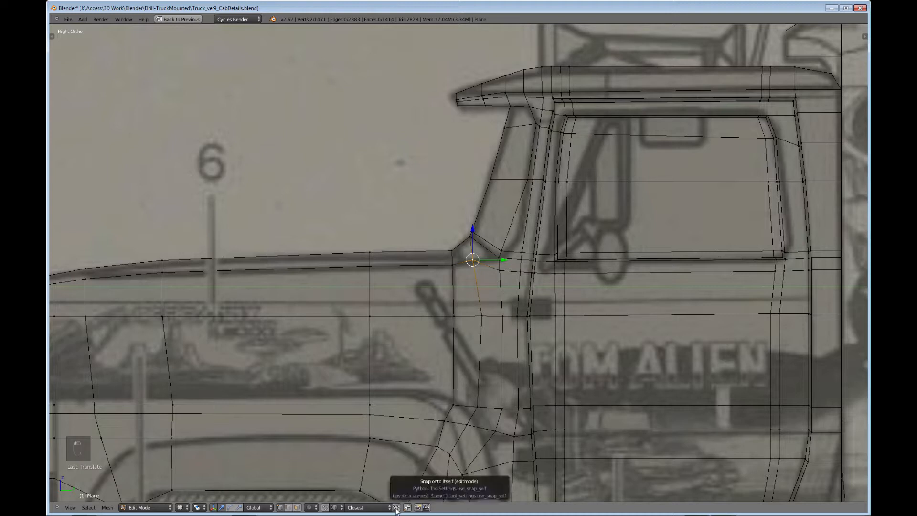
Step: Check the two cowl side vertices in 3D, then lower them a little further to follow the reference line
middle_drag(496, 286, 468, 318)
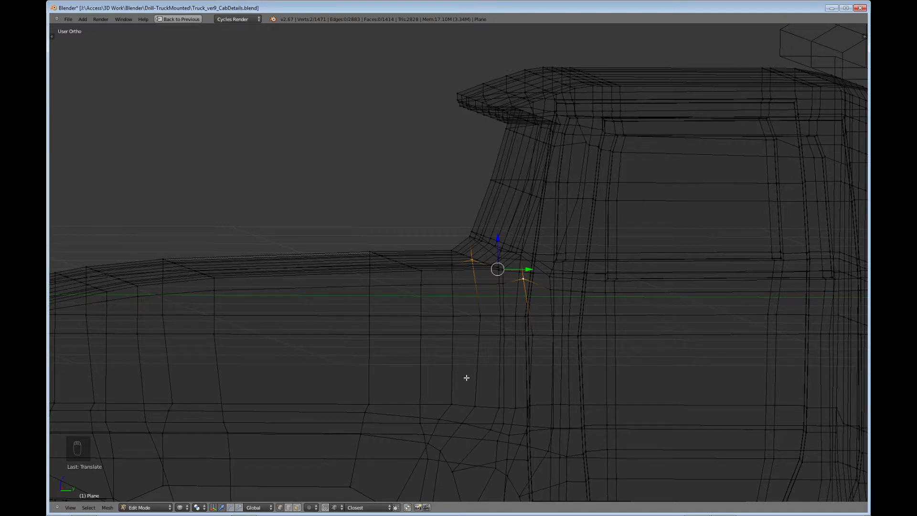
key(z)
key(z)
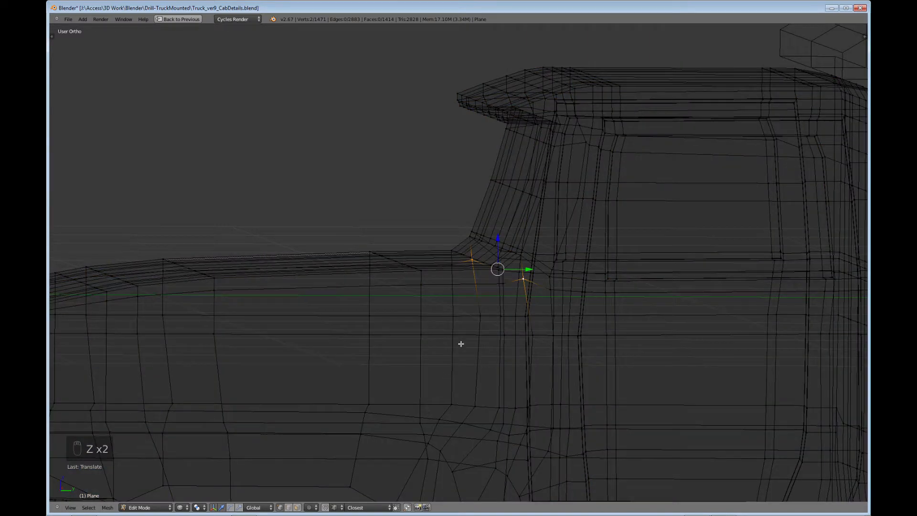
key(KP_3)
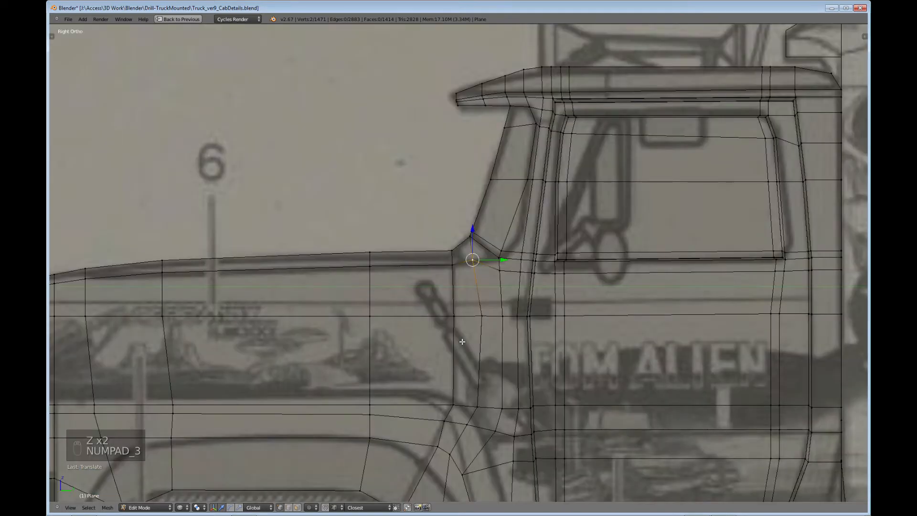
scroll(463, 342, up, 3)
shift+middle_drag(498, 300, 428, 332)
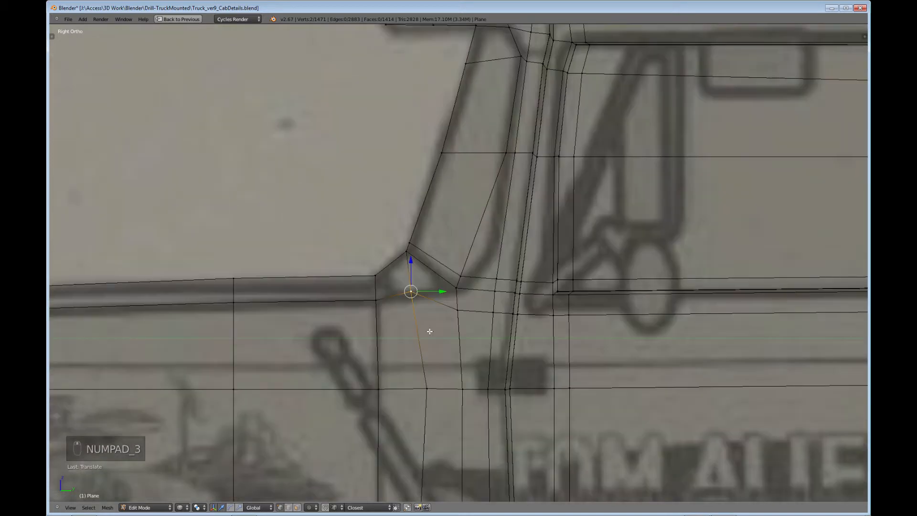
scroll(427, 332, up, 2)
drag(391, 280, 392, 287)
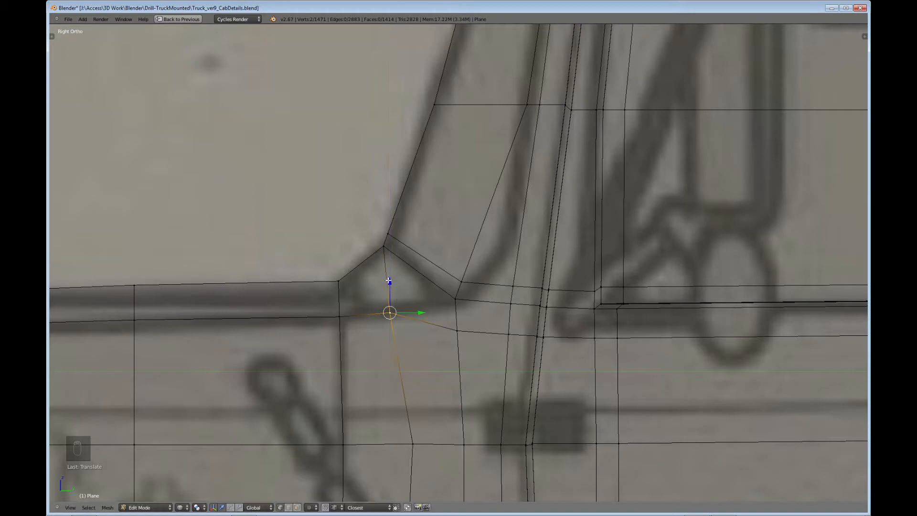
Step: Select the row of vertices along the hood's rear top edge and move it back toward the windshield base
scroll(388, 280, down, 3)
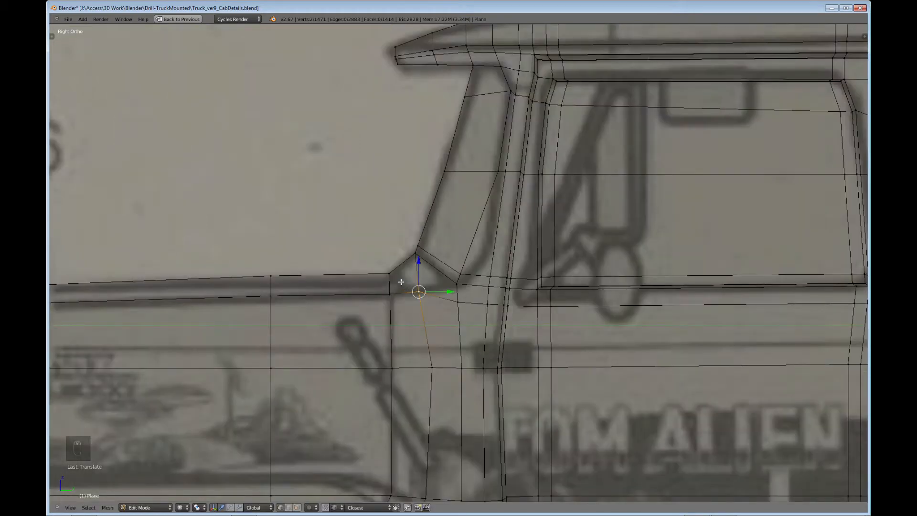
key(b)
drag(385, 269, 430, 277)
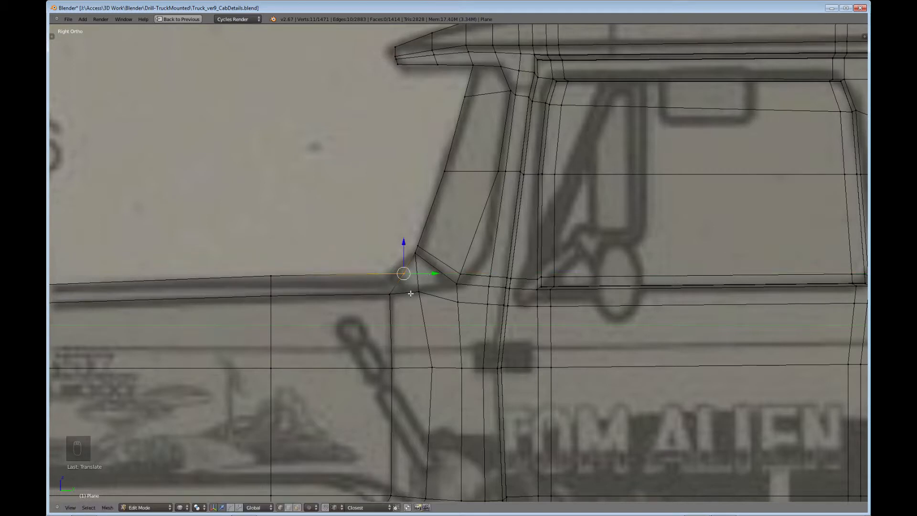
scroll(419, 281, down, 3)
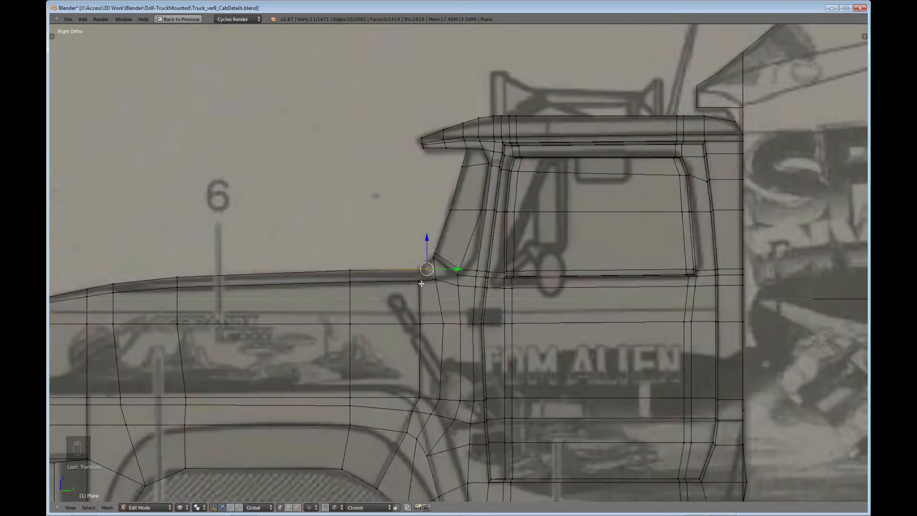
middle_drag(421, 283, 450, 302)
Step: In face select mode, clear the selection and circle-select the faces around one upper corner of the windshield in front wireframe view
key(ctrl+Up)
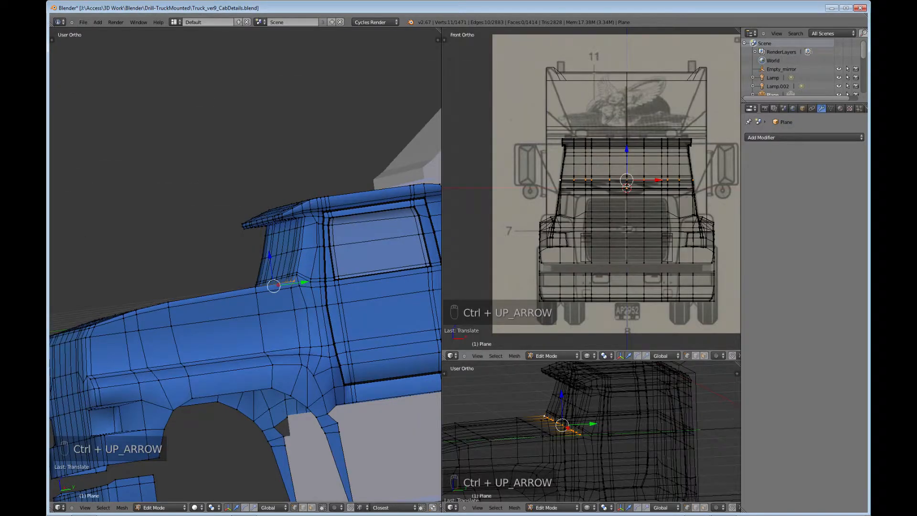
key(ctrl+Up)
scroll(458, 263, up, 2)
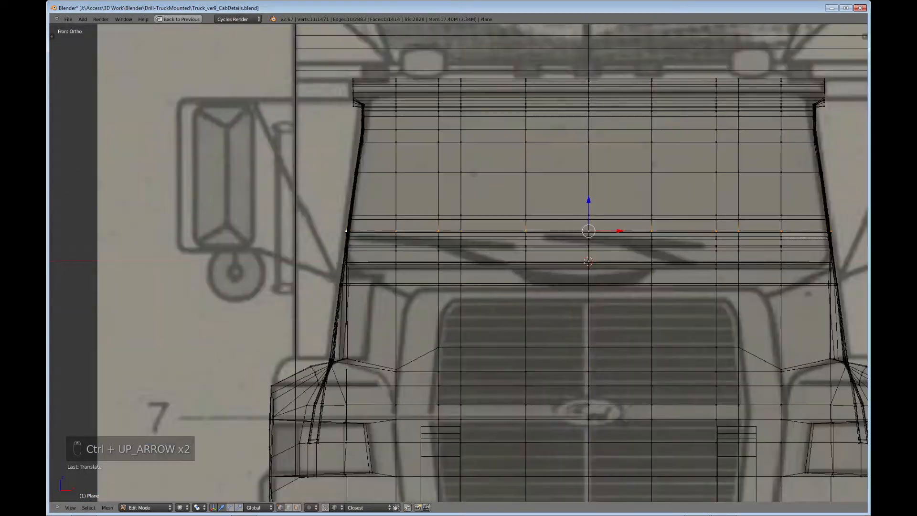
shift+middle_drag(588, 231, 468, 302)
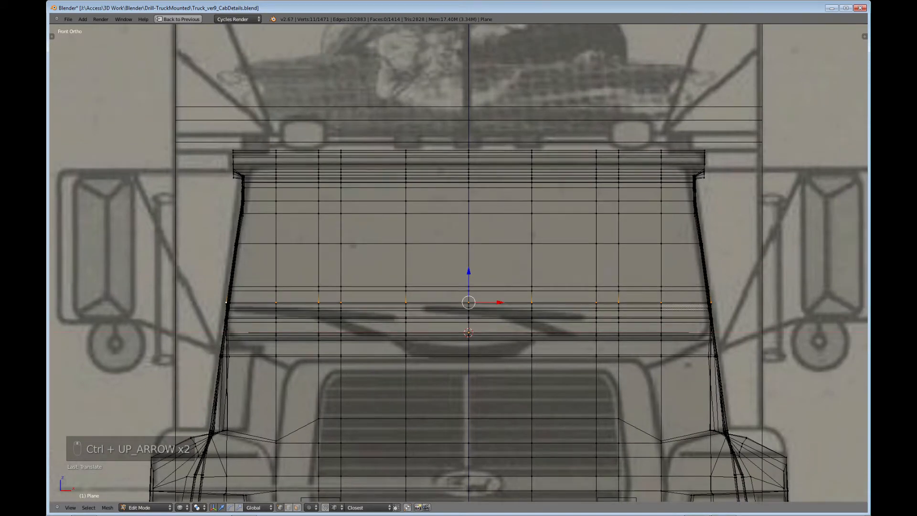
key(a)
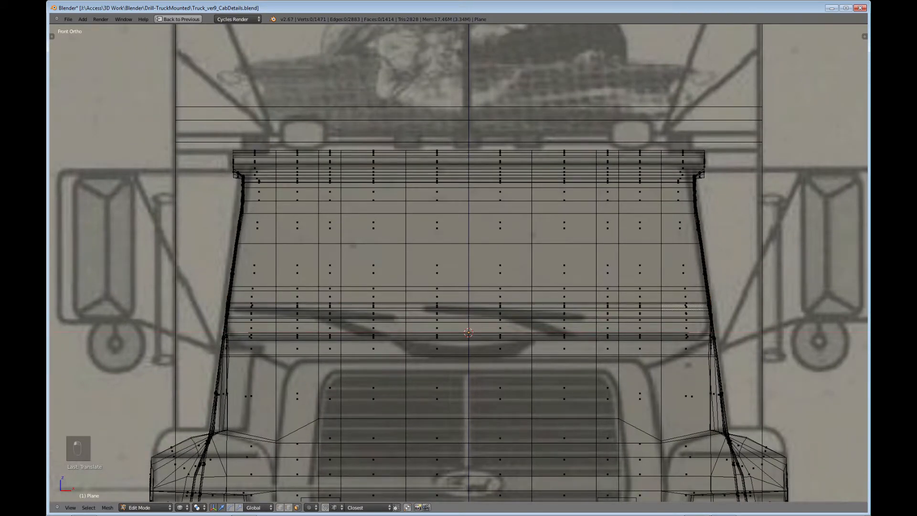
right_click(297, 222)
key(c)
click(264, 218)
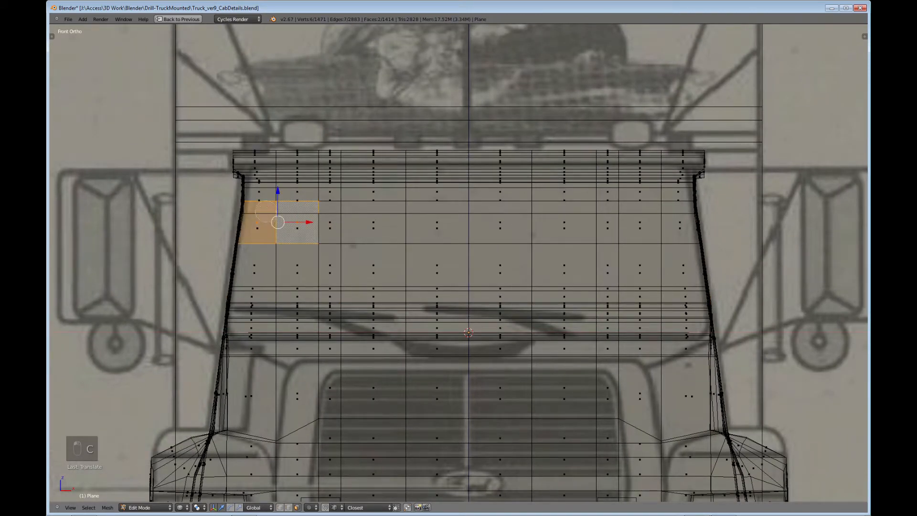
drag(265, 211, 349, 196)
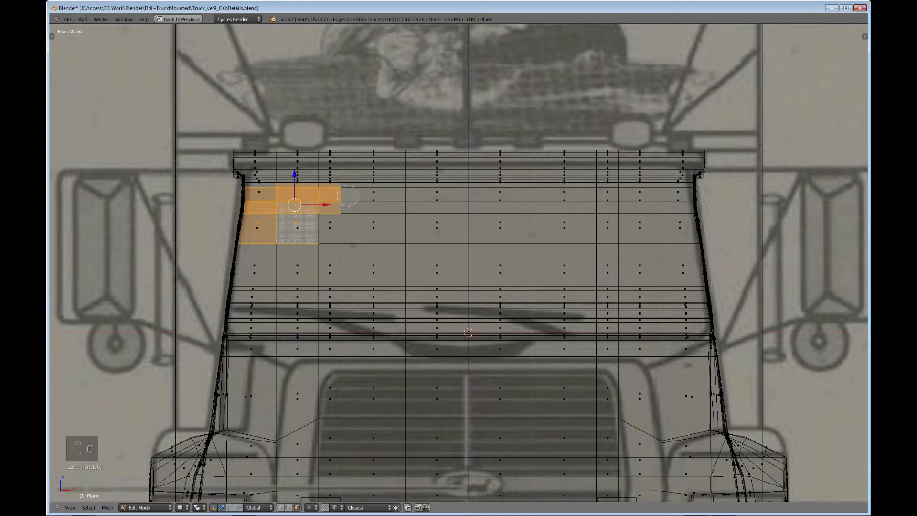
right_click(348, 197)
Step: Deselect the faces picked through on the cab's rear wall, keeping only the windshield corner faces, and return to the solid front view
key(z)
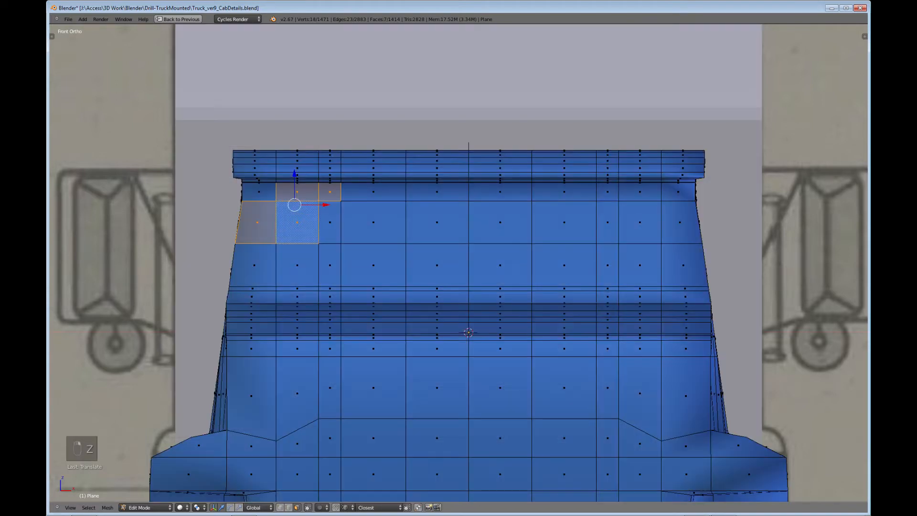
mouse_move(347, 196)
middle_down()
mouse_move(327, 215)
mouse_move(288, 201)
middle_up()
scroll(288, 201, down, 3)
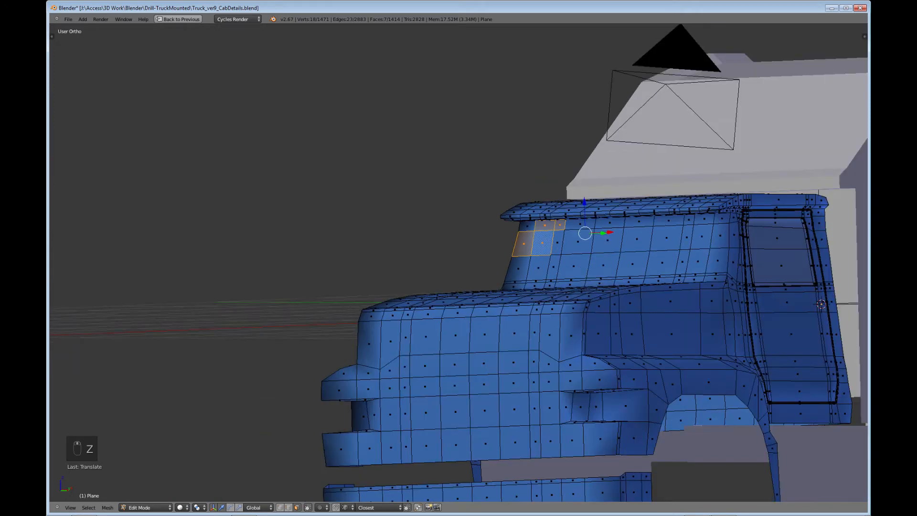
key(z)
key(c)
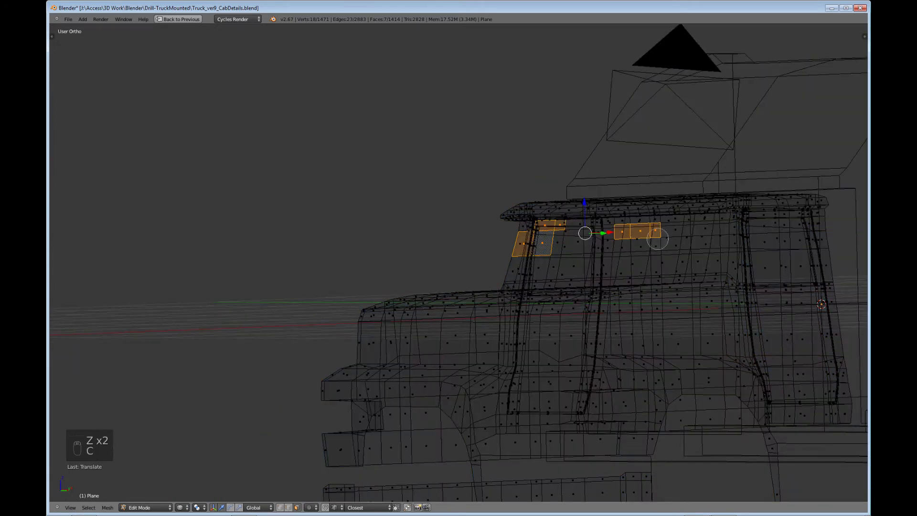
middle_drag(657, 239, 618, 229)
right_click(618, 230)
key(KP_1)
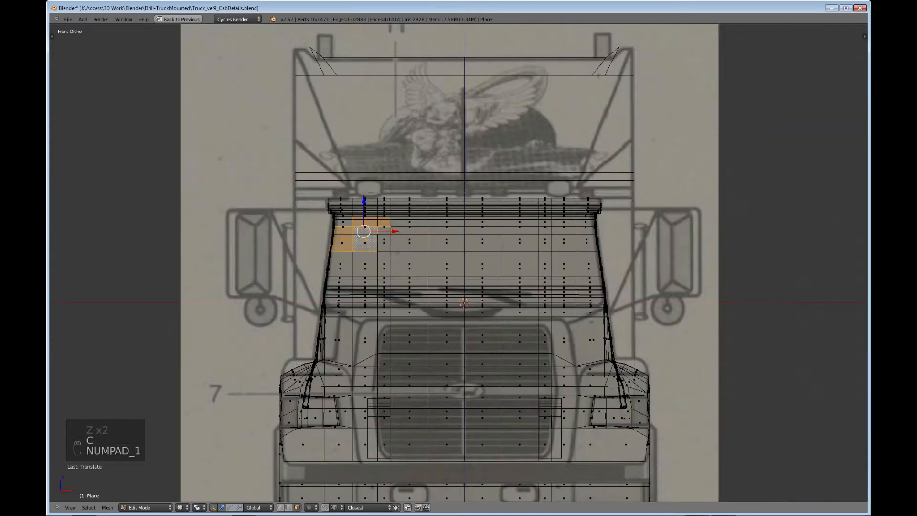
key(z)
scroll(459, 262, up, 2)
scroll(459, 264, up, 2)
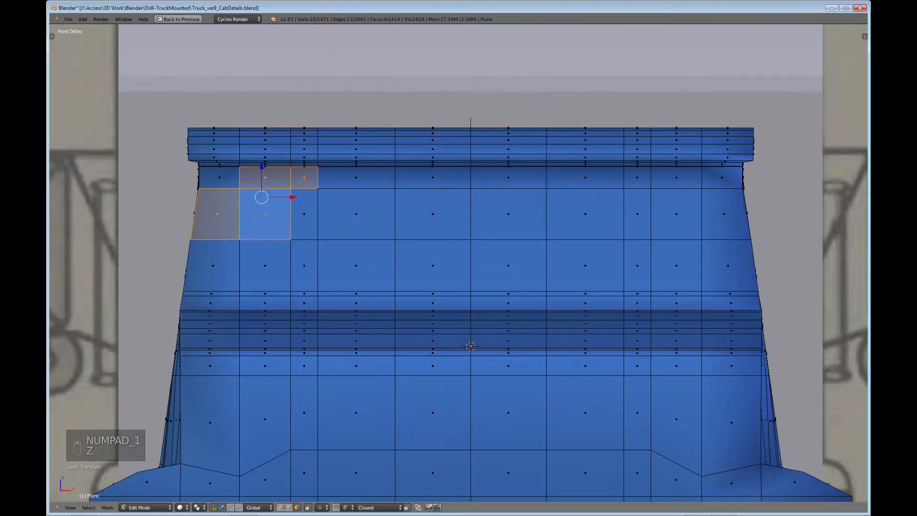
Step: Circle-select the faces across the full width of the windshield down to its base in the solid front view
shift+middle_drag(231, 186, 340, 233)
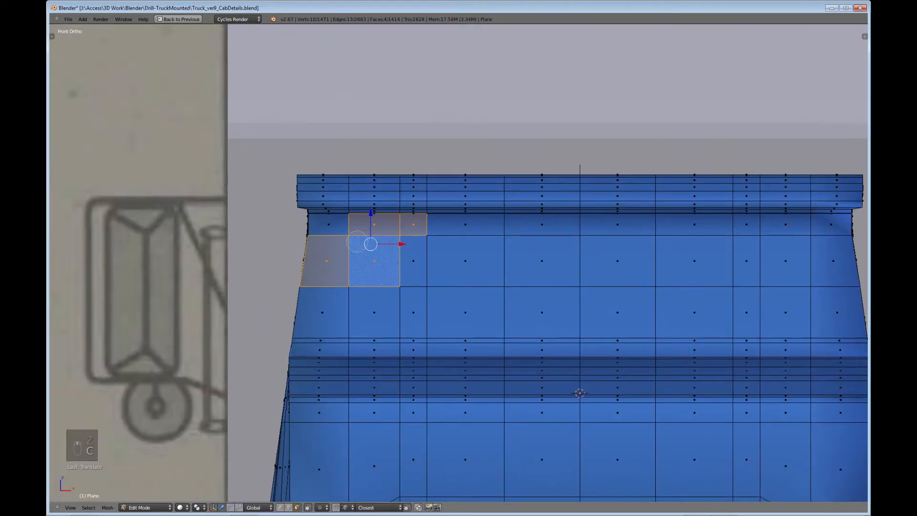
key(c)
mouse_move(340, 232)
mouse_down()
mouse_move(817, 243)
mouse_move(813, 281)
mouse_move(610, 314)
mouse_move(369, 320)
mouse_move(340, 343)
mouse_move(335, 364)
mouse_move(492, 359)
mouse_move(434, 343)
mouse_move(409, 348)
mouse_move(461, 349)
mouse_up()
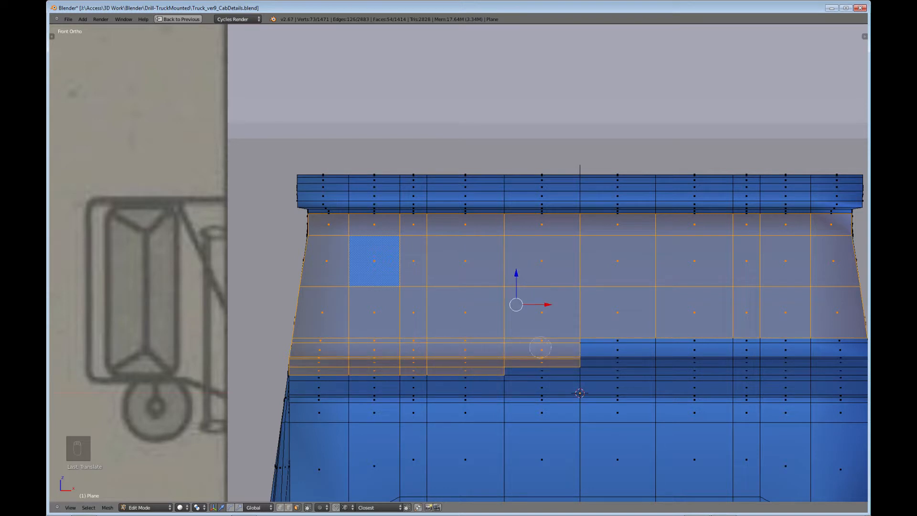
mouse_move(545, 344)
mouse_down()
mouse_move(569, 353)
mouse_move(833, 357)
mouse_move(579, 362)
mouse_up()
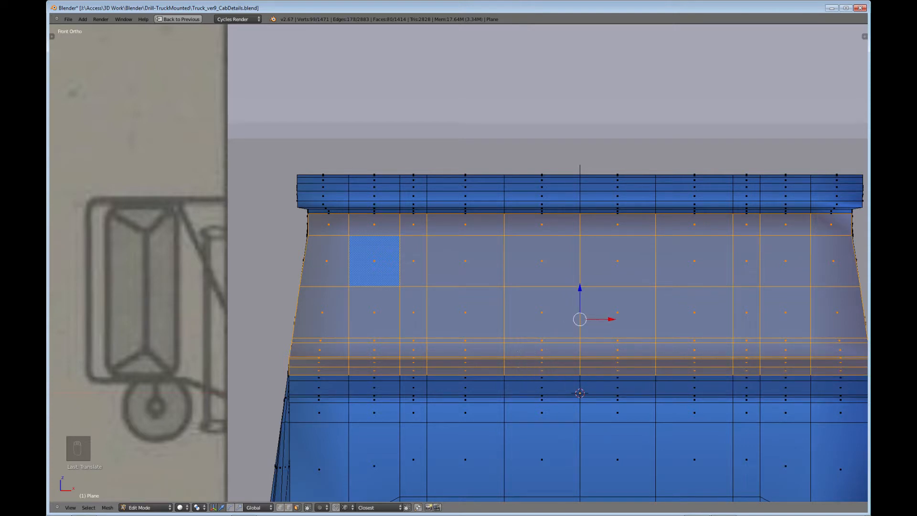
Step: Deselect the hood-top faces picked up by the circle selection, leaving only the windshield faces selected
scroll(518, 359, down, 6)
middle_drag(518, 359, 423, 480)
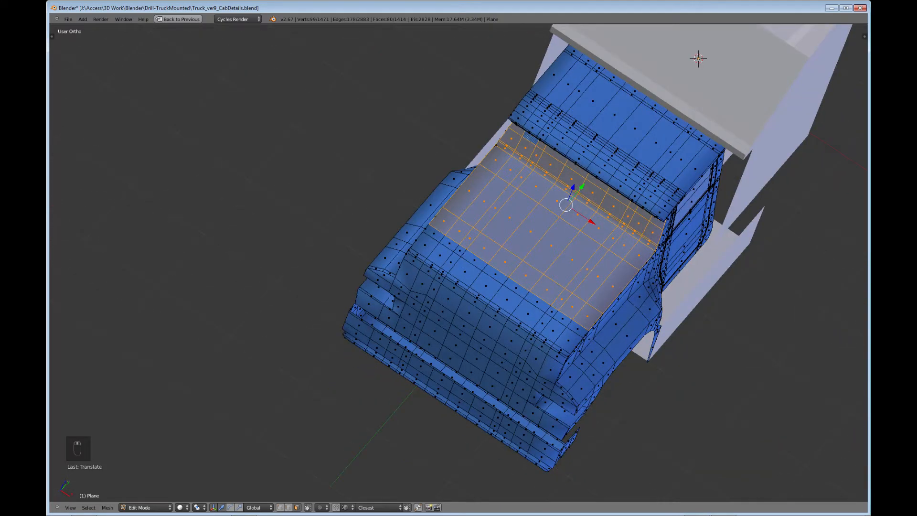
mouse_move(573, 201)
middle_down()
mouse_move(577, 229)
mouse_move(459, 397)
mouse_move(459, 323)
middle_up()
scroll(577, 230, up, 3)
key(c)
mouse_move(406, 128)
middle_down()
mouse_move(400, 139)
mouse_move(613, 278)
middle_up()
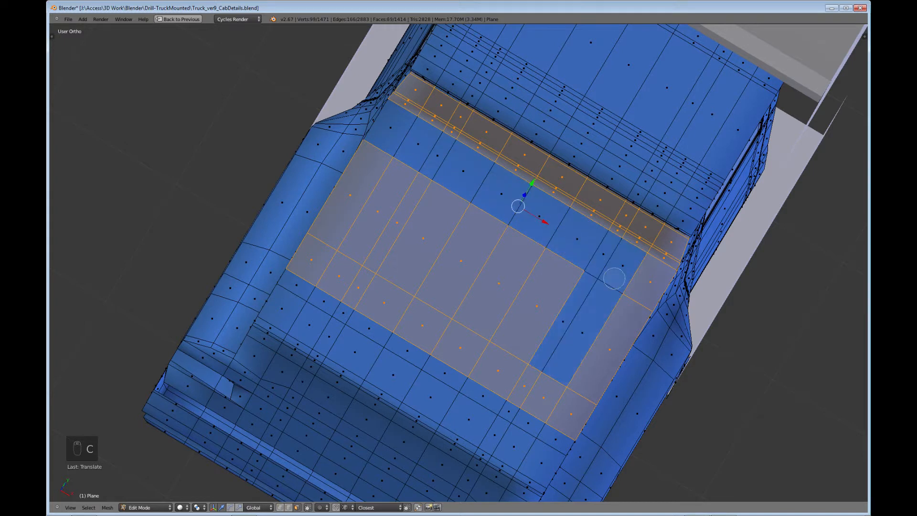
middle_drag(451, 278, 355, 287)
middle_click(570, 414)
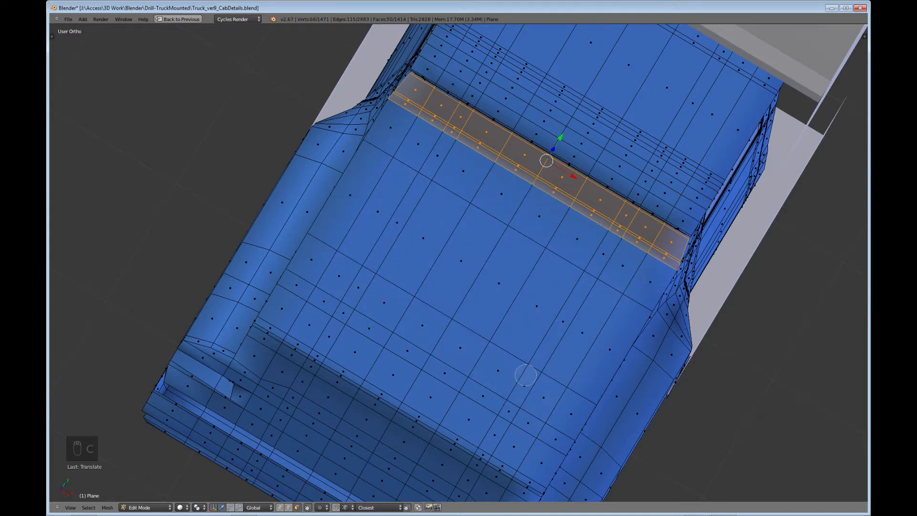
right_click(526, 375)
Step: Extrude the windshield faces in place and scale them down uniformly to about 0.974 to form a thin border
middle_drag(526, 375, 441, 314)
scroll(558, 267, down, 3)
scroll(454, 192, up, 4)
scroll(474, 248, up, 2)
scroll(473, 248, up, 1)
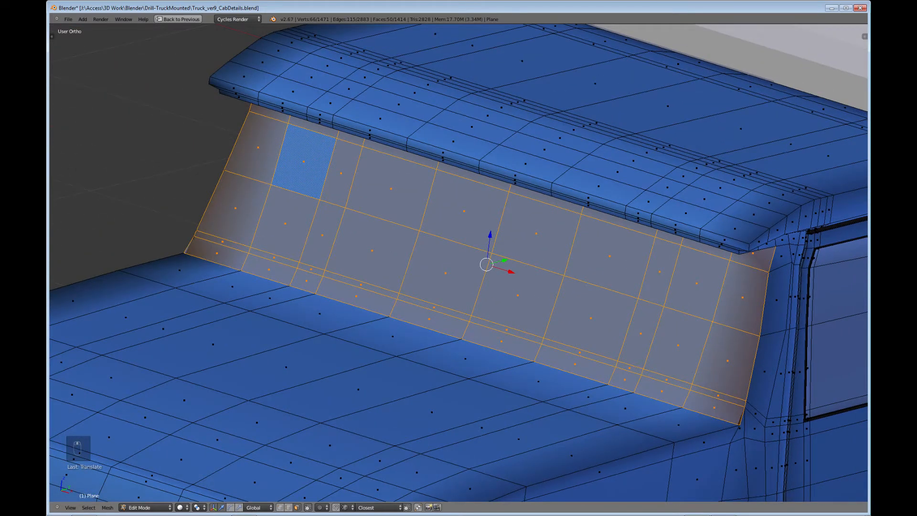
key(e)
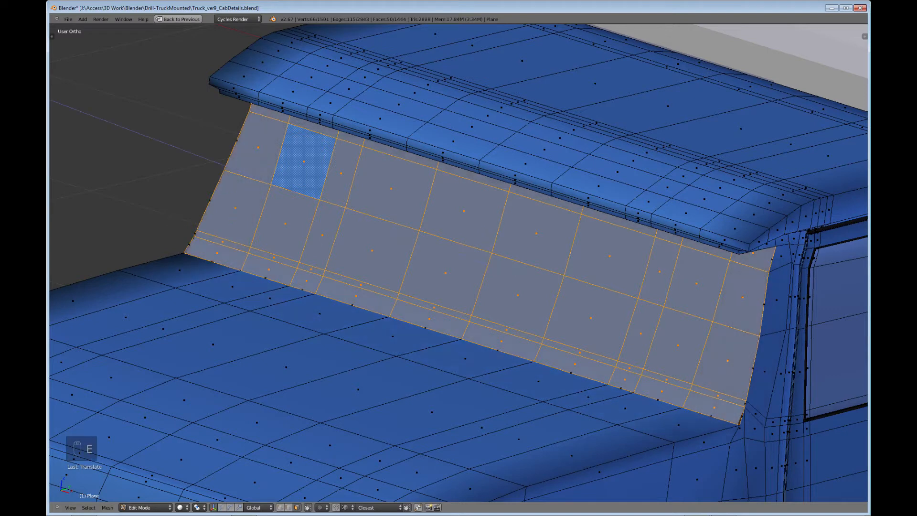
key(Escape)
key(s)
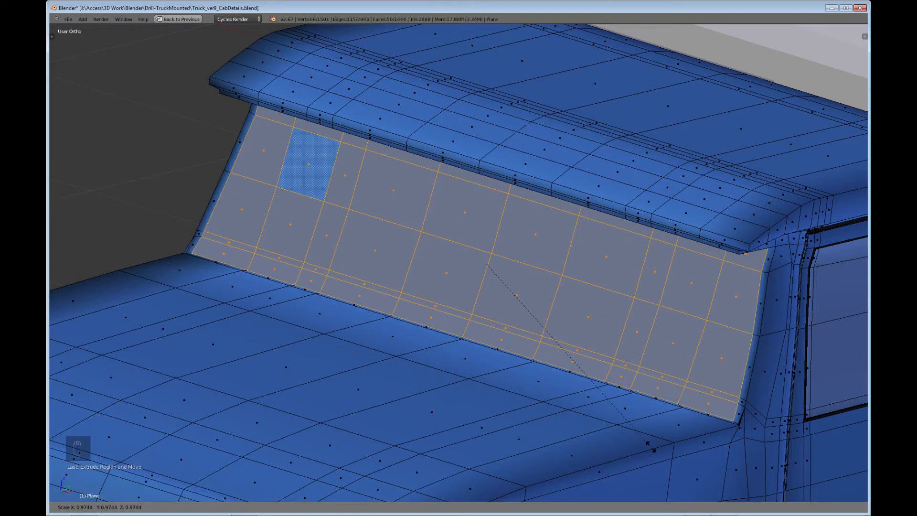
click(651, 447)
Step: Scale the inner windshield faces down slightly again on Y and Z only, locking the X axis
middle_drag(652, 446, 683, 444)
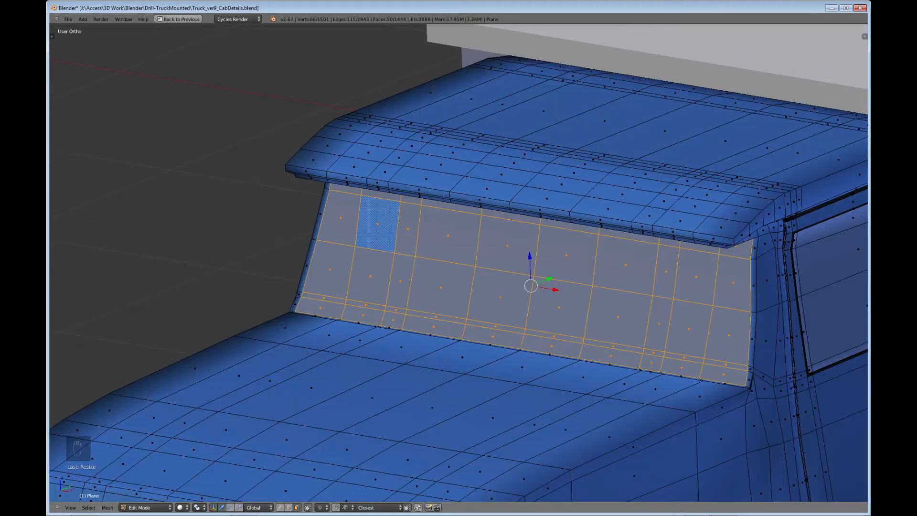
key(s)
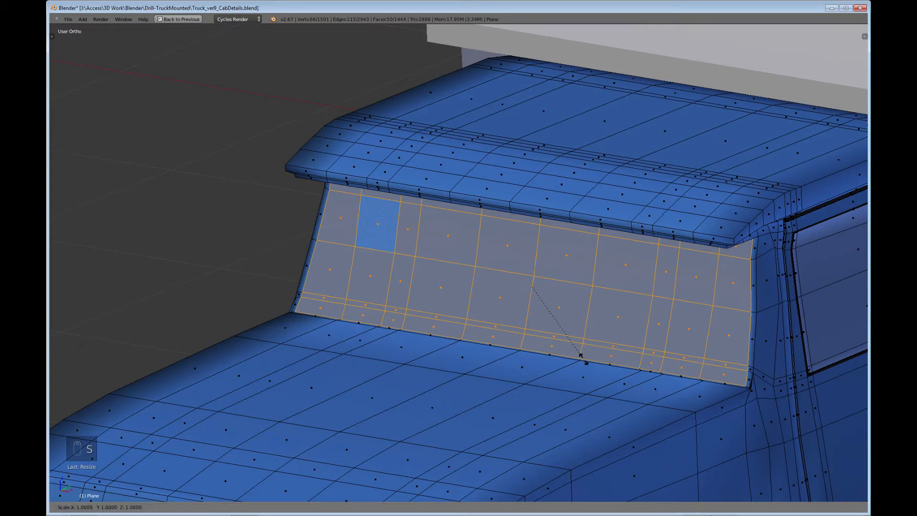
key(shift+x)
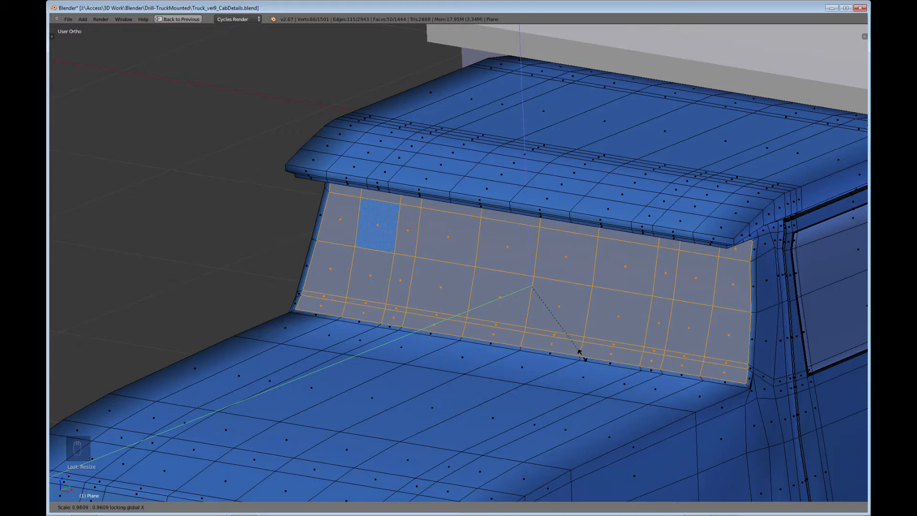
click(580, 353)
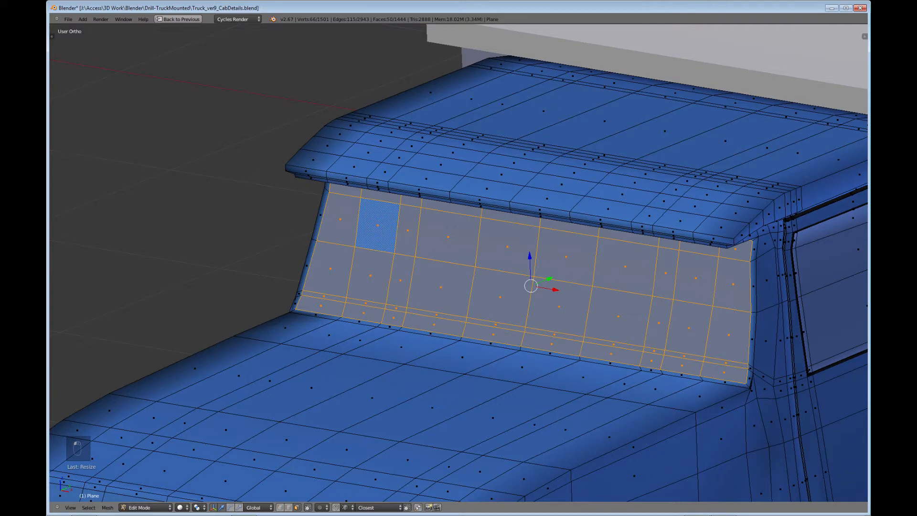
Step: Select the thin loop of border faces around the windshield and assign the BlackSpec material to it
middle_drag(580, 352, 502, 391)
scroll(495, 388, up, 2)
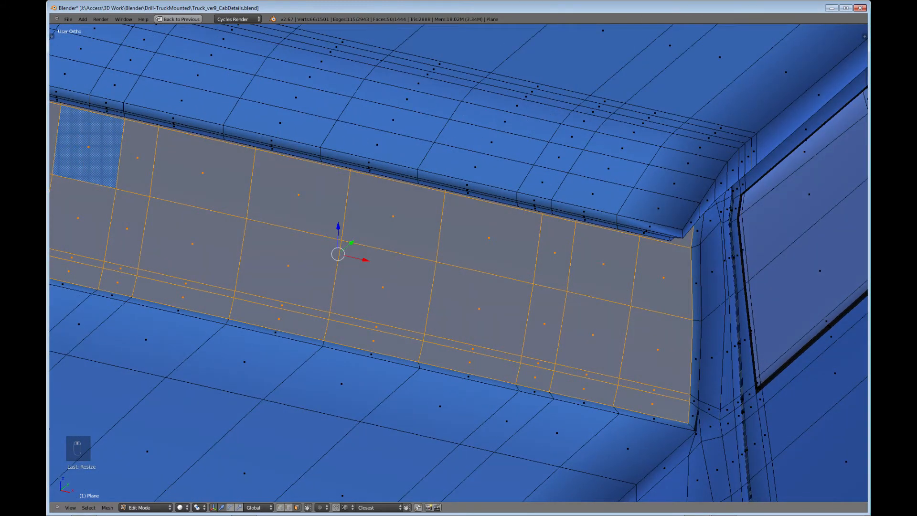
alt+click(697, 324)
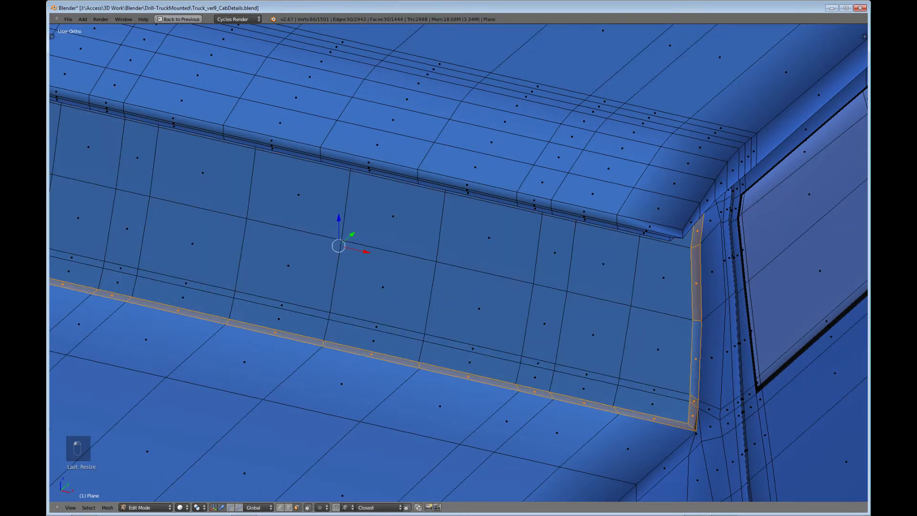
scroll(697, 324, down, 3)
middle_drag(688, 320, 664, 227)
key(ctrl+Up)
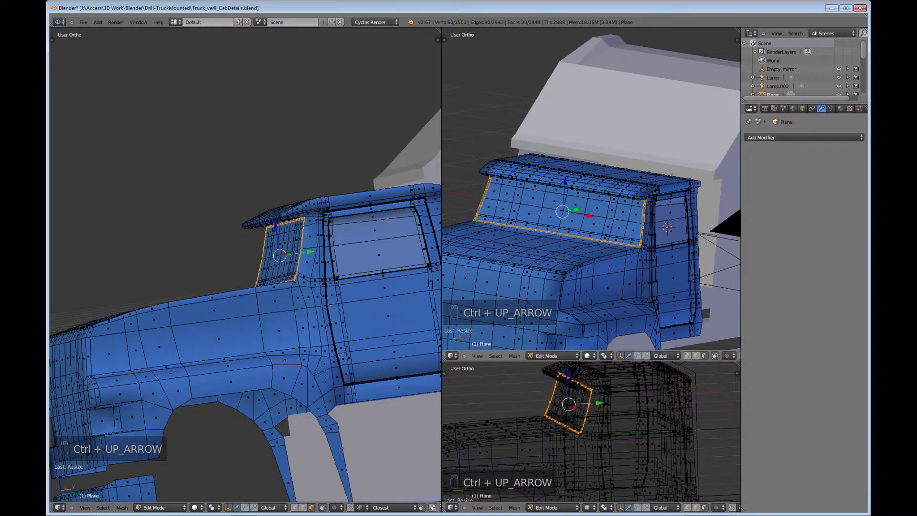
click(841, 108)
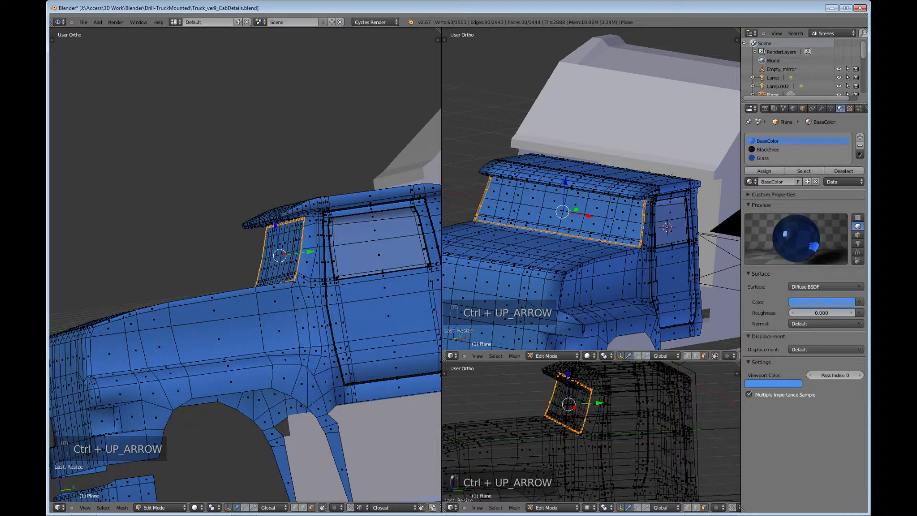
click(768, 150)
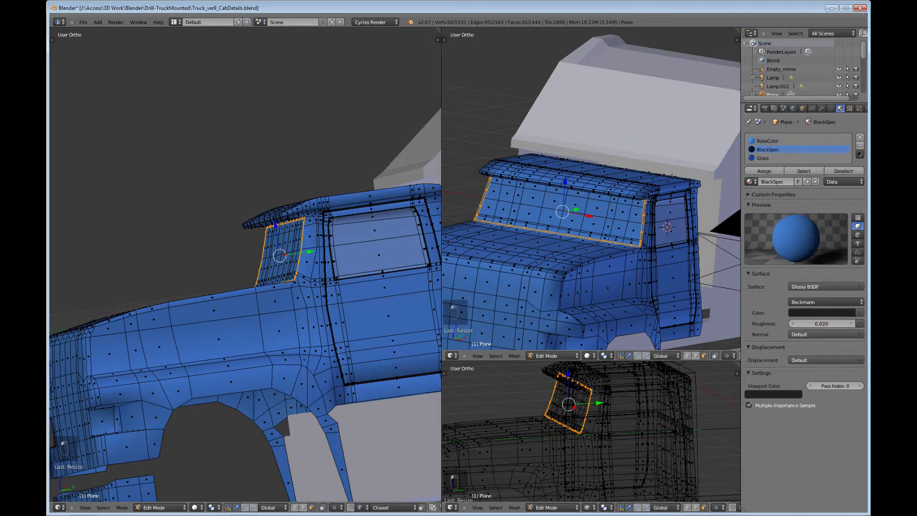
click(765, 171)
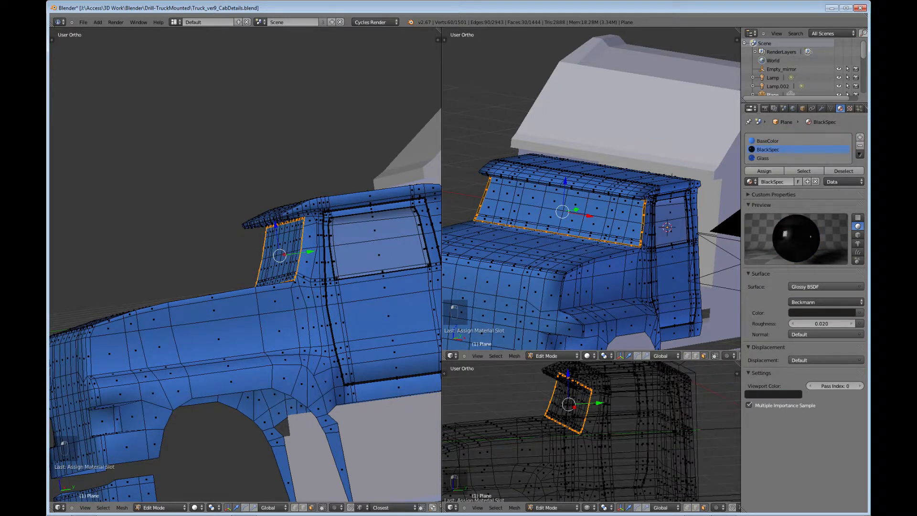
middle_drag(239, 335, 359, 435)
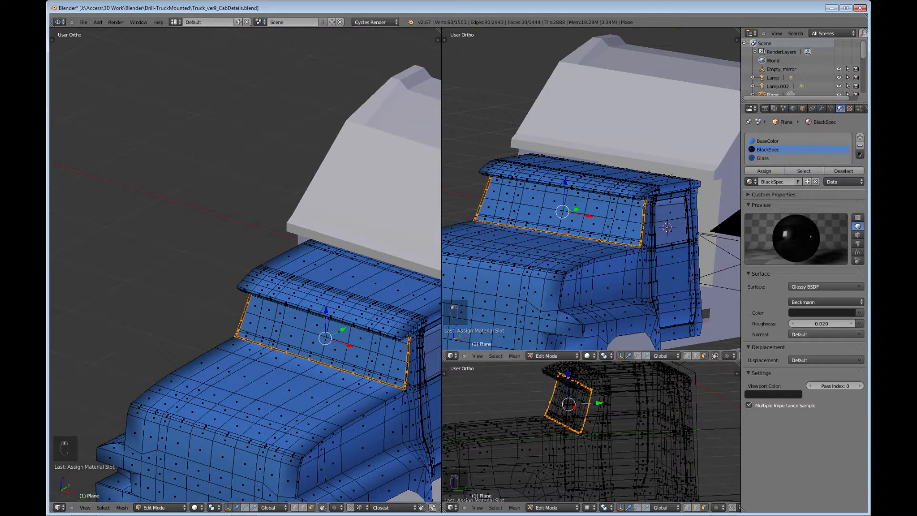
Step: Circle-select all the windshield faces inside the black border, starting from an upper corner face
key(ctrl+Up)
middle_drag(458, 267, 500, 259)
scroll(500, 259, up, 1)
shift+middle_drag(382, 287, 539, 234)
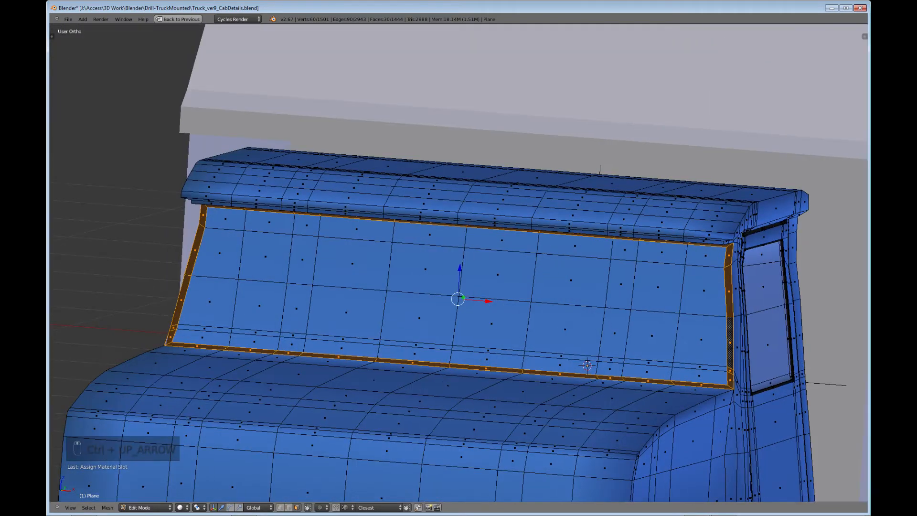
right_click(226, 219)
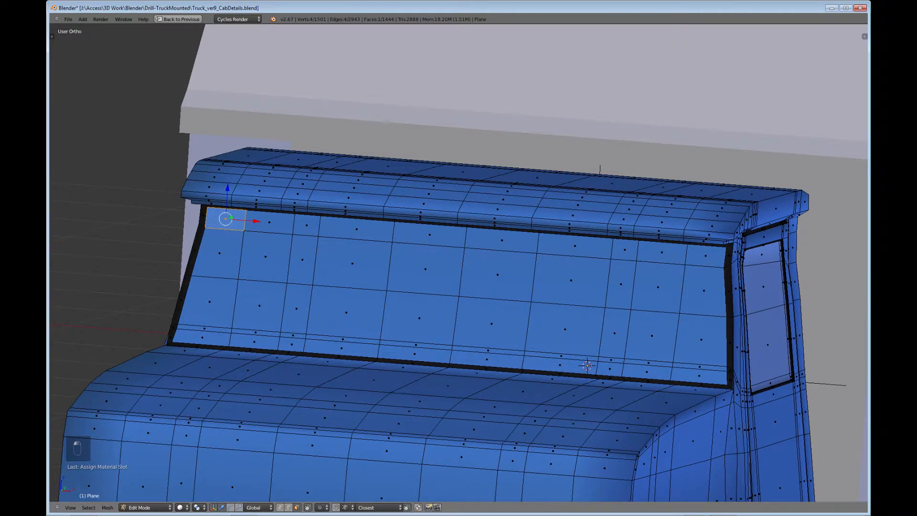
key(c)
mouse_move(224, 226)
mouse_down()
mouse_move(211, 287)
mouse_move(313, 331)
mouse_move(458, 334)
mouse_move(492, 323)
mouse_move(466, 334)
mouse_move(664, 365)
mouse_move(691, 359)
mouse_move(694, 268)
mouse_move(335, 239)
mouse_move(273, 259)
mouse_up()
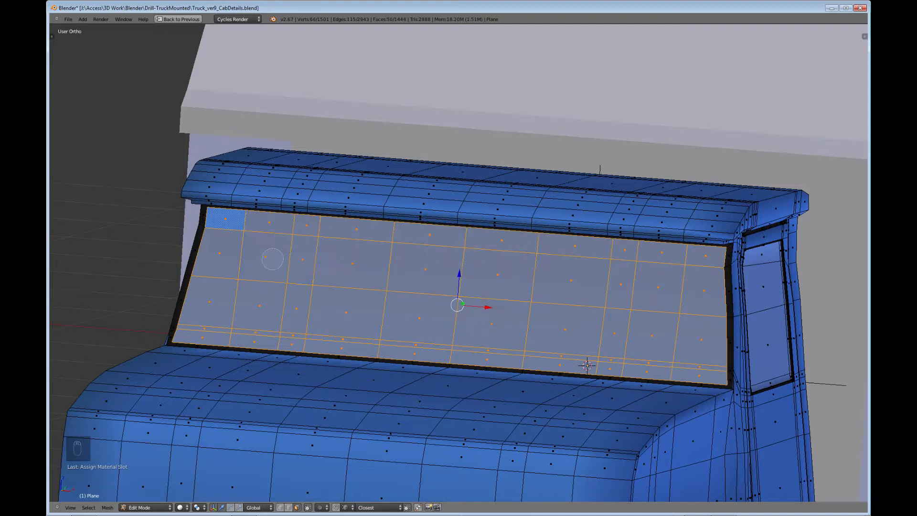
right_click(405, 281)
Step: Assign the Glass material to the selected windshield faces, then return to object mode to view the cab
scroll(459, 263, down, 2)
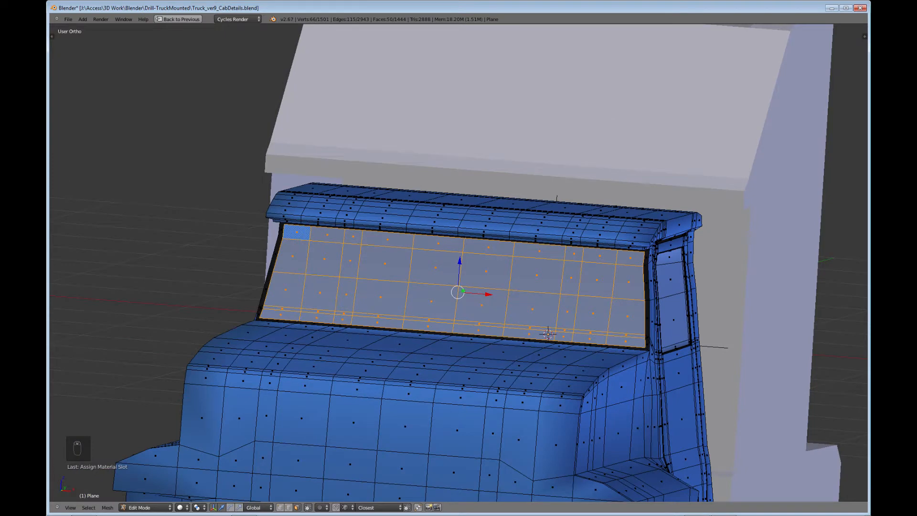
middle_drag(459, 268, 385, 288)
key(ctrl+Up)
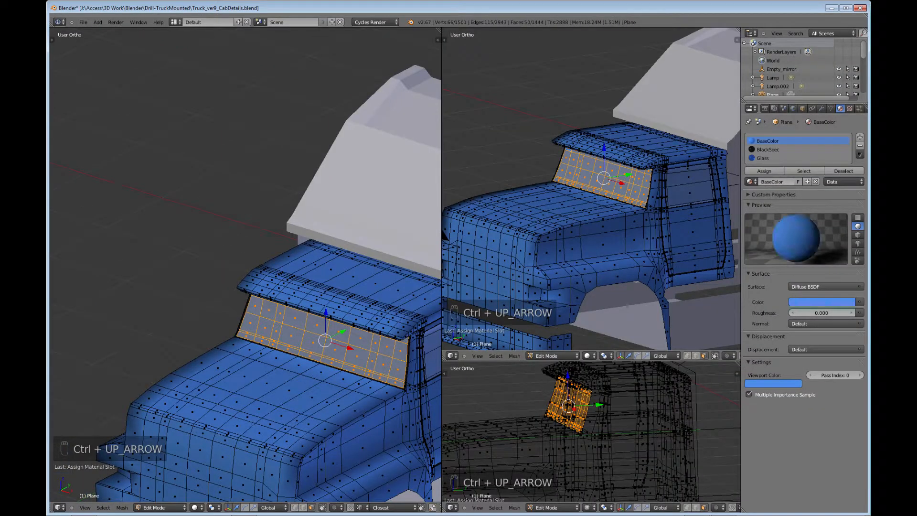
click(776, 158)
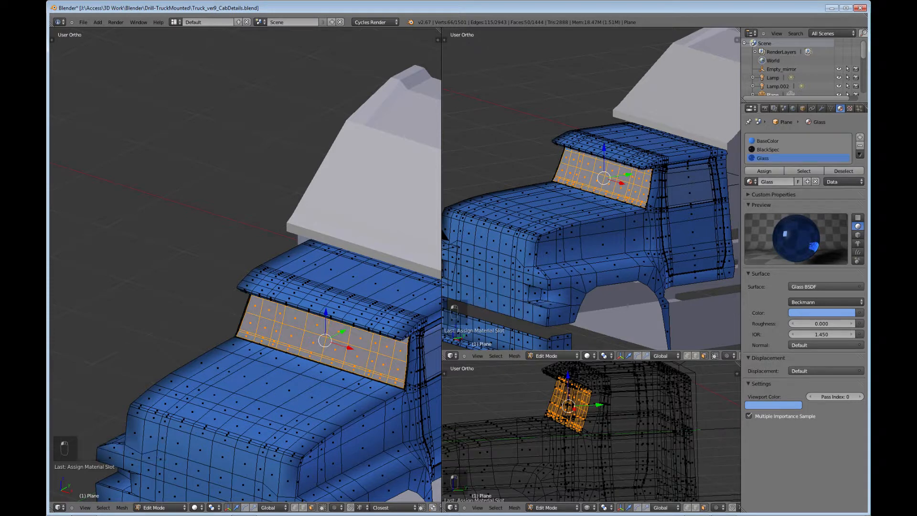
key(ctrl+Up)
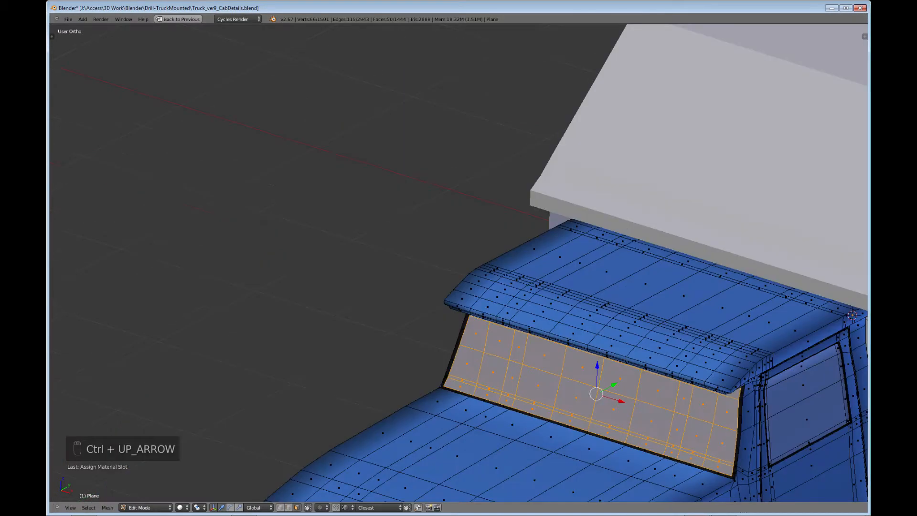
middle_drag(535, 353, 376, 169)
scroll(387, 172, up, 4)
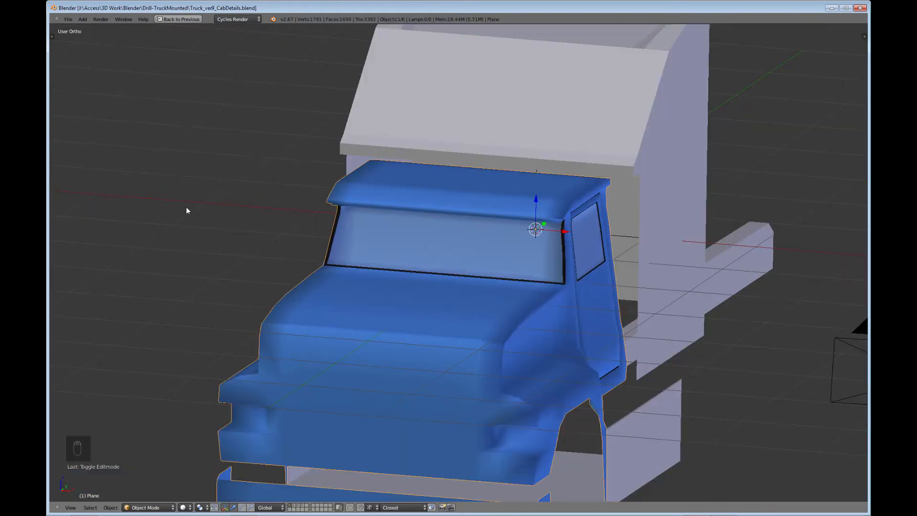
key(KP_1)
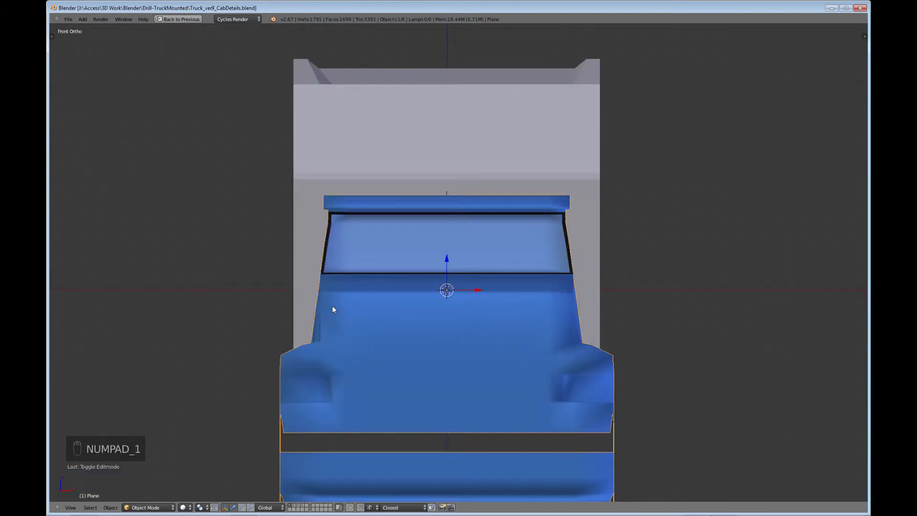
key(z)
key(z)
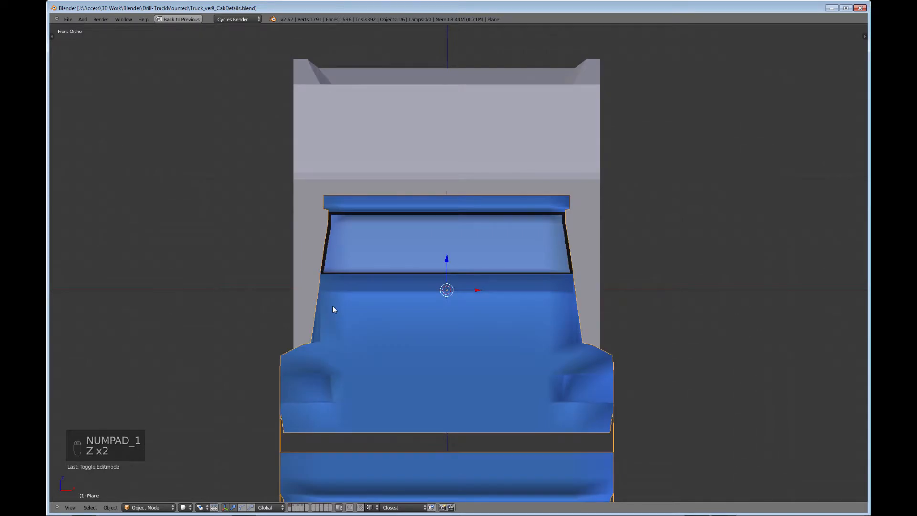
Step: Show the truck cab in front-view wireframe over the reference image and enter edit mode on its mesh
key(ctrl+Up)
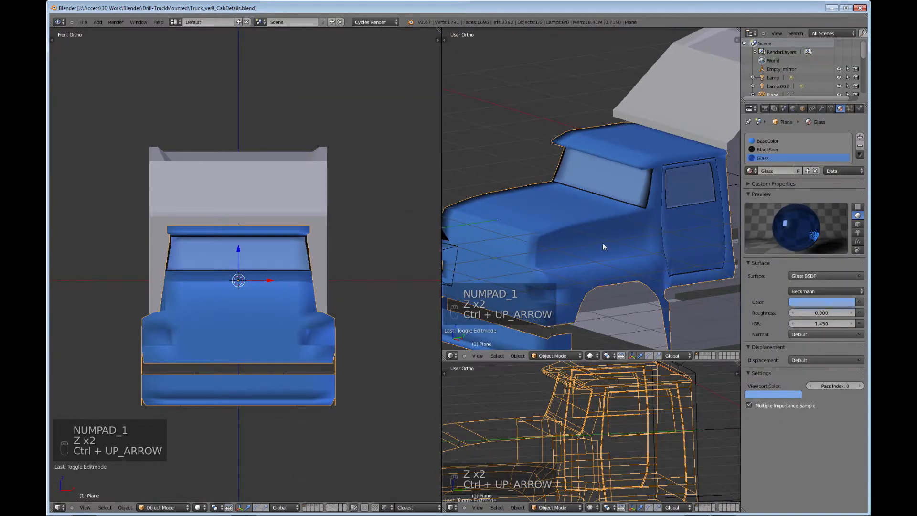
key(ctrl+Up)
key(KP_1)
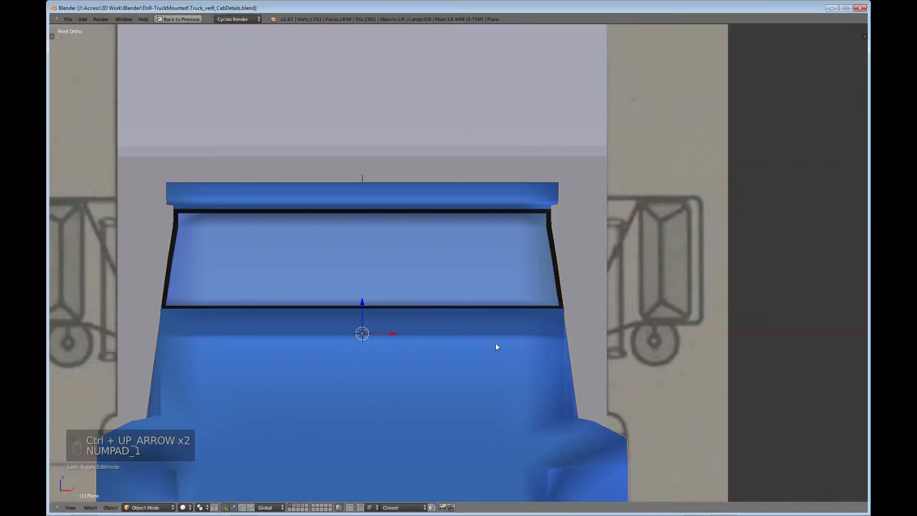
shift+middle_drag(463, 371, 489, 265)
key(z)
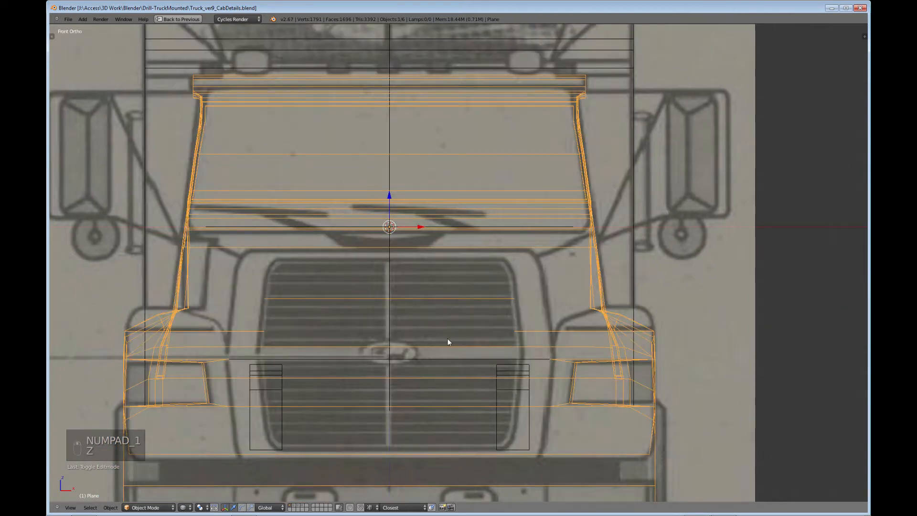
shift+middle_drag(440, 340, 461, 270)
key(Tab)
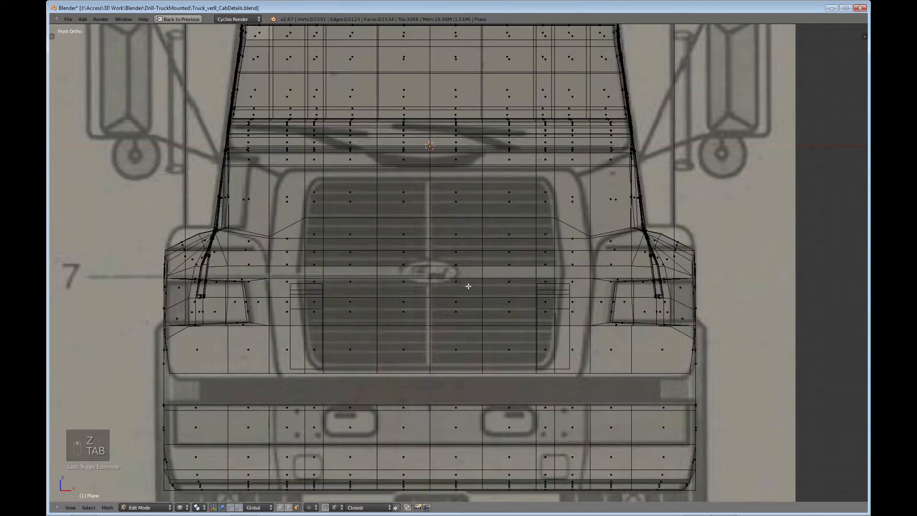
Step: Add a horizontal loop cut across the cab front and slide it up to the top edge of the reference grille
scroll(462, 276, up, 3)
scroll(468, 281, up, 1)
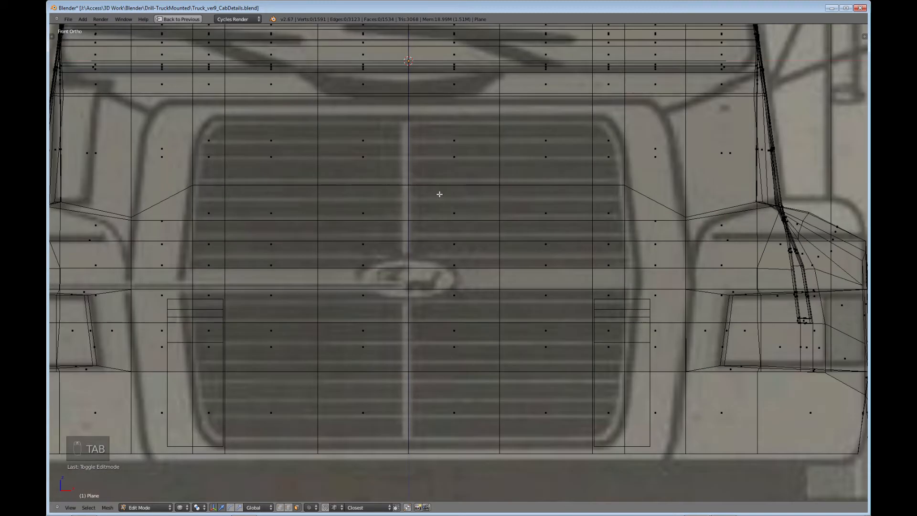
shift+middle_drag(438, 193, 464, 263)
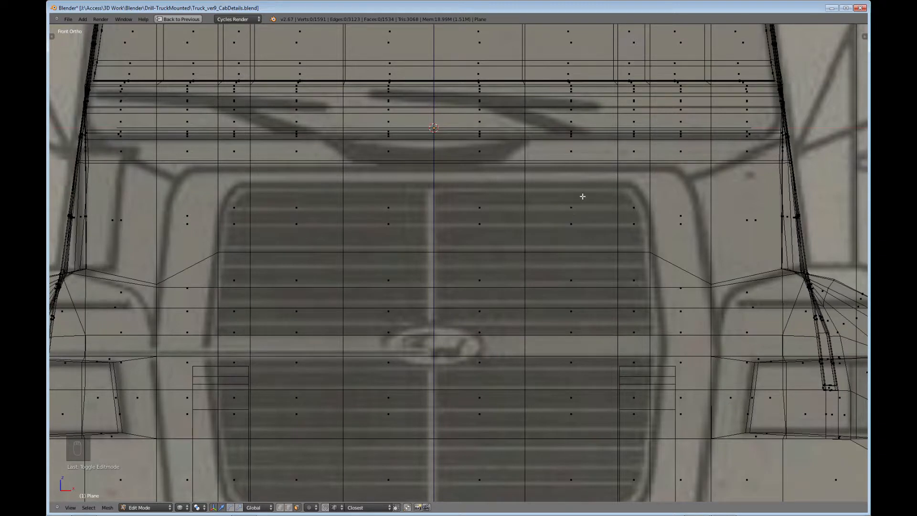
shift+middle_drag(548, 234, 526, 255)
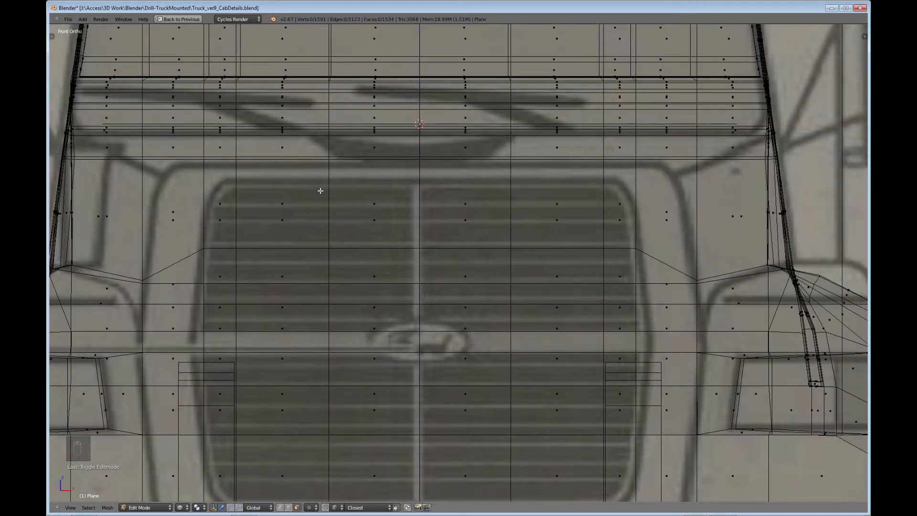
key(ctrl+r)
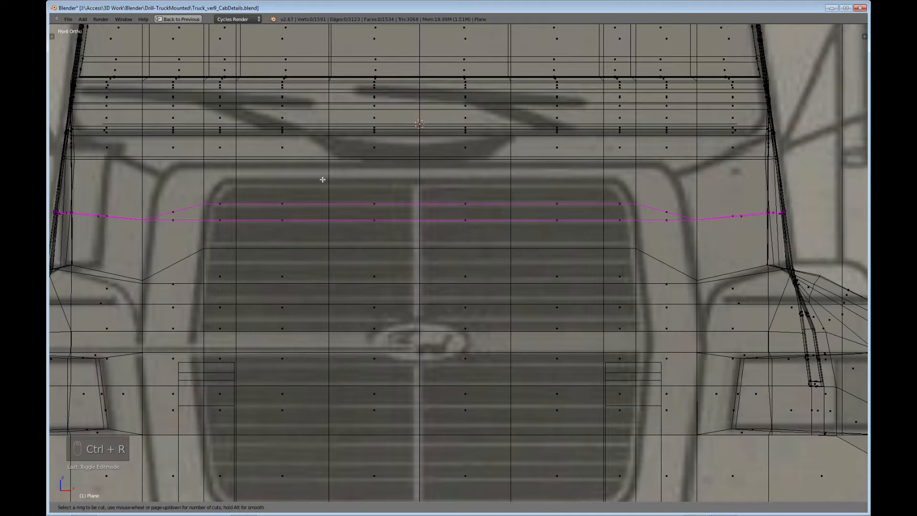
click(323, 179)
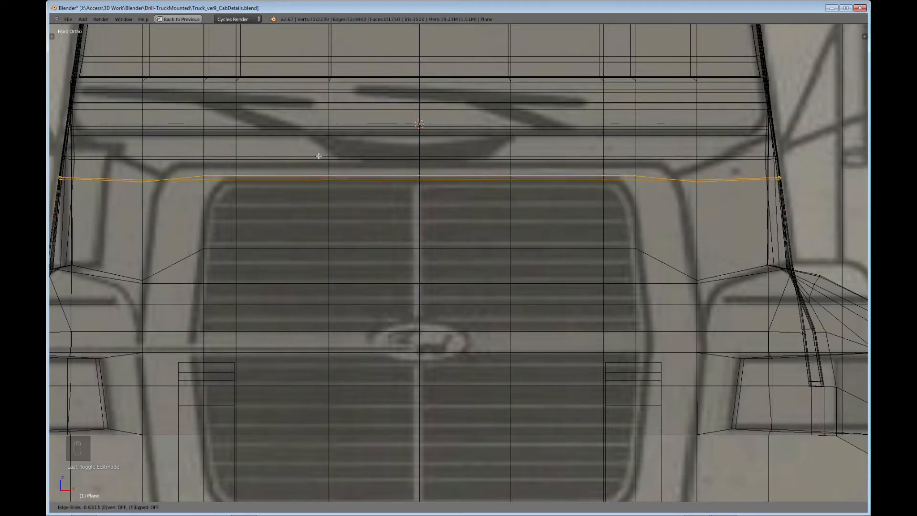
click(317, 150)
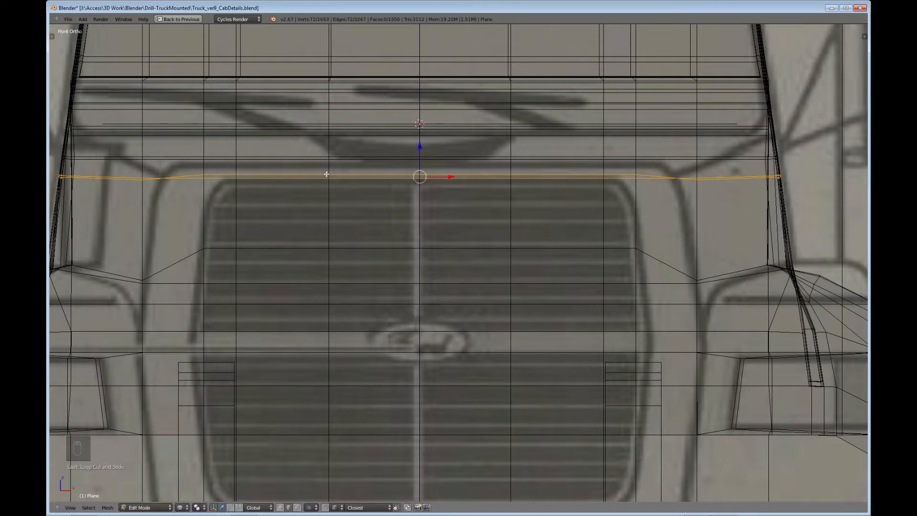
Step: Deselect everything and add a horizontal loop cut across the lower cab front, sliding it down to the reference grille's bottom edge
shift+middle_drag(400, 346, 436, 243)
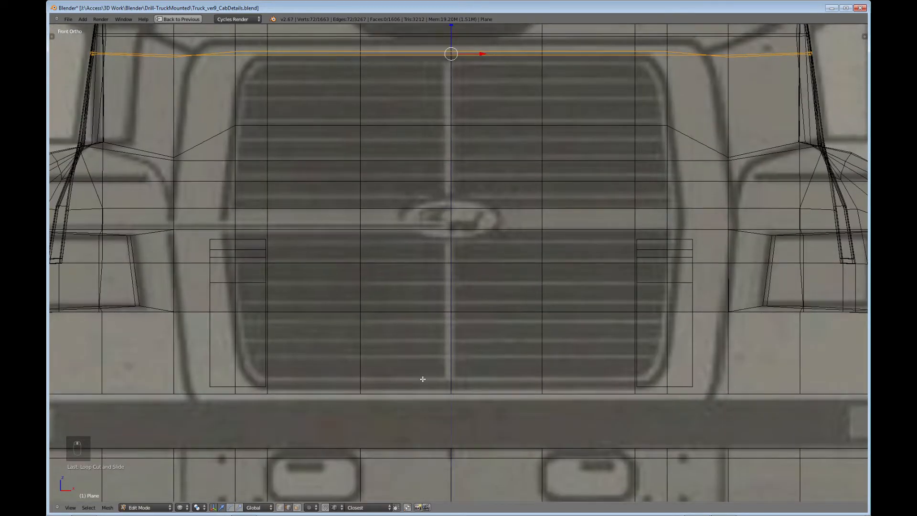
key(Tab)
key(Tab)
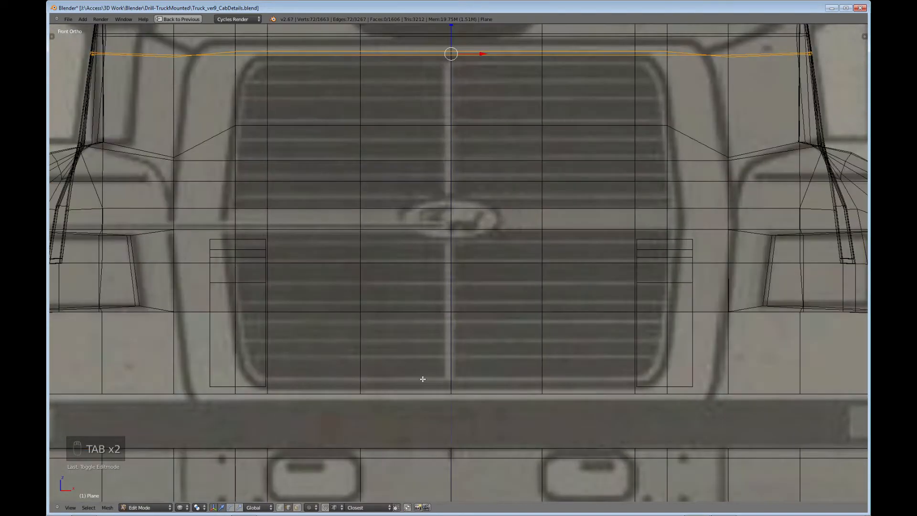
key(a)
key(a)
key(a)
key(a)
key(a)
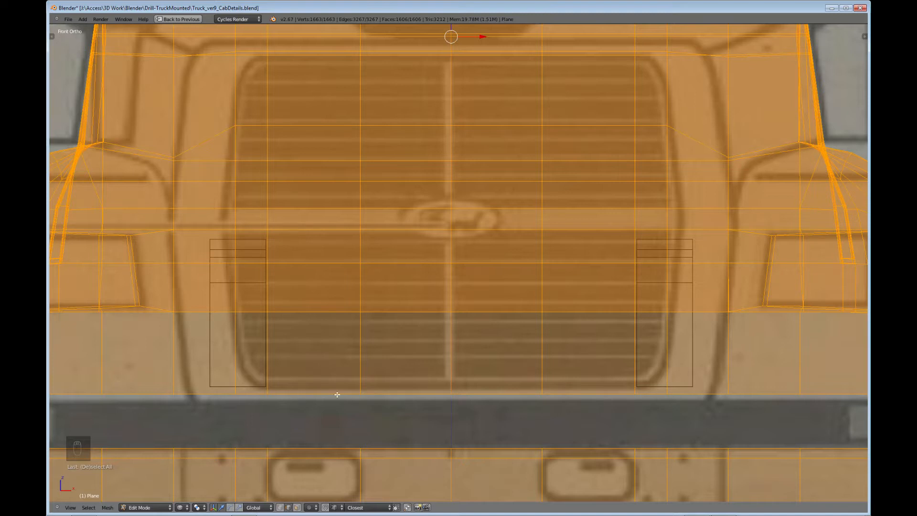
key(a)
key(ctrl+r)
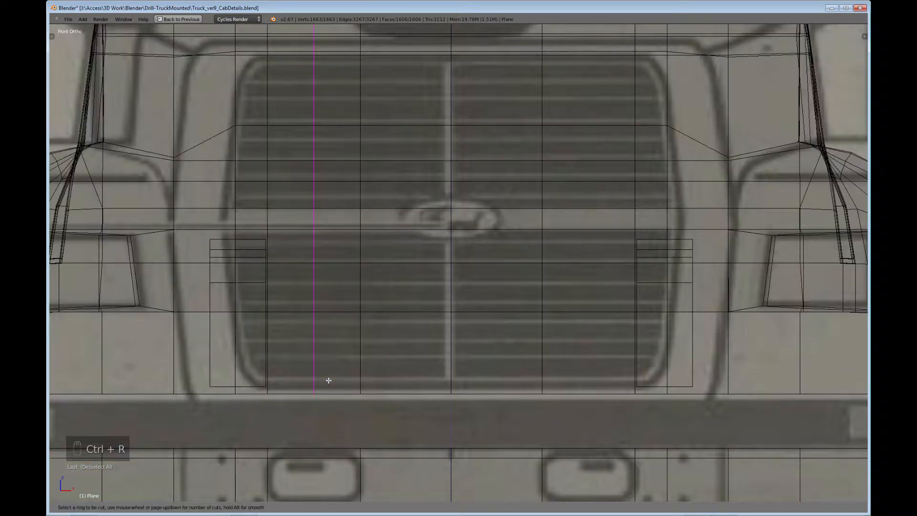
click(354, 378)
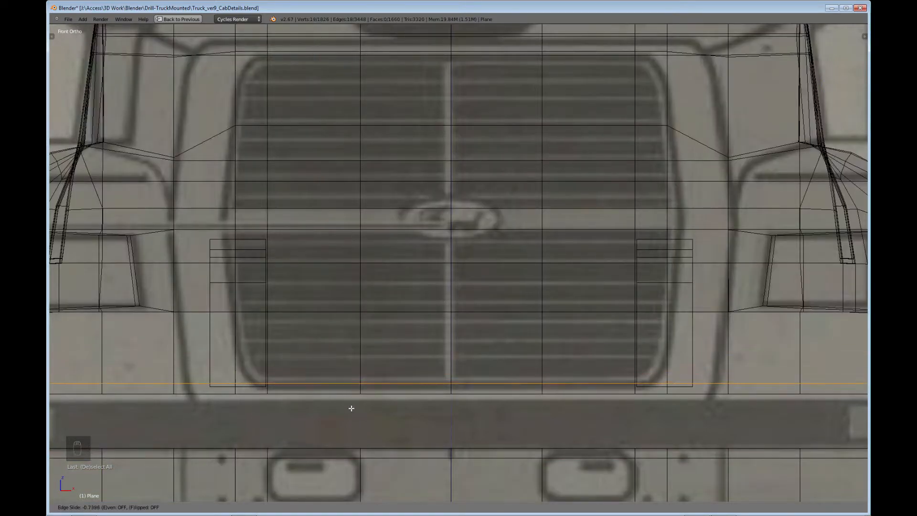
click(352, 409)
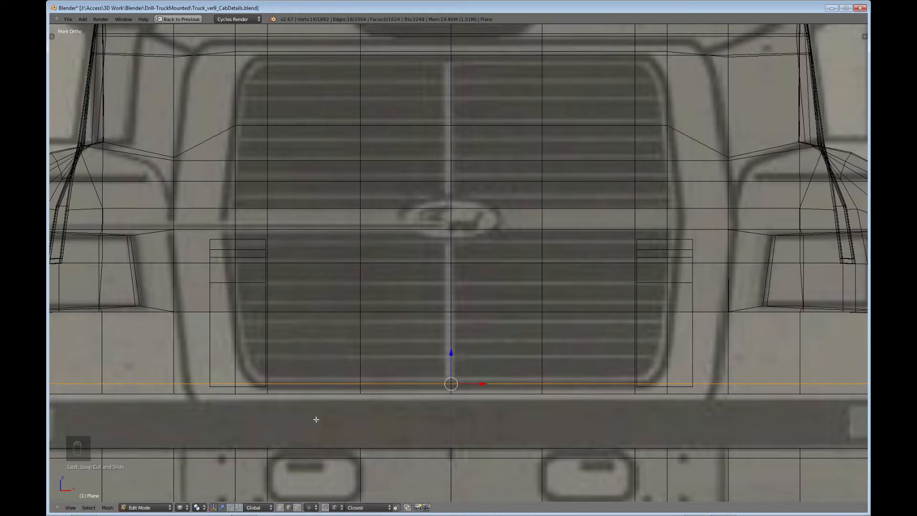
Step: In vertex selection mode, move the vertex at the grille's upper right corner slightly inward and down onto the rounded outline
click(281, 507)
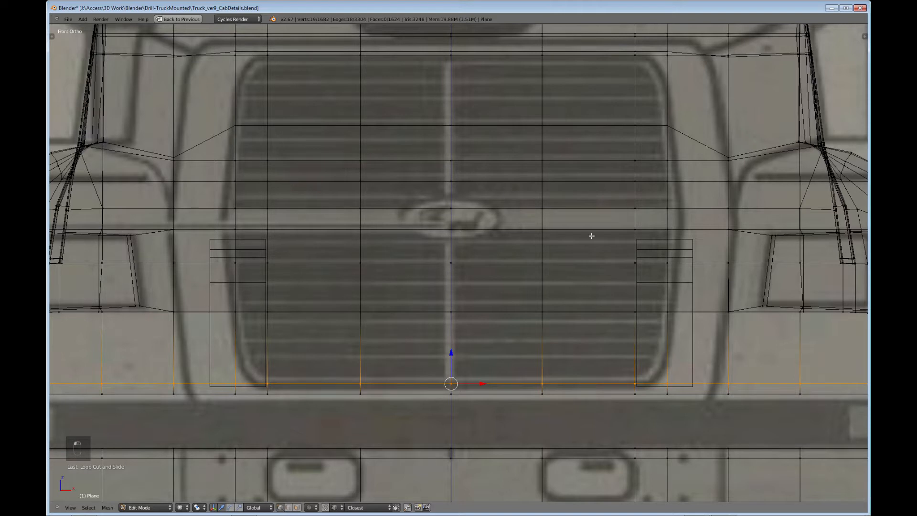
shift+middle_drag(600, 218, 385, 347)
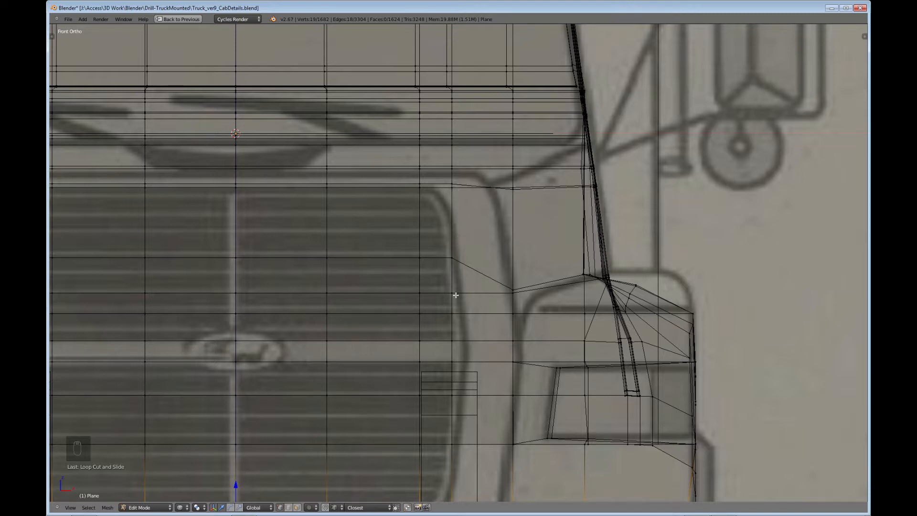
right_click(452, 189)
middle_drag(452, 189, 420, 242)
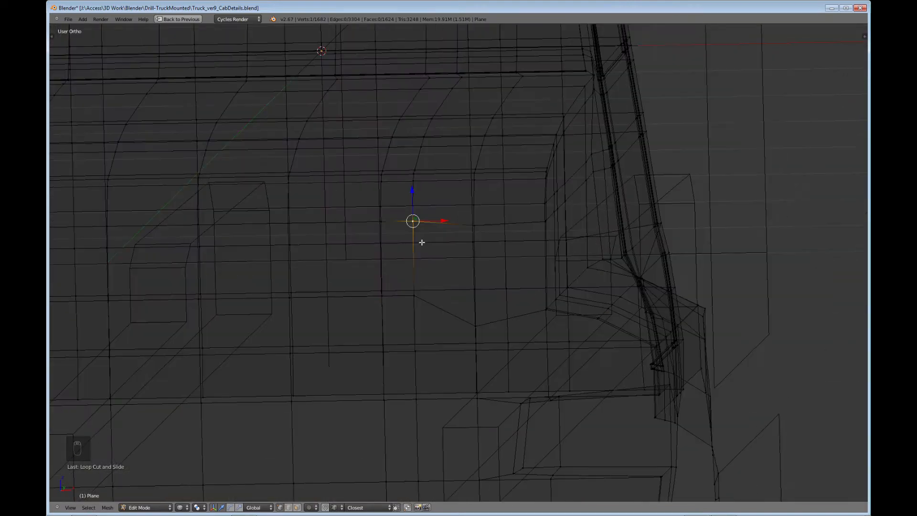
key(KP_1)
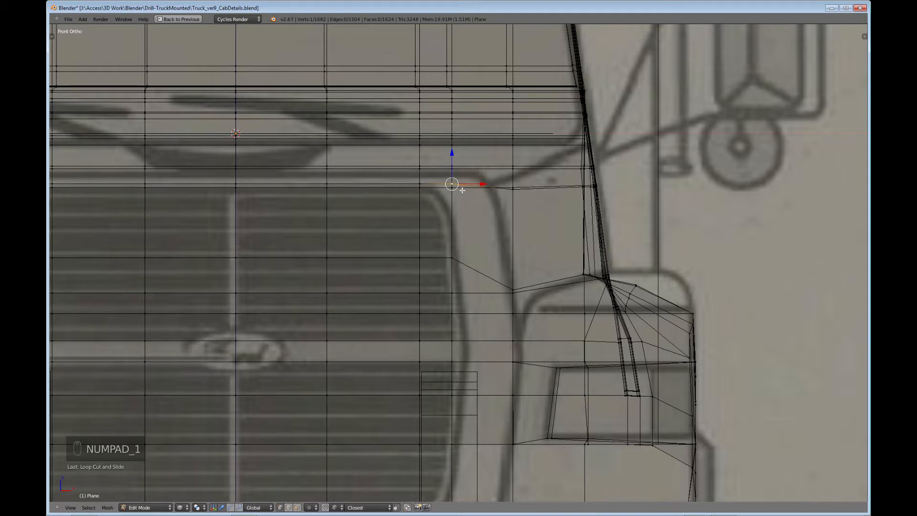
key(g)
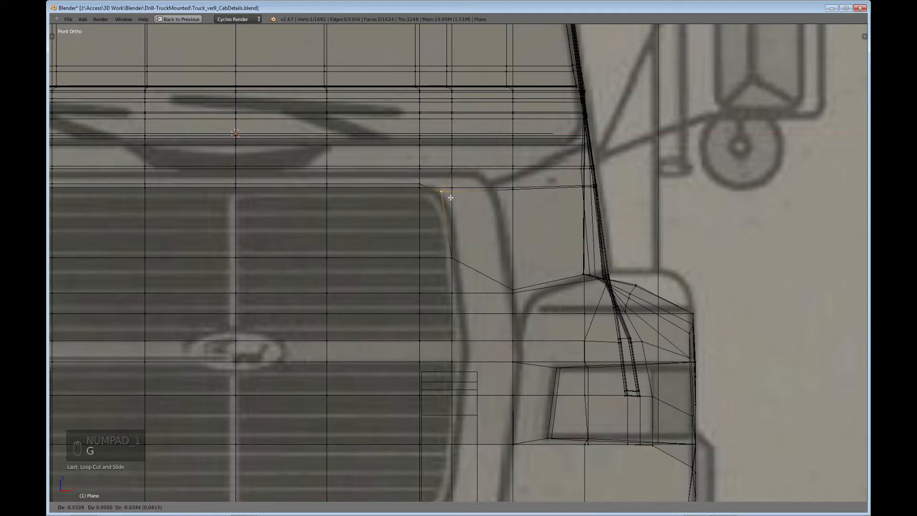
click(451, 197)
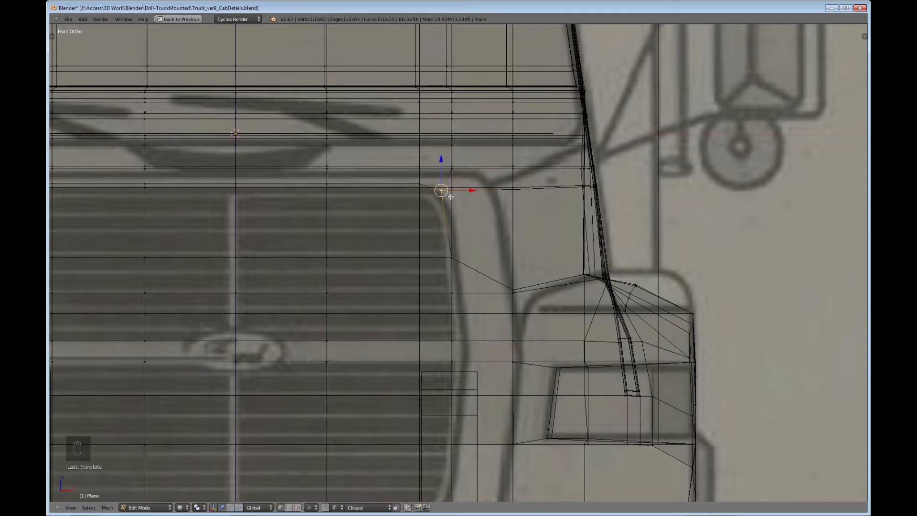
Step: Move the three vertices below the grille's upper right corner outward along X, one by one, onto the curved side outline
right_click(452, 257)
middle_drag(482, 244, 467, 229)
key(KP_1)
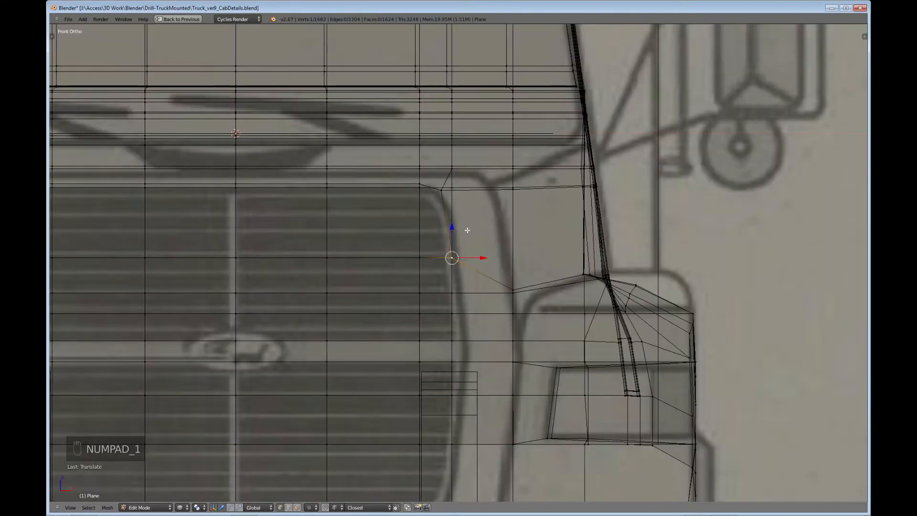
drag(470, 258, 477, 258)
click(477, 258)
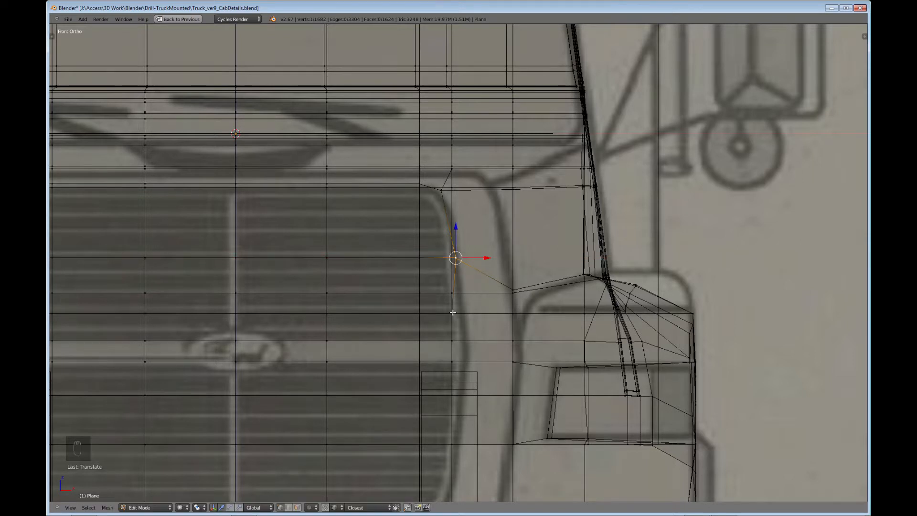
right_click(453, 313)
drag(479, 314, 491, 314)
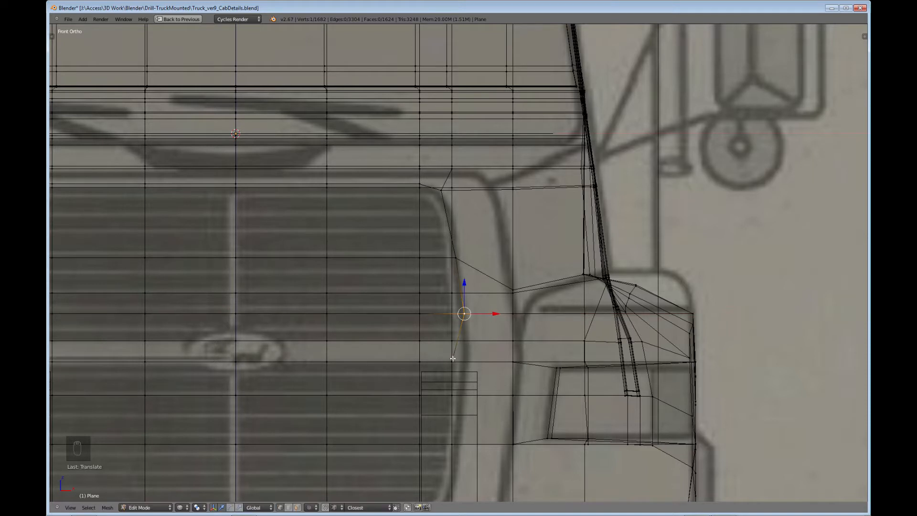
right_click(452, 361)
drag(477, 362, 491, 364)
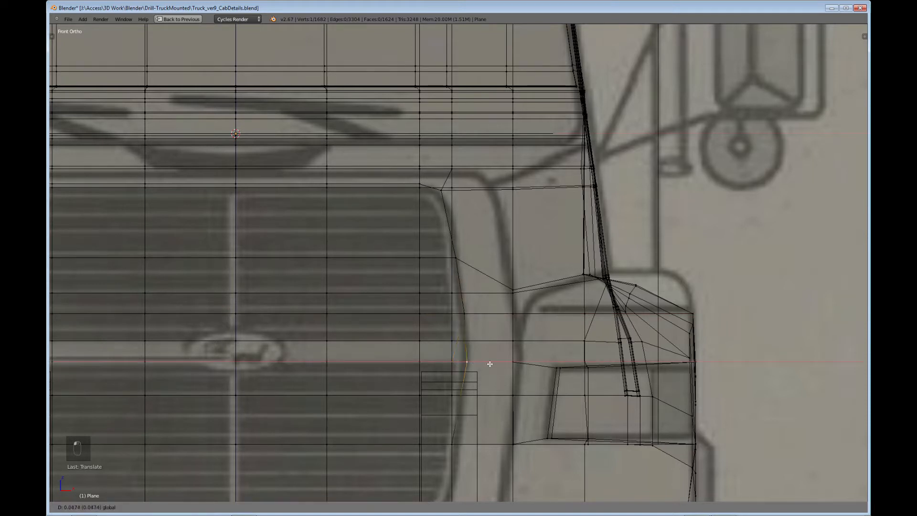
Step: Move the vertex on the lower part of the grille's right side slightly outward along X to match the reference curve
middle_drag(491, 365, 477, 287)
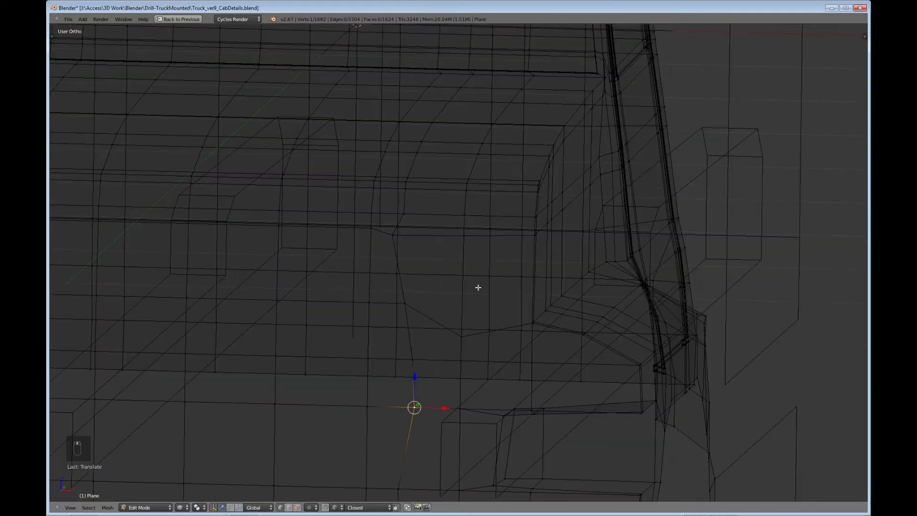
key(KP_1)
shift+scroll(474, 338, down, 2)
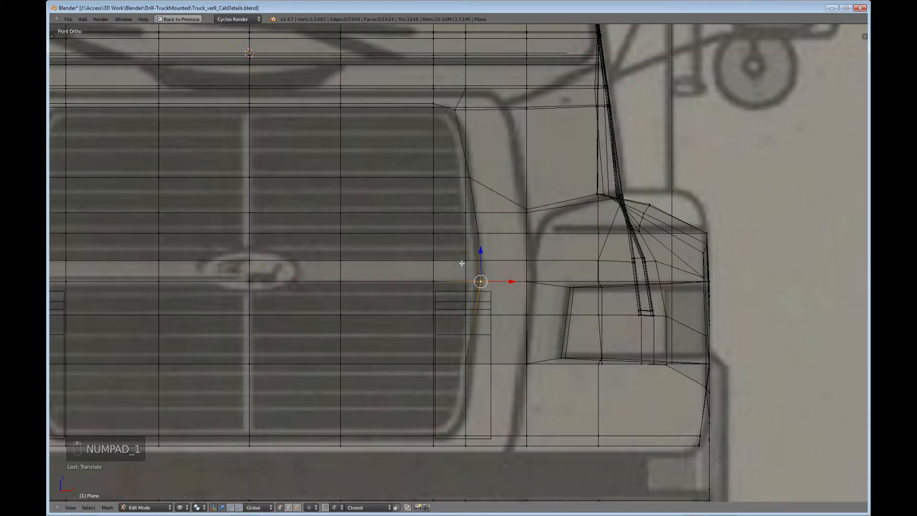
right_click(472, 276)
key(g)
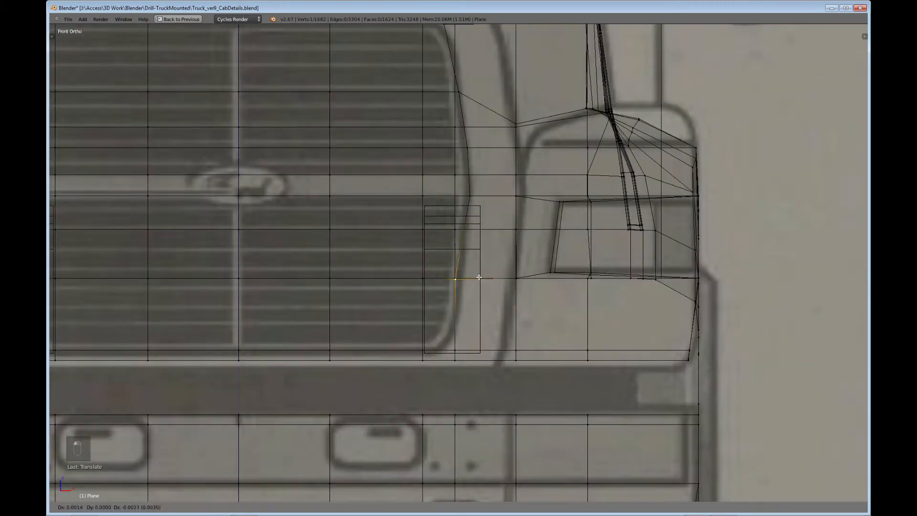
right_click(482, 281)
drag(480, 278, 488, 279)
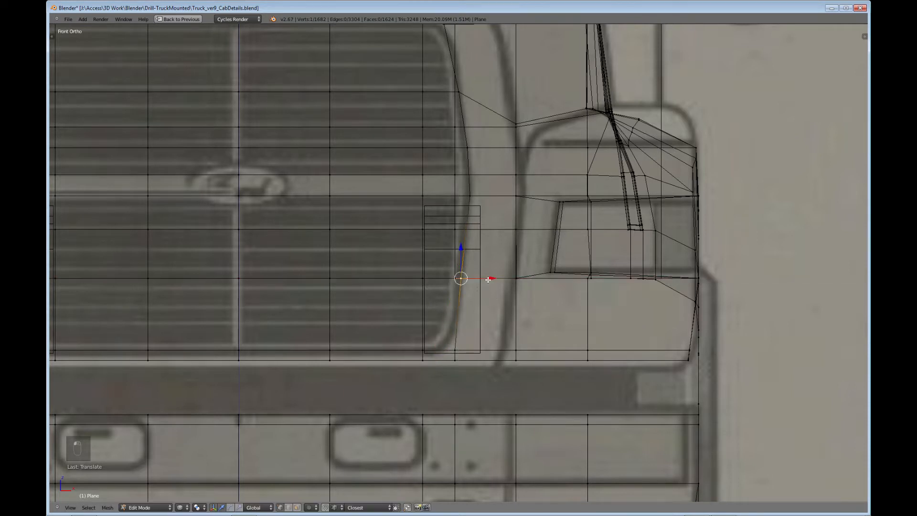
Step: Move the vertex at the grille's lower right corner inward along X onto the reference outline's rounded corner
right_click(459, 347)
mouse_move(474, 348)
middle_down()
mouse_move(471, 338)
mouse_move(461, 349)
middle_up()
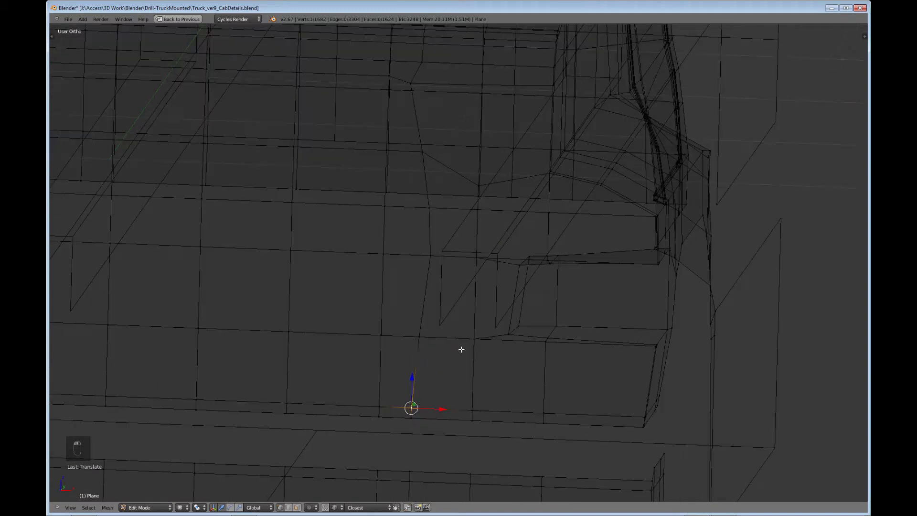
key(KP_1)
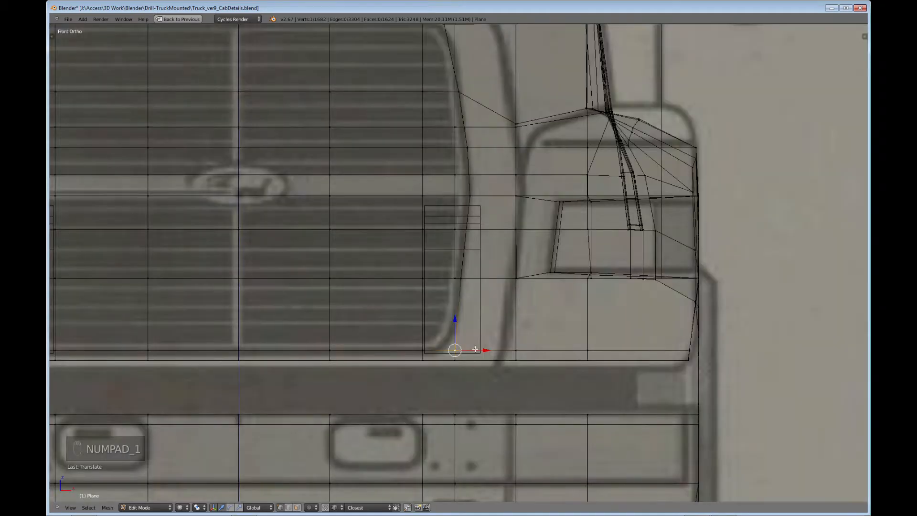
drag(476, 350, 459, 346)
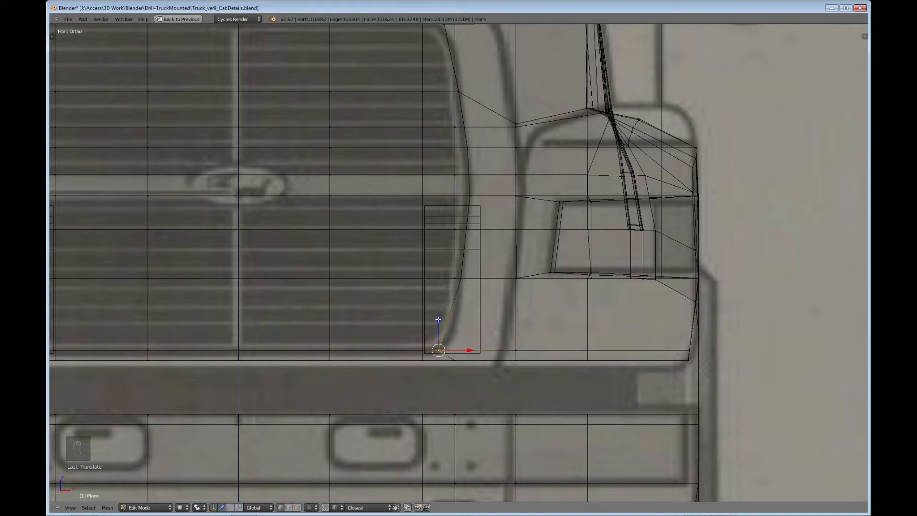
scroll(439, 320, down, 3)
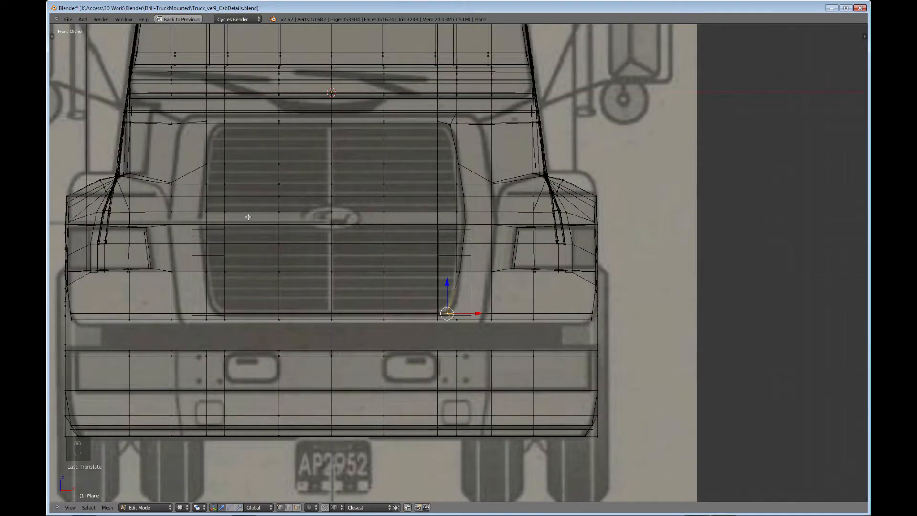
scroll(385, 276, down, 2)
shift+middle_drag(385, 276, 399, 303)
scroll(406, 318, up, 2)
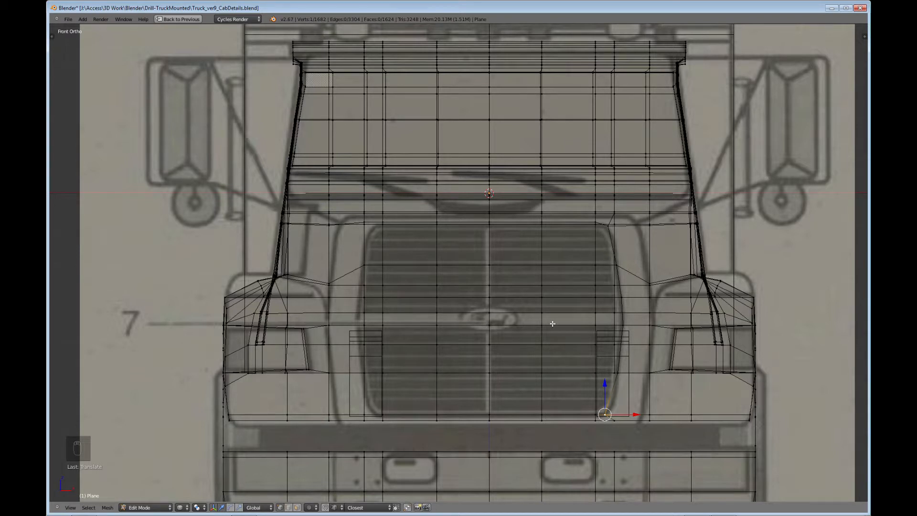
Step: Move the vertex at the grille's upper left corner slightly inward and down onto the rounded reference outline
scroll(467, 311, up, 4)
mouse_move(416, 316)
shift+middle_down()
mouse_move(444, 321)
mouse_move(403, 315)
shift+middle_up()
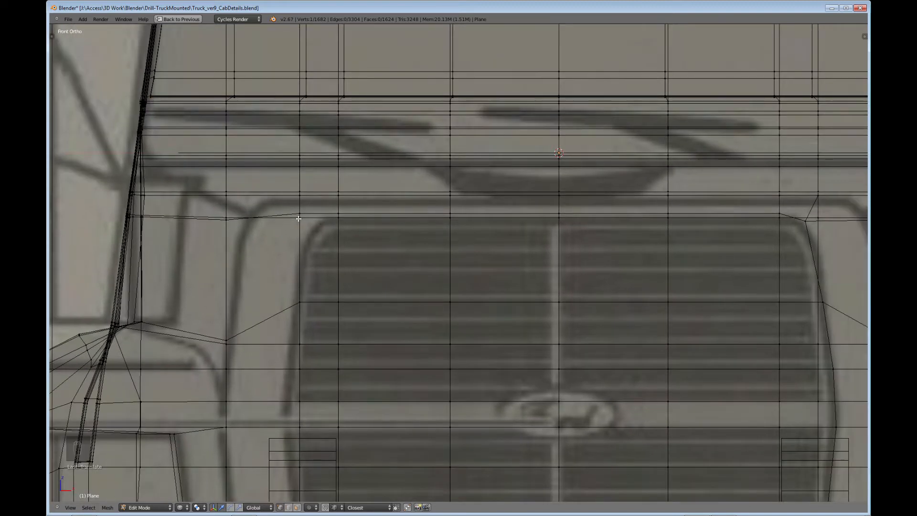
key(g)
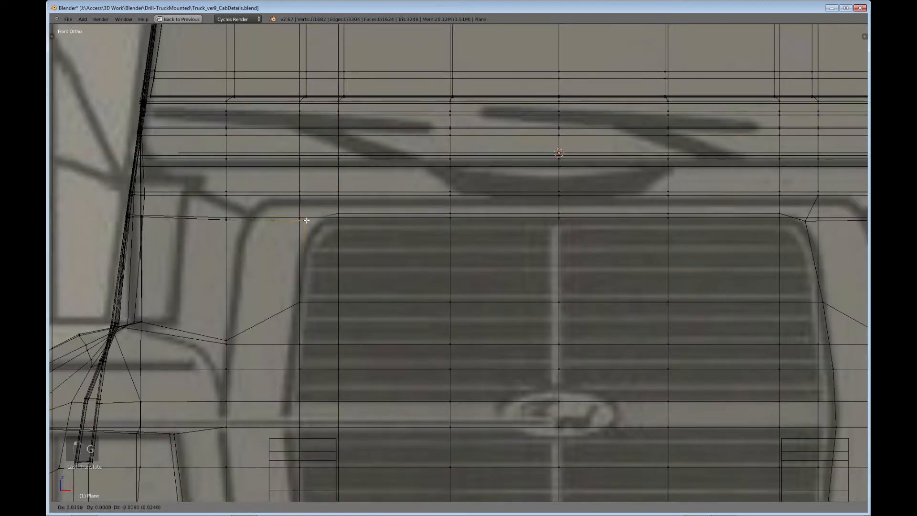
click(314, 224)
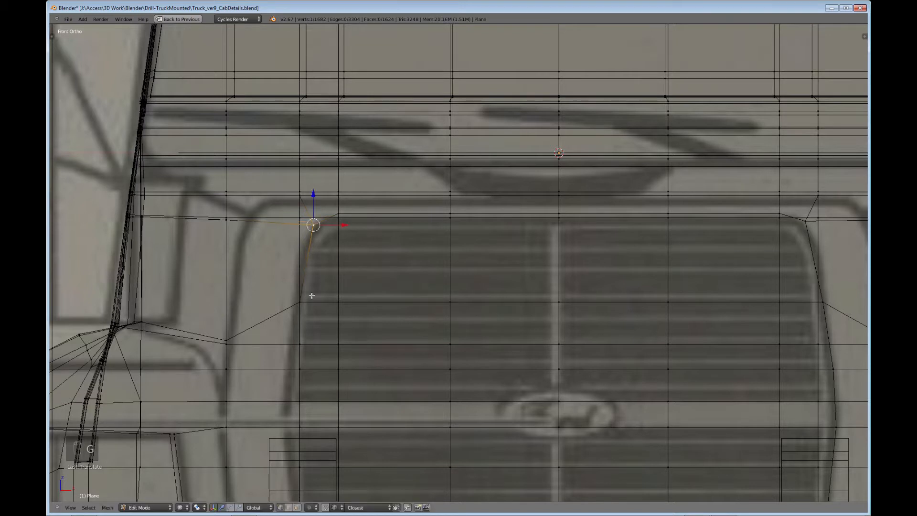
Step: Move the four vertices down the grille's left side outward along X, one by one, onto the curved reference outline
right_click(300, 302)
middle_drag(301, 301, 354, 311)
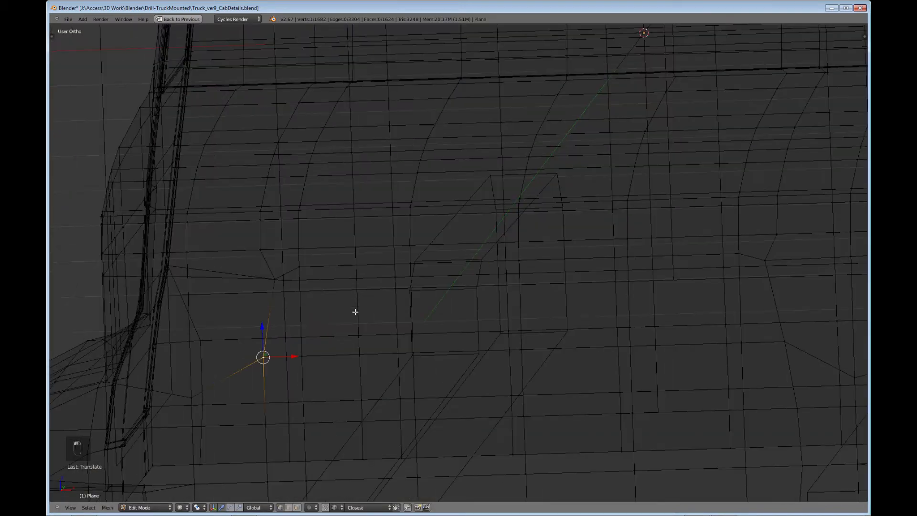
key(KP_1)
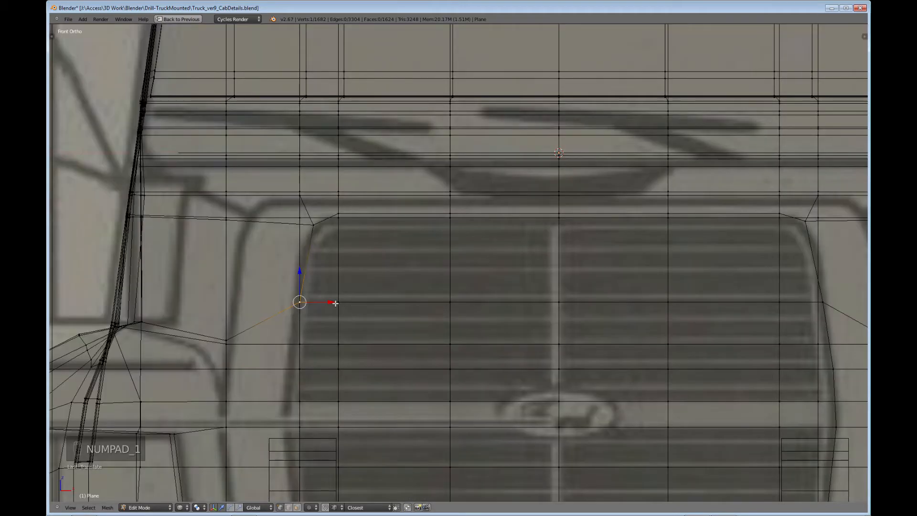
drag(335, 303, 326, 303)
shift+middle_drag(350, 391, 376, 238)
right_click(325, 215)
drag(340, 216, 329, 218)
right_click(333, 274)
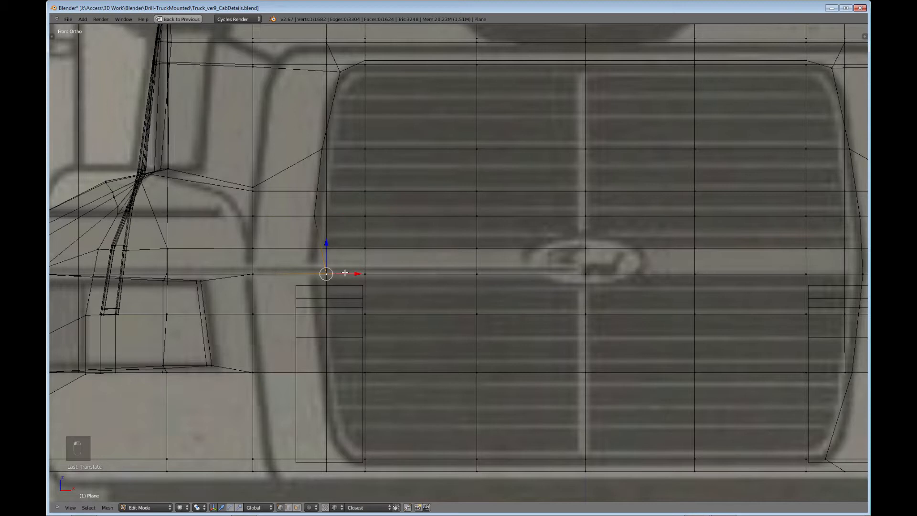
drag(345, 273, 326, 272)
right_click(332, 373)
drag(343, 372, 338, 373)
Step: Move the vertex at the grille's lower left corner inward along X and slightly up onto the outline's rounded corner
right_click(326, 455)
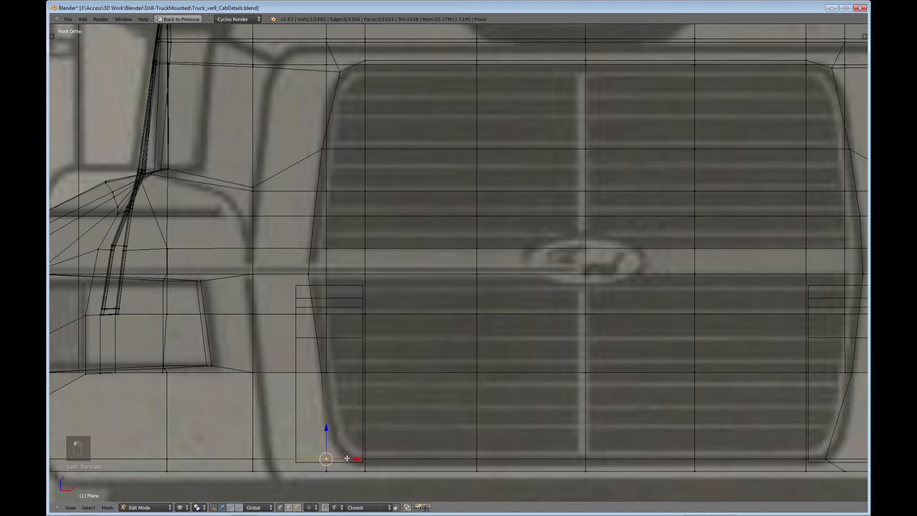
drag(347, 458, 362, 457)
key(g)
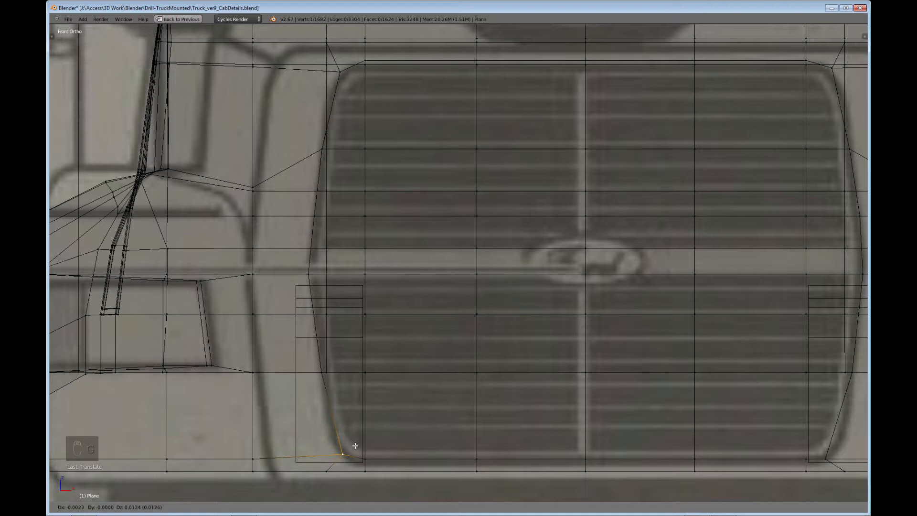
click(356, 446)
middle_drag(355, 445, 393, 377)
key(KP_1)
Step: In face selection mode, select all faces inside the grille outline and separate the selection into a new object
scroll(392, 372, down, 5)
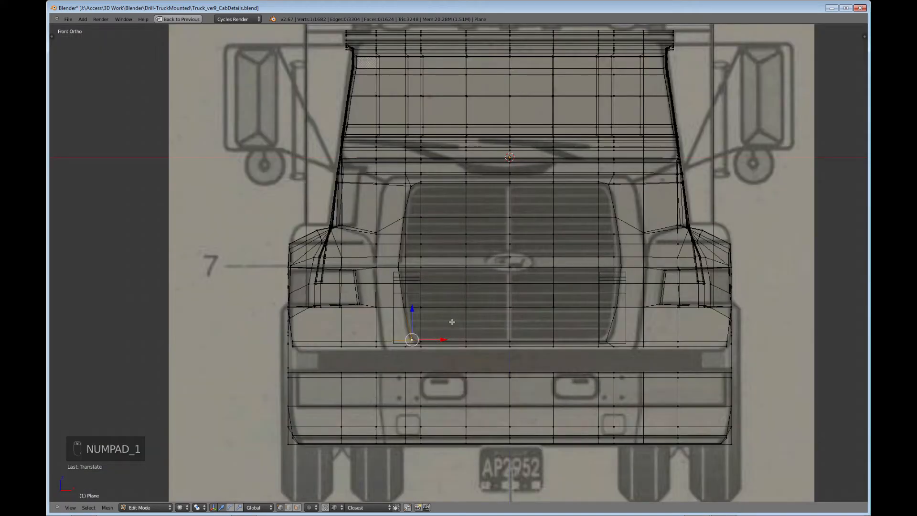
key(z)
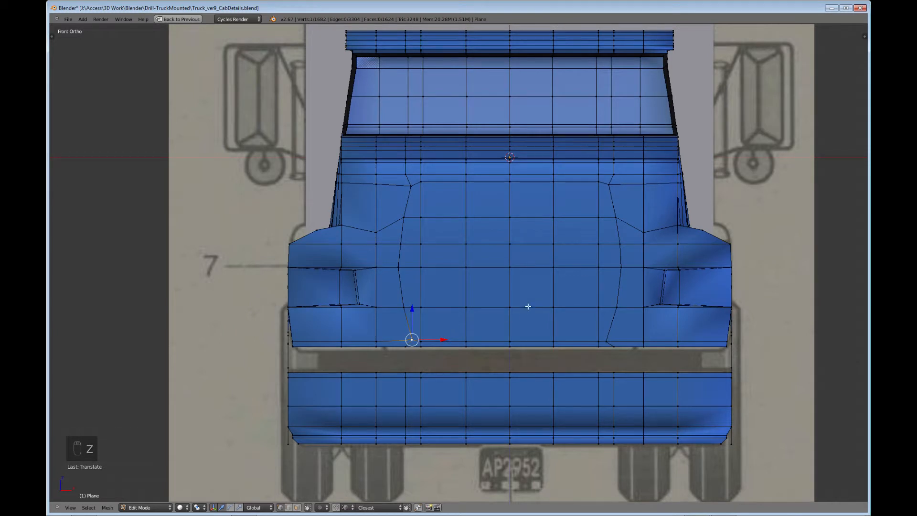
shift+middle_drag(528, 306, 451, 336)
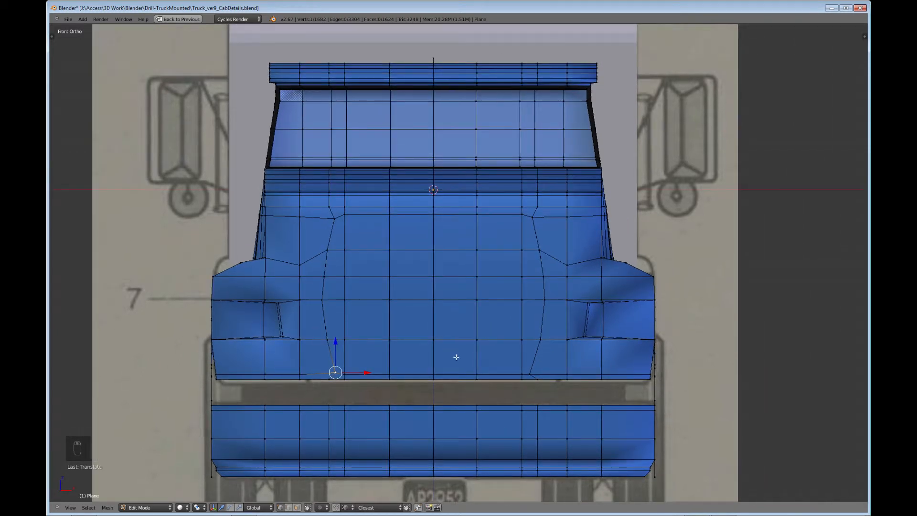
click(297, 508)
key(c)
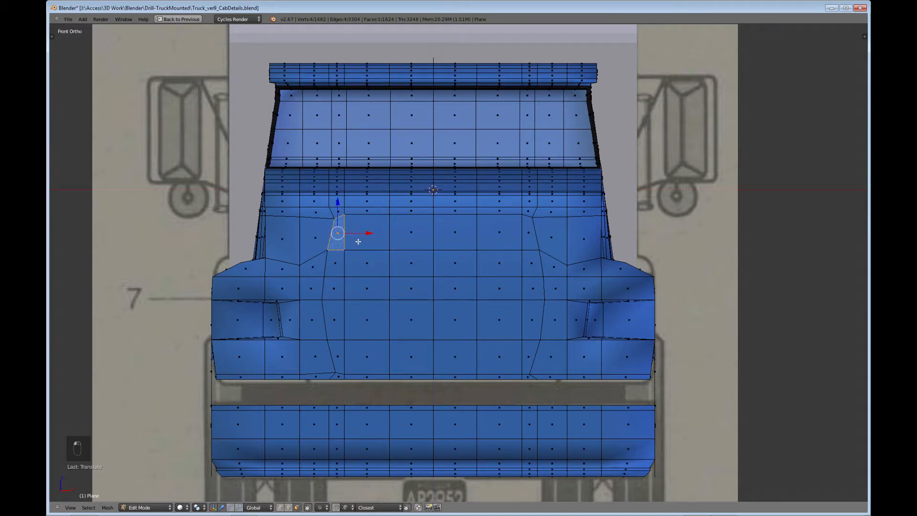
mouse_move(359, 233)
mouse_down()
mouse_move(504, 239)
mouse_move(527, 259)
mouse_move(531, 327)
mouse_move(524, 341)
mouse_move(405, 337)
mouse_move(352, 277)
mouse_move(350, 336)
mouse_up()
middle_click(550, 320)
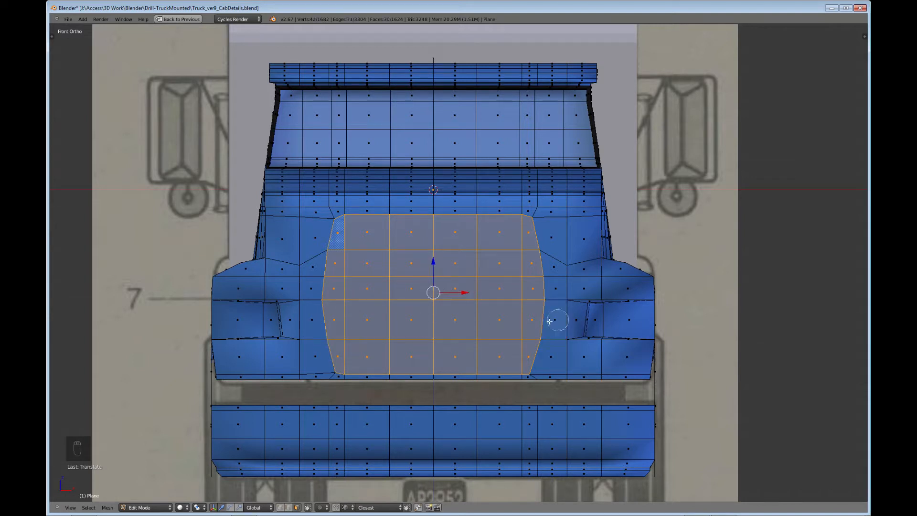
right_click(463, 312)
scroll(463, 311, down, 3)
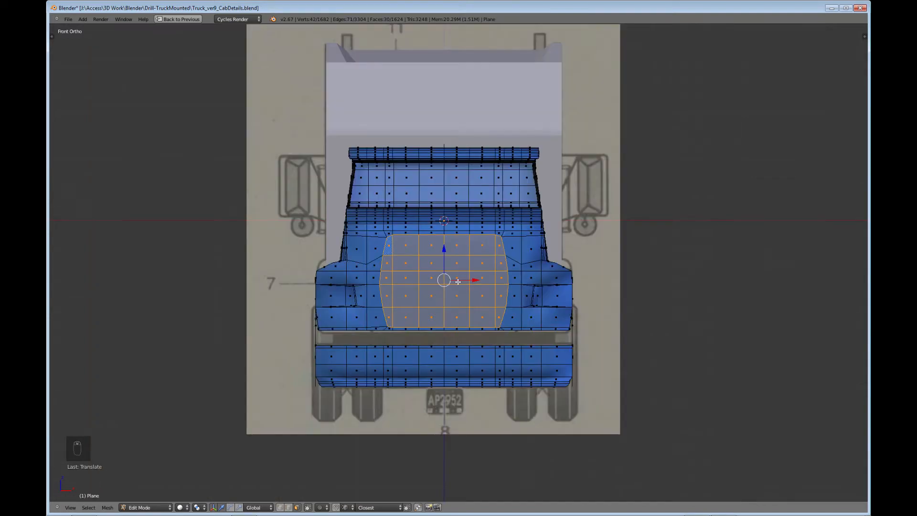
middle_drag(457, 281, 429, 311)
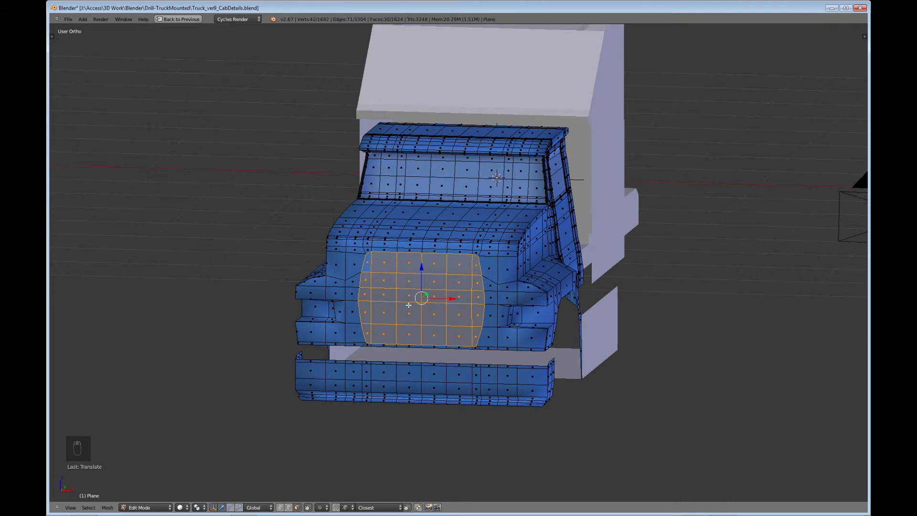
key(KP_1)
key(z)
scroll(409, 303, up, 5)
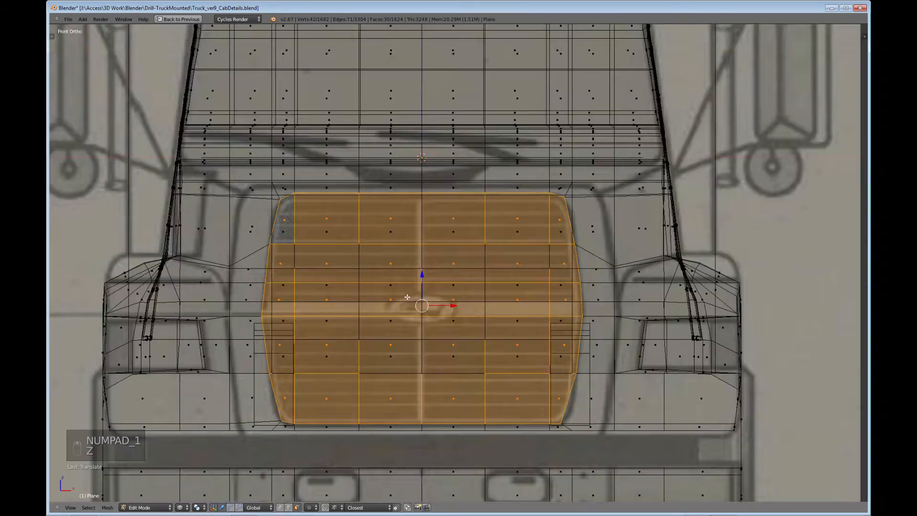
scroll(459, 258, down, 4)
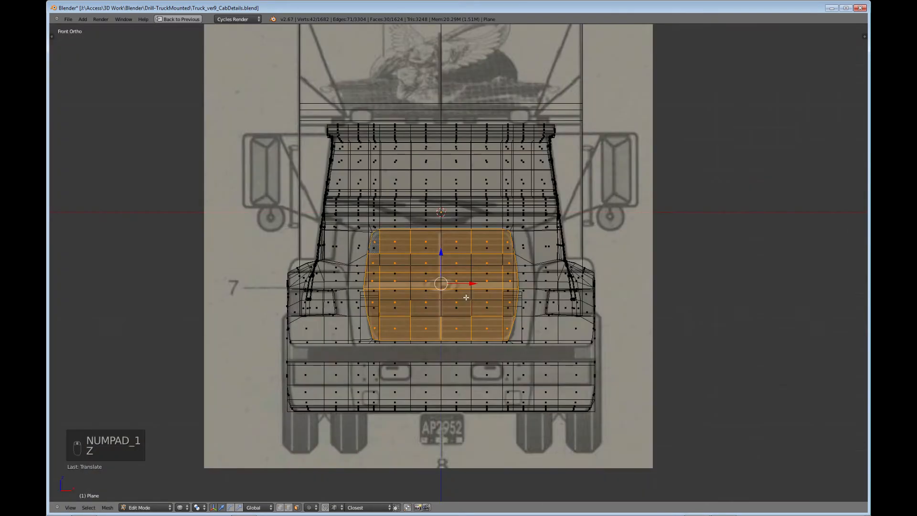
middle_drag(494, 280, 414, 316)
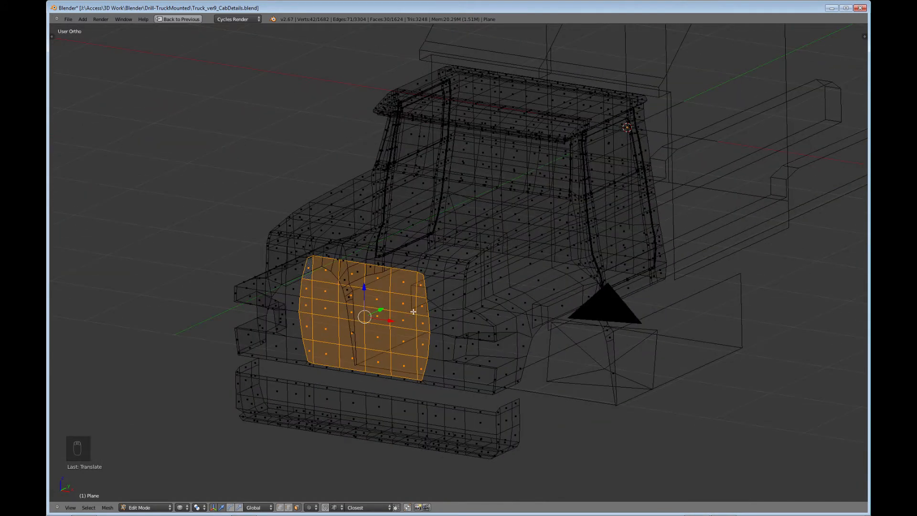
key(p)
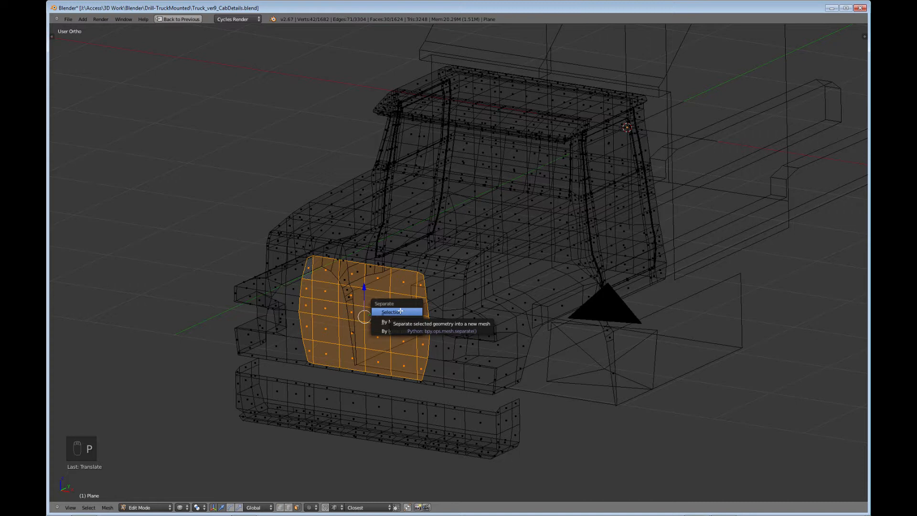
click(398, 312)
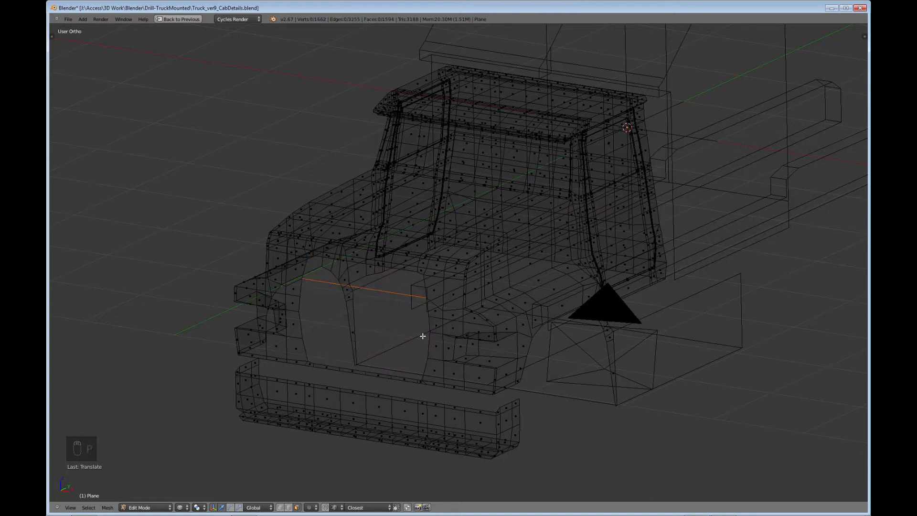
Step: Clear the selection in the cab mesh, return to Object Mode and deselect all objects
key(a)
key(a)
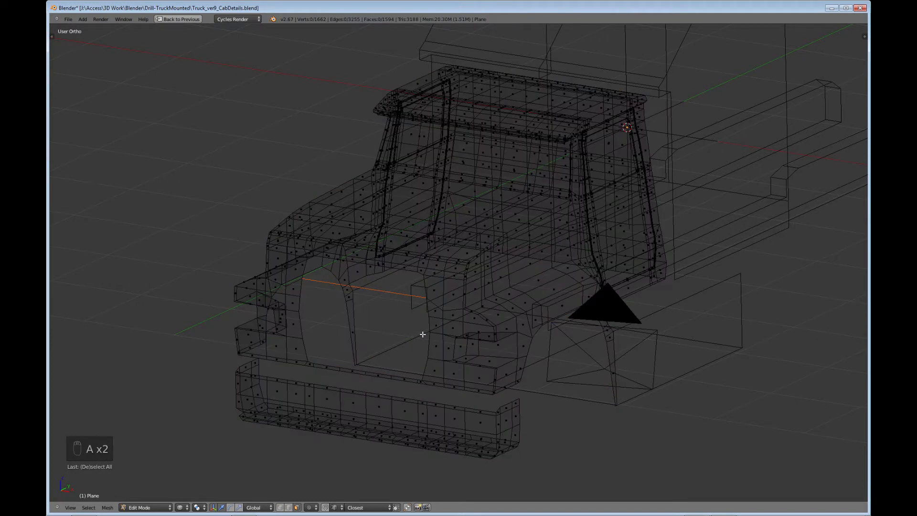
key(Tab)
key(a)
key(a)
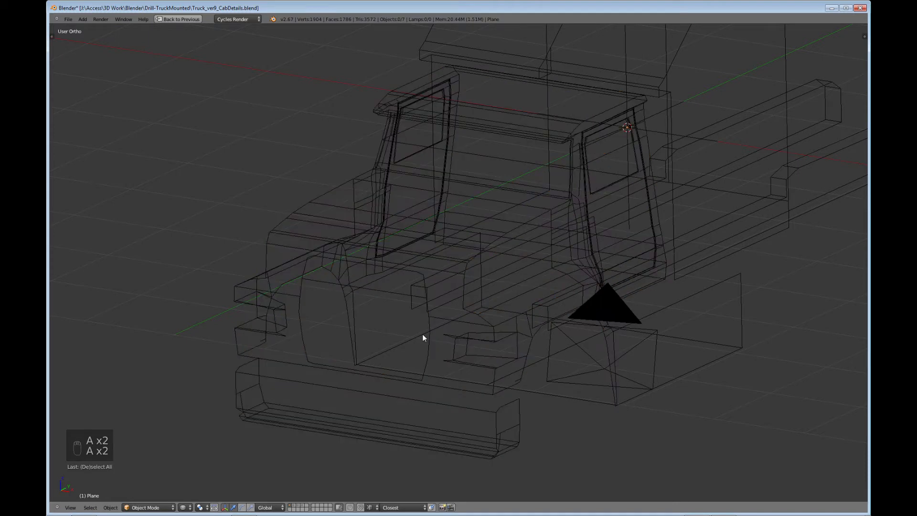
key(Tab)
key(Tab)
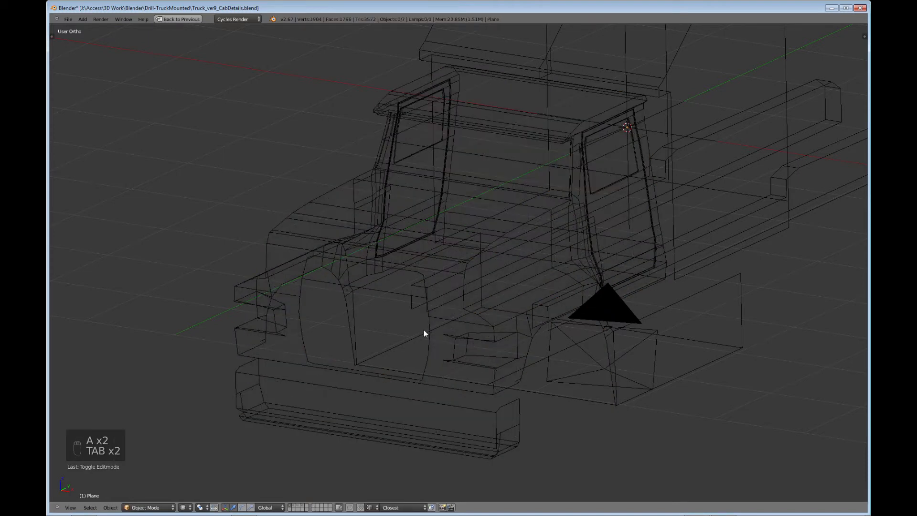
Step: Switch to solid shading, check the separated grille object by selecting it, and select the cab body object
key(z)
middle_drag(429, 322, 459, 360)
right_click(462, 309)
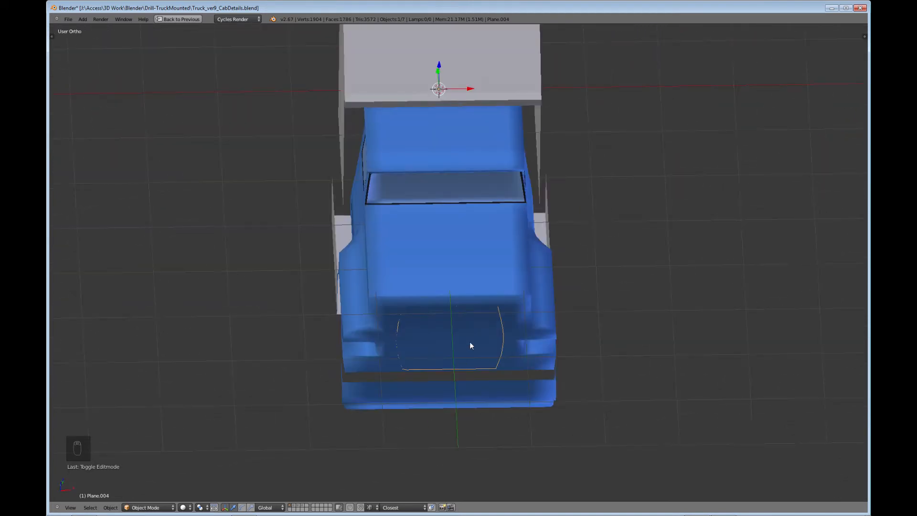
scroll(469, 342, up, 4)
right_click(457, 254)
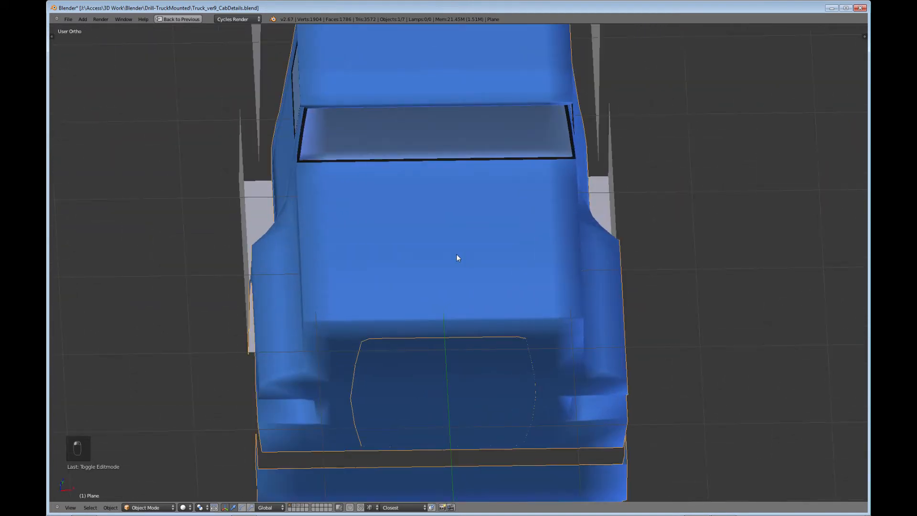
scroll(456, 253, down, 4)
middle_drag(453, 253, 442, 277)
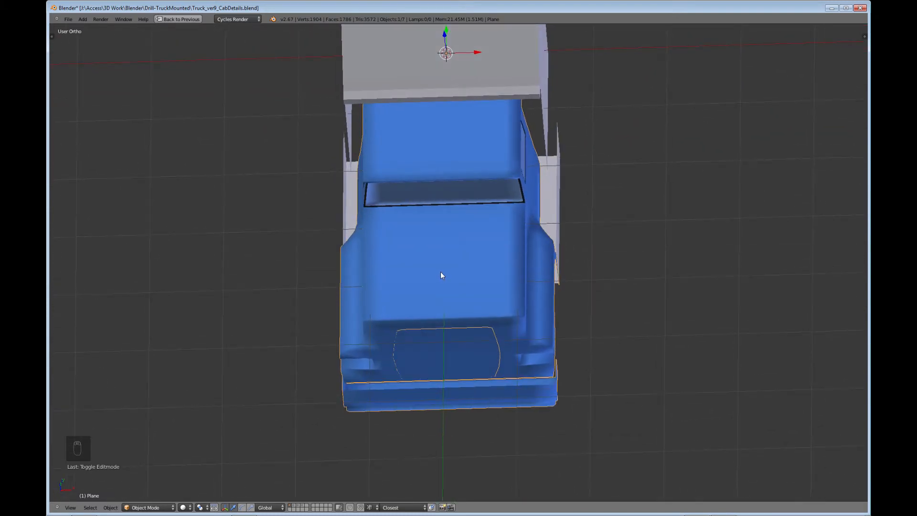
Step: In top view, allow selection through the cab body mesh and delete the faces of its left half
key(KP_7)
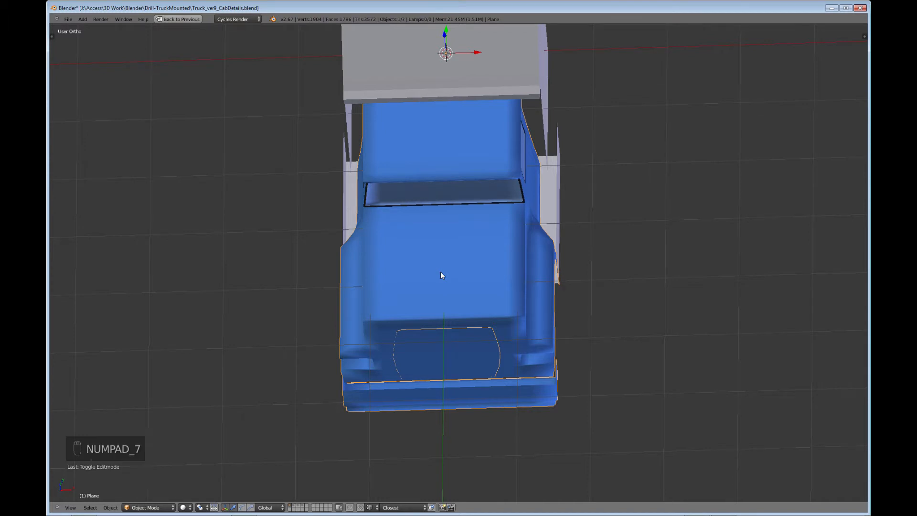
key(Tab)
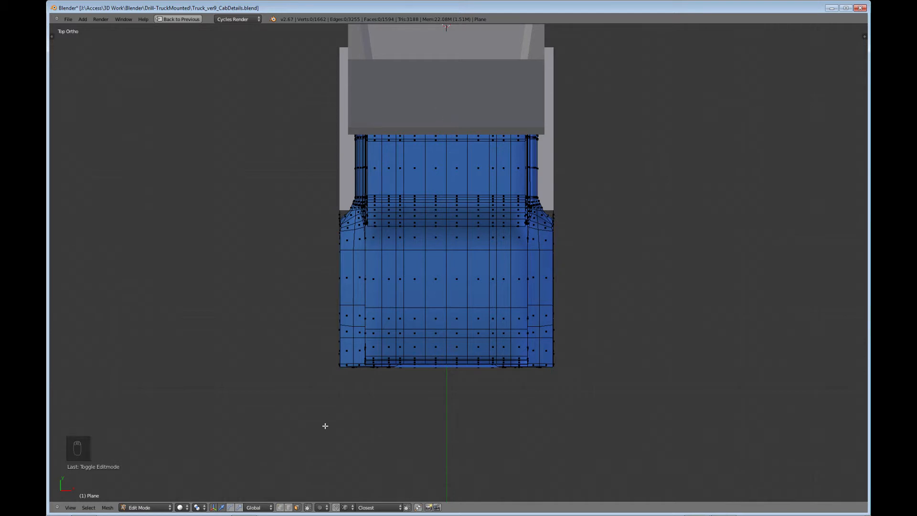
click(308, 507)
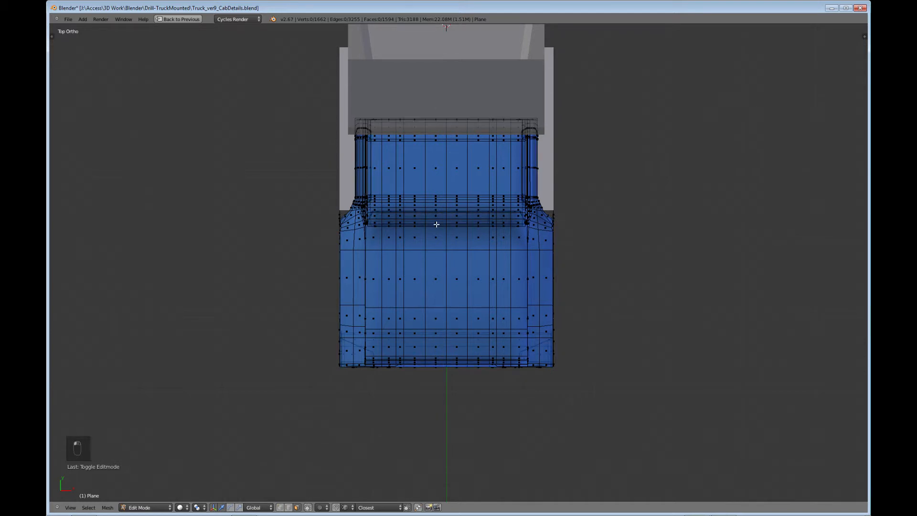
key(b)
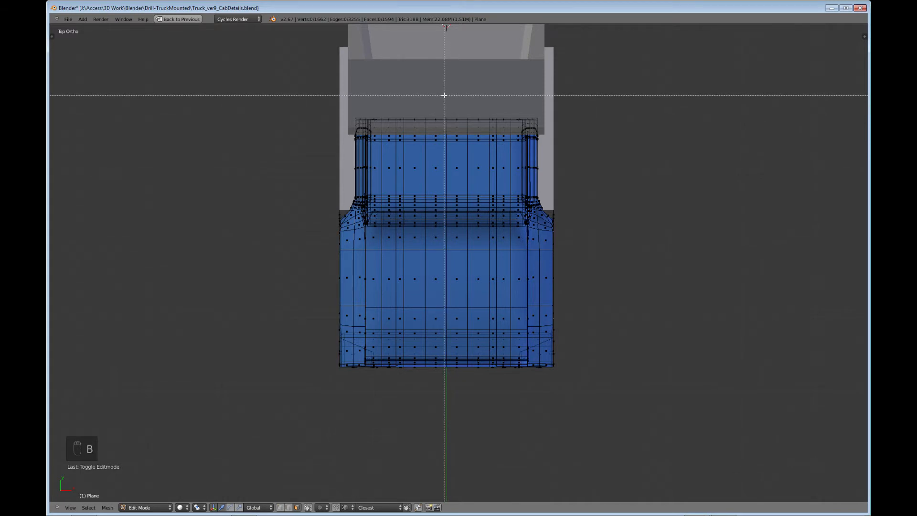
drag(444, 95, 270, 423)
middle_drag(367, 416, 393, 413)
key(x)
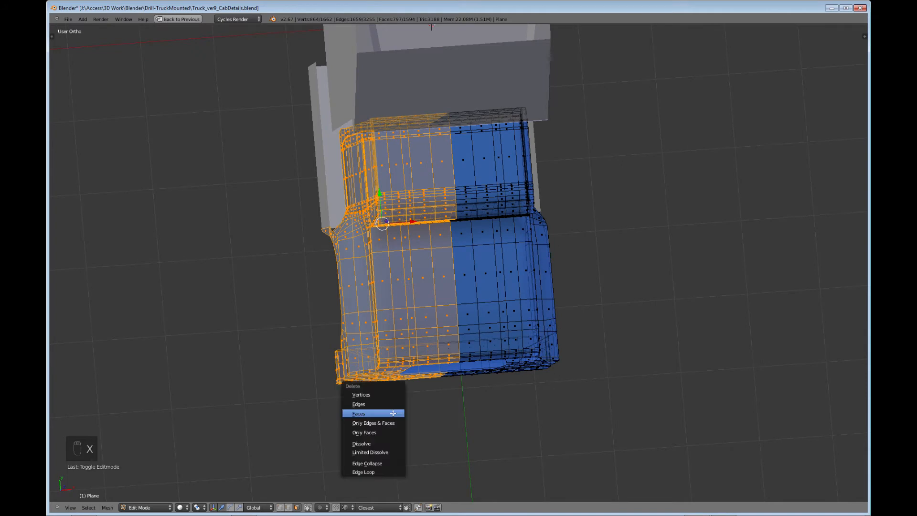
click(387, 413)
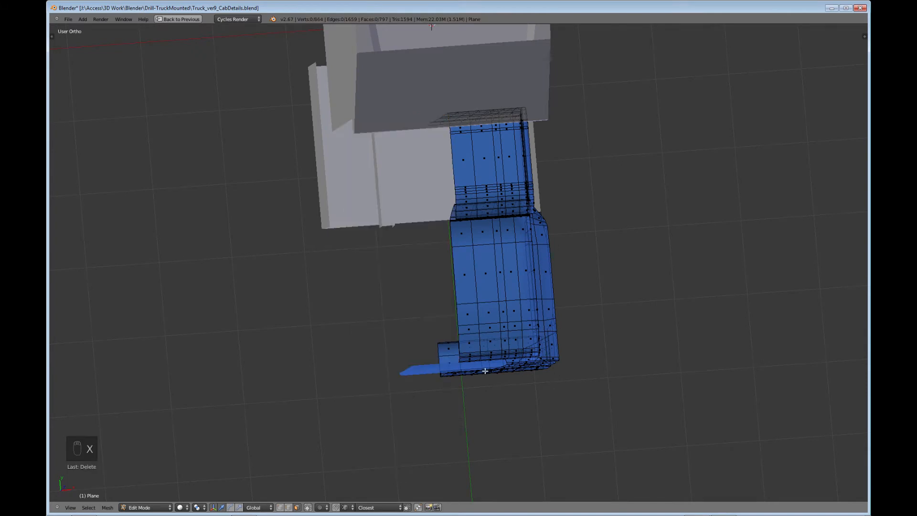
Step: Return to Object Mode and add a Mirror modifier to the halved cab body
middle_drag(485, 371, 478, 284)
key(Tab)
key(ctrl+Up)
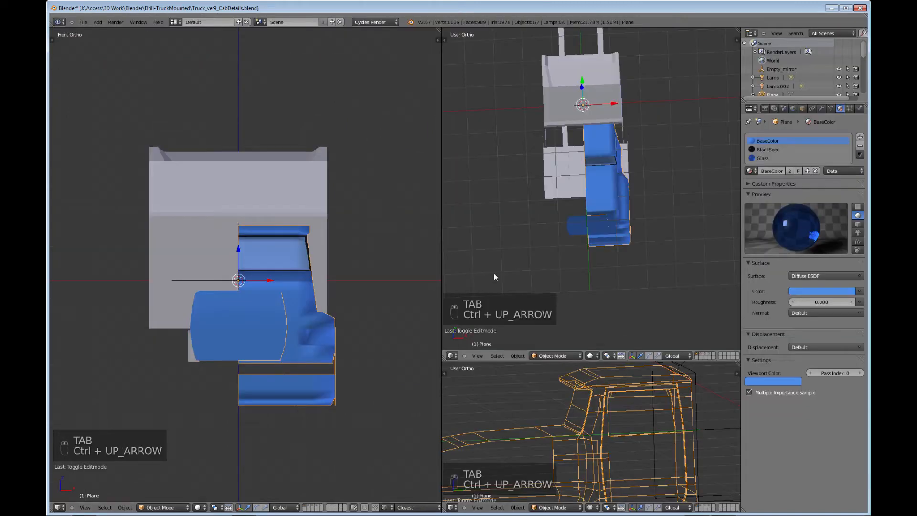
click(822, 109)
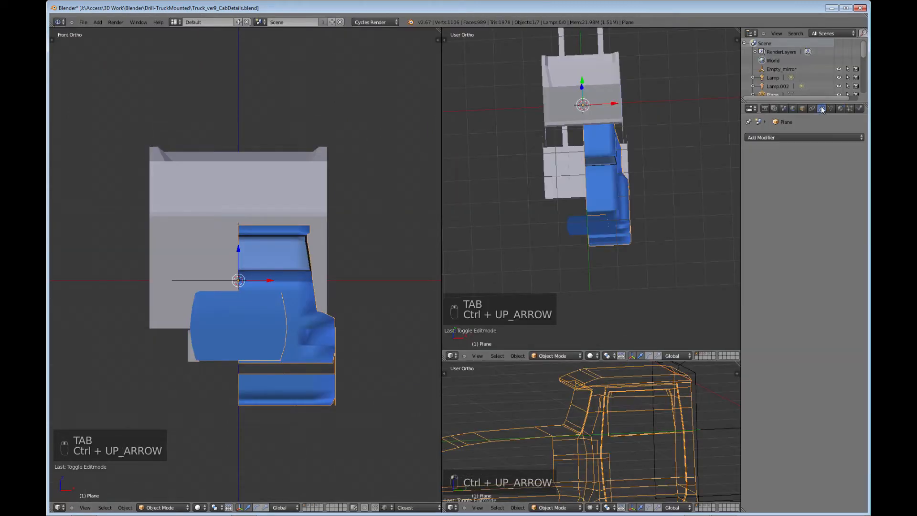
click(769, 138)
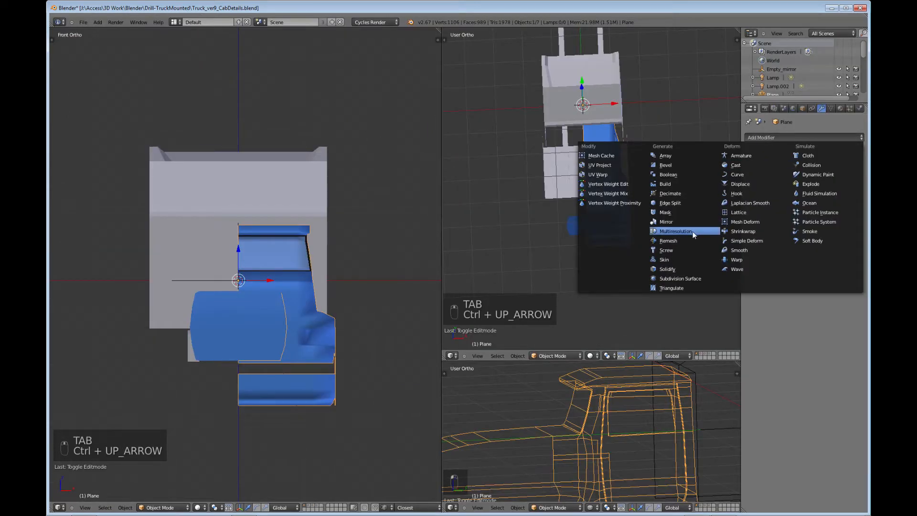
click(676, 223)
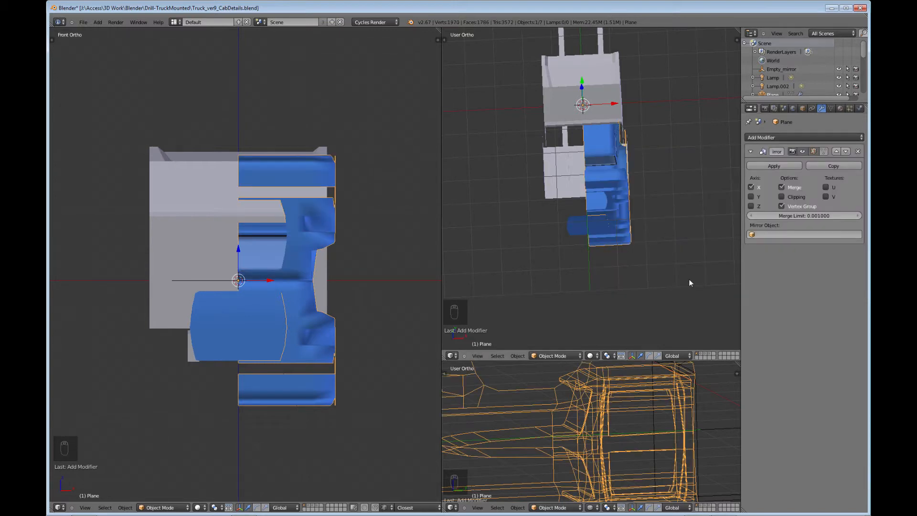
Step: Set the Mirror modifier to the Z axis only and enable Clipping to complete the cab's missing half
click(751, 197)
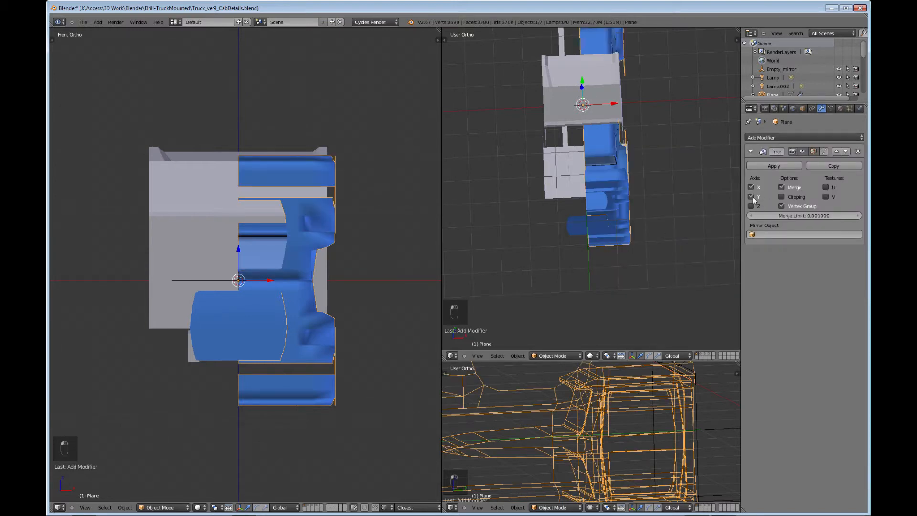
click(751, 206)
click(752, 196)
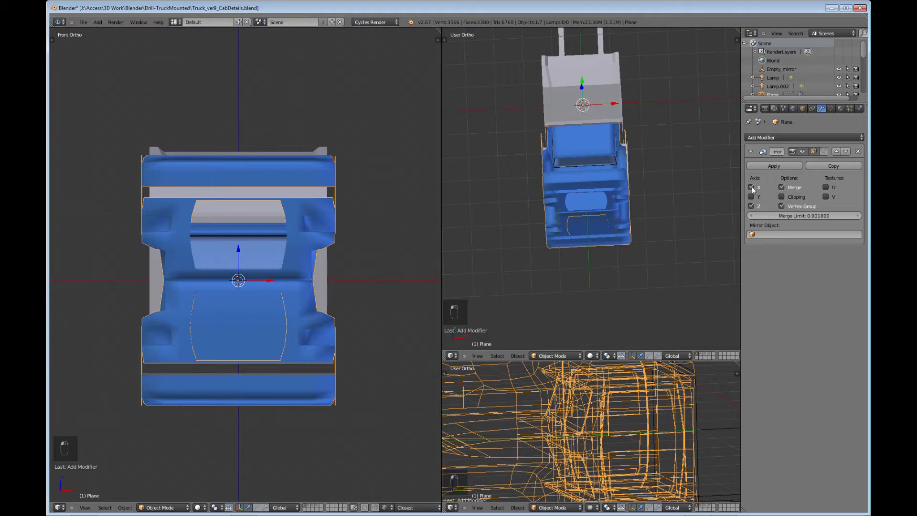
click(752, 188)
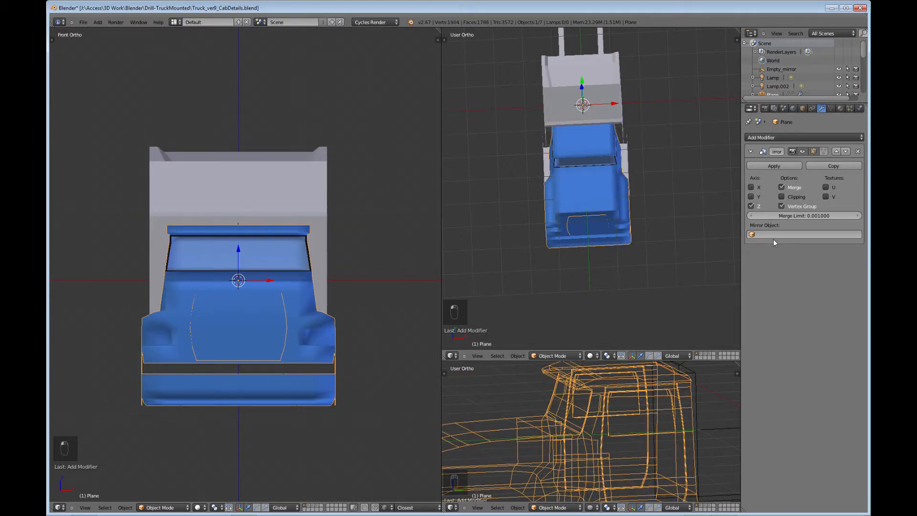
click(781, 197)
middle_drag(390, 363, 319, 289)
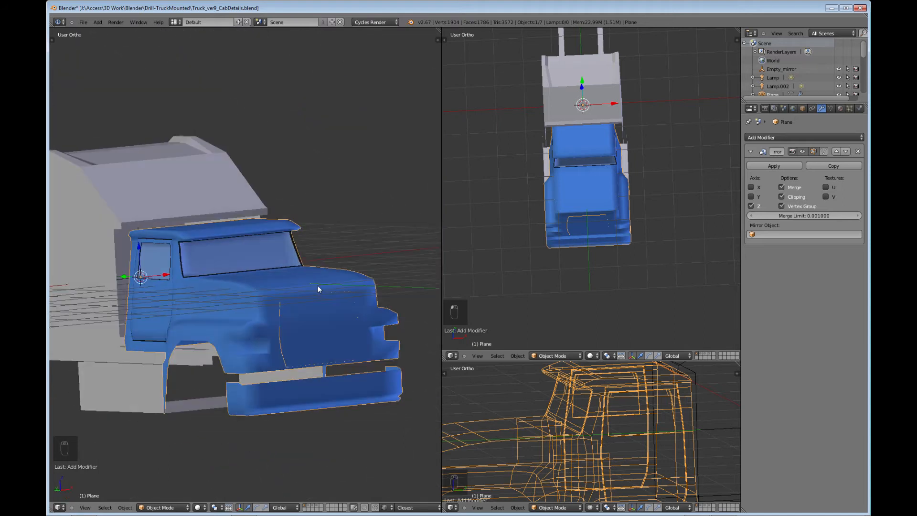
middle_drag(266, 246, 289, 352)
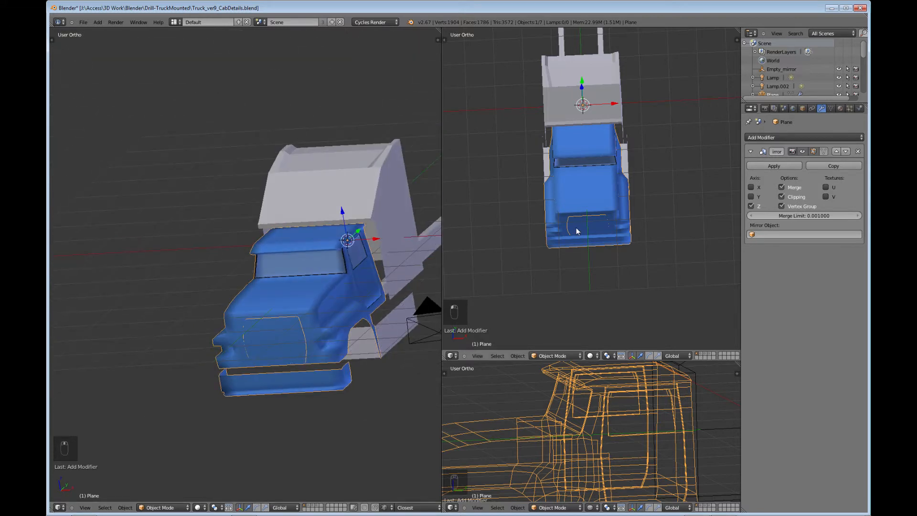
Step: In front wireframe view, select the separated grille object and enter Edit Mode to compare it with the reference image
key(ctrl+Up)
key(KP_1)
scroll(564, 243, up, 3)
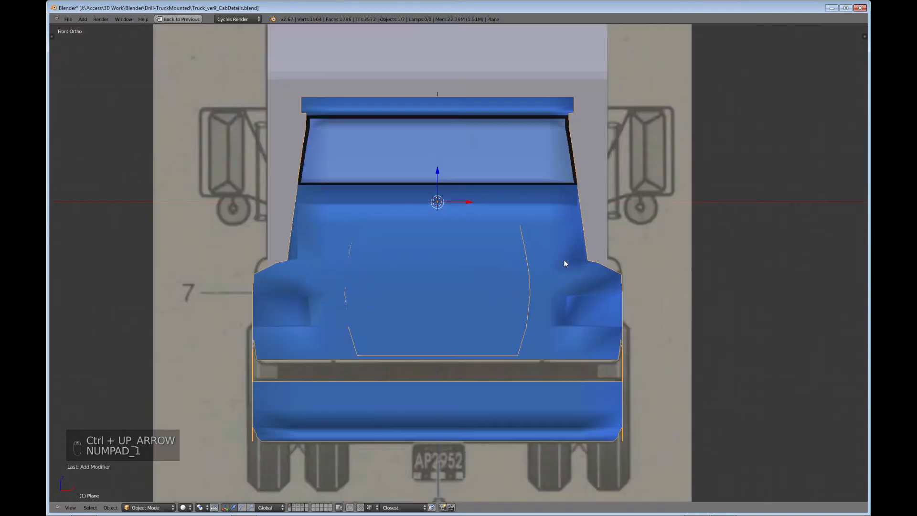
key(z)
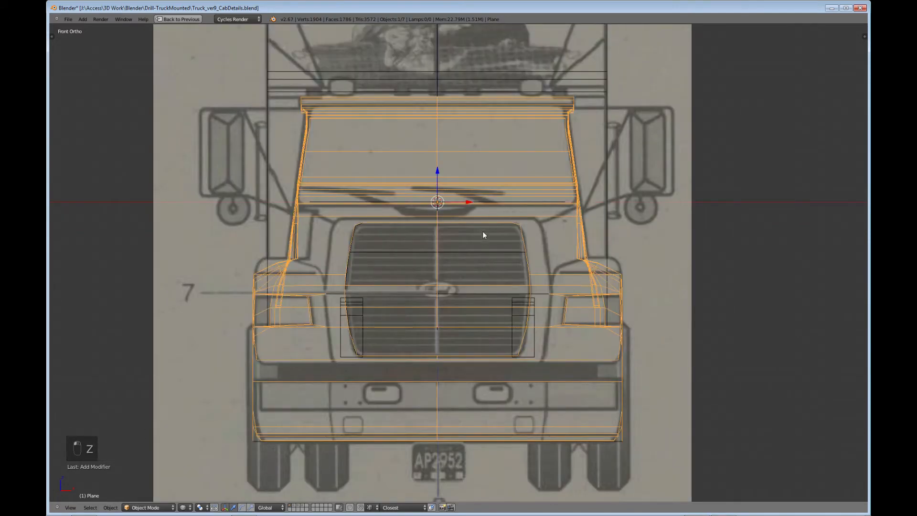
right_click(508, 247)
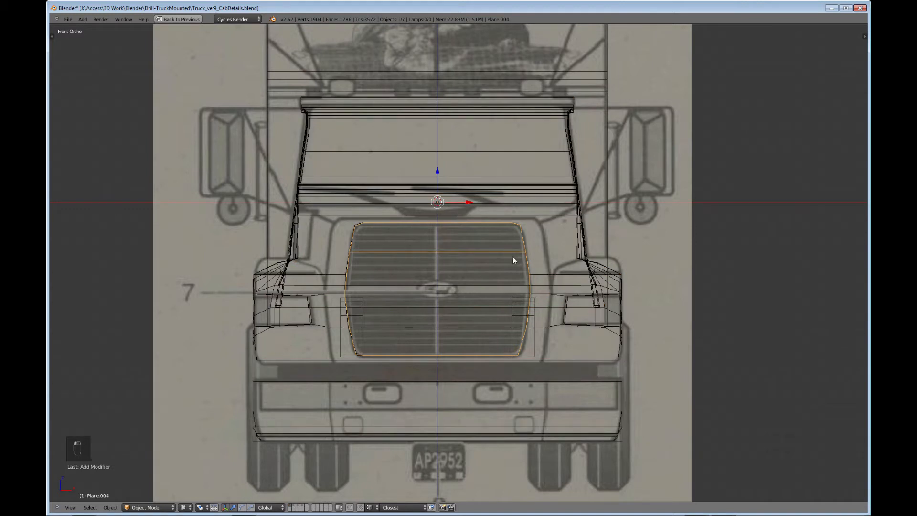
key(Tab)
scroll(494, 310, up, 4)
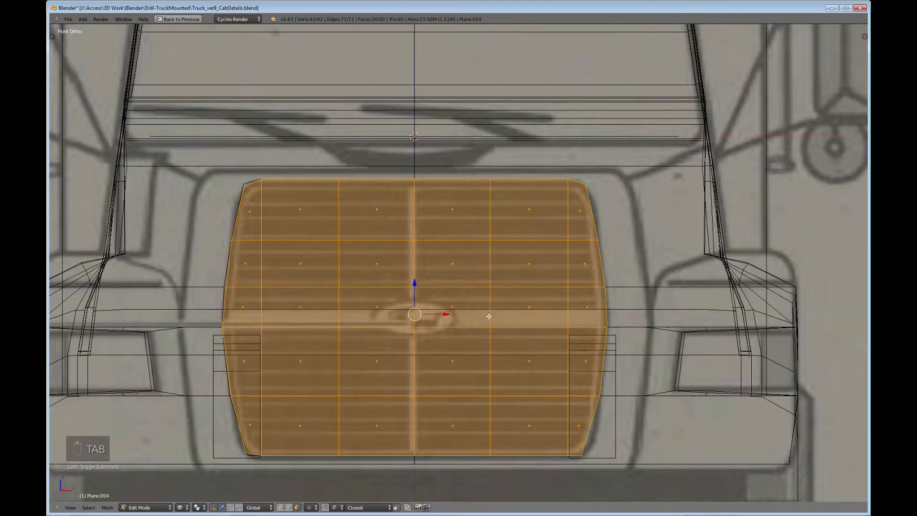
scroll(428, 278, up, 2)
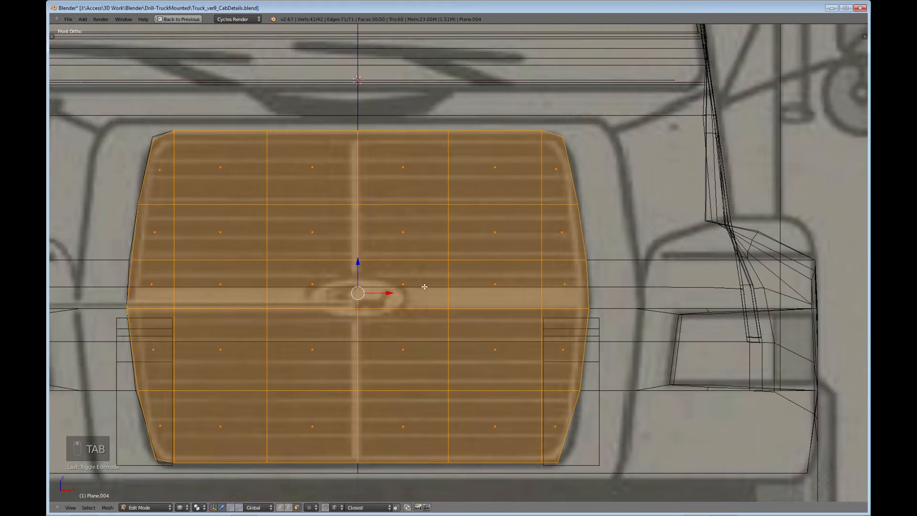
shift+middle_drag(397, 250, 508, 348)
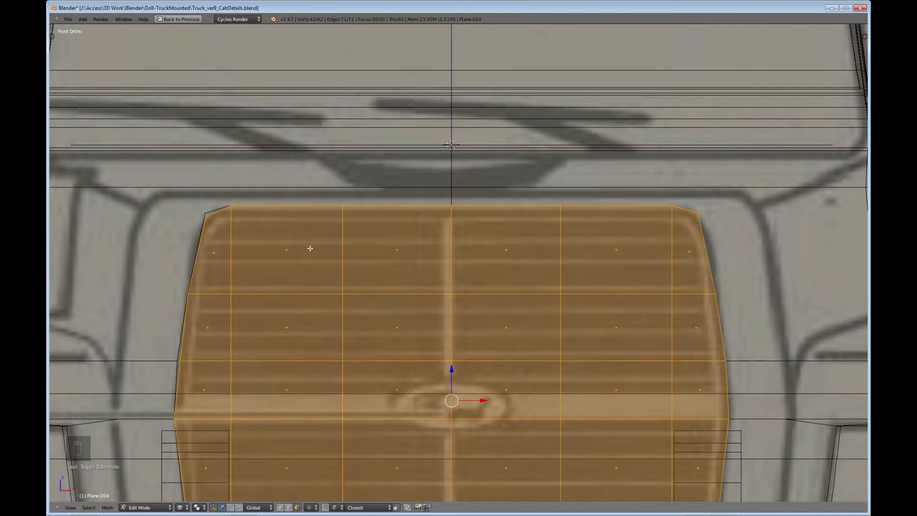
scroll(310, 248, down, 4)
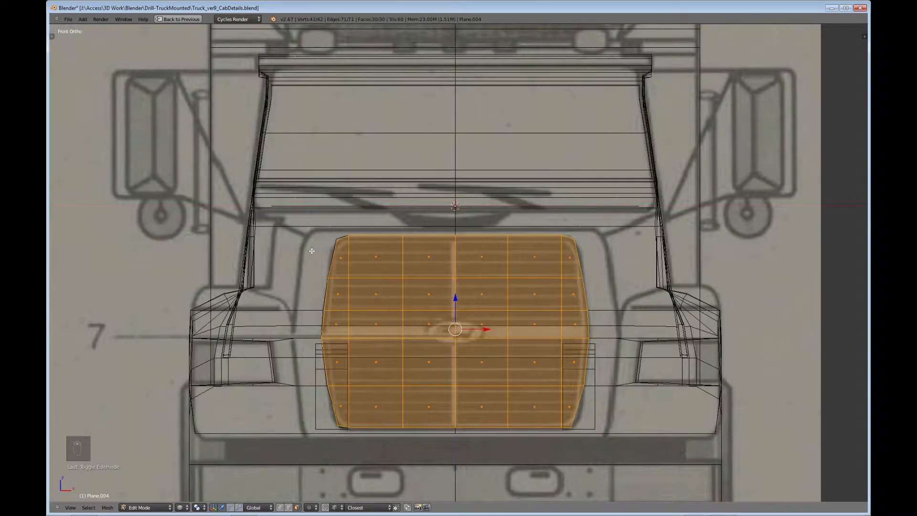
scroll(329, 313, up, 1)
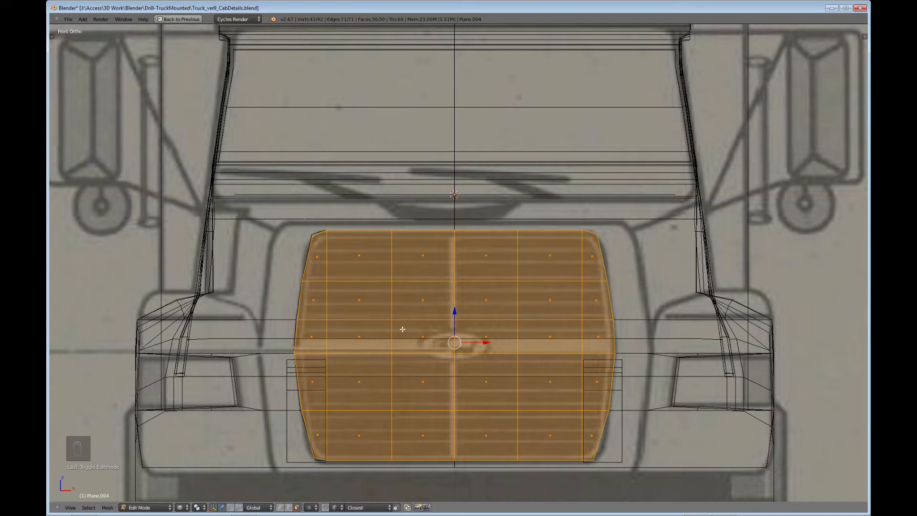
Step: In vertex selection mode, select the vertical edge loops on both sides of the grille's centre line and scale them along X to match the central bar
click(280, 508)
alt+right_click(392, 299)
alt+shift+right_click(520, 303)
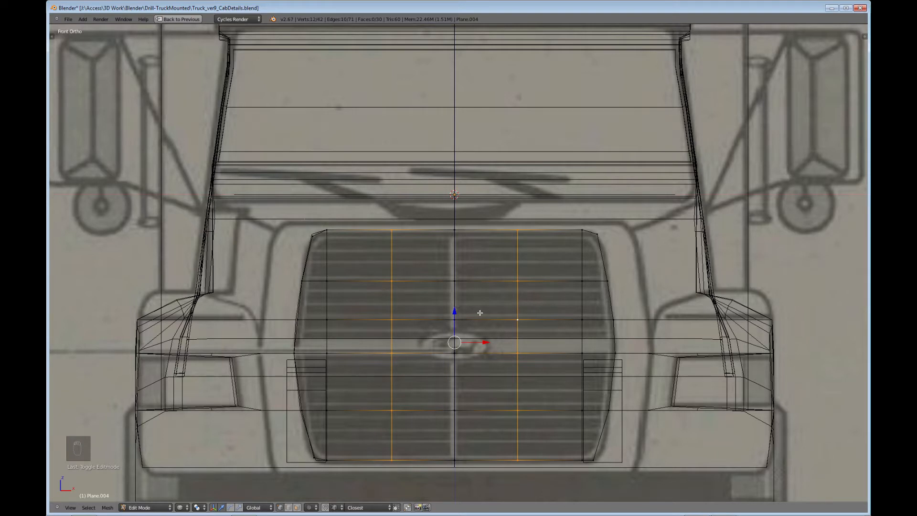
key(s)
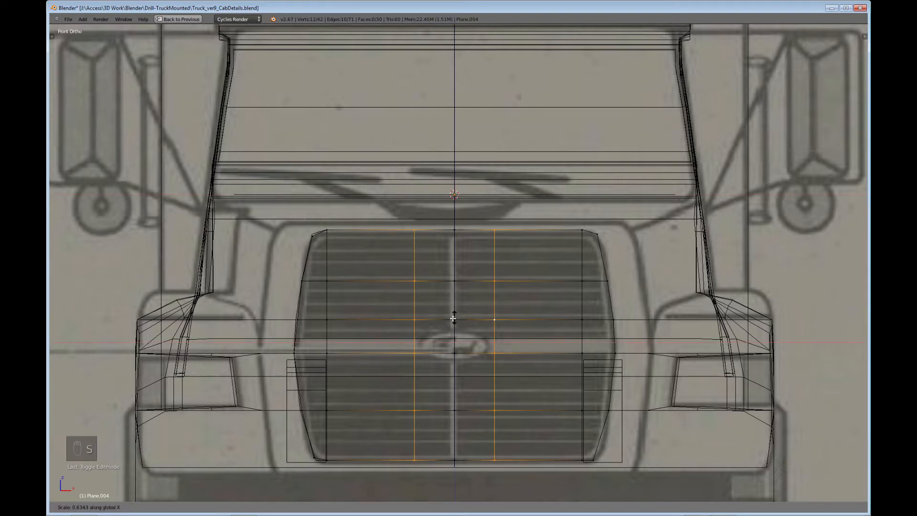
click(455, 348)
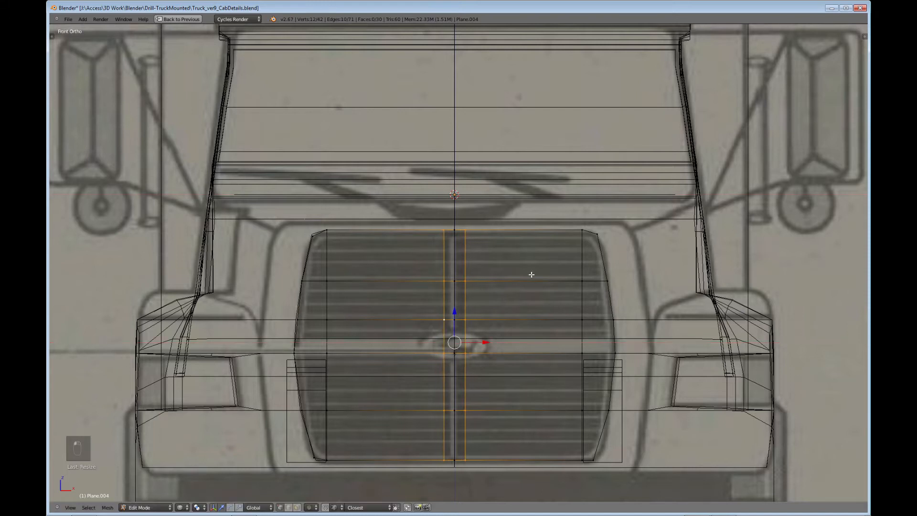
key(s)
key(x)
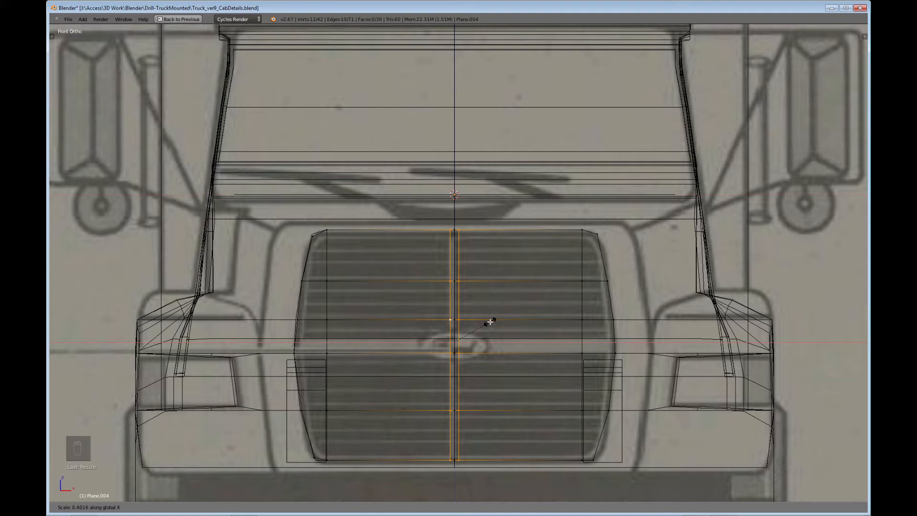
click(490, 322)
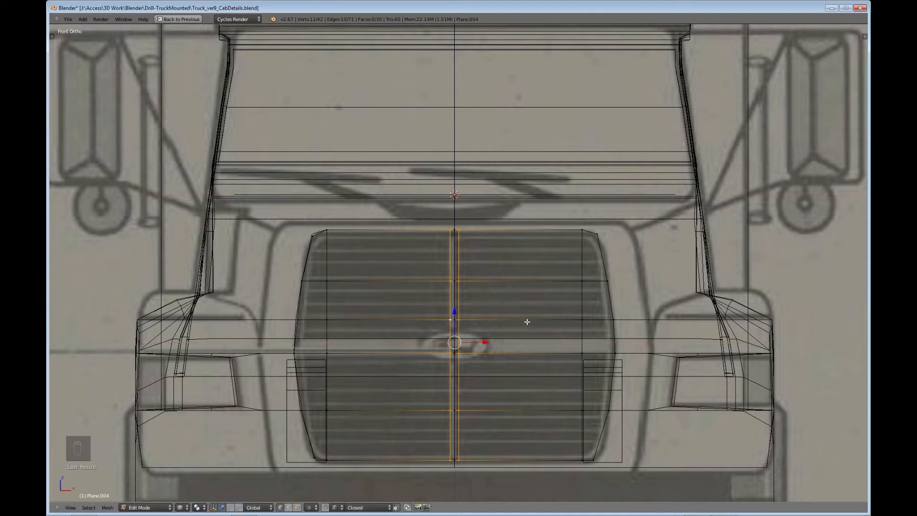
Step: Add two horizontal loop cuts near the grille's upper edge, following the edges of the first slat in the reference image
key(a)
key(a)
key(a)
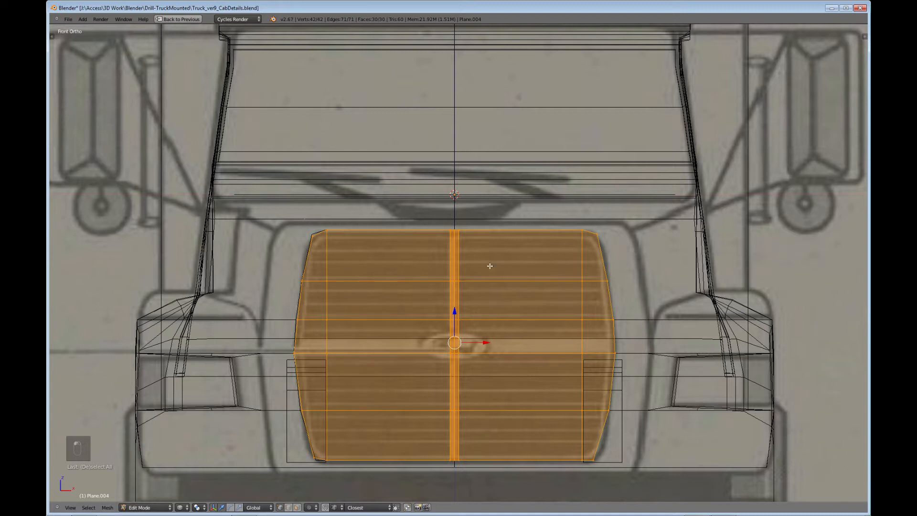
scroll(491, 301, up, 4)
shift+middle_drag(492, 300, 520, 299)
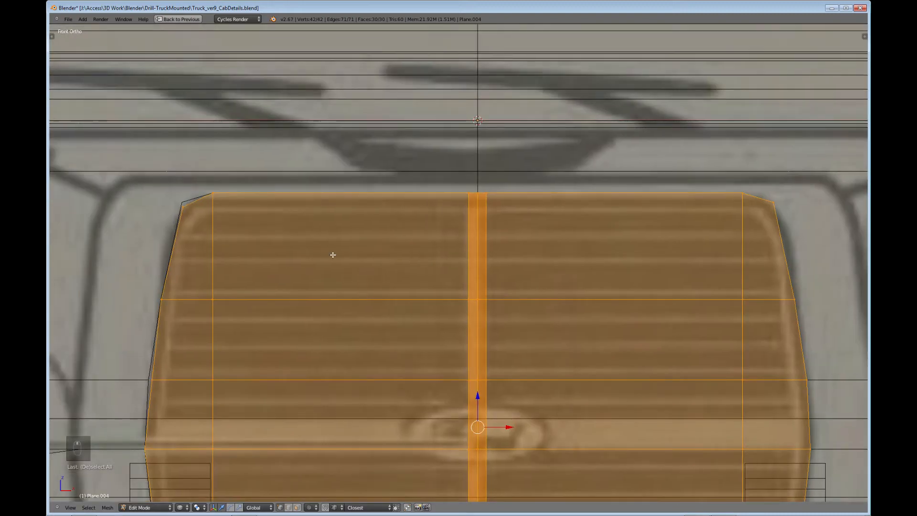
key(ctrl+r)
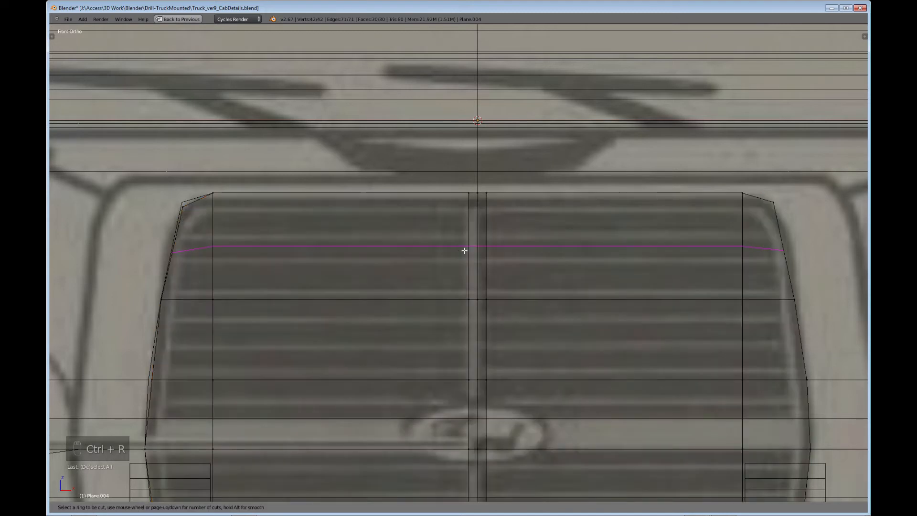
click(464, 251)
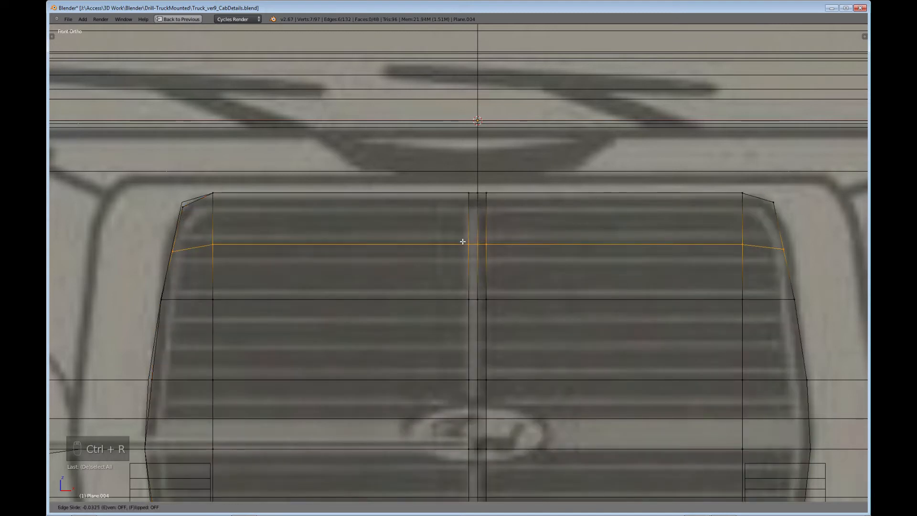
click(461, 208)
key(ctrl+r)
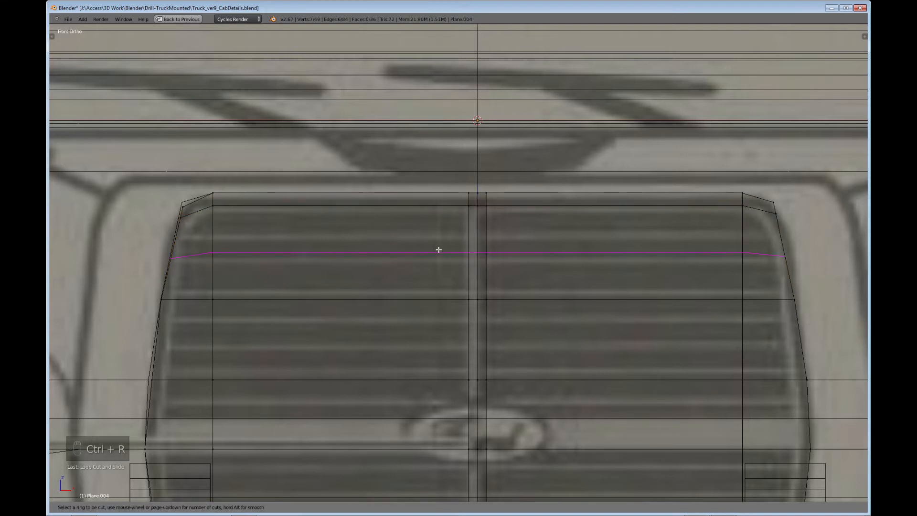
click(438, 248)
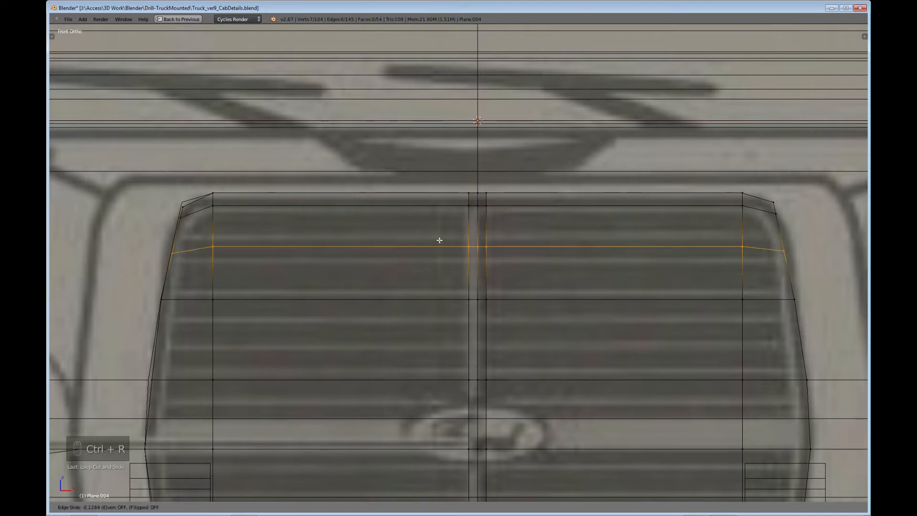
click(441, 210)
Step: Add two more horizontal loop cuts across the grille, marking the upper and lower edges of the second slat
key(ctrl+r)
click(436, 262)
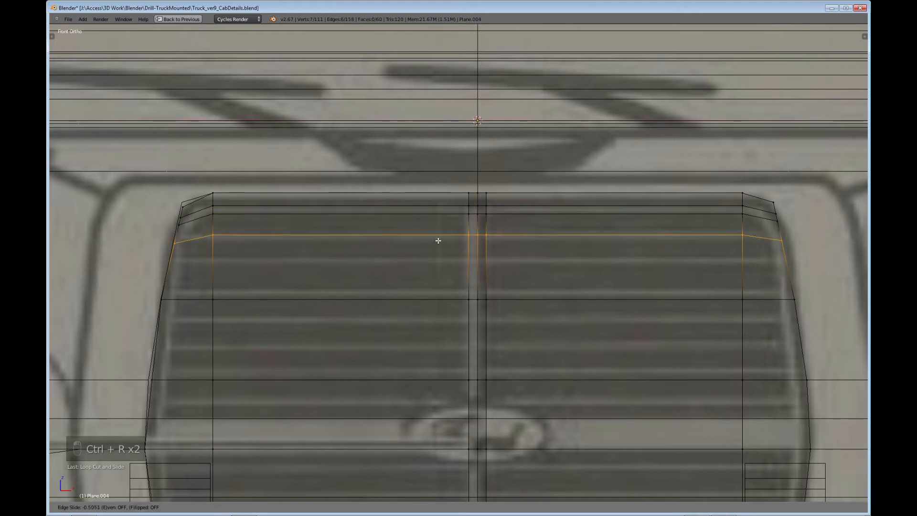
click(437, 239)
key(ctrl+r)
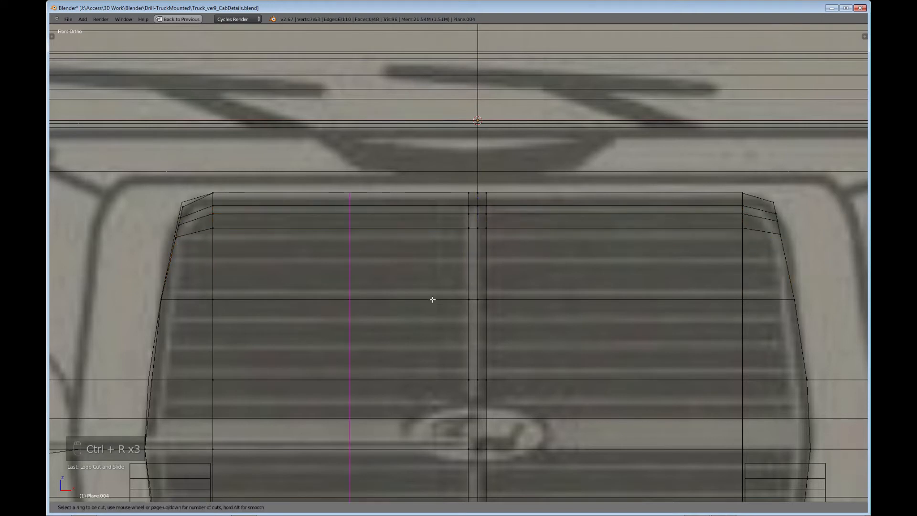
click(468, 294)
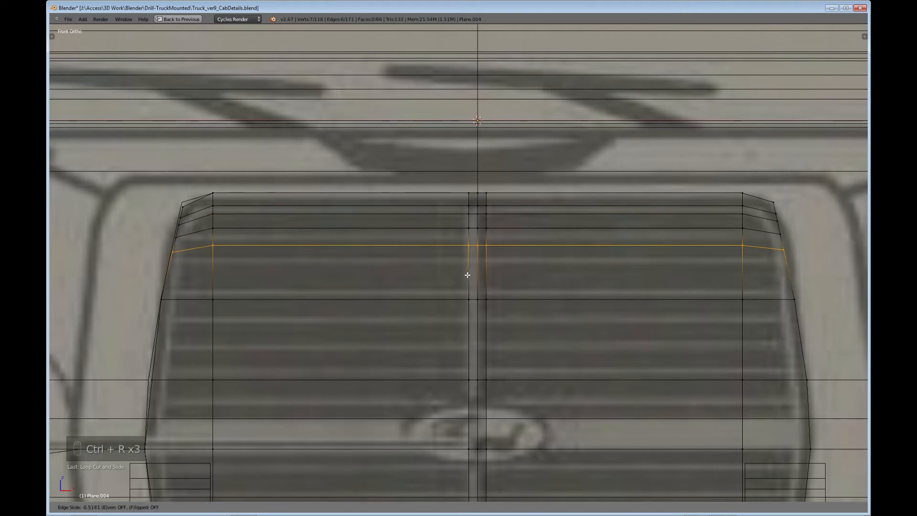
click(469, 264)
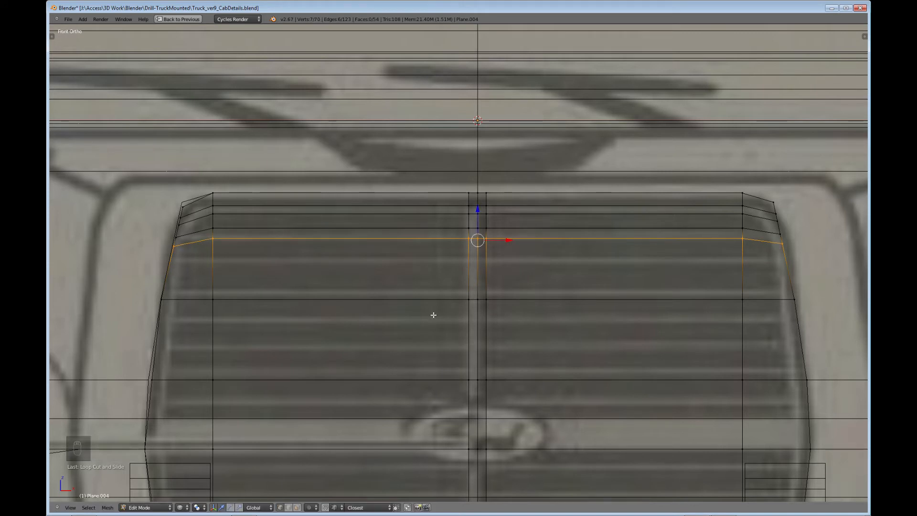
Step: Add a horizontal loop cut at the fifth slat's upper edge and two marking the third slat's upper and lower edges
key(ctrl+r)
click(461, 312)
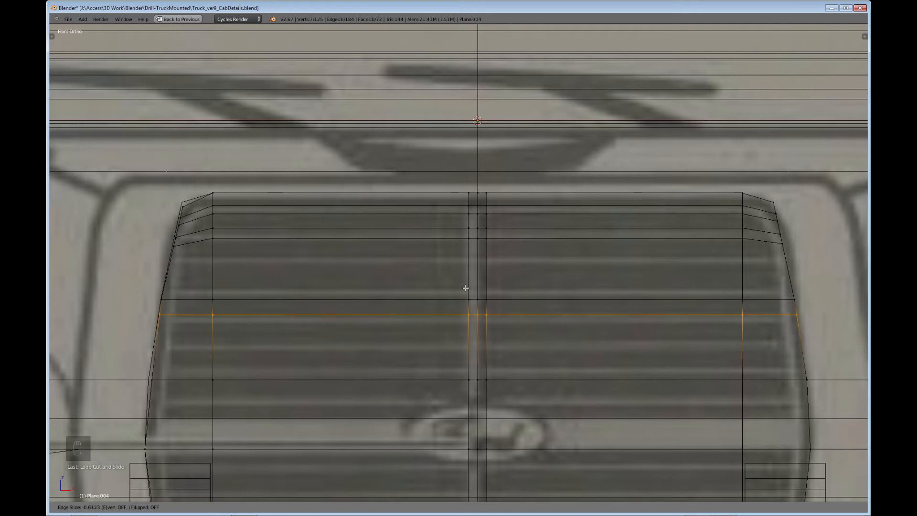
click(465, 288)
key(ctrl+r)
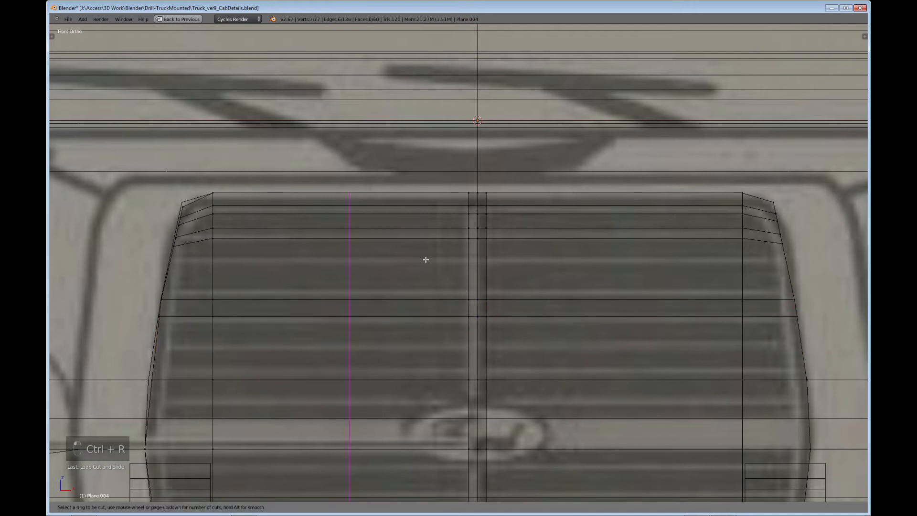
click(473, 259)
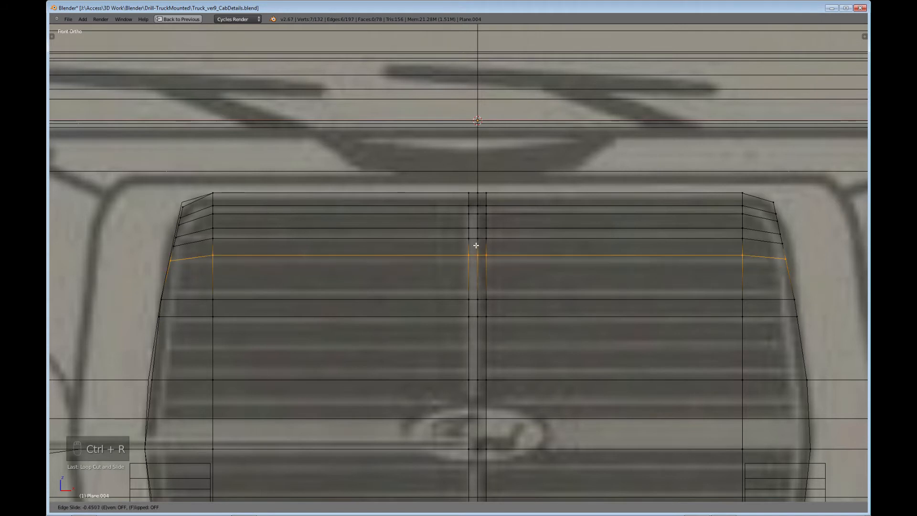
click(476, 245)
key(ctrl+r)
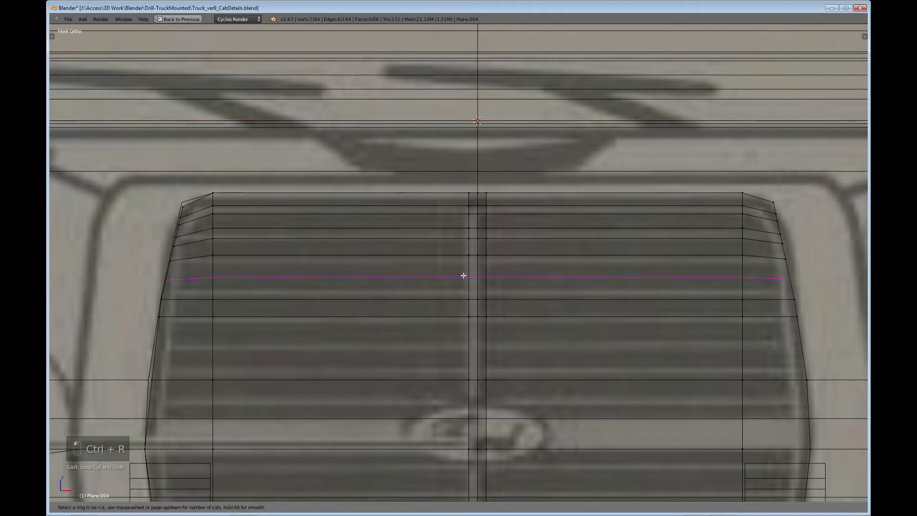
click(463, 271)
click(465, 261)
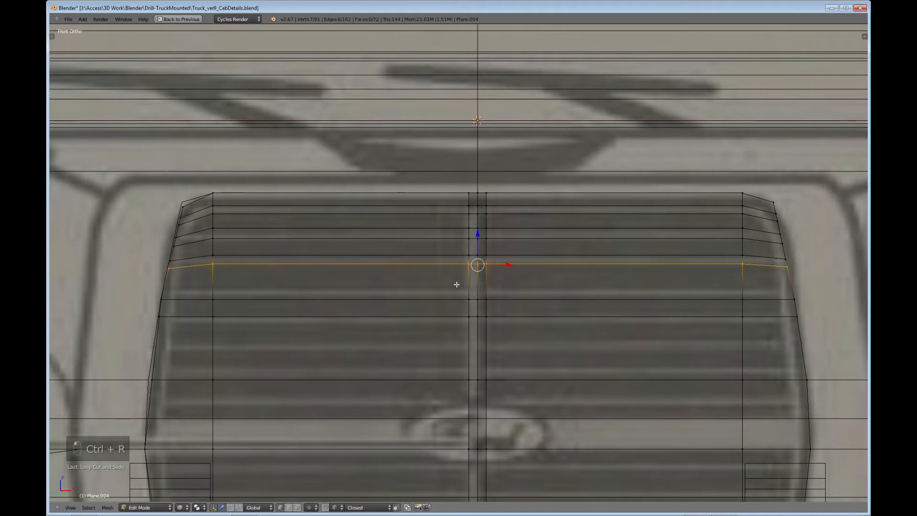
Step: Add a loop cut at the fourth slat's upper edge and move the existing loop beneath it up along Z to the slat's lower edge
key(ctrl+r)
click(458, 285)
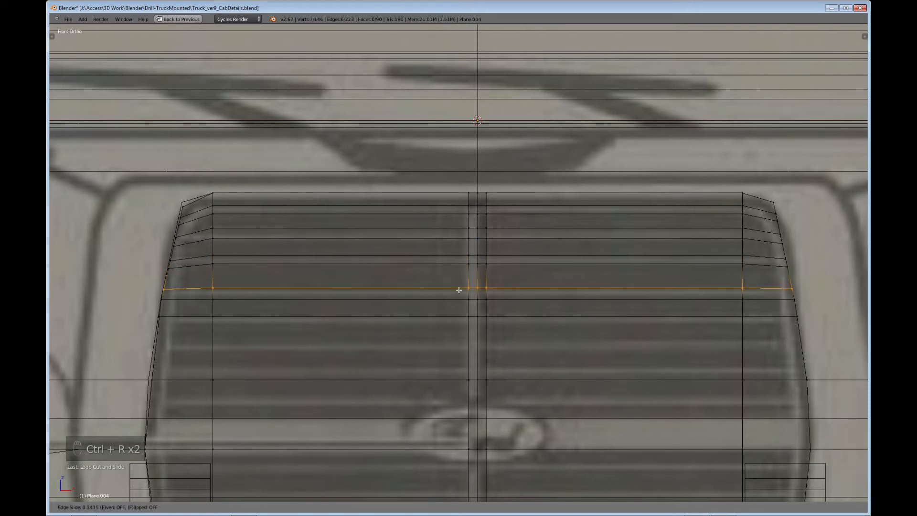
click(458, 291)
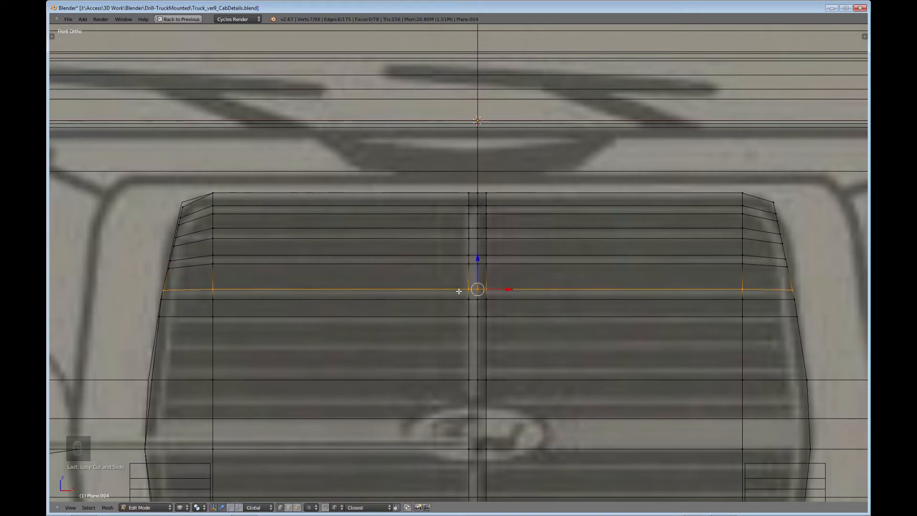
alt+right_click(436, 298)
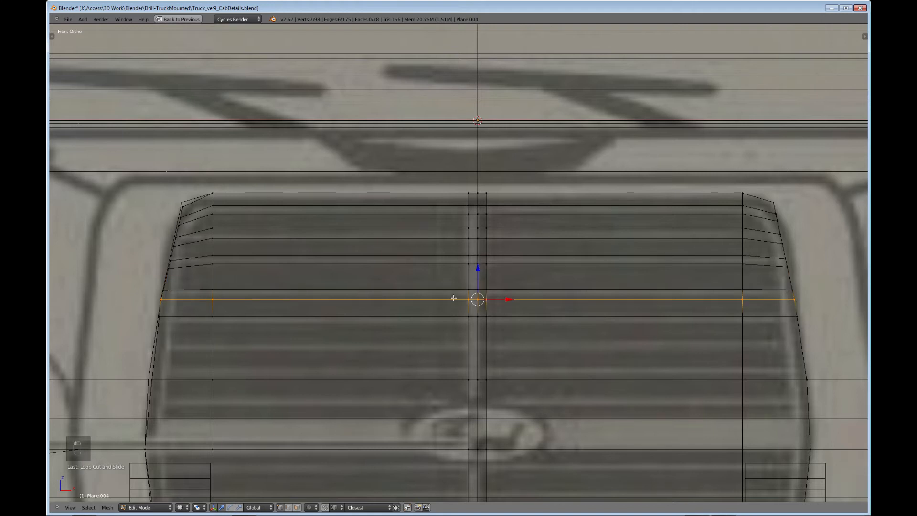
drag(478, 277, 479, 273)
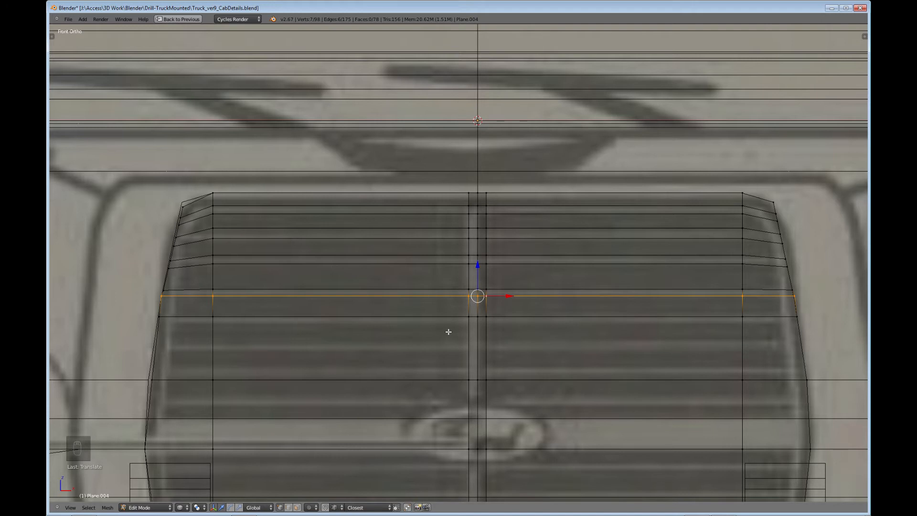
Step: Add a horizontal loop cut along the lower edge of the grille's fifth slat
key(ctrl+r)
click(465, 331)
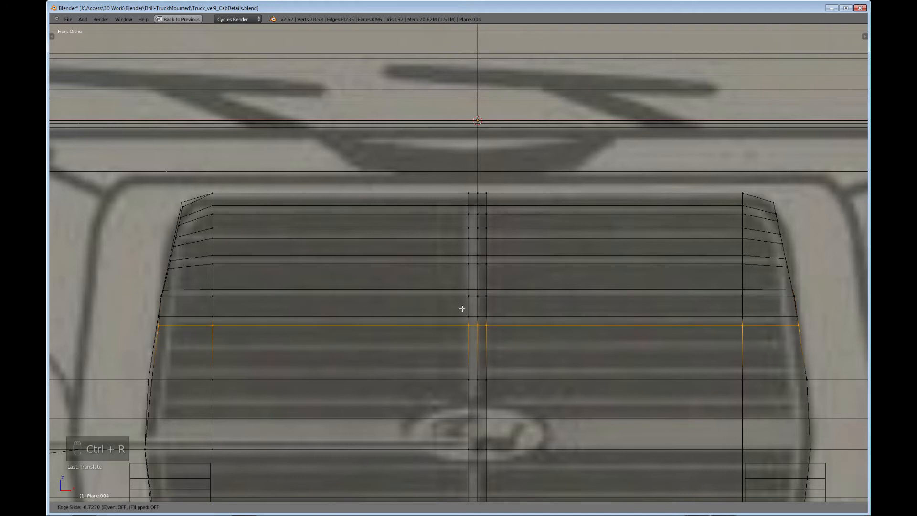
click(462, 308)
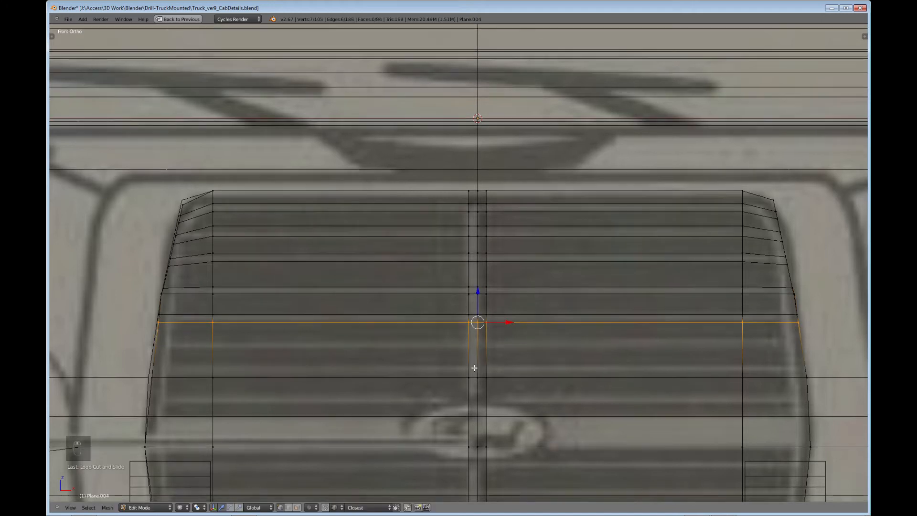
Step: Add two horizontal loop cuts marking the upper and lower edges of the sixth slat above the badge
shift+middle_drag(474, 372, 470, 247)
key(ctrl+r)
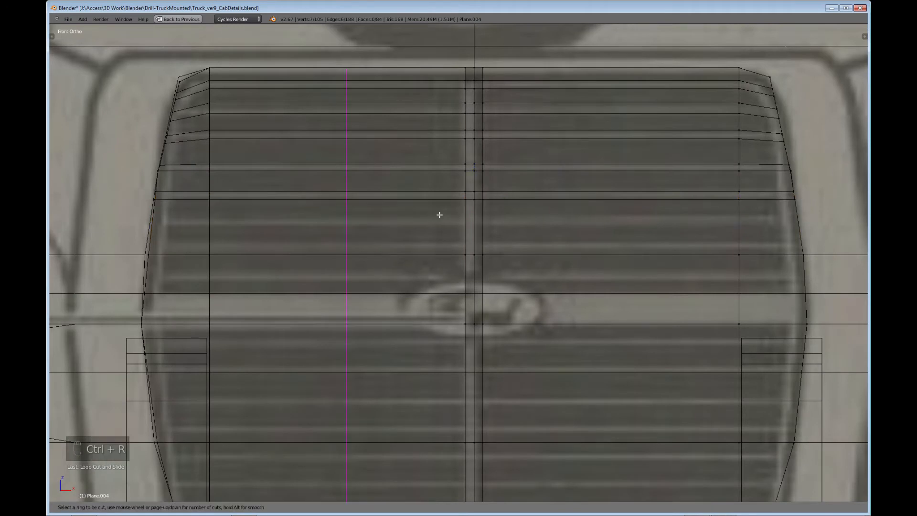
click(459, 220)
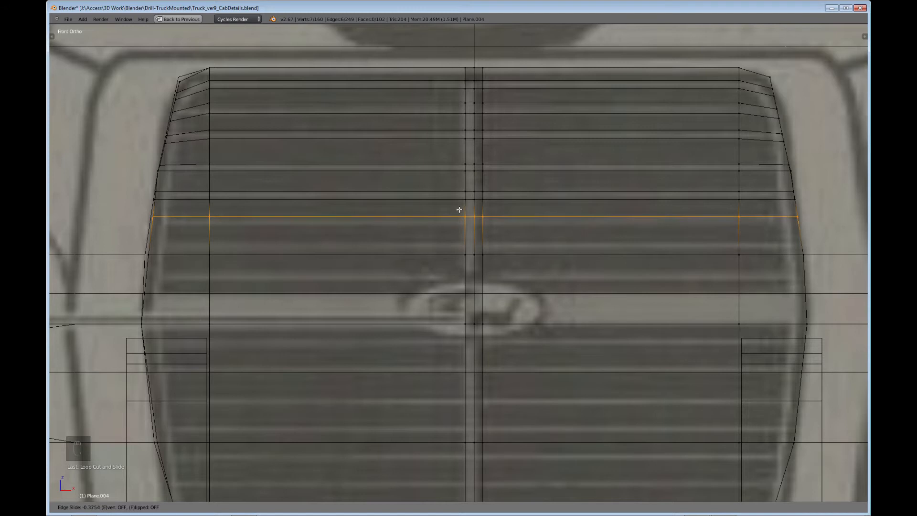
click(459, 210)
key(ctrl+z)
key(ctrl+r)
click(458, 238)
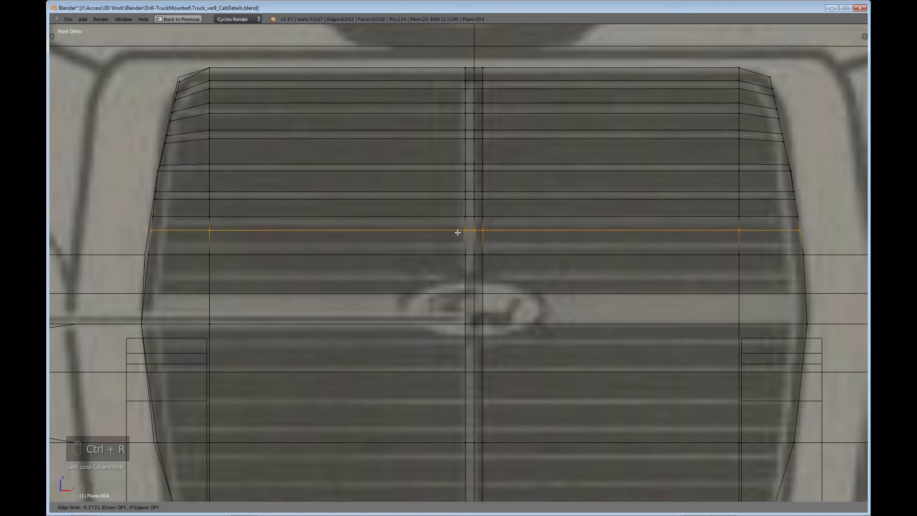
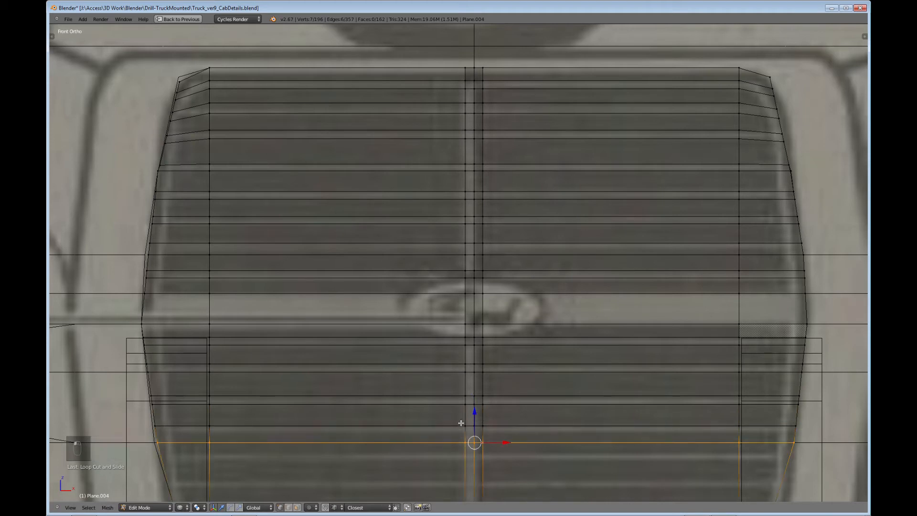
Step: Raise the selected loop to the lower edge of the fourth slat below the badge, and add two loop cuts marking the fifth
drag(473, 417, 473, 408)
shift+middle_drag(473, 442, 467, 264)
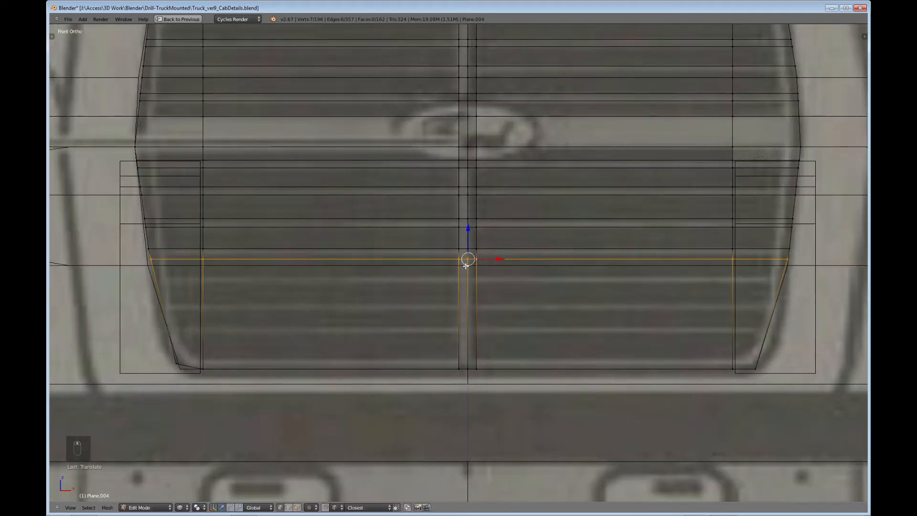
key(ctrl+r)
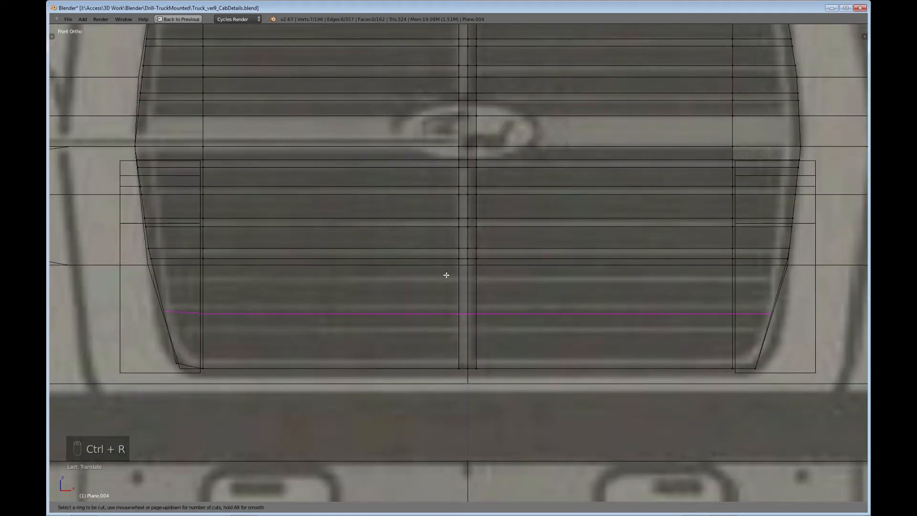
click(446, 275)
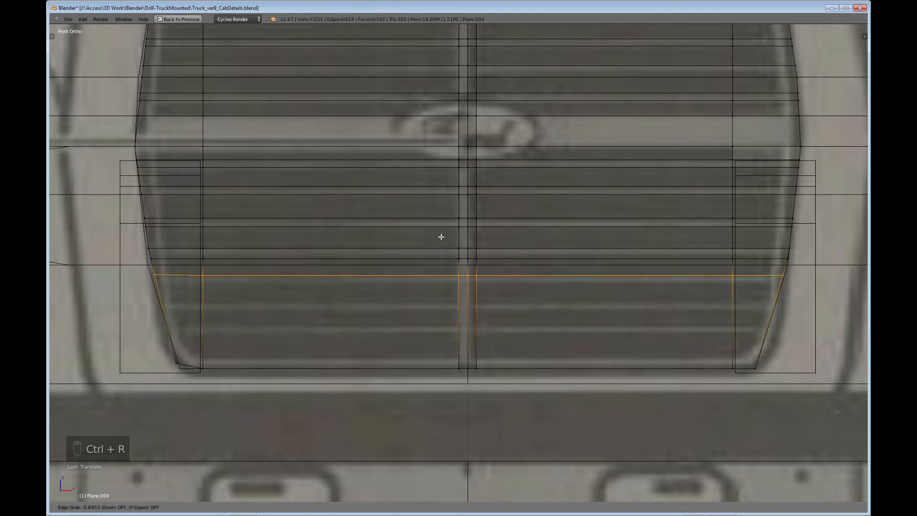
click(440, 265)
key(ctrl+r)
click(441, 266)
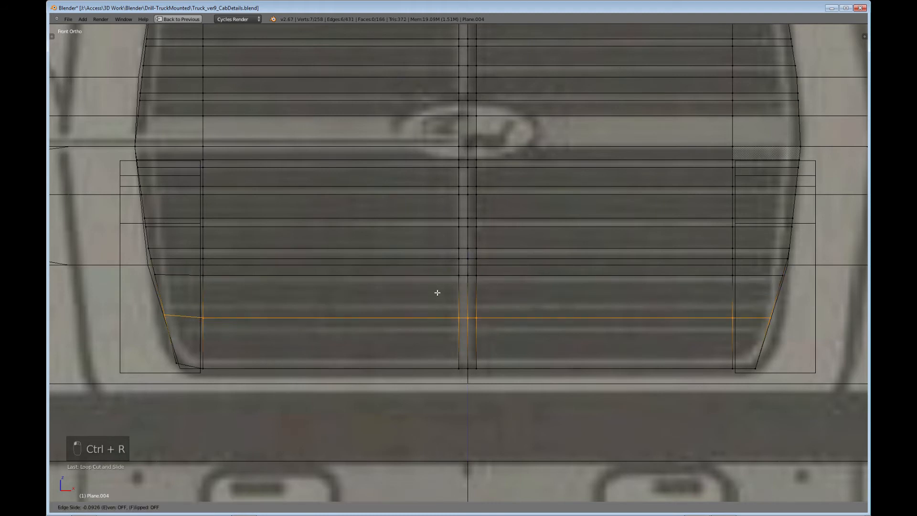
click(442, 259)
Step: Add two horizontal loop cuts marking the upper and lower edges of the sixth slat below the badge
key(ctrl+r)
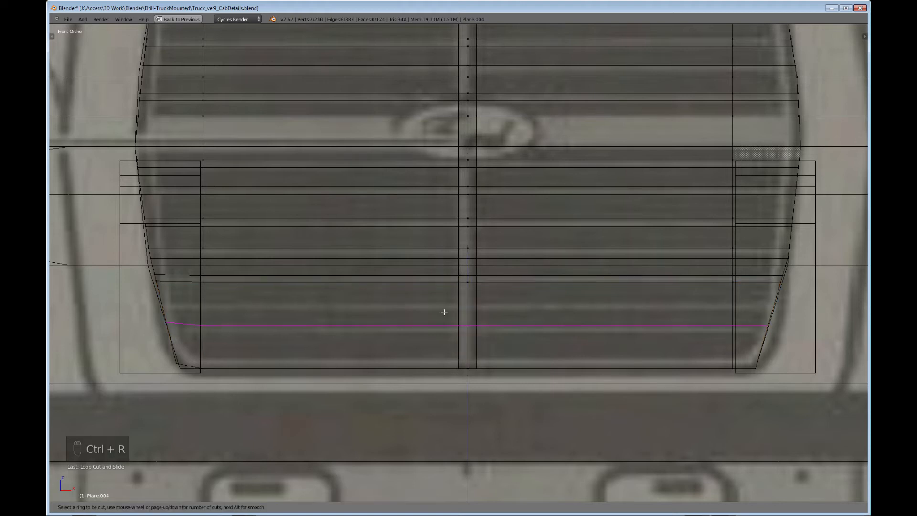
click(444, 312)
click(443, 308)
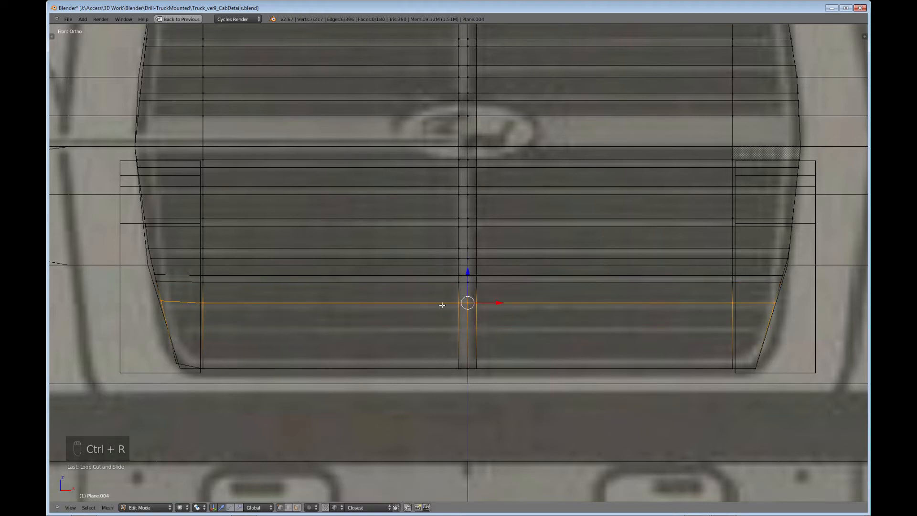
key(ctrl+r)
click(447, 315)
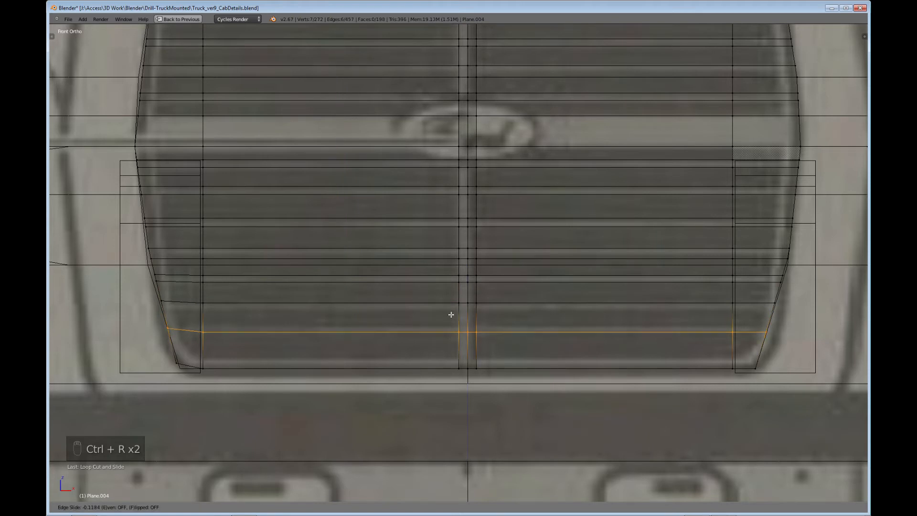
click(450, 293)
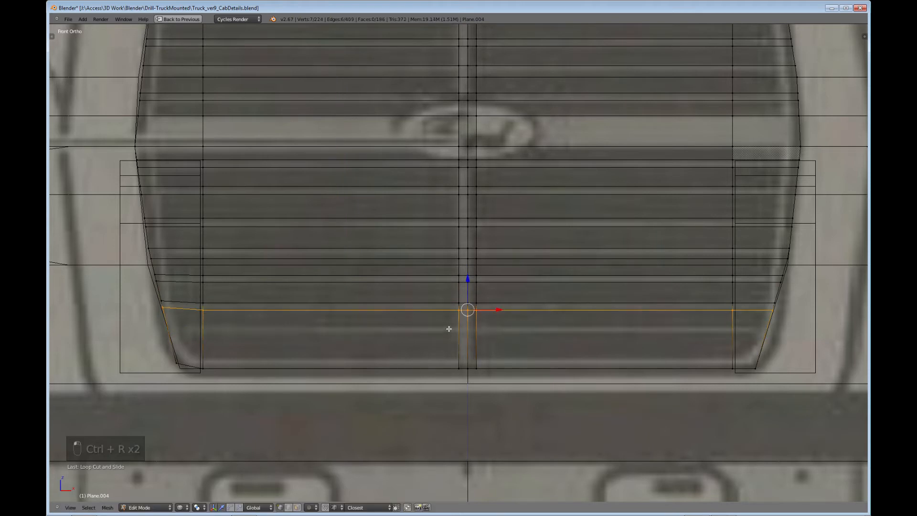
Step: Add two horizontal loop cuts along the edges of the second-to-last slat in the lower part of the grille
key(ctrl+r)
click(450, 327)
click(449, 327)
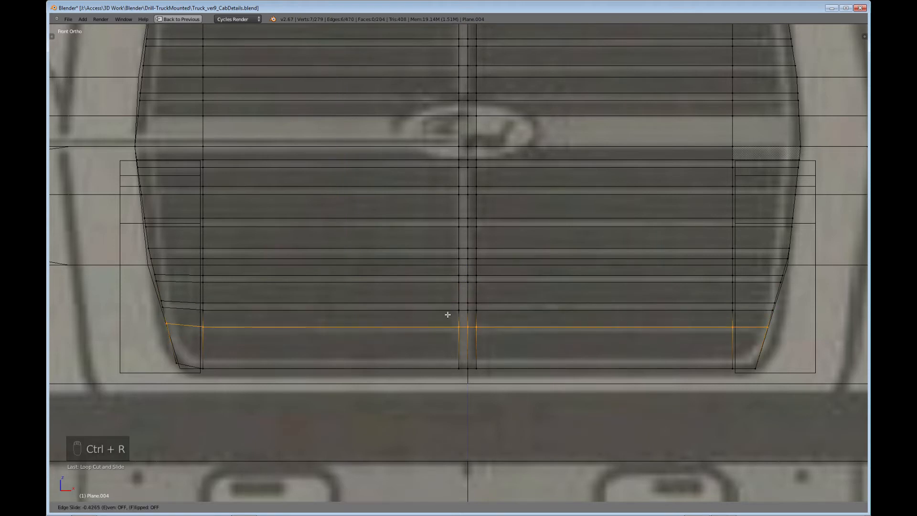
click(448, 314)
key(ctrl+r)
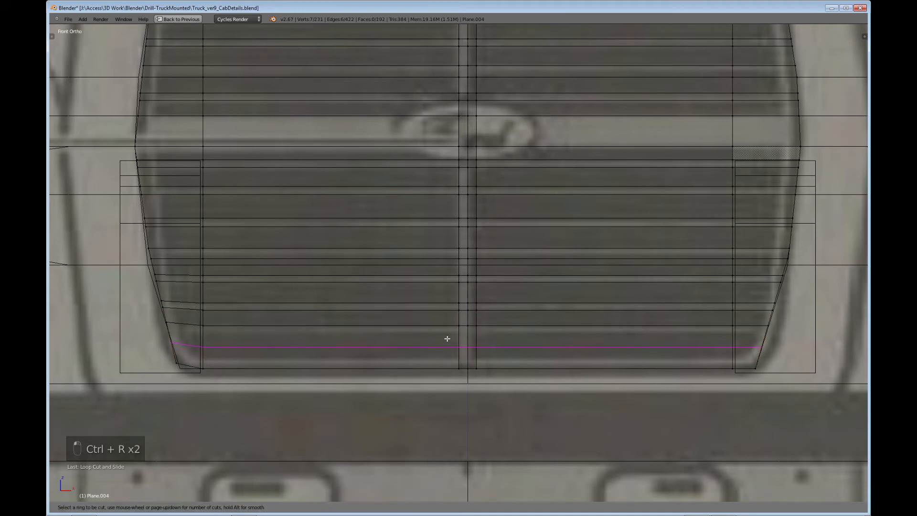
click(446, 338)
click(449, 325)
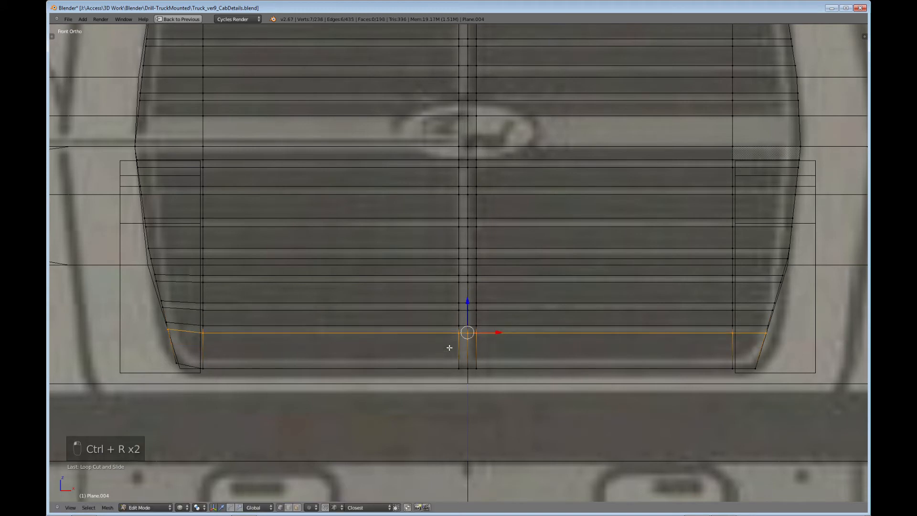
Step: Add two horizontal loop cuts marking the last slat just above the grille's bottom edge
key(ctrl+r)
click(449, 349)
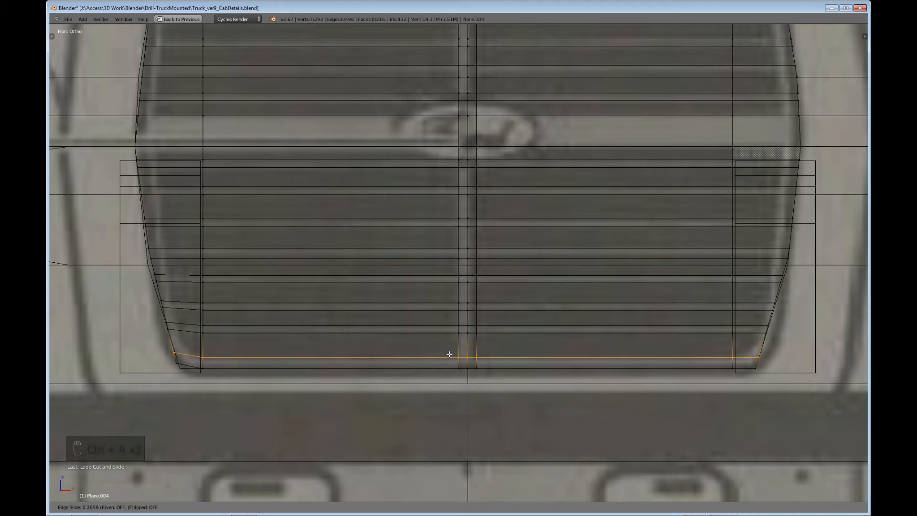
click(449, 354)
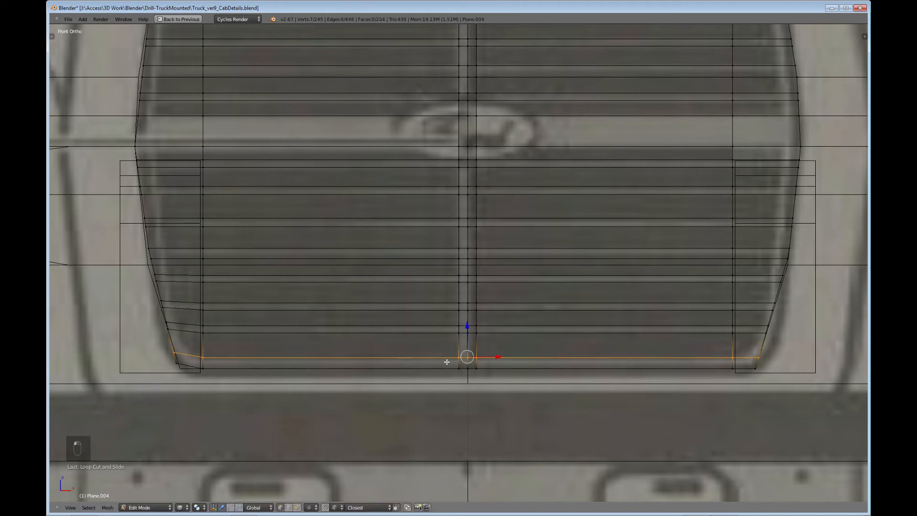
key(ctrl+r)
click(456, 364)
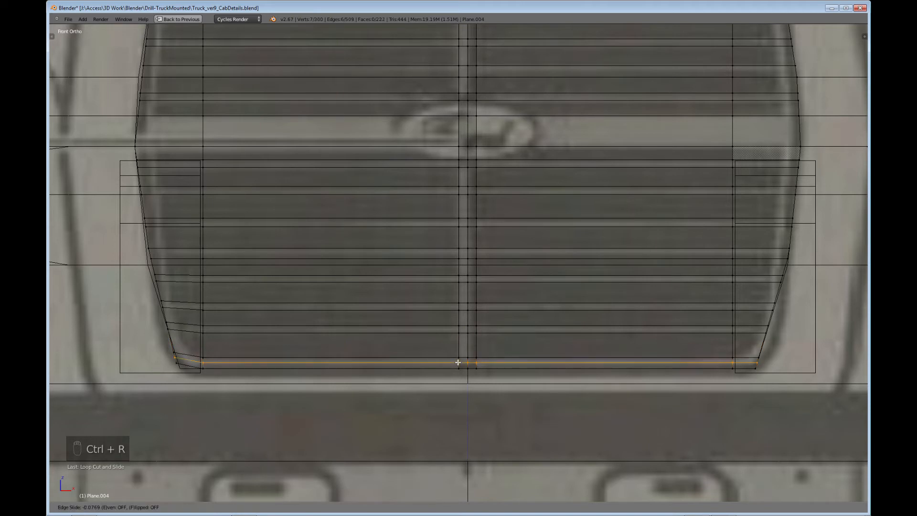
click(458, 364)
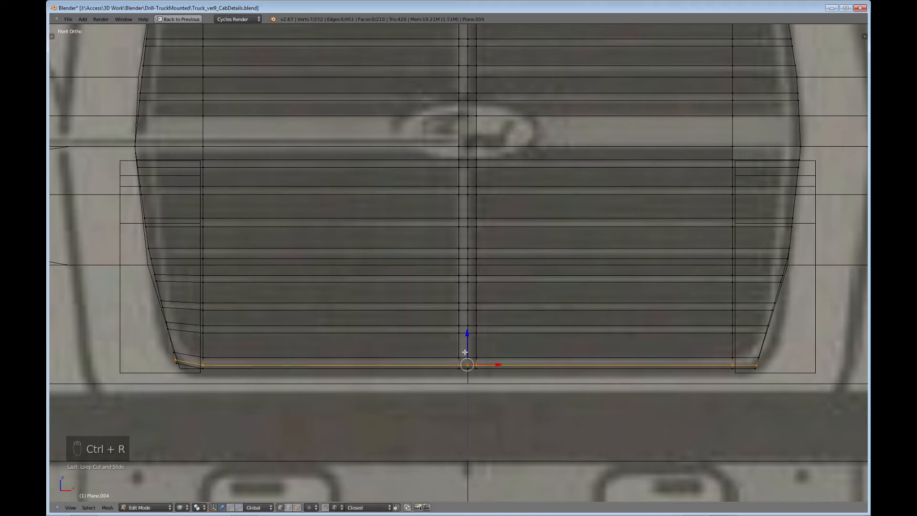
Step: Switch to face selection mode and clear the current selection on the grille mesh
scroll(478, 332, down, 2)
scroll(487, 311, down, 1)
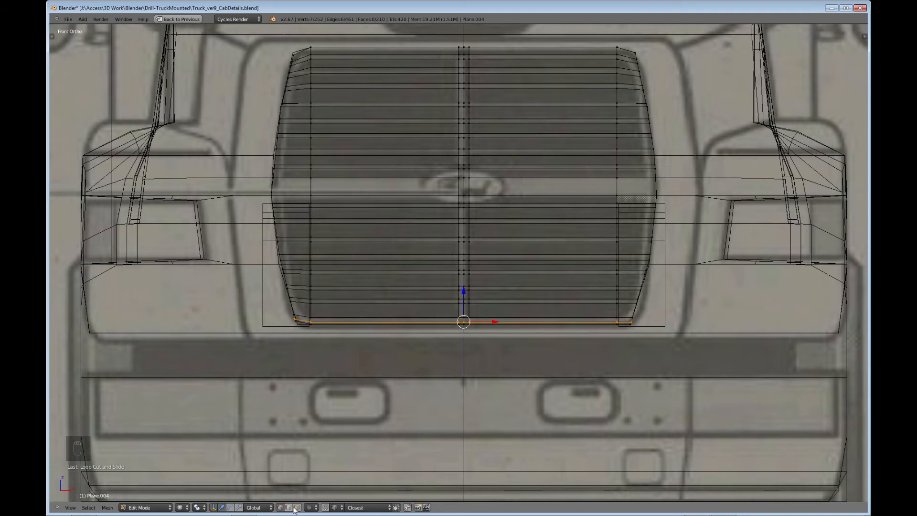
key(a)
scroll(403, 381, up, 2)
shift+middle_drag(410, 217, 410, 451)
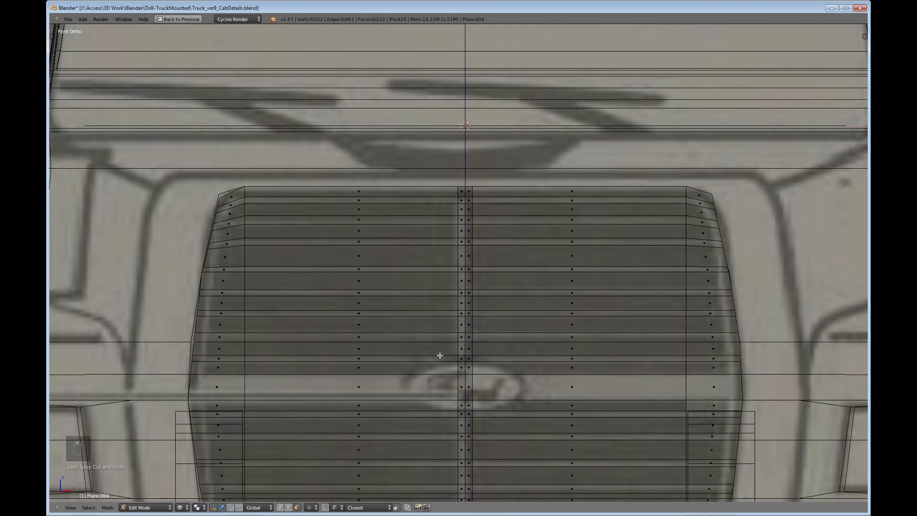
scroll(463, 369, up, 2)
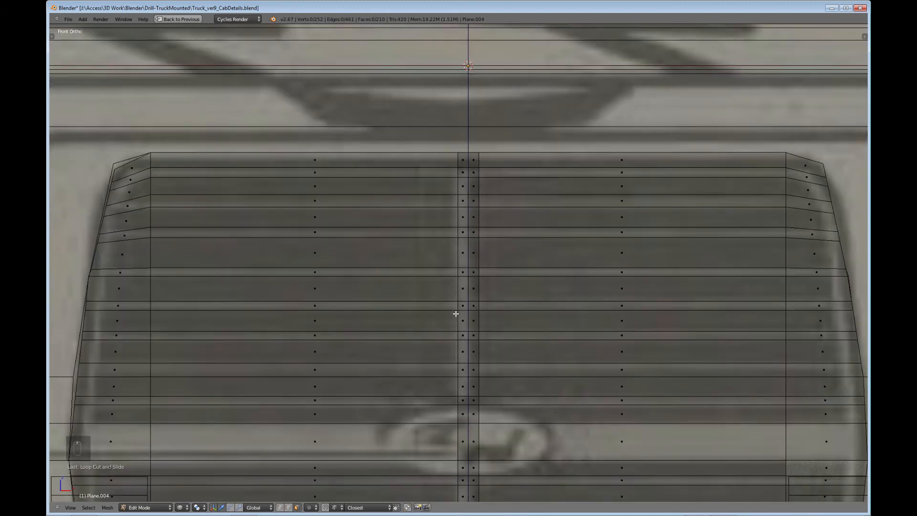
scroll(507, 265, down, 2)
shift+middle_drag(502, 271, 444, 362)
scroll(431, 322, up, 3)
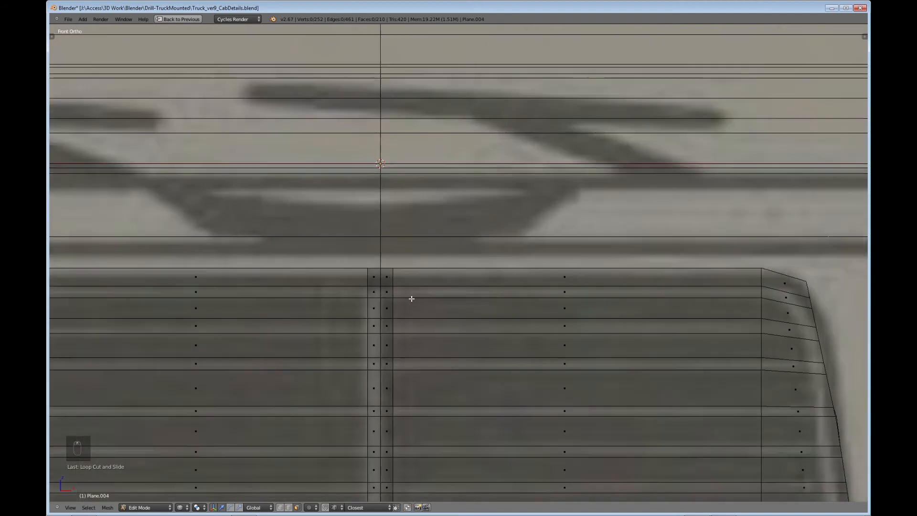
key(l)
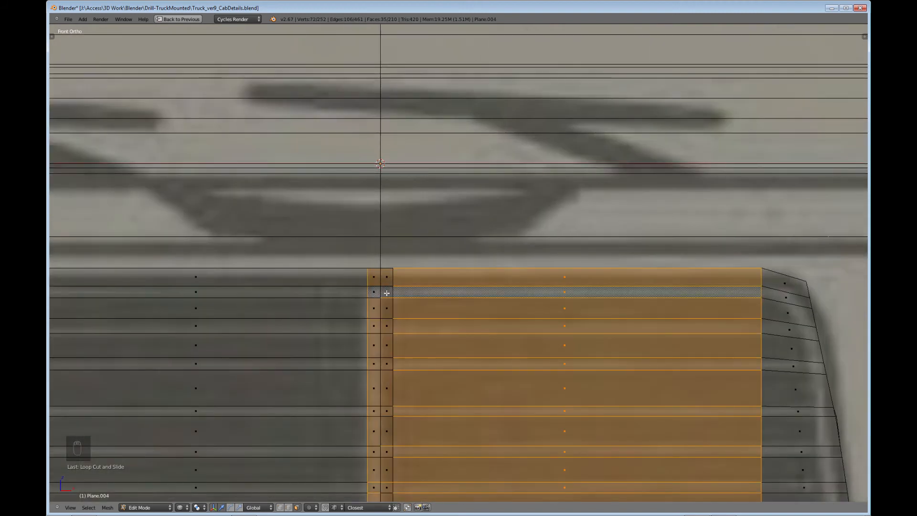
alt+right_click(392, 290)
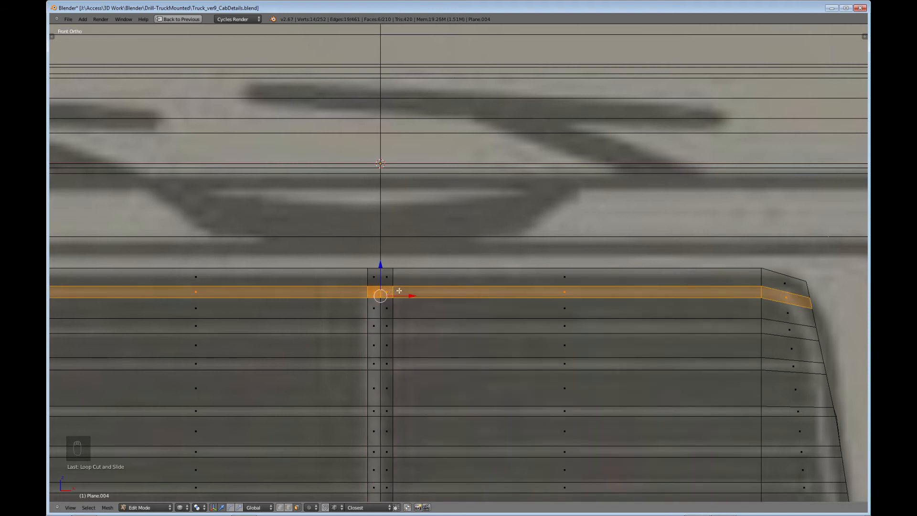
alt+shift+right_click(393, 325)
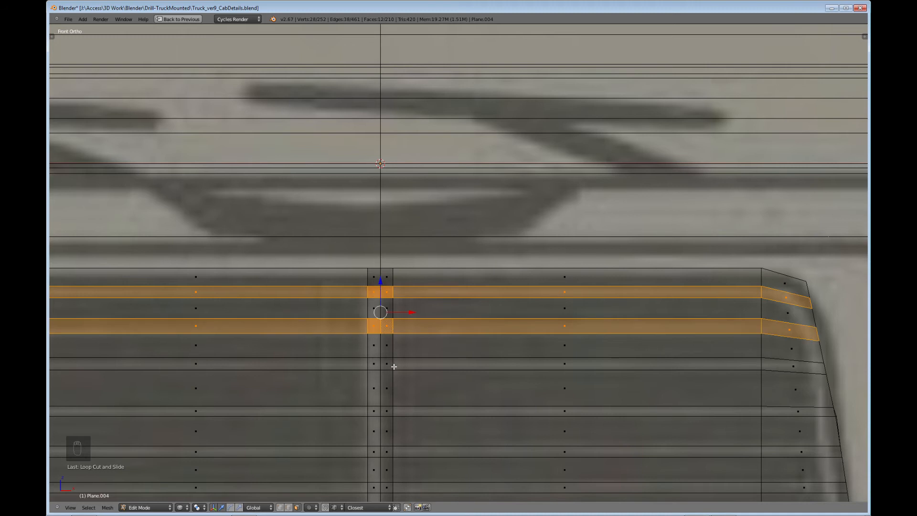
key(l)
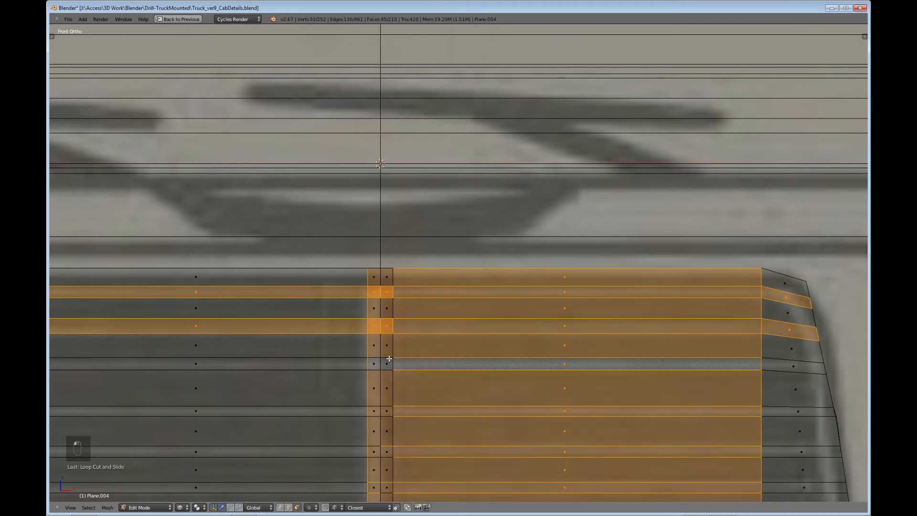
alt+right_click(389, 358)
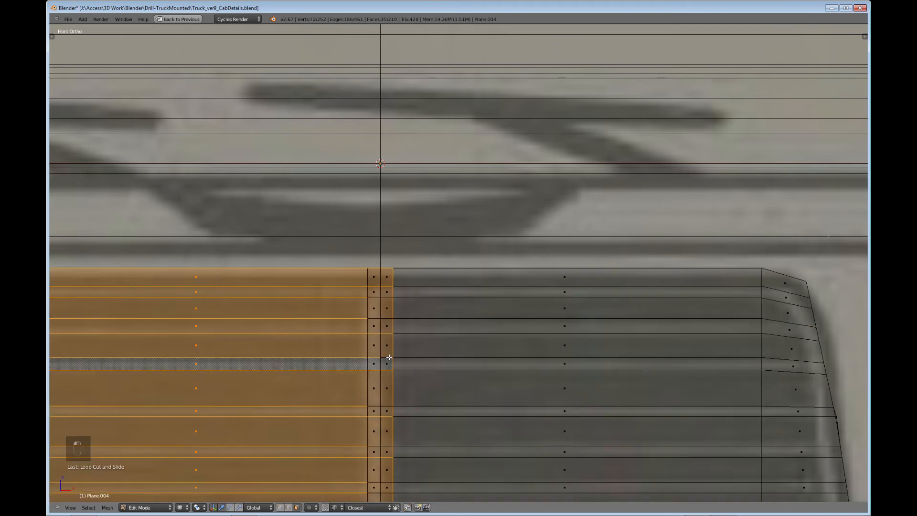
alt+right_click(380, 357)
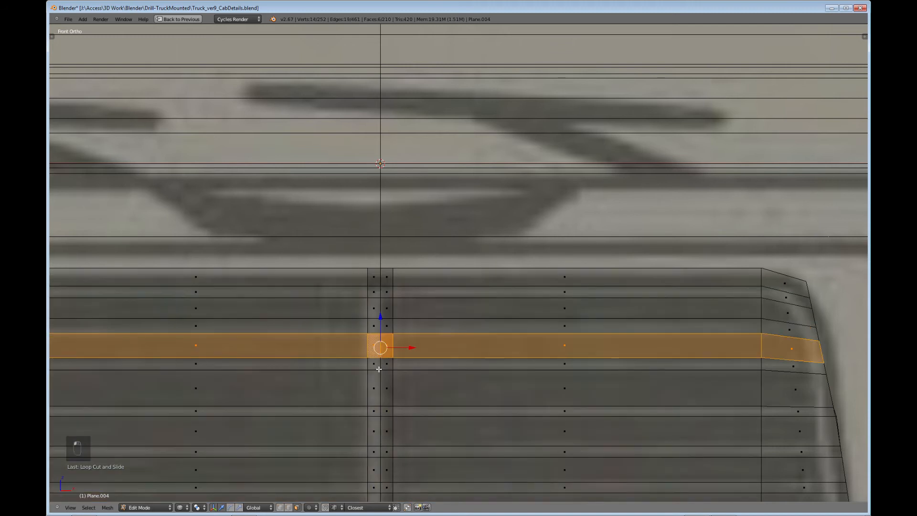
alt+click(388, 369)
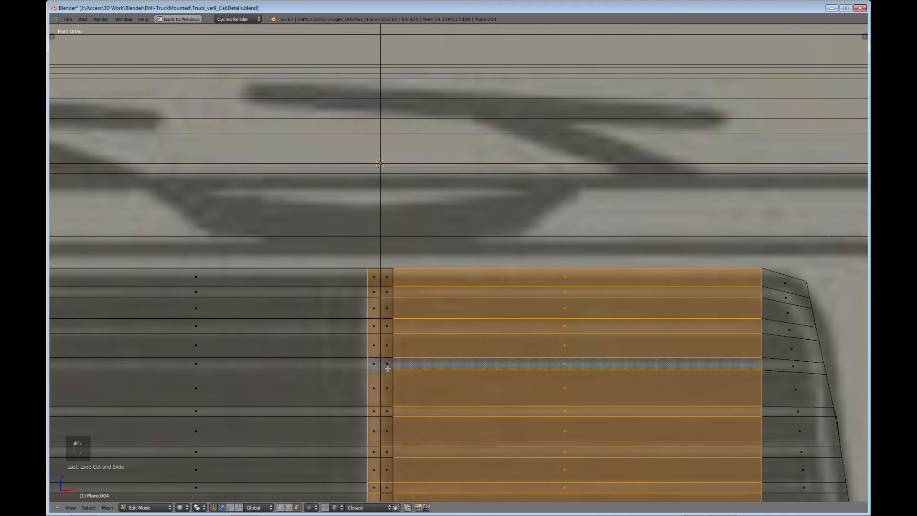
alt+click(387, 363)
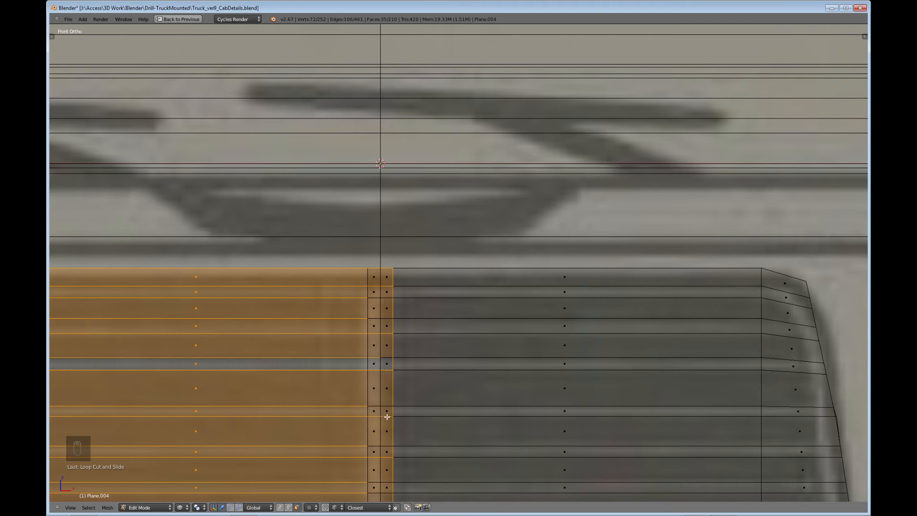
alt+right_click(388, 286)
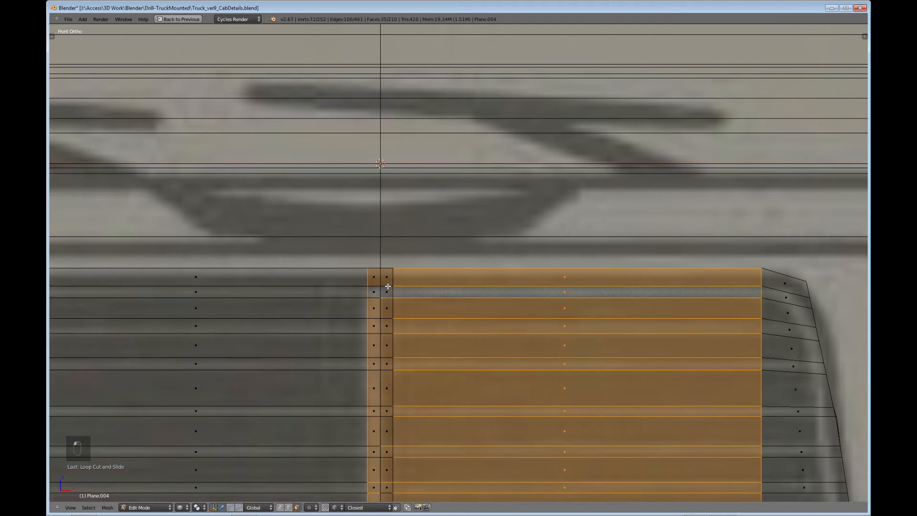
alt+right_click(394, 281)
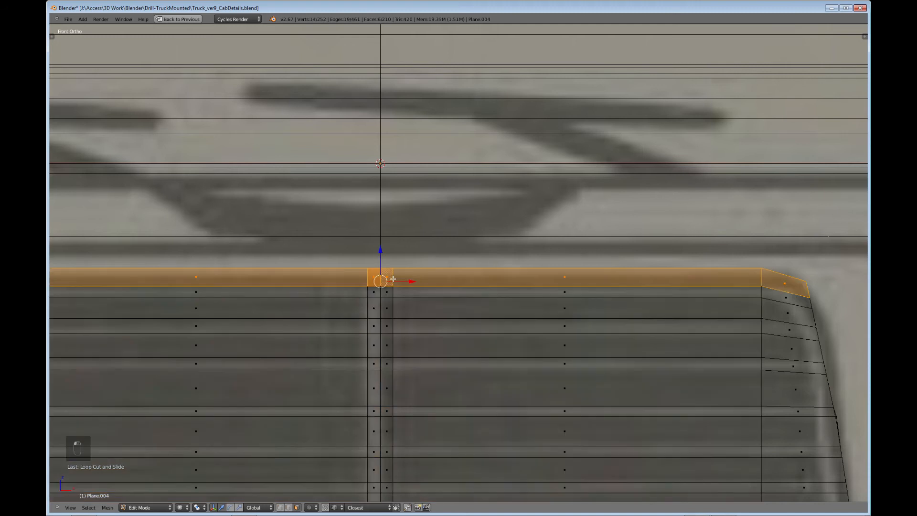
Step: Select the horizontal face loops of the top five grille slats across the full width
alt+right_click(392, 292)
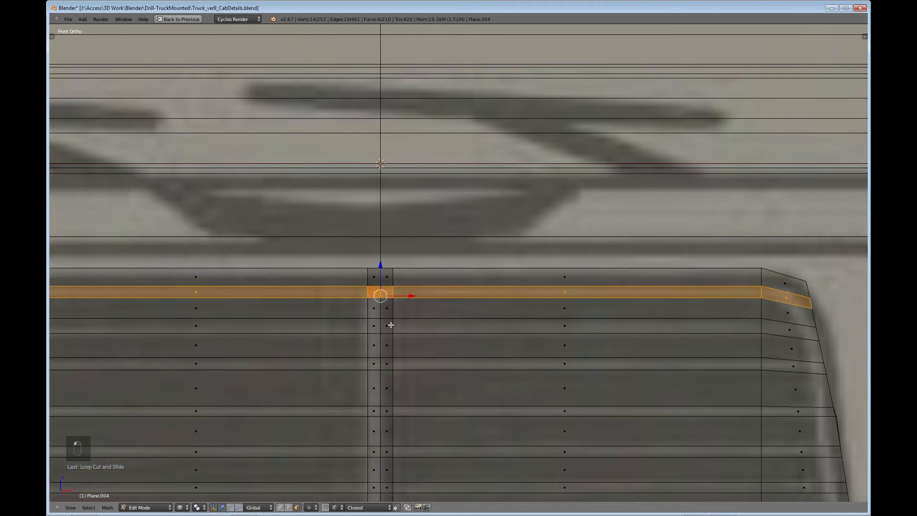
alt+shift+right_click(392, 325)
alt+shift+right_click(396, 365)
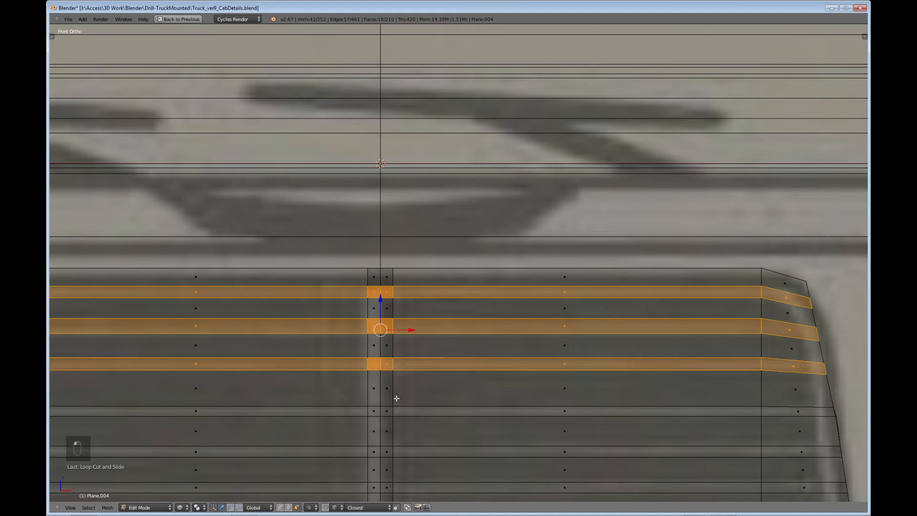
alt+shift+right_click(394, 411)
alt+shift+right_click(394, 450)
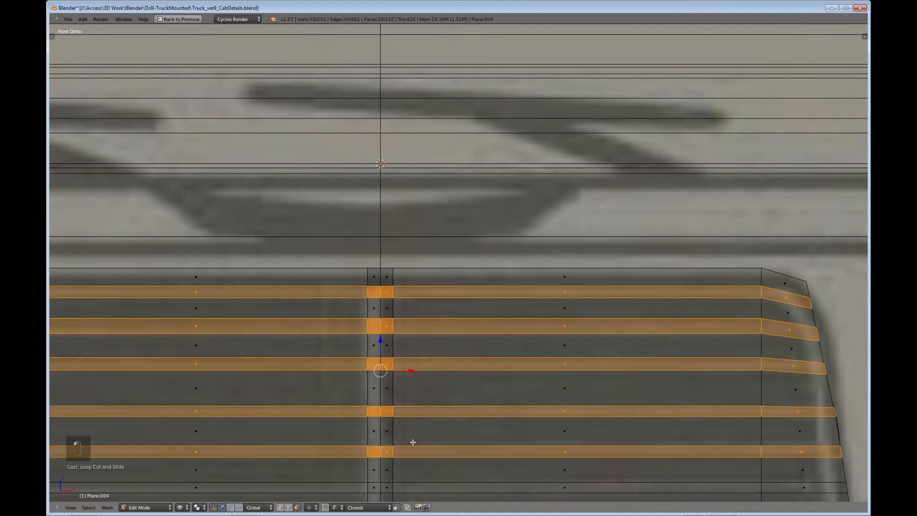
Step: Add the face loops of the three remaining slats above the badge and the wide badge band to the selection
shift+middle_drag(438, 466, 443, 168)
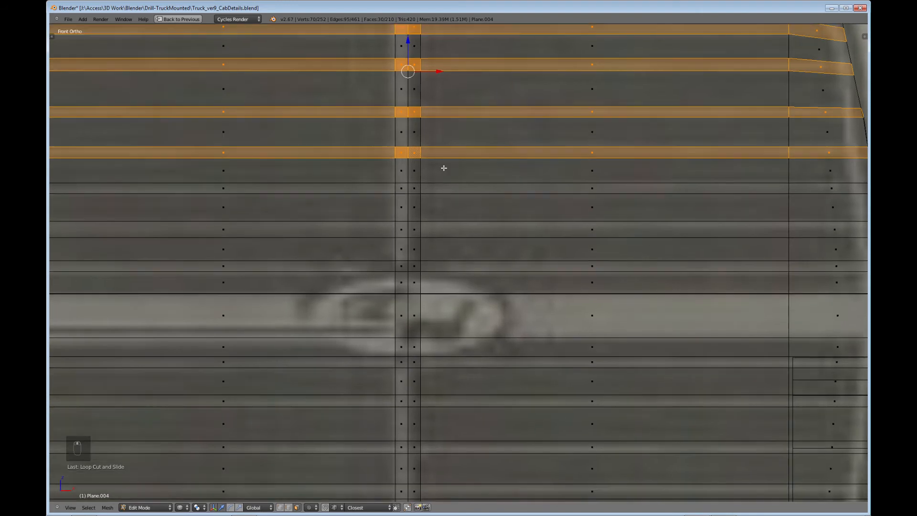
alt+shift+right_click(422, 189)
alt+shift+right_click(420, 228)
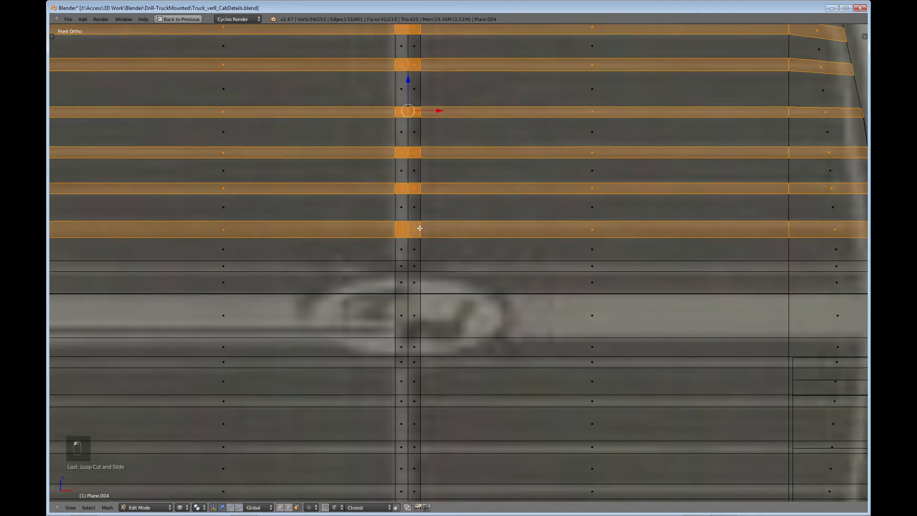
alt+shift+right_click(421, 266)
alt+shift+right_click(436, 334)
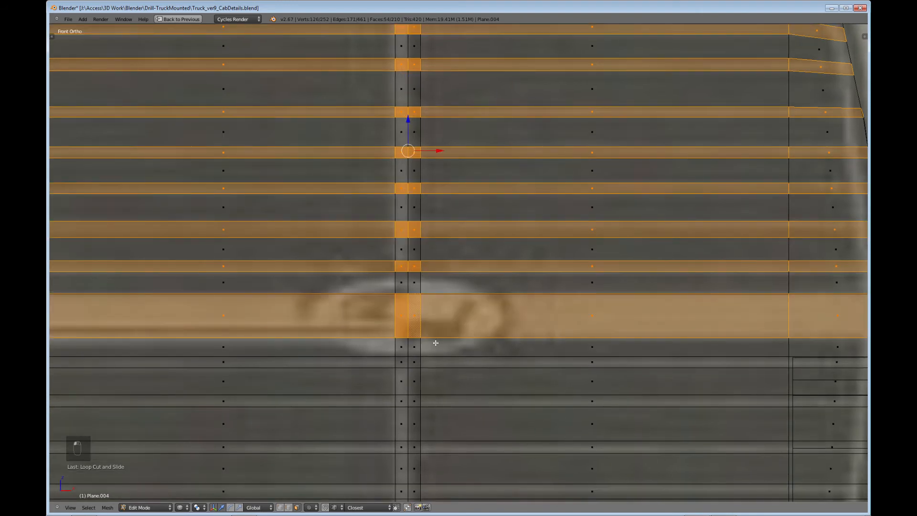
Step: Extend the selection with the face loops of the first four slats below the badge band
alt+shift+right_click(421, 363)
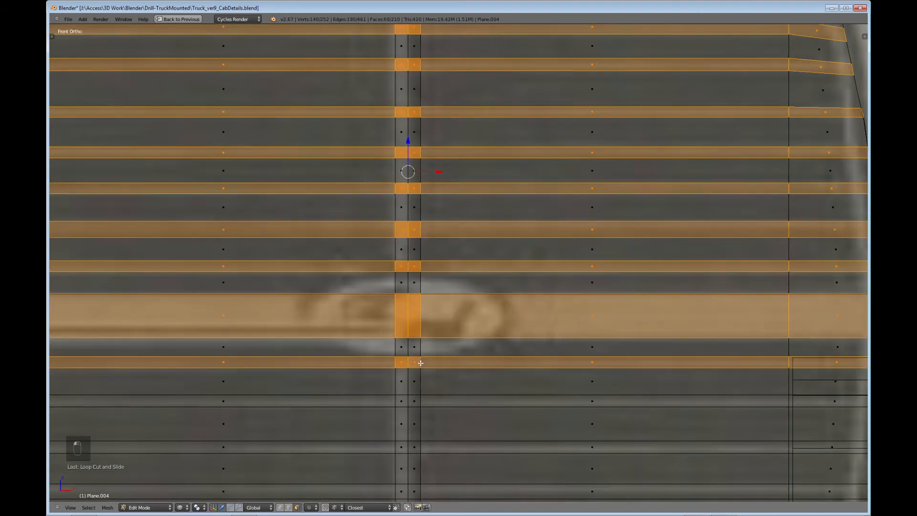
alt+shift+right_click(423, 402)
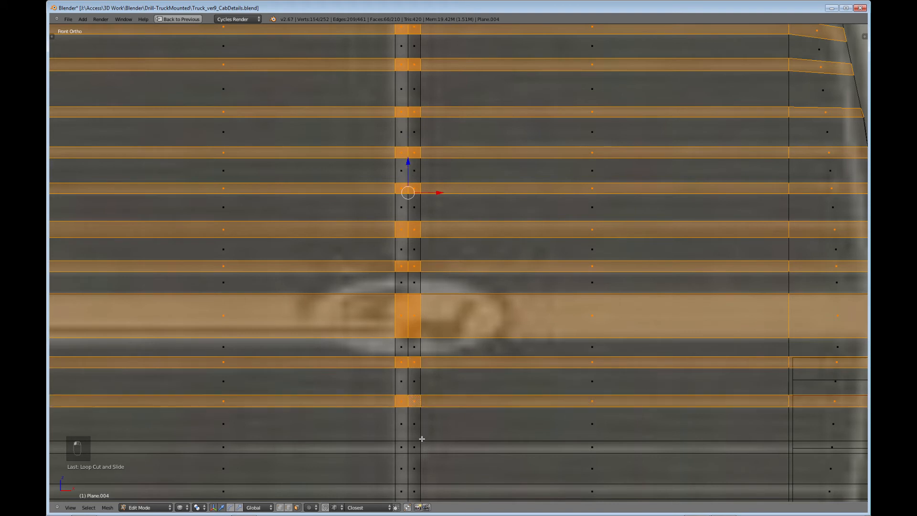
alt+shift+right_click(422, 442)
alt+shift+right_click(421, 491)
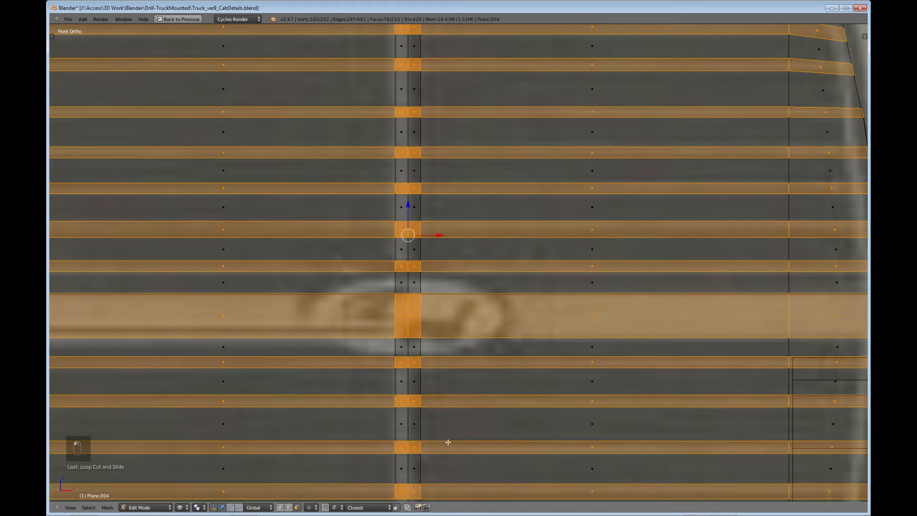
Step: Add the face loops of the last four slats down to the grille's bottom edge to the selection
shift+middle_drag(448, 442, 460, 173)
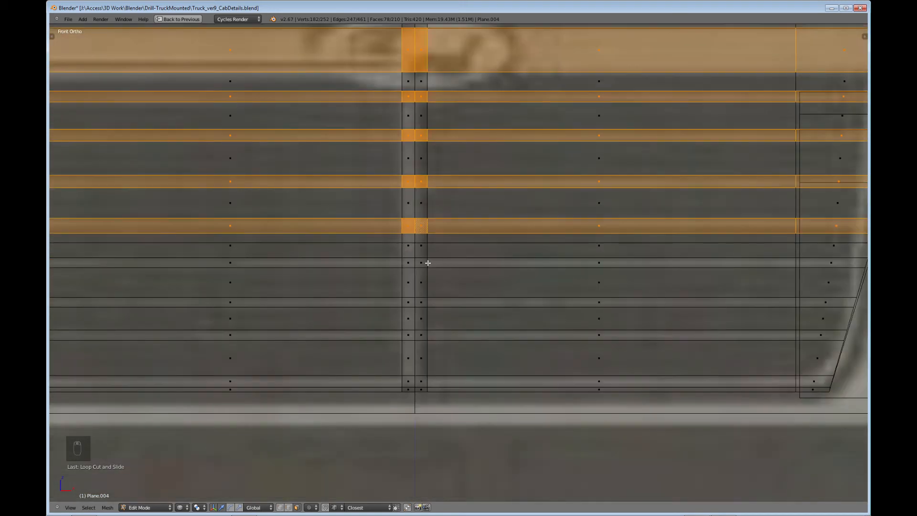
alt+shift+right_click(430, 262)
alt+shift+right_click(424, 302)
alt+shift+right_click(428, 336)
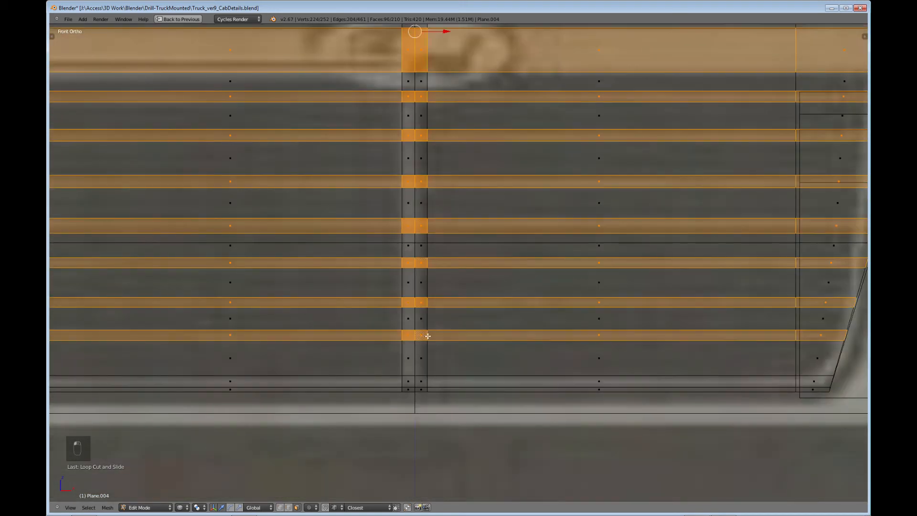
alt+shift+right_click(428, 379)
scroll(472, 317, down, 7)
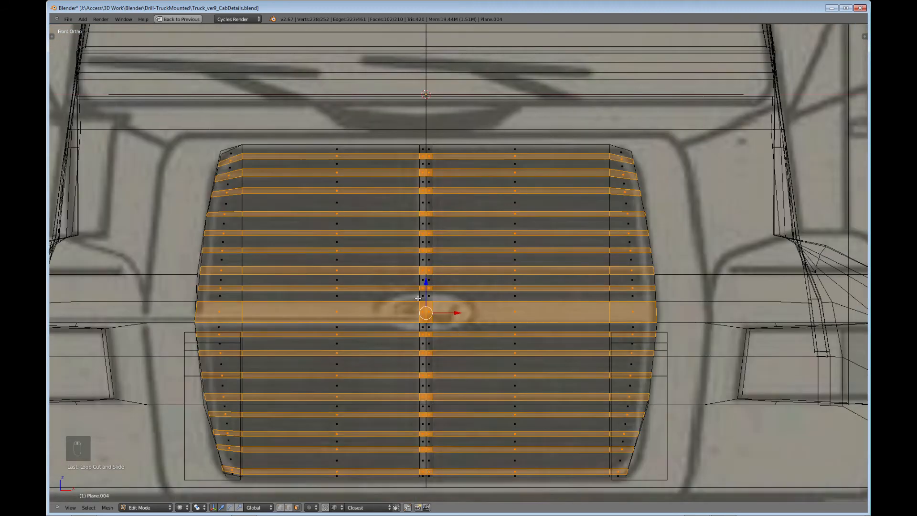
Step: Add both columns of central vertical bar faces from the grille's top edge down to the fourth slat to the selection
shift+middle_drag(456, 277, 451, 380)
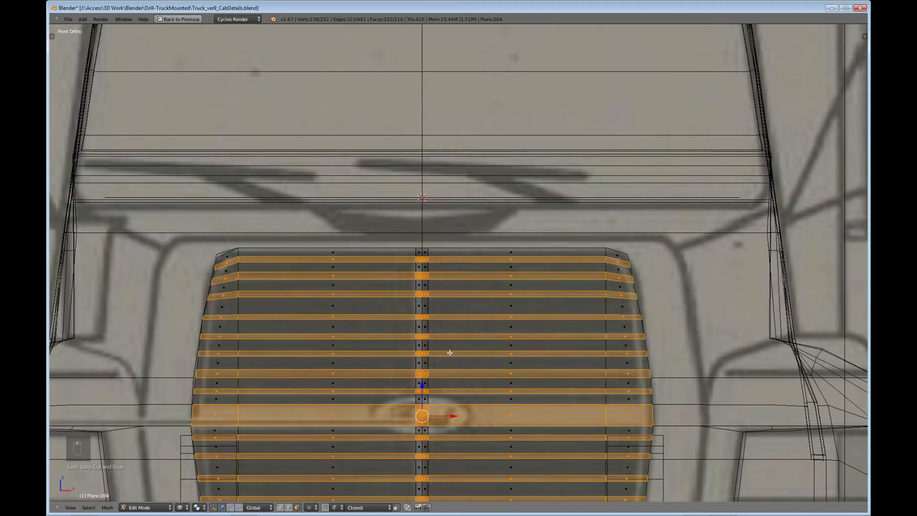
scroll(451, 348, up, 5)
shift+click(367, 238)
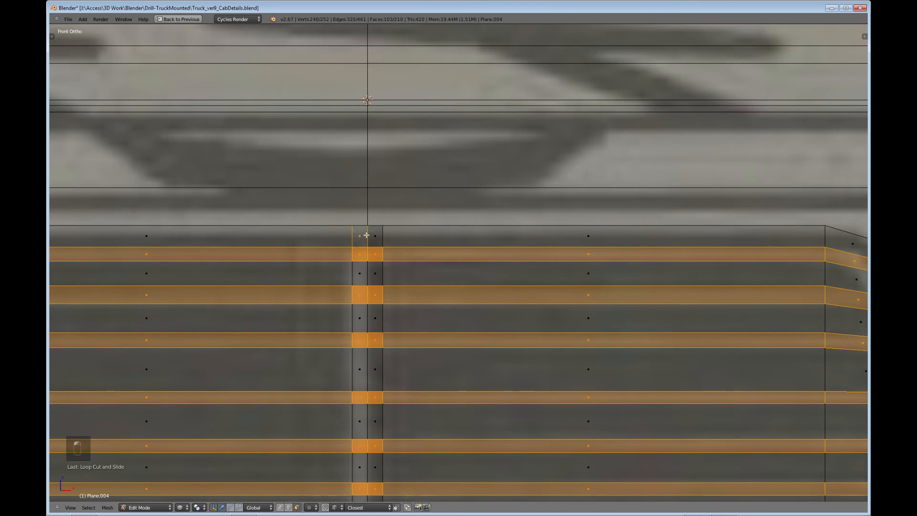
shift+click(376, 237)
shift+click(373, 274)
shift+click(359, 273)
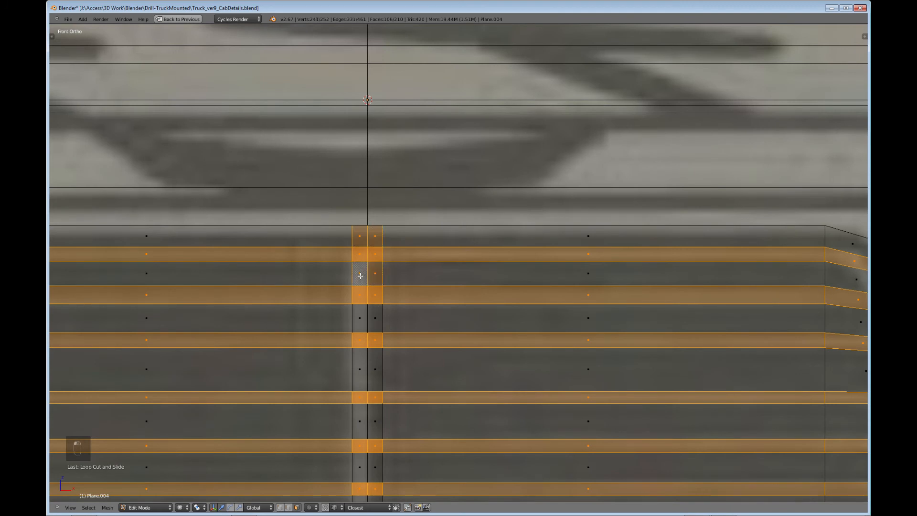
shift+click(361, 318)
shift+click(375, 318)
shift+click(372, 370)
shift+click(360, 369)
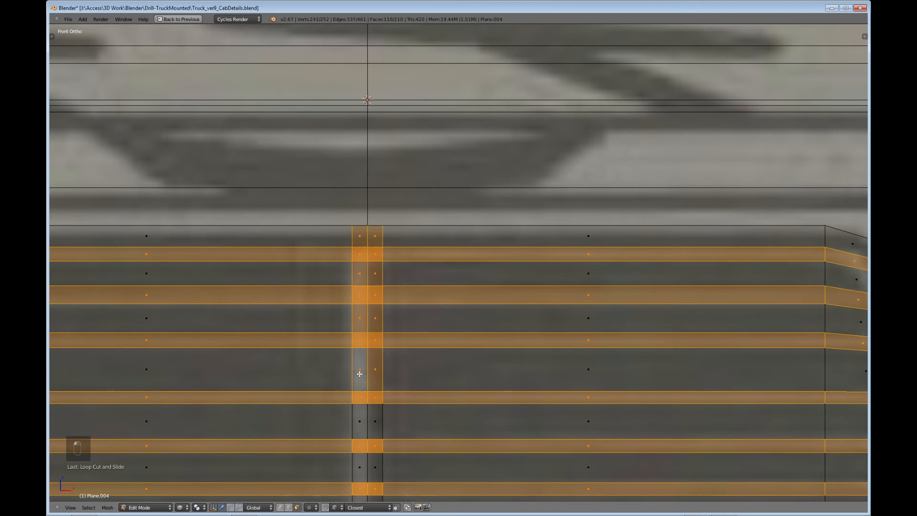
Step: Add the paired center bar faces in the gaps from the fourth slat down to the badge band to the selection
shift+middle_drag(434, 378, 494, 133)
shift+click(436, 180)
shift+click(424, 190)
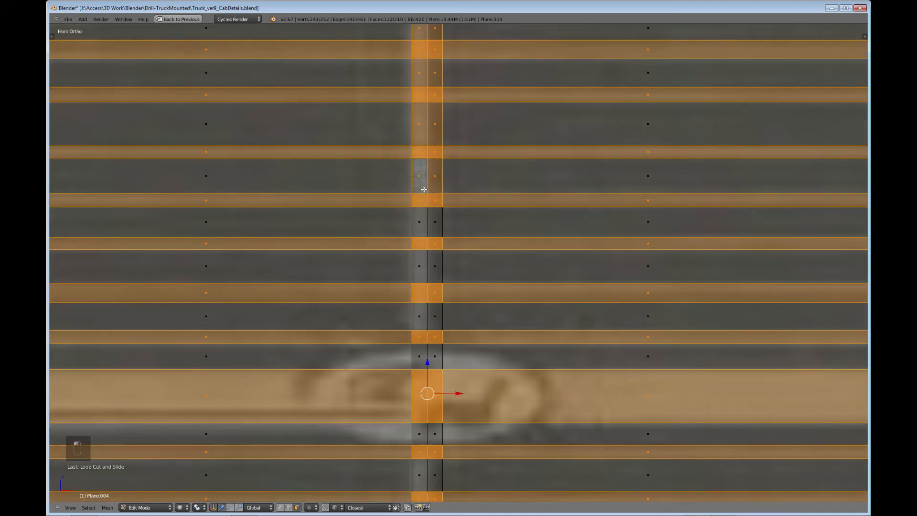
shift+click(430, 221)
shift+click(419, 222)
shift+click(420, 266)
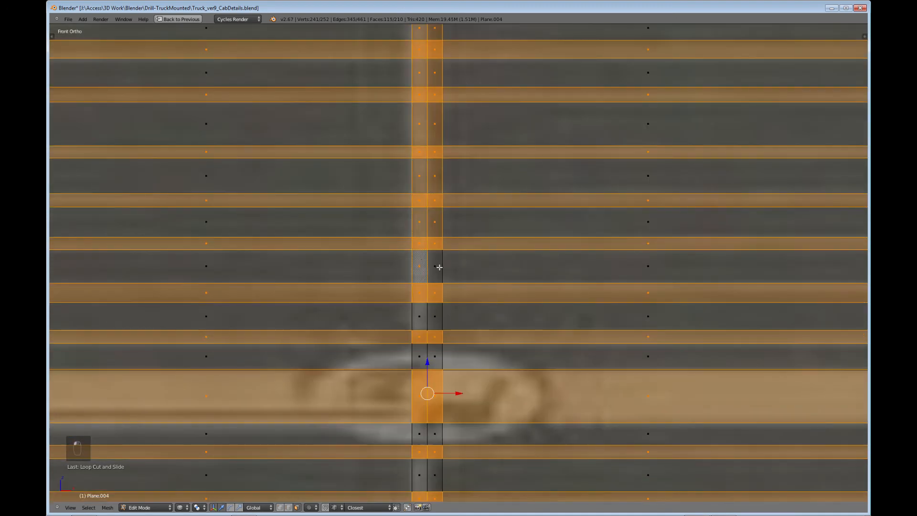
shift+click(438, 267)
shift+click(434, 317)
shift+click(420, 317)
shift+click(435, 355)
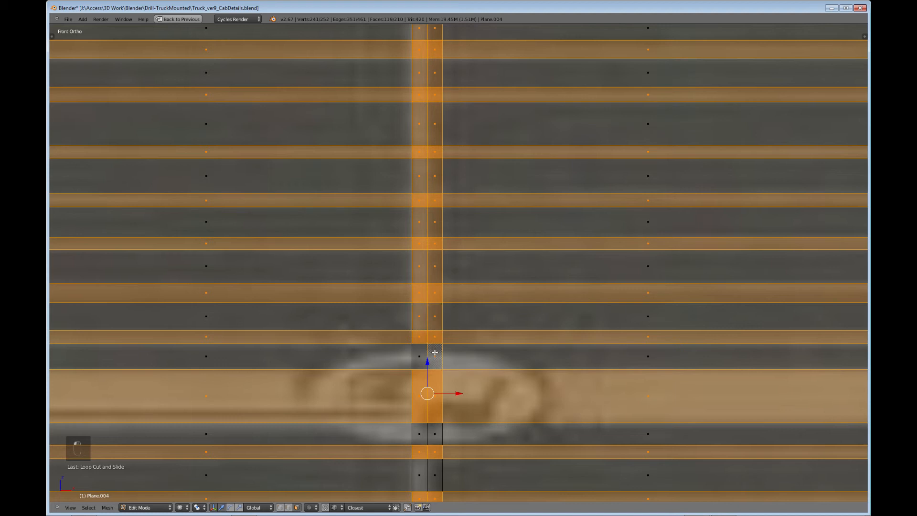
shift+click(422, 355)
Step: Add both columns of center bar faces in the first four gaps below the badge band to the selection
shift+middle_drag(494, 371, 522, 75)
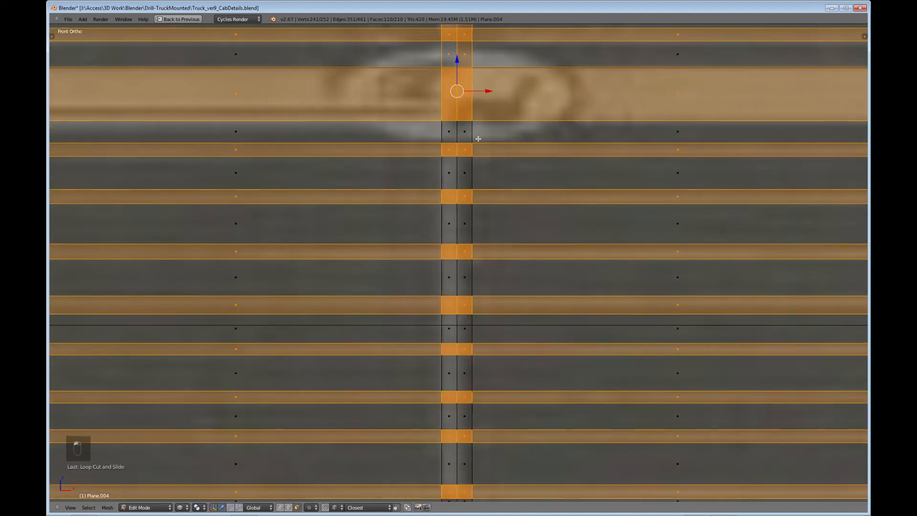
shift+click(465, 133)
shift+click(450, 134)
shift+click(465, 176)
shift+click(450, 172)
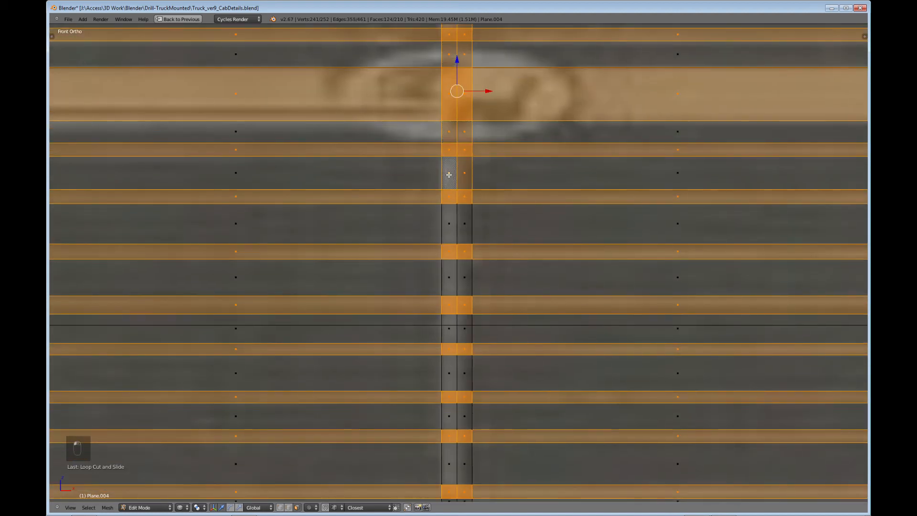
shift+click(451, 219)
shift+click(465, 232)
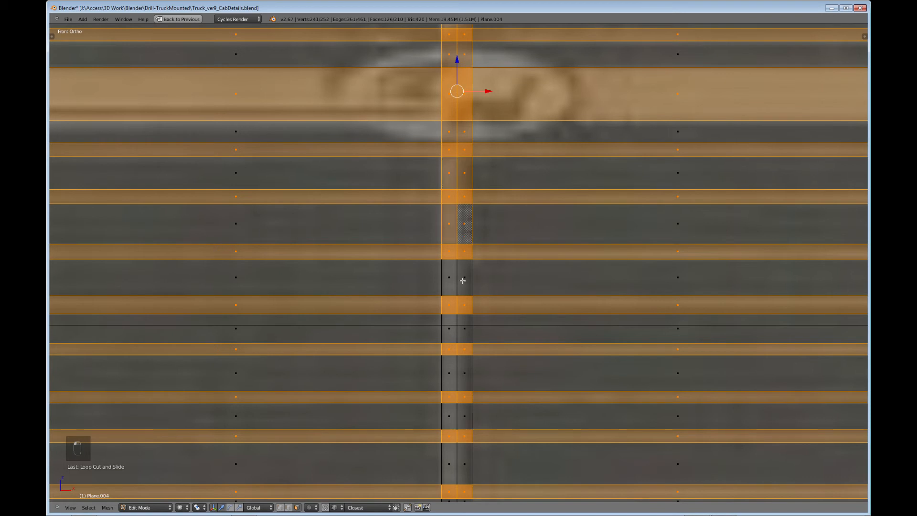
shift+click(463, 280)
shift+click(449, 283)
Step: Add the paired center bar faces in the remaining four gaps down to the grille's lowest slat to the selection
shift+click(454, 325)
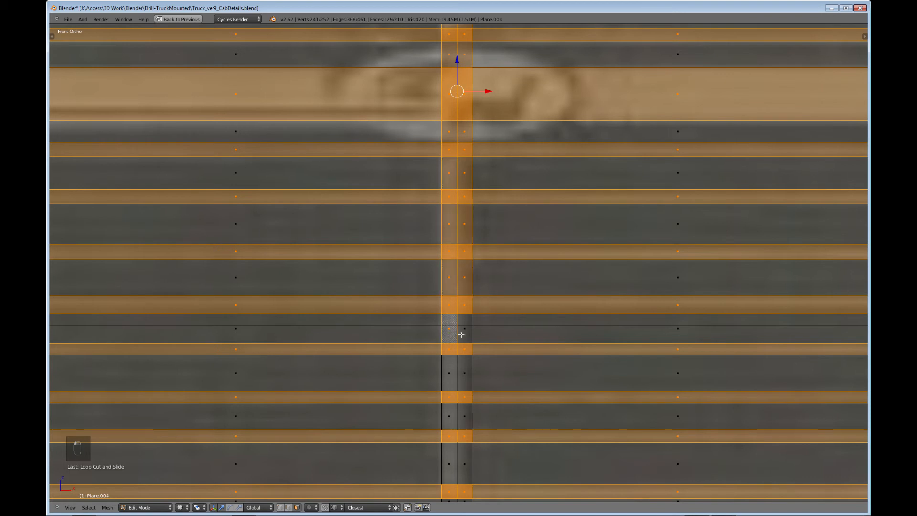
shift+click(462, 335)
shift+click(464, 374)
shift+click(453, 375)
shift+middle_drag(508, 386, 524, 164)
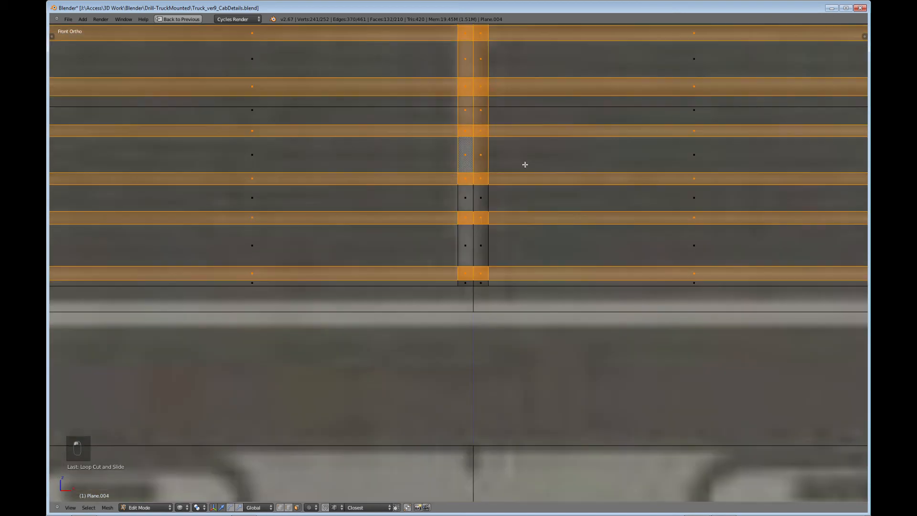
shift+click(481, 199)
shift+click(468, 200)
shift+click(466, 245)
shift+click(483, 245)
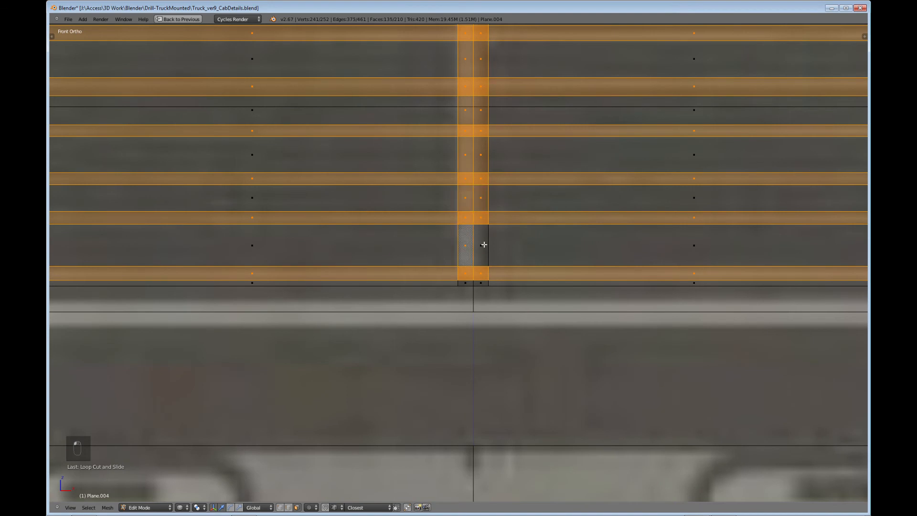
Step: Extrude the selected slat and center bar faces outward along the Y axis twice, about 0.008 each time
scroll(498, 203, down, 5)
scroll(503, 204, down, 3)
middle_drag(503, 204, 433, 250)
scroll(360, 241, up, 4)
scroll(462, 242, up, 4)
key(e)
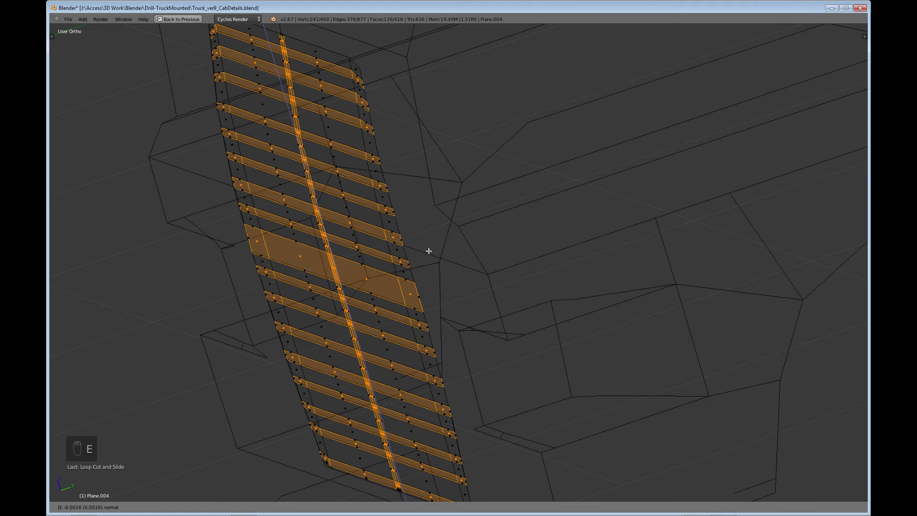
key(y)
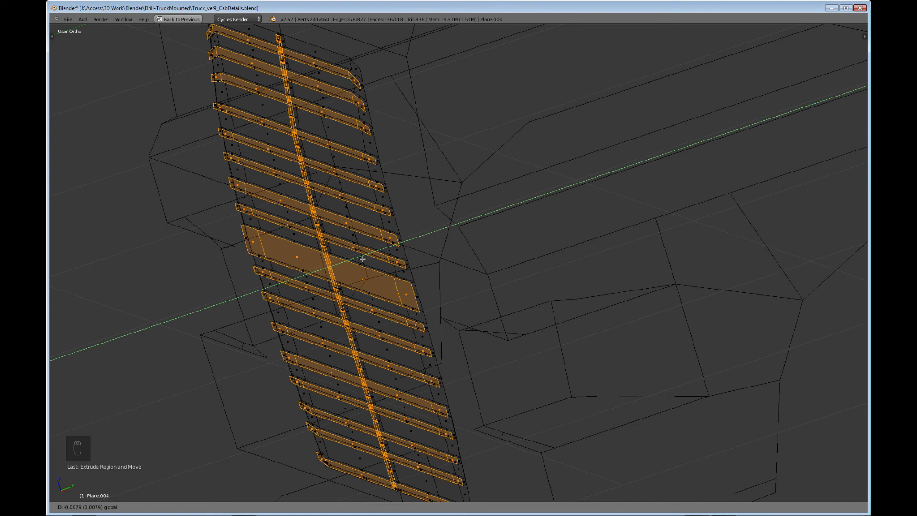
click(363, 259)
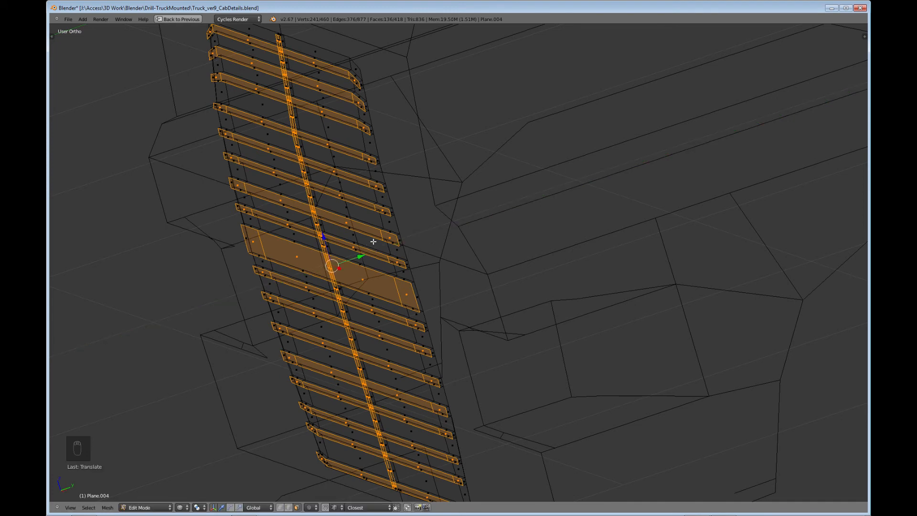
key(e)
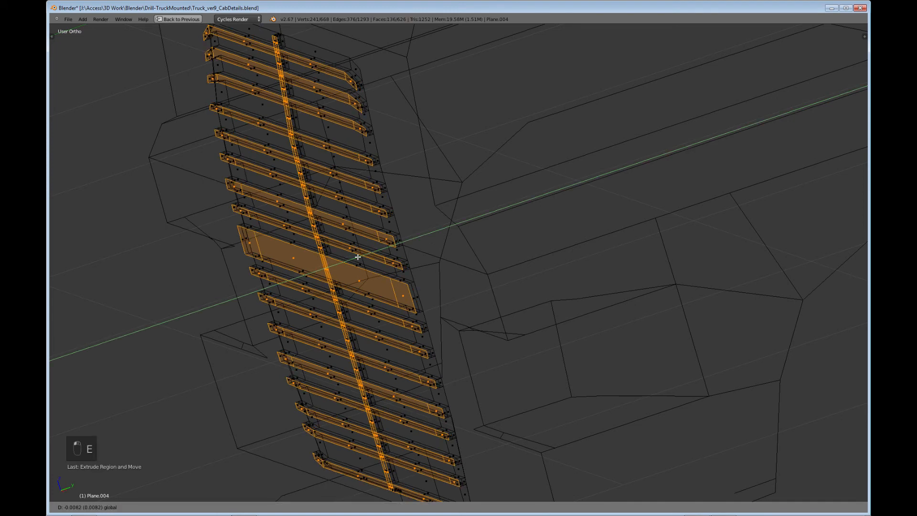
click(356, 255)
Step: Deselect the grille faces, switch the viewport to solid shading, and inspect the extruded grille in Object Mode
scroll(382, 277, down, 4)
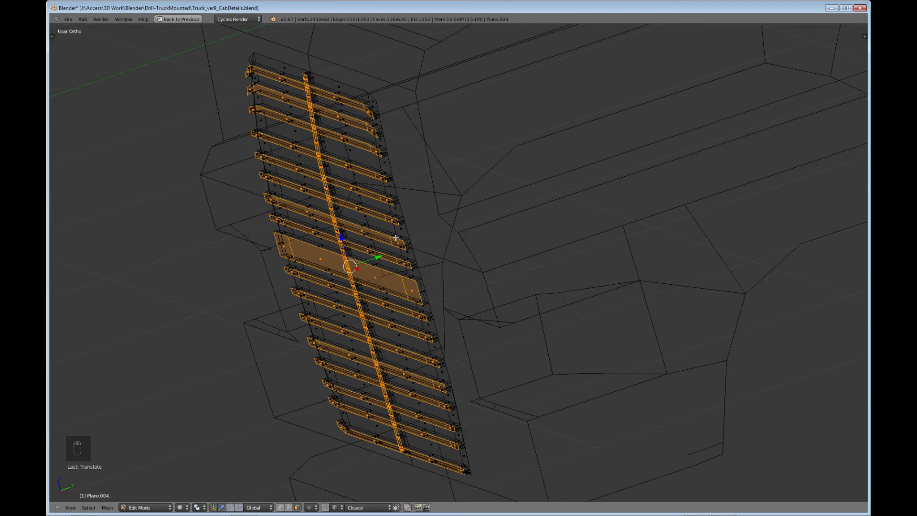
middle_drag(386, 287, 424, 282)
key(Tab)
key(Tab)
key(a)
key(a)
key(a)
key(z)
key(Tab)
scroll(420, 283, up, 6)
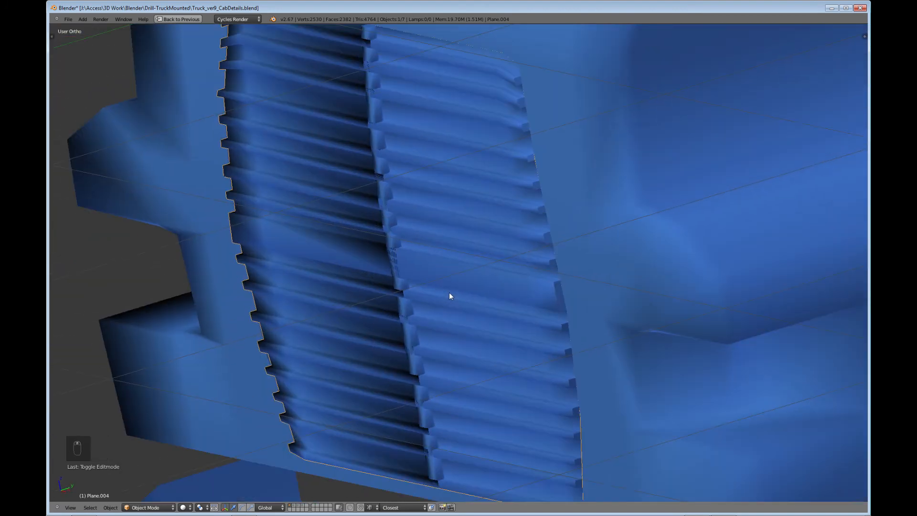
scroll(449, 297, up, 5)
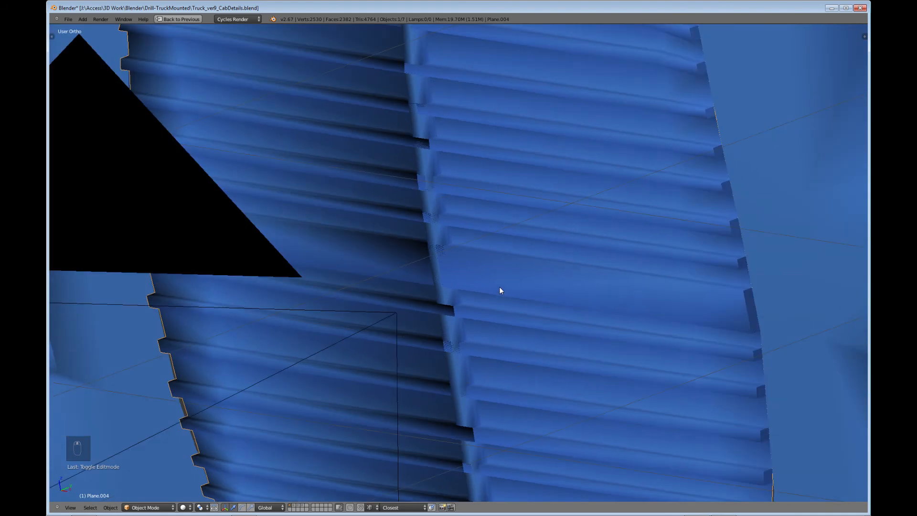
Step: Try flat shading on the whole grille object and inspect it up close
key(ctrl+Up)
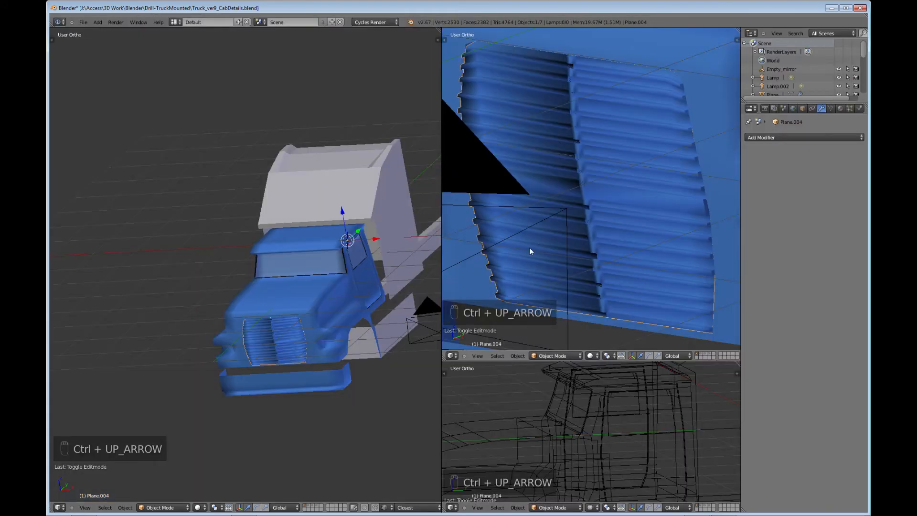
key(t)
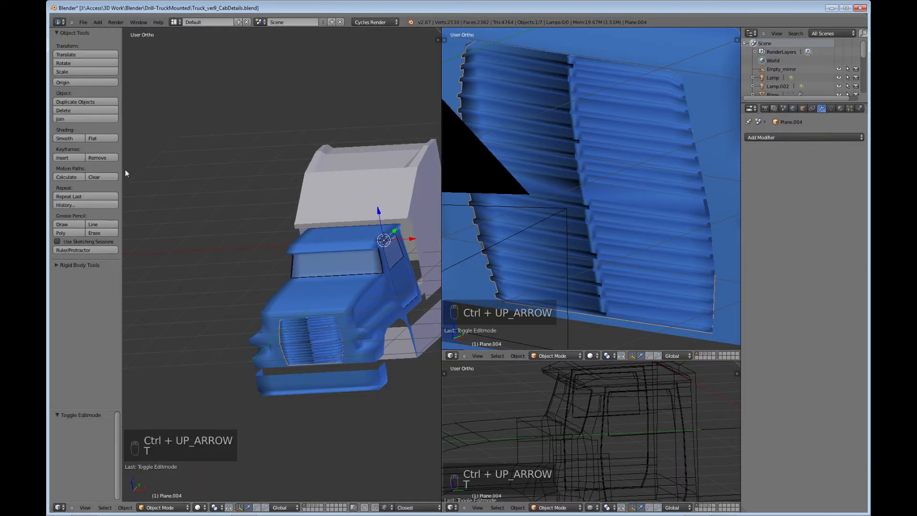
click(93, 138)
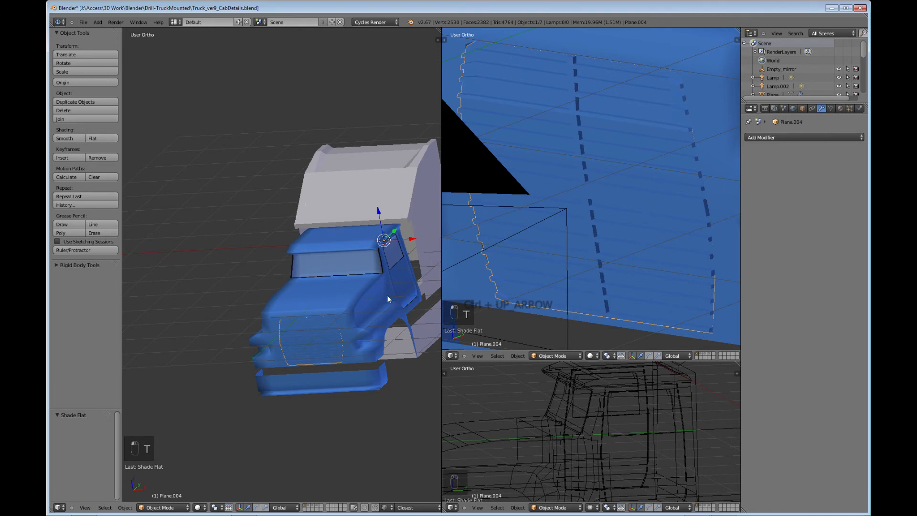
middle_drag(388, 299, 398, 347)
middle_drag(337, 337, 306, 202)
scroll(328, 259, up, 6)
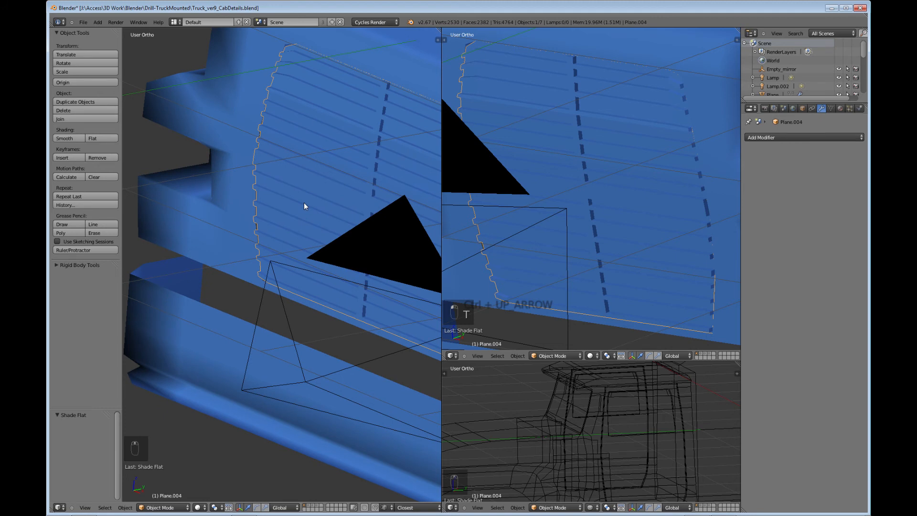
key(ctrl+Up)
shift+middle_drag(555, 183, 368, 291)
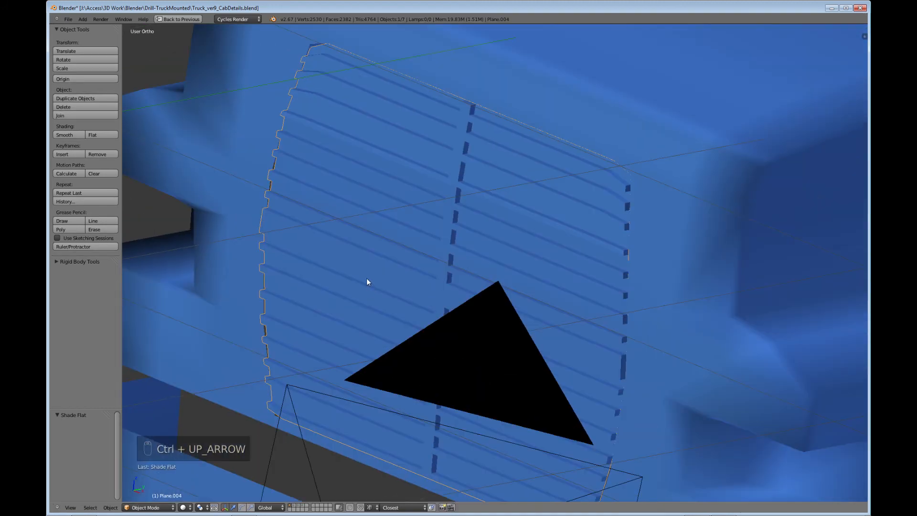
Step: Return to Edit Mode and undo back to smooth shading with the slat and center bar faces selected
key(Tab)
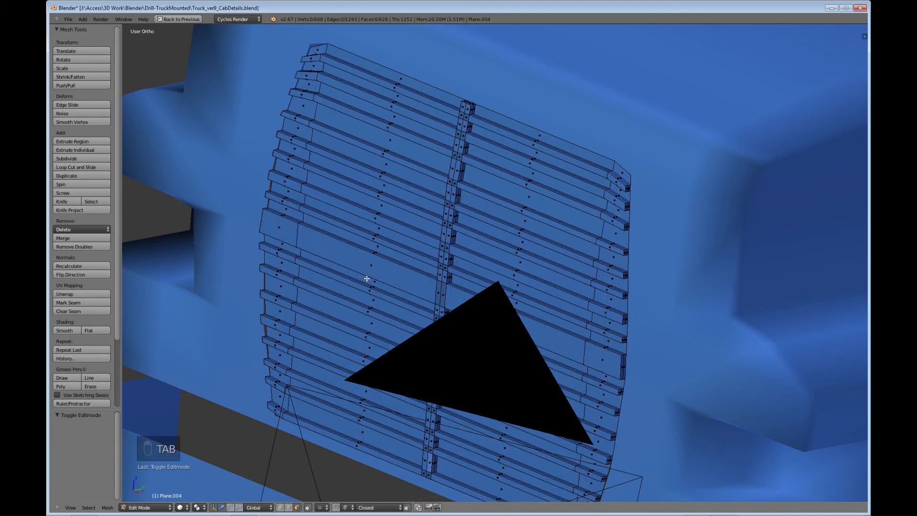
key(ctrl+z)
key(ctrl+z)
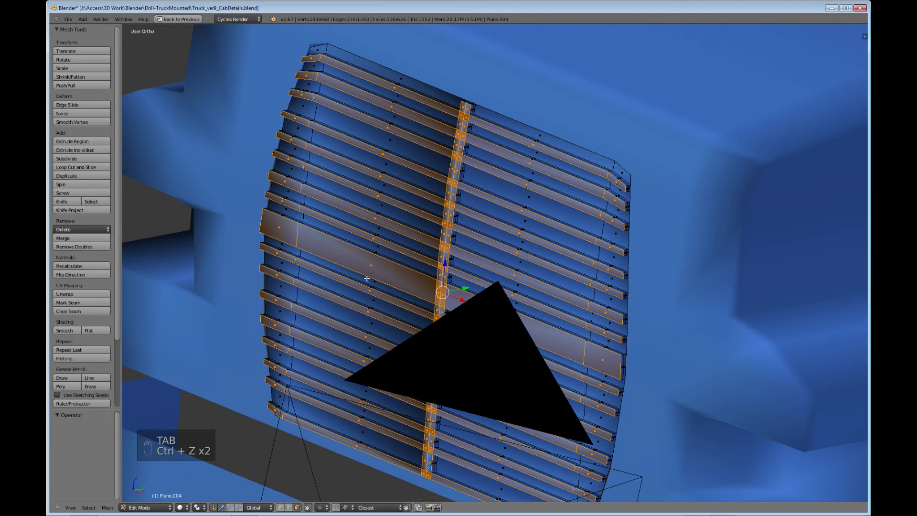
scroll(427, 249, down, 5)
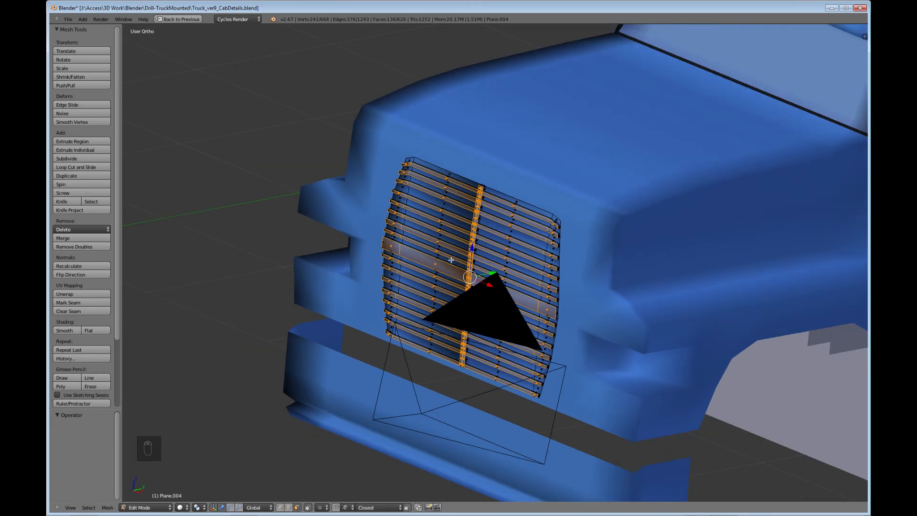
Step: Add a material slot to the grille object and create a new material in it named Chrome
key(ctrl+Up)
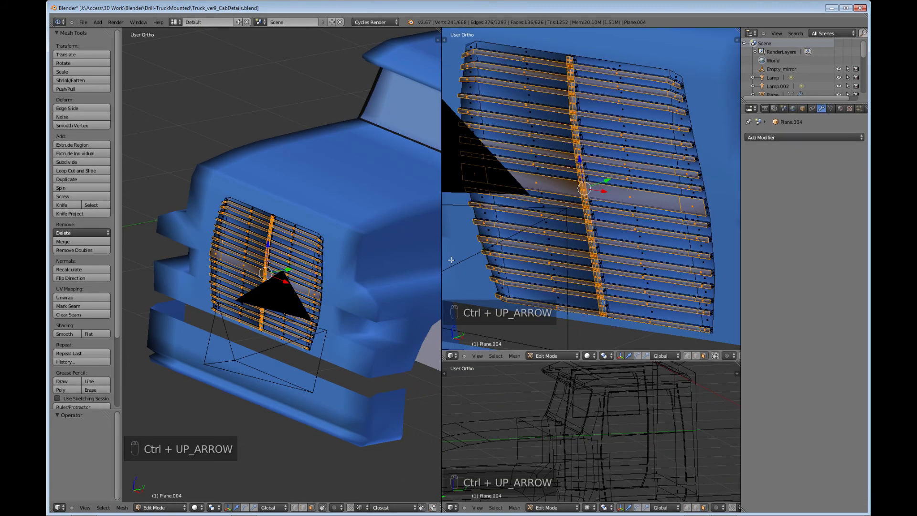
click(840, 108)
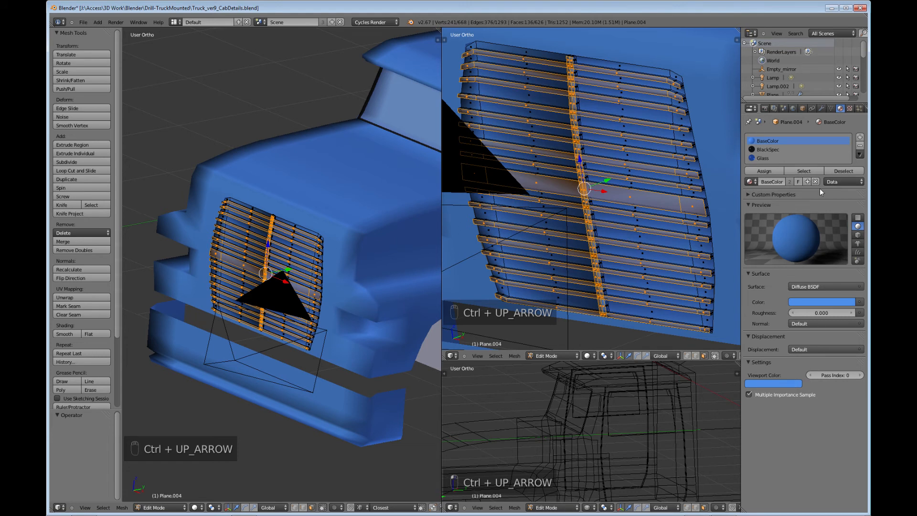
click(860, 137)
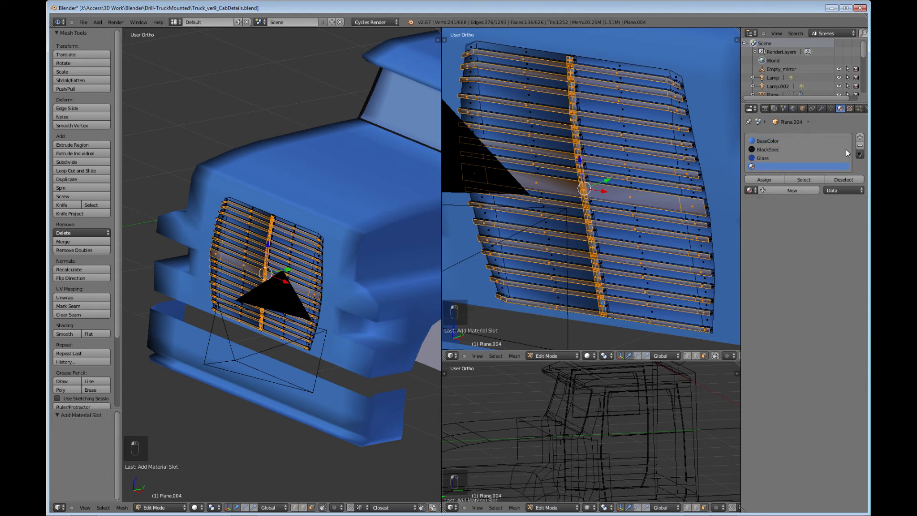
click(779, 191)
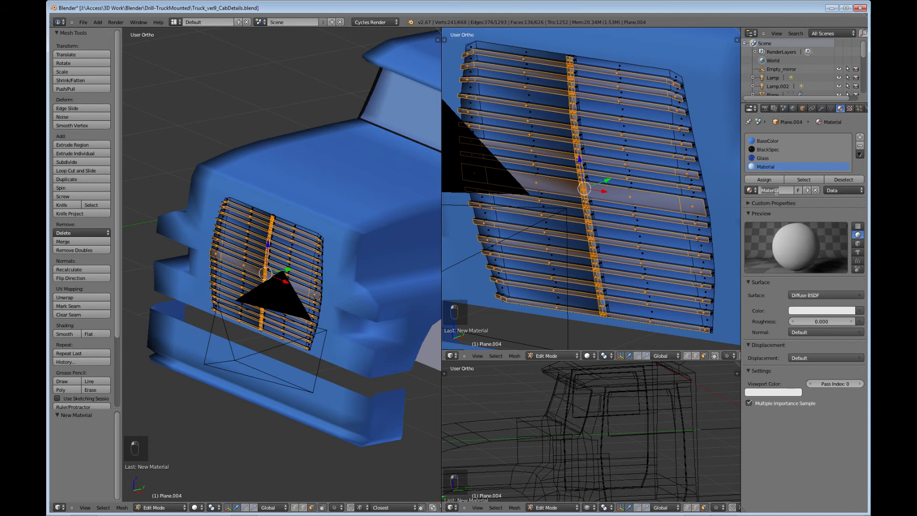
text(Chrome)
Step: Darken the Chrome color to a grey of about 0.44 RGB and set its surface shader to Glossy BSDF
click(797, 309)
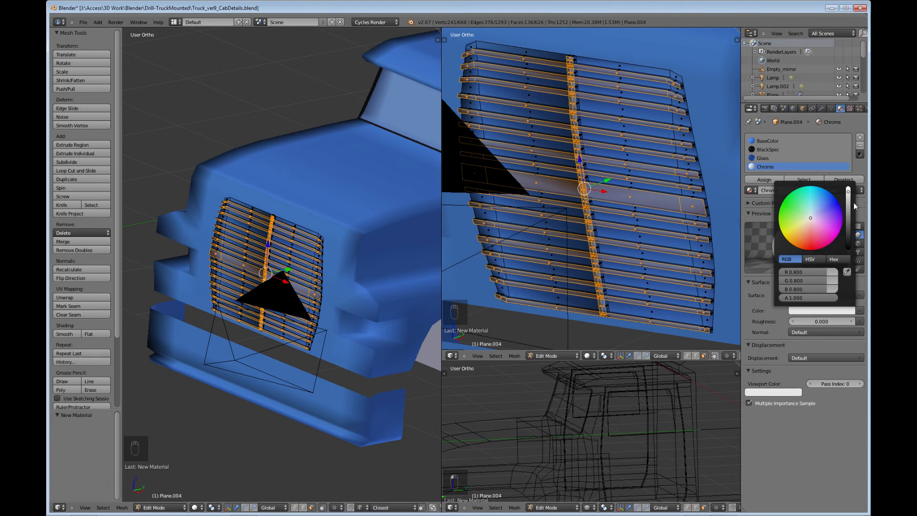
drag(849, 197, 850, 205)
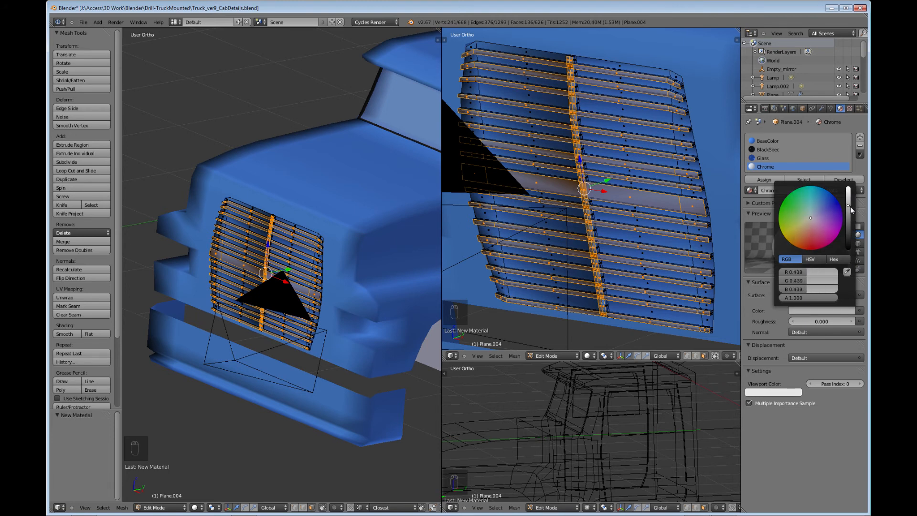
click(813, 295)
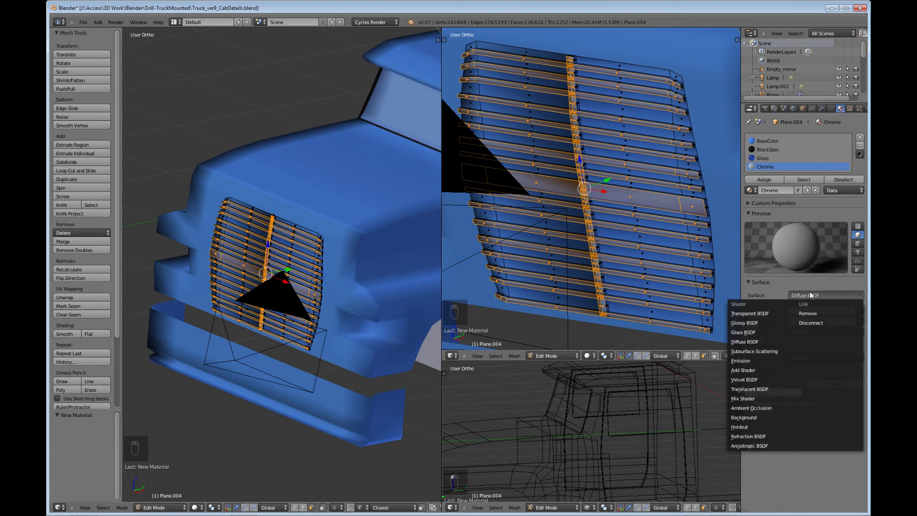
click(749, 323)
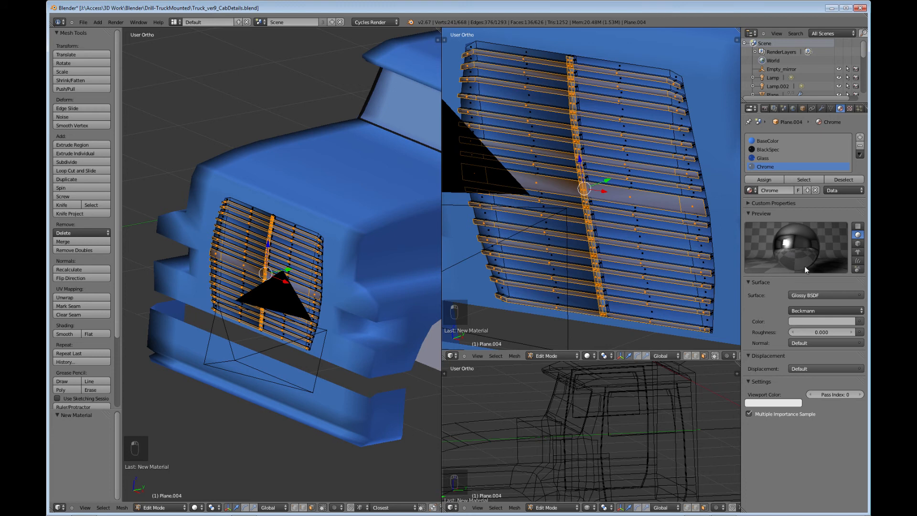
Step: Assign Chrome to the selected slat and center bar faces, then return to Object Mode with nothing selected
click(788, 183)
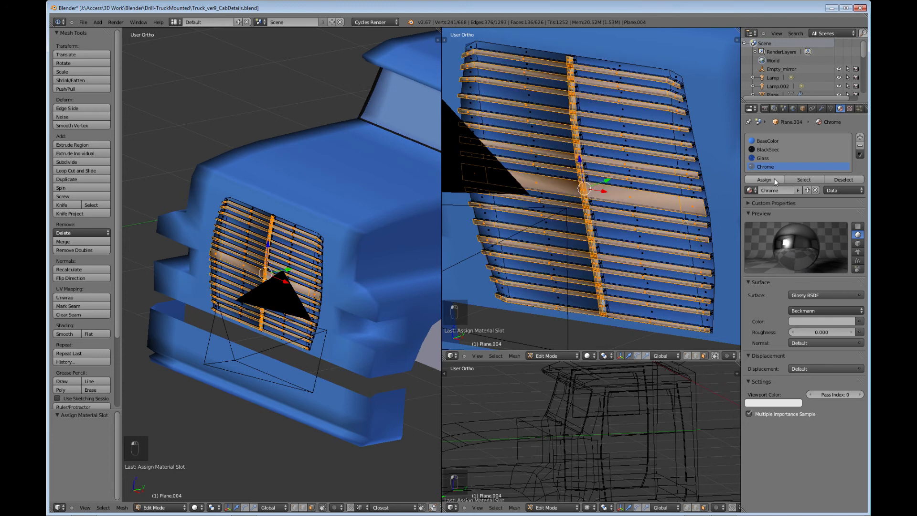
key(a)
key(Tab)
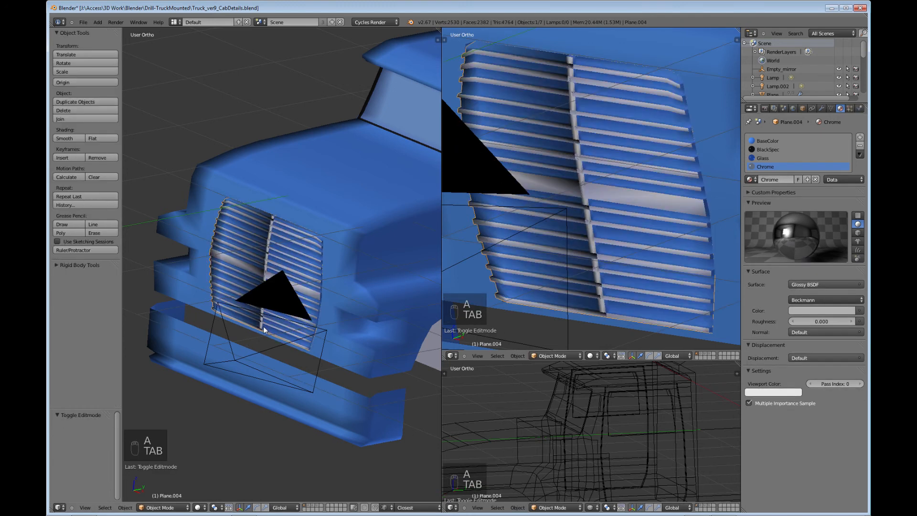
scroll(263, 326, down, 3)
middle_drag(263, 323, 252, 343)
key(a)
key(a)
middle_drag(319, 356, 345, 340)
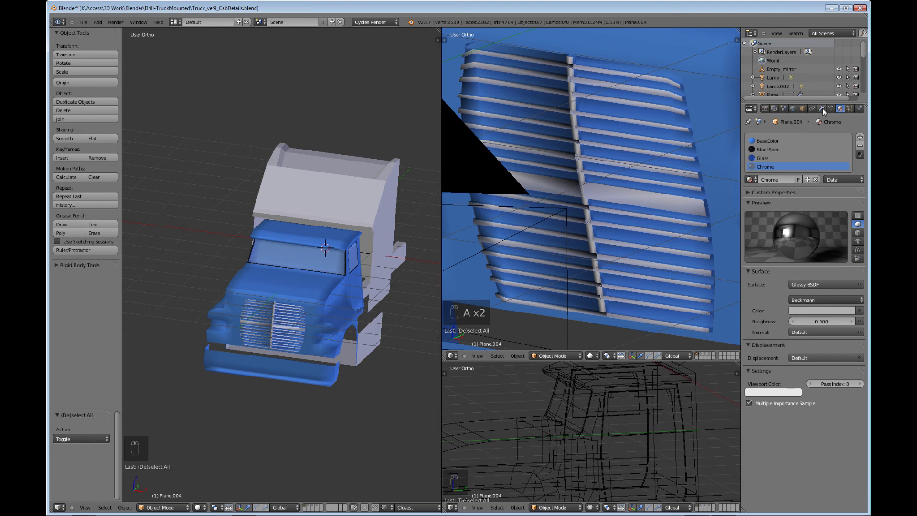
Step: Select the truck cab body and display its modifier settings
right_click(328, 296)
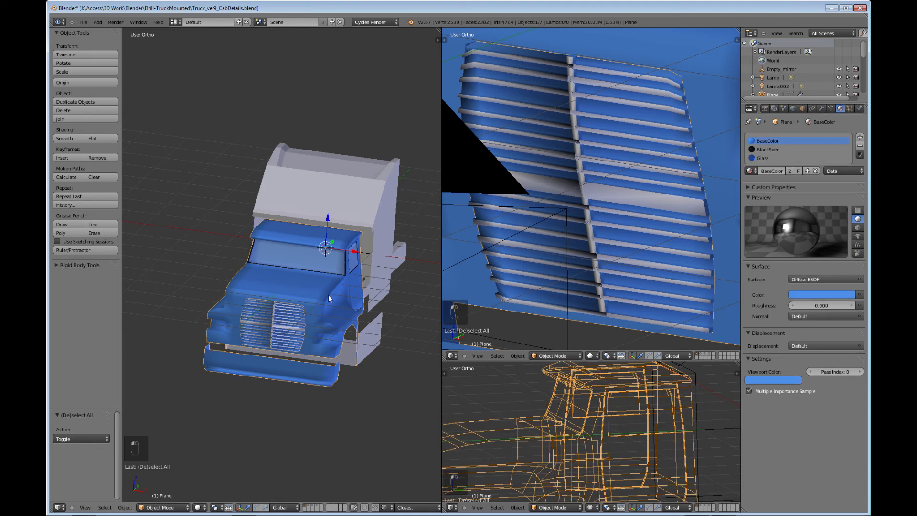
middle_drag(313, 334, 312, 346)
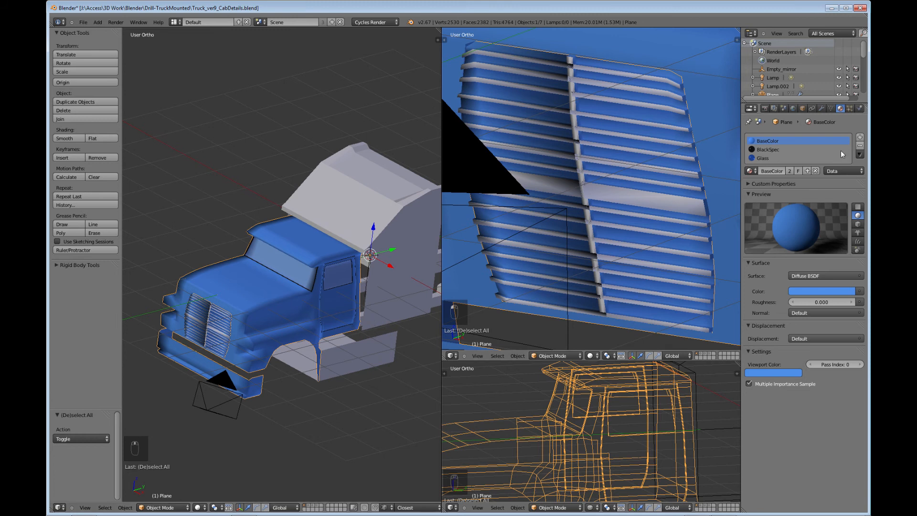
click(822, 108)
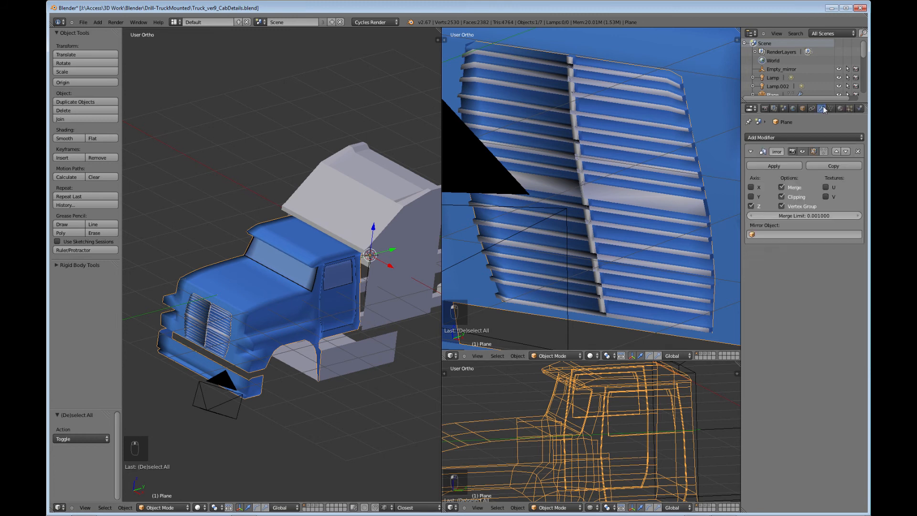
Step: Add a Subdivision Surface modifier to the cab body, raise its view subdivisions to 2, and shade the body smooth
click(774, 137)
click(675, 277)
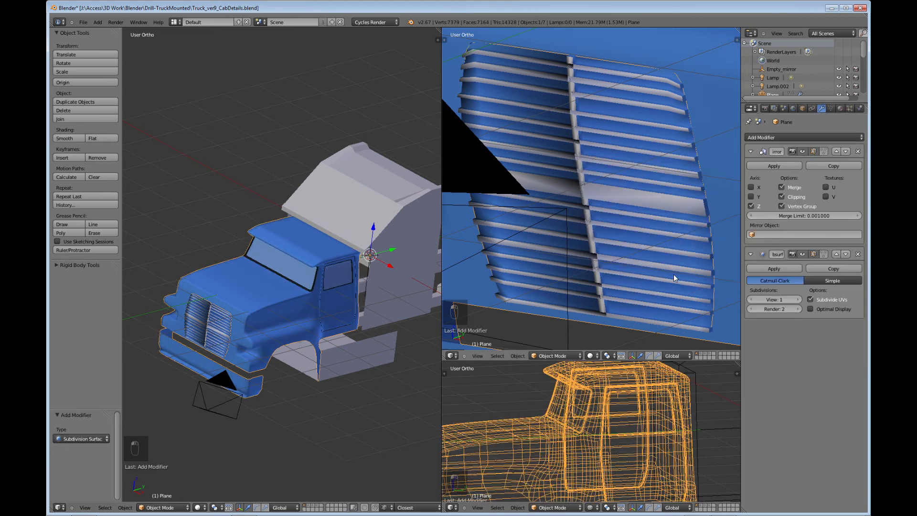
click(796, 300)
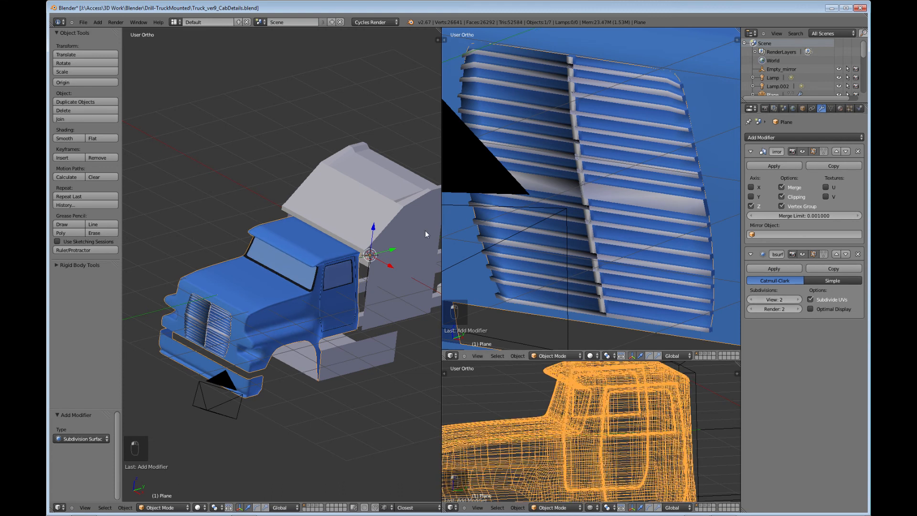
click(68, 139)
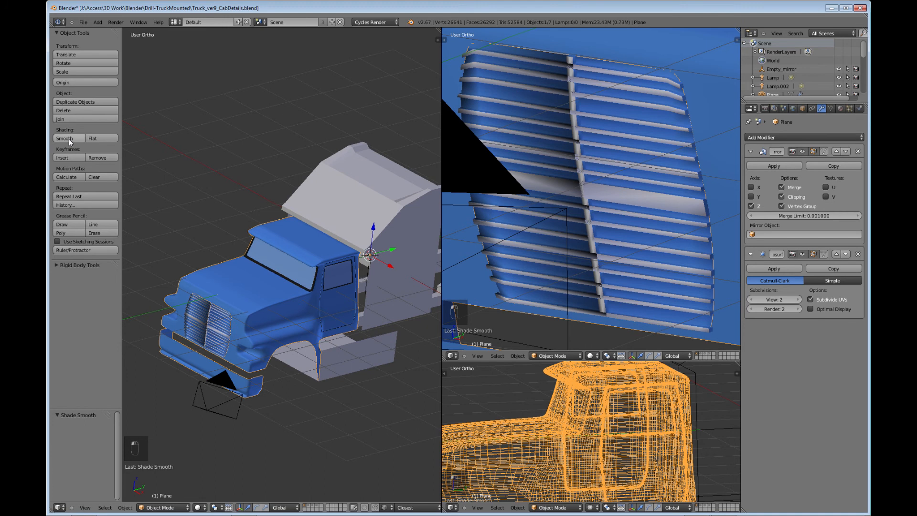
Step: Give the grille object a Subdivision Surface modifier with 2 view subdivisions and shade it smooth
right_click(586, 205)
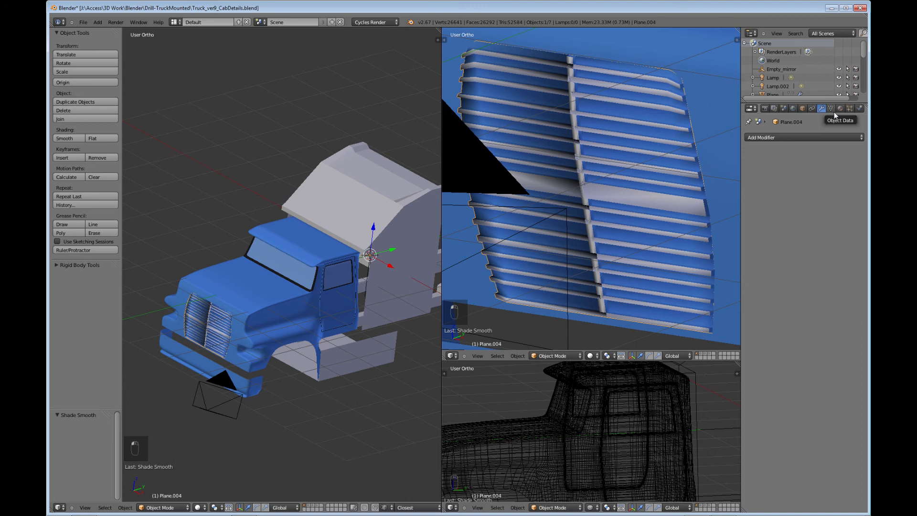
click(790, 137)
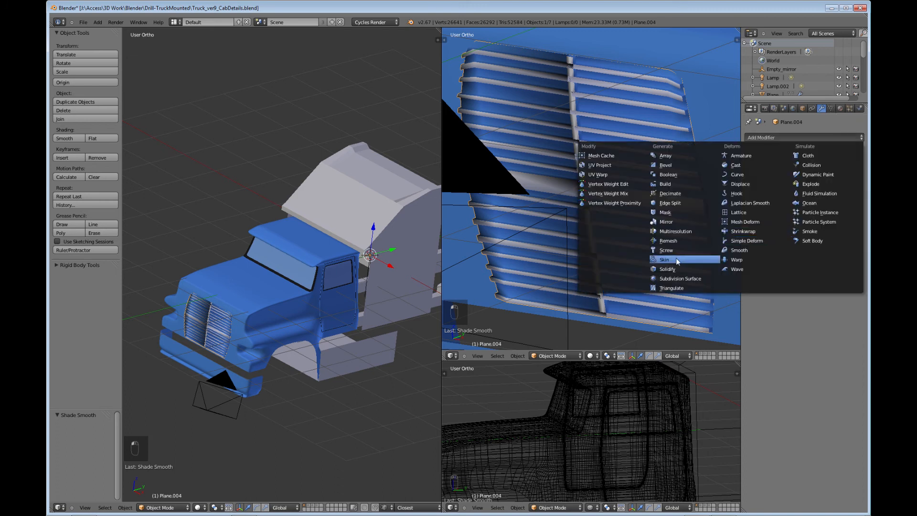
click(671, 278)
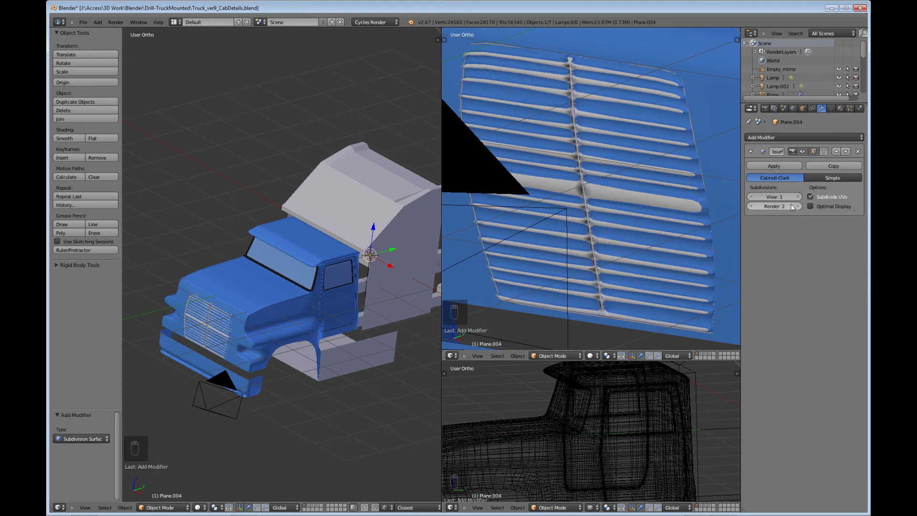
click(798, 196)
click(68, 139)
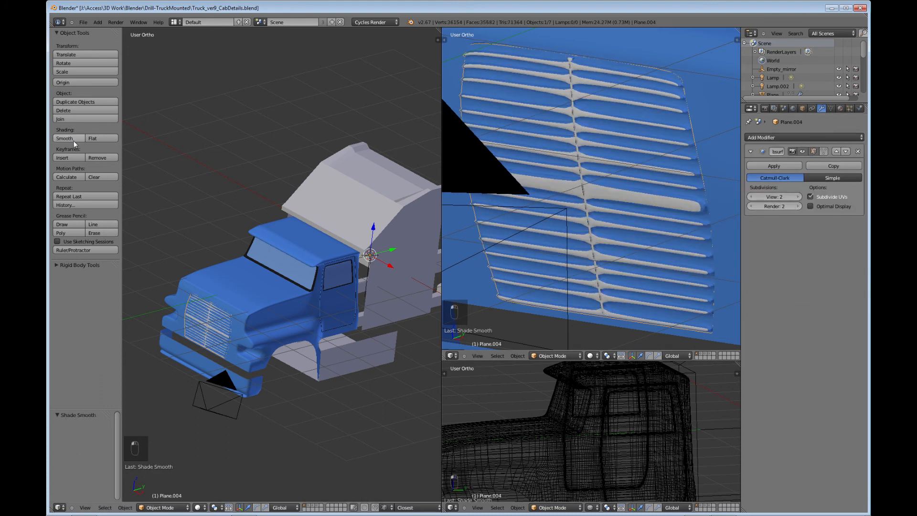
Step: Preview the front of the truck in Rendered viewport shading, with the tool shelf hidden and the 3D view maximized
middle_drag(285, 325, 306, 322)
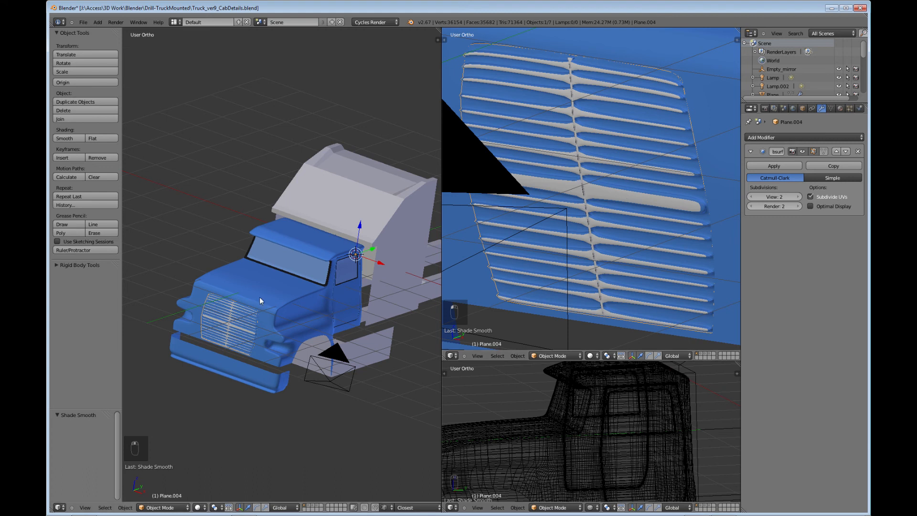
scroll(300, 391, up, 2)
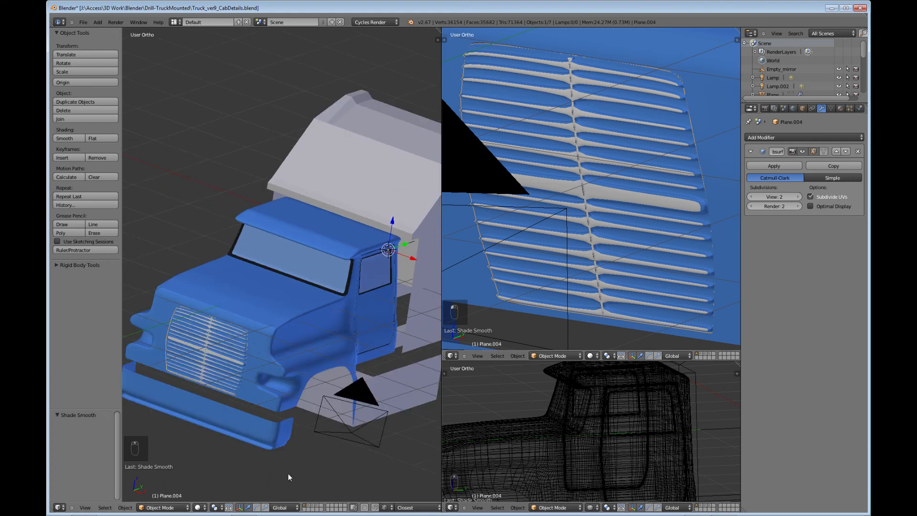
click(199, 507)
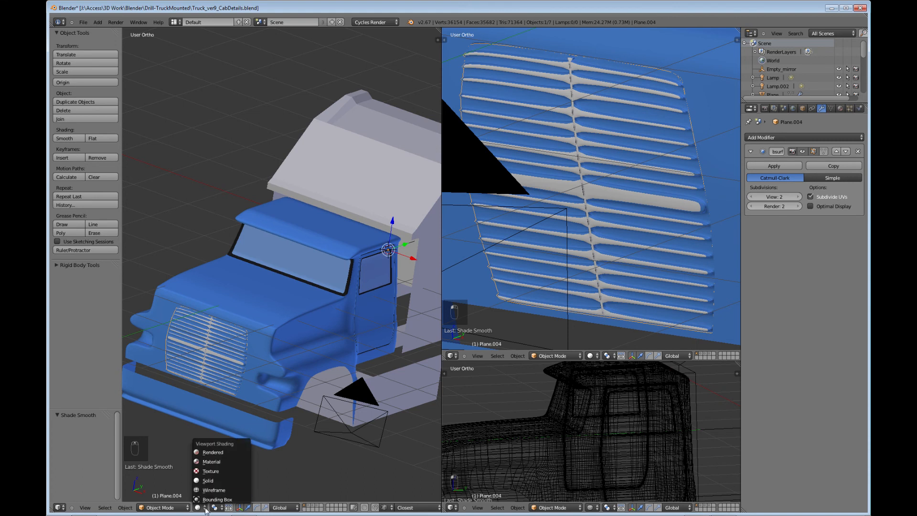
click(210, 453)
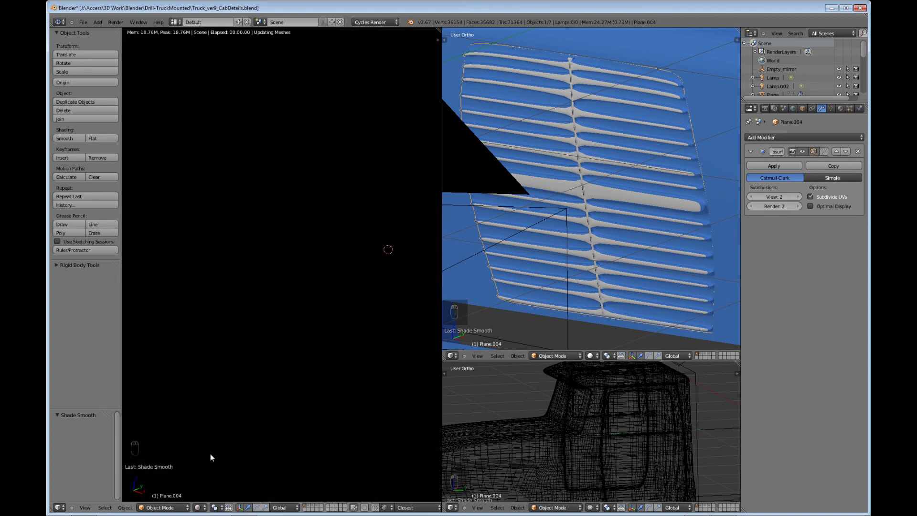
key(t)
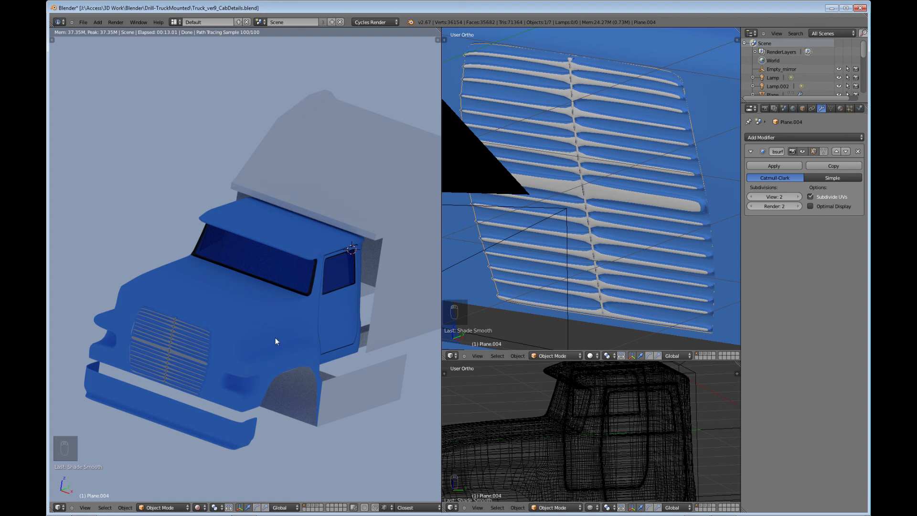
key(ctrl+Up)
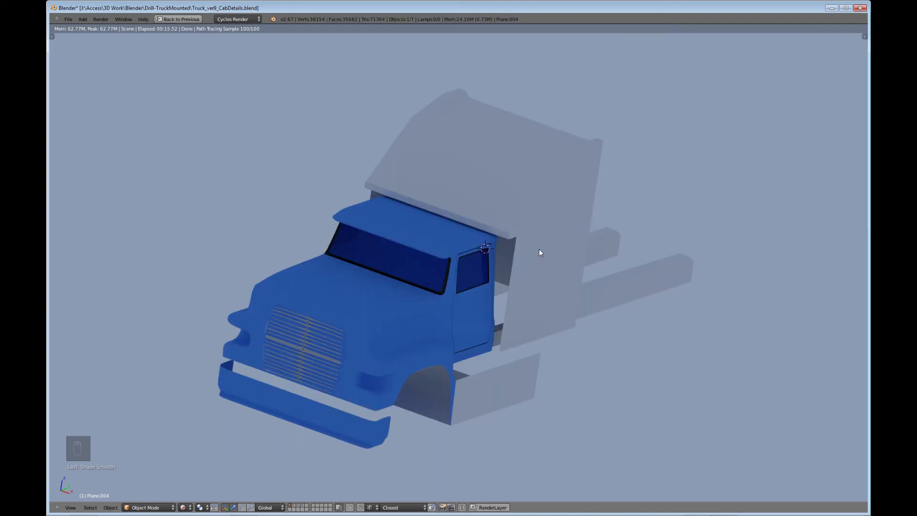